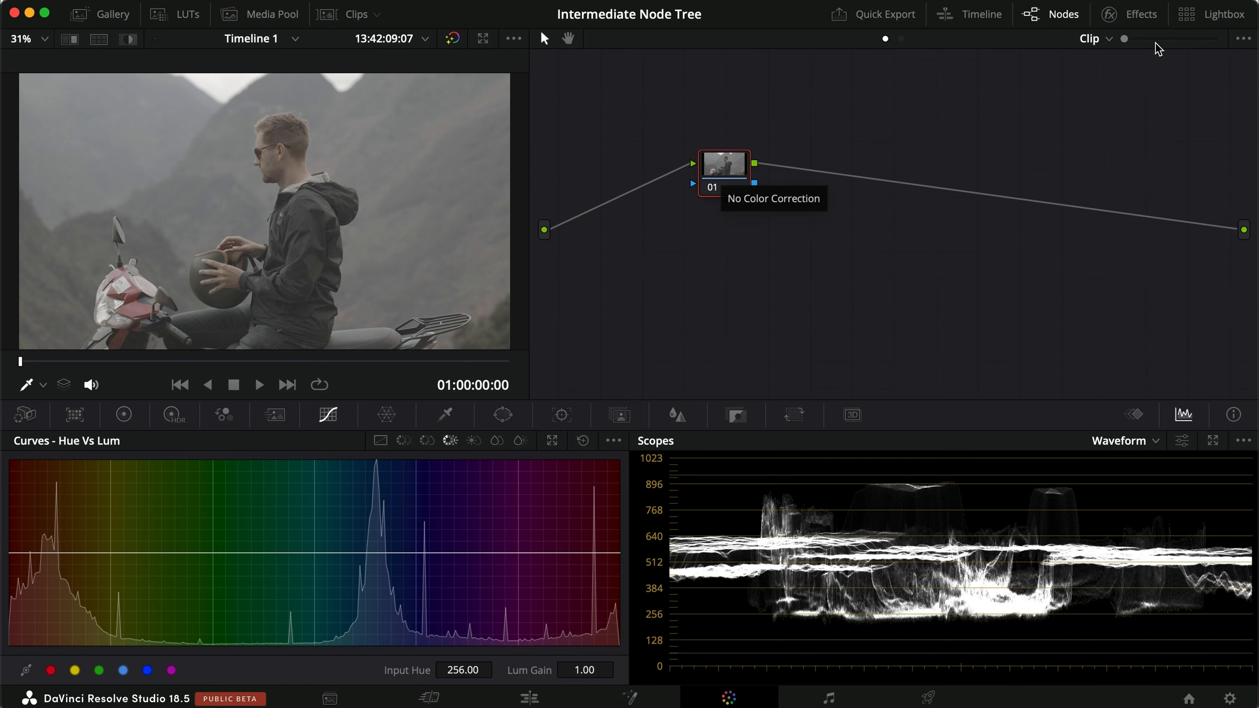
Step: Apply the Color Space Transform effect to node 01
{"action": "left_click", "coordinate": [1130, 14]}
{"action": "scroll", "coordinate": [1033, 250], "scroll_direction": "down", "scroll_amount": 3}
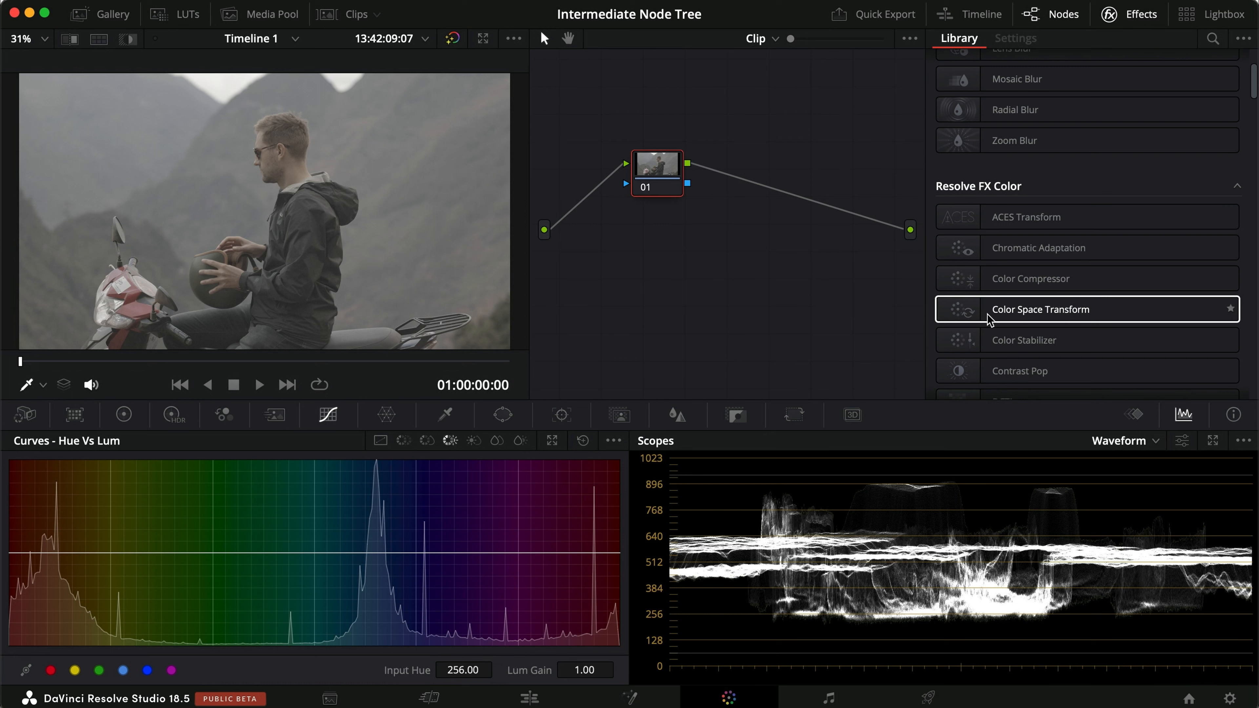
{"action": "left_click_drag", "start_coordinate": [1087, 312], "coordinate": [672, 182]}
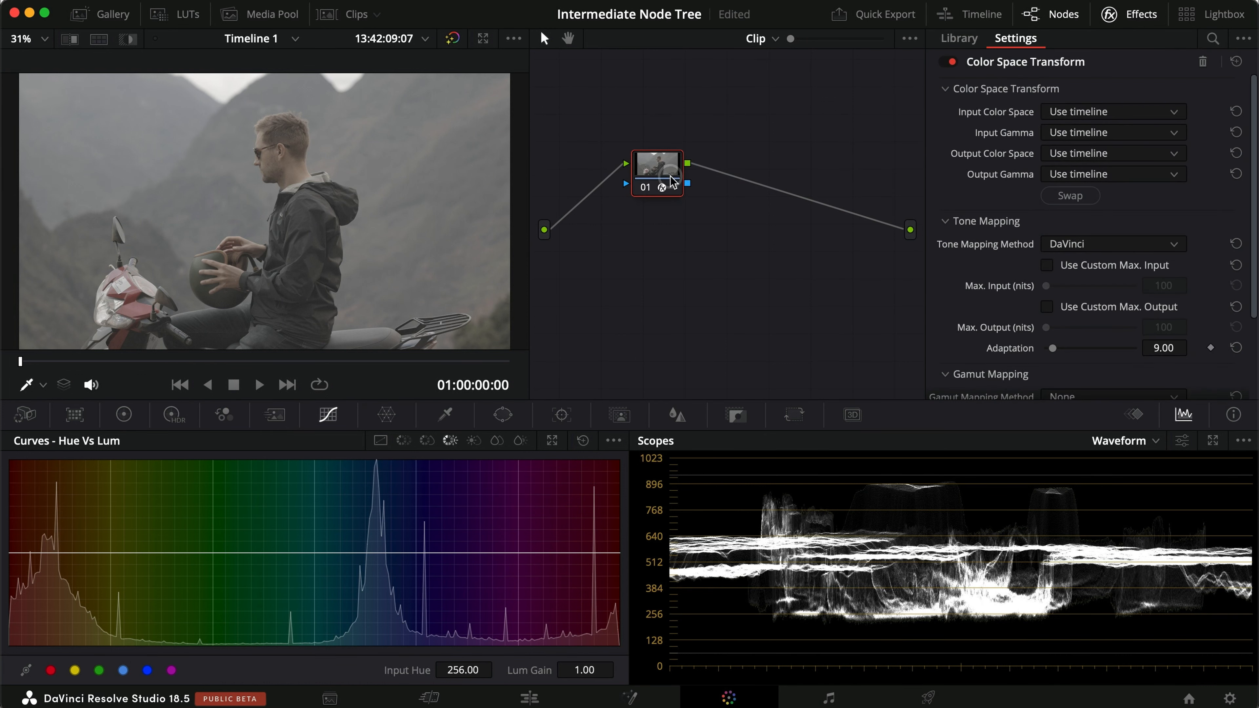
Step: Set the transform's input color space to Canon Cinema Gamut and its input gamma to Canon Log 3
{"action": "left_click", "coordinate": [1107, 114]}
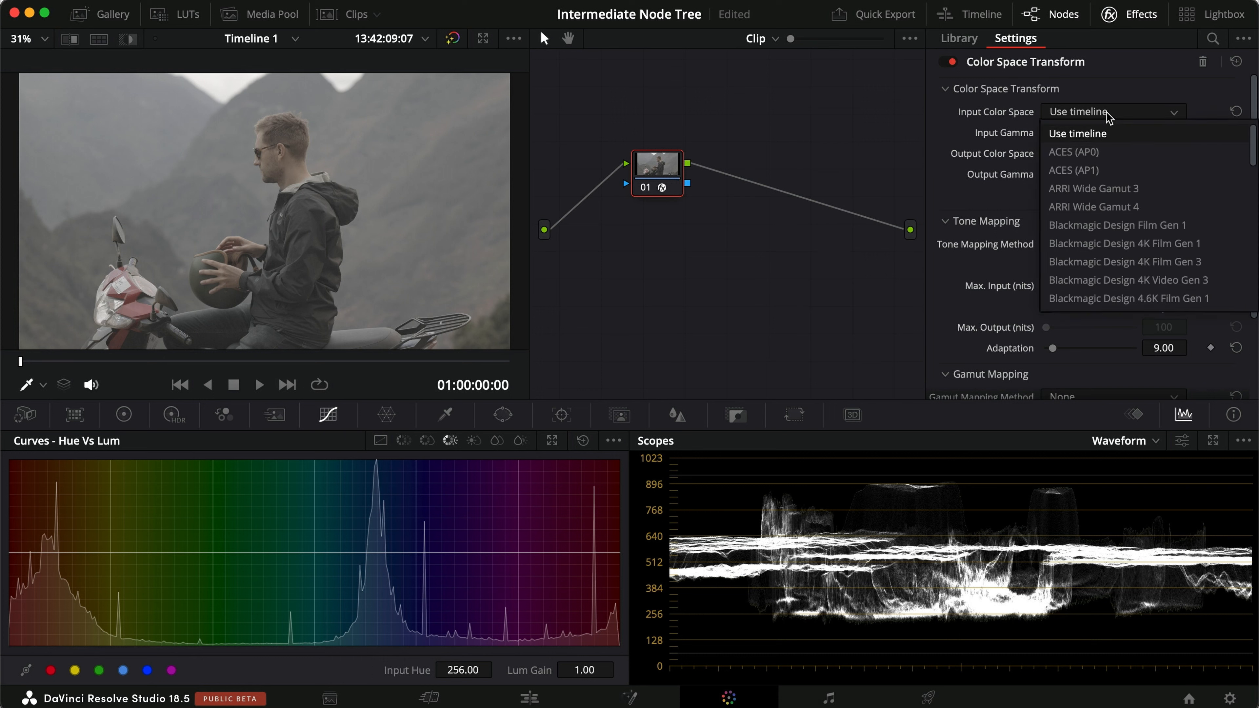
{"action": "key", "text": "c"}
{"action": "key", "text": "Return"}
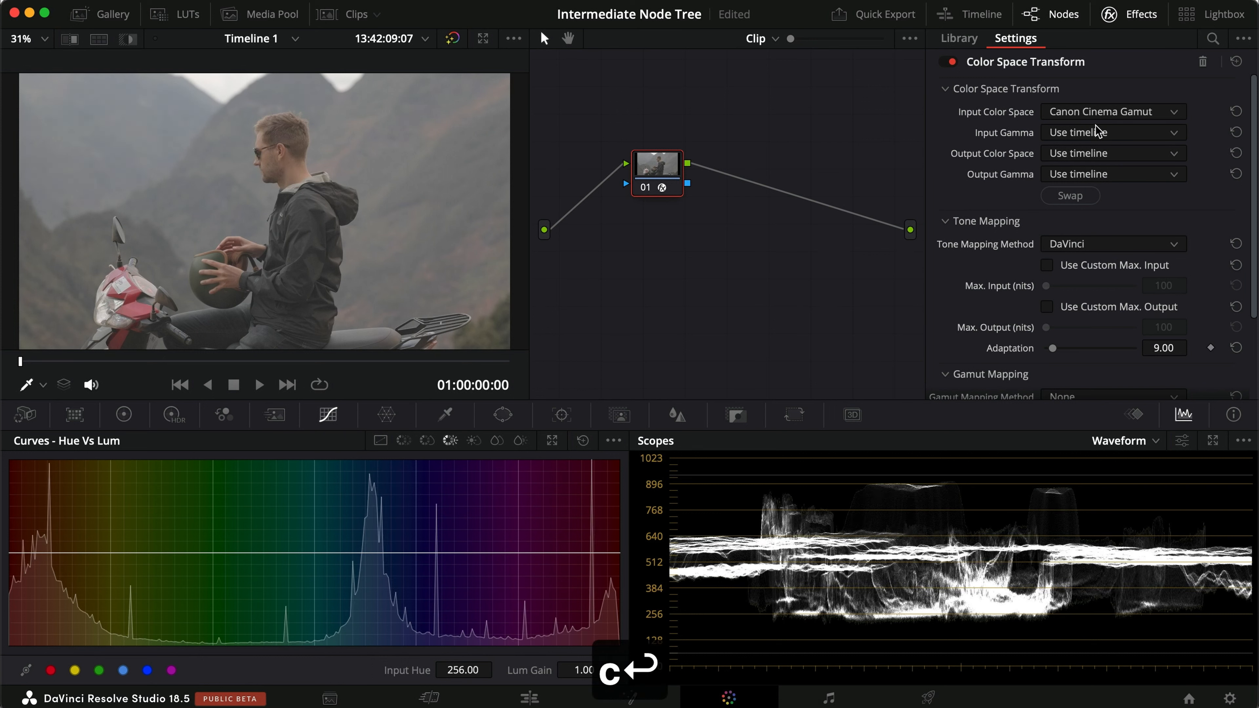
{"action": "left_click", "coordinate": [1095, 131]}
{"action": "key", "text": "c"}
{"action": "key", "text": "Down"}
{"action": "key", "text": "Down"}
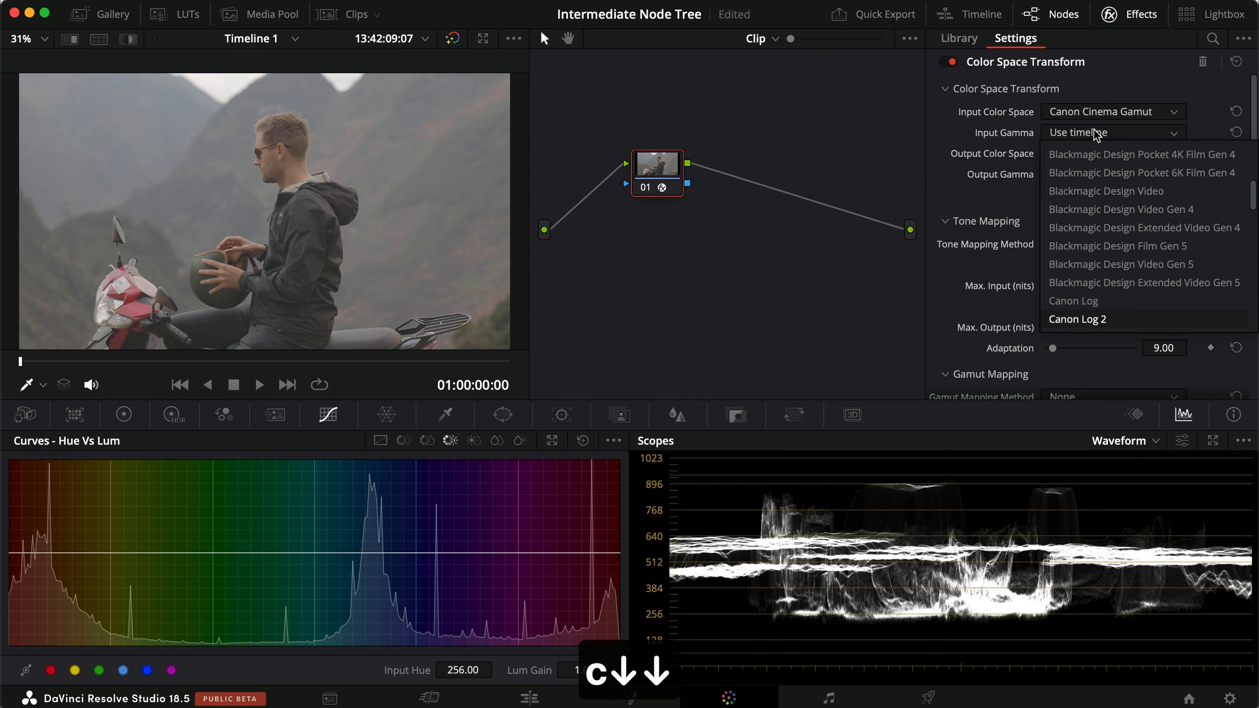
{"action": "key", "text": "Down"}
{"action": "key", "text": "Return"}
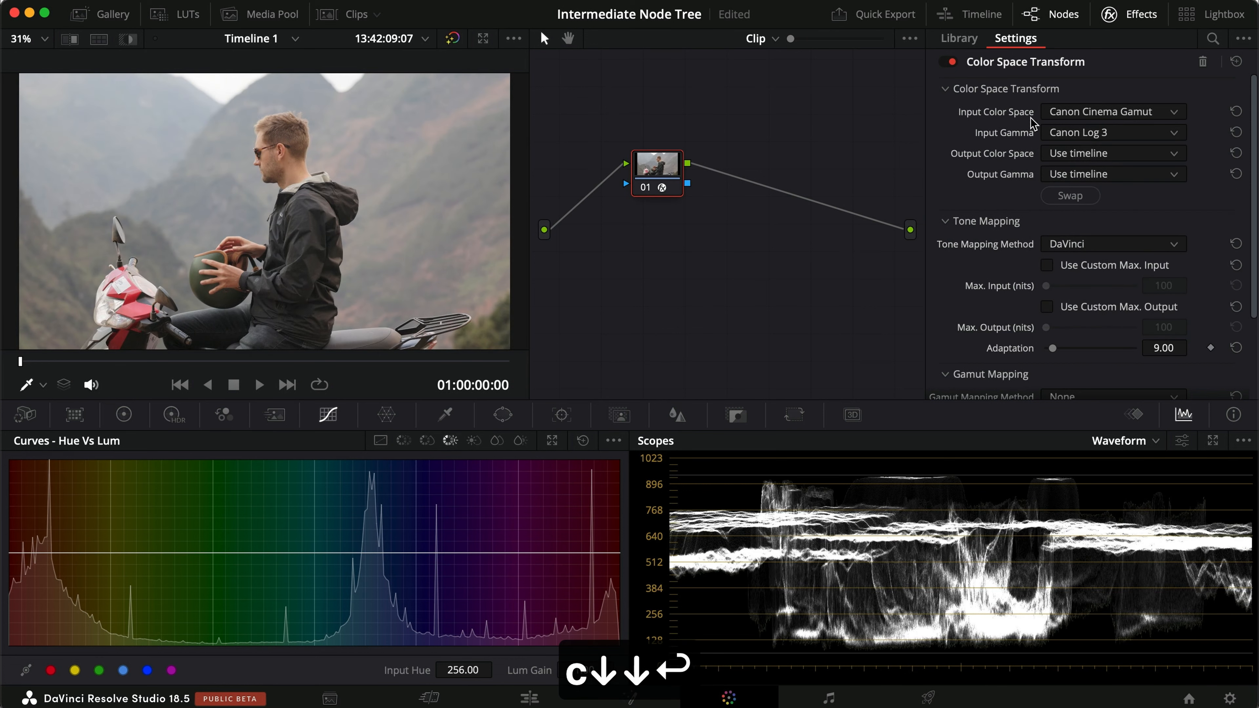
Step: Set the transform's output color space to Rec.709 and output gamma to Gamma 2.4, and close the effect settings
{"action": "left_click", "coordinate": [1083, 155]}
{"action": "key", "text": "r"}
{"action": "key", "text": "Return"}
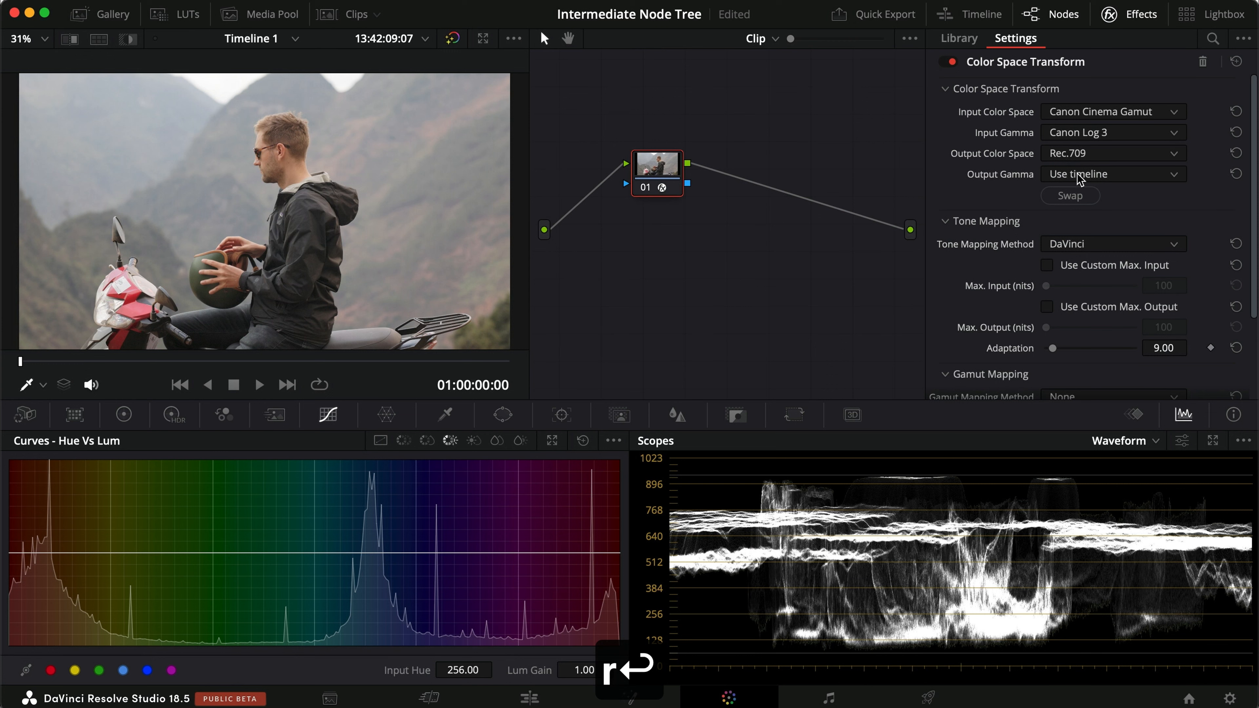
{"action": "left_click", "coordinate": [1077, 175]}
{"action": "key", "text": "g"}
{"action": "key", "text": "Down"}
{"action": "key", "text": "Return"}
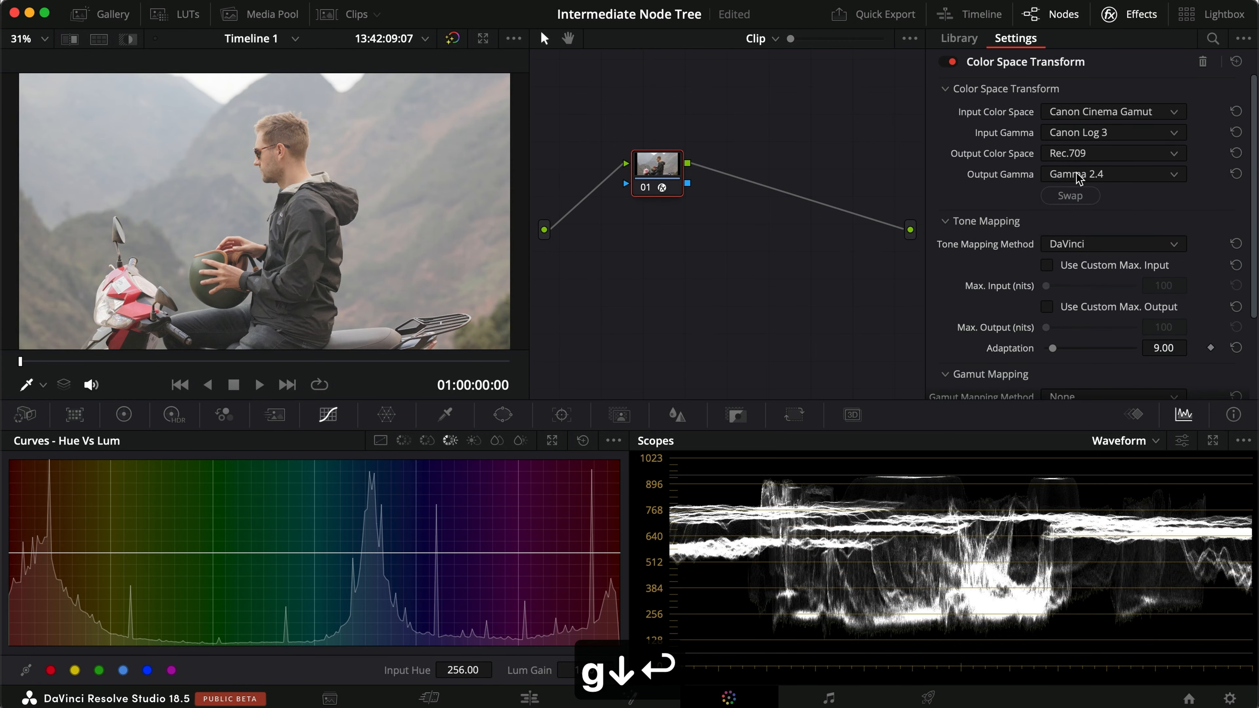
{"action": "left_click", "coordinate": [1121, 15]}
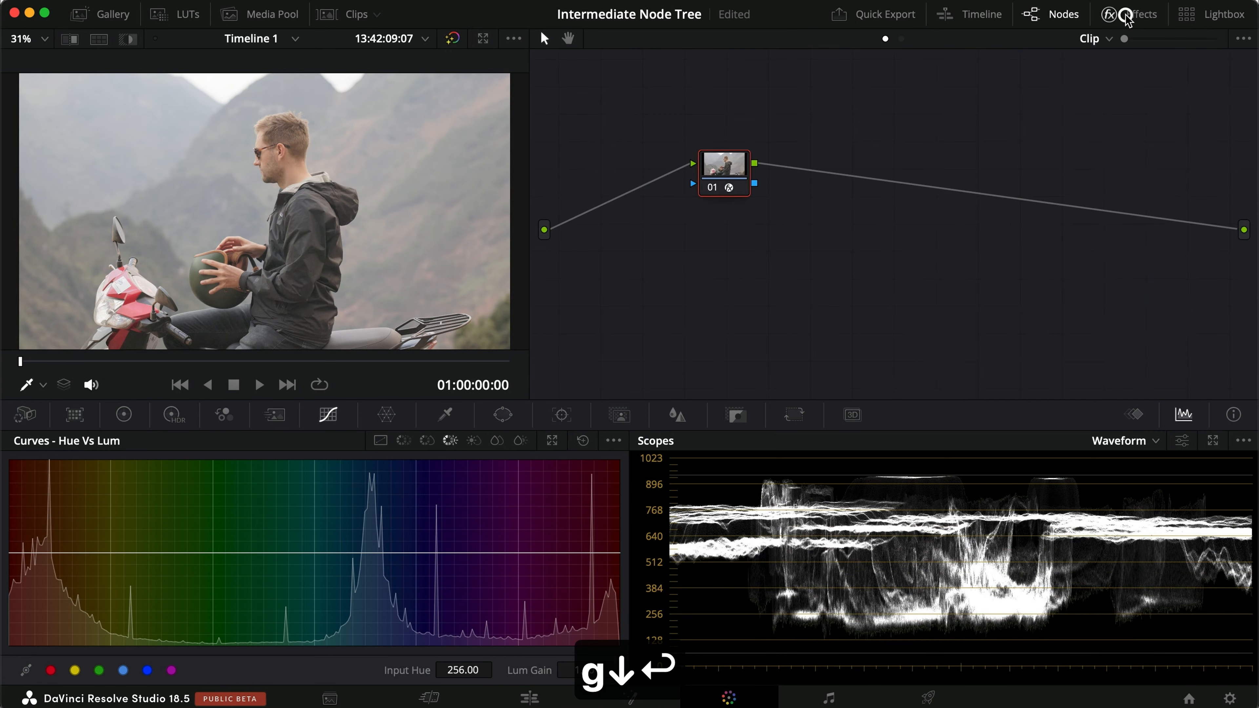
Step: Review the project's color management settings and leave them without saving
{"action": "left_click", "coordinate": [1226, 698]}
{"action": "left_click", "coordinate": [326, 167]}
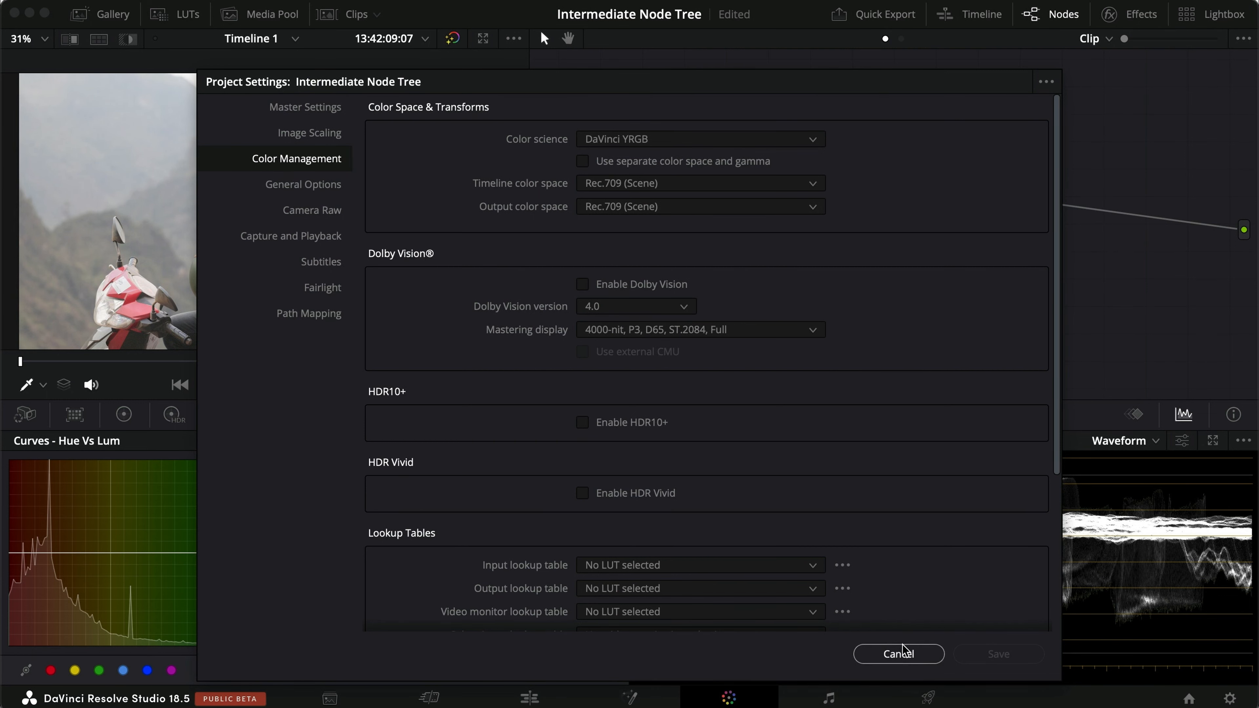
{"action": "left_click", "coordinate": [898, 653]}
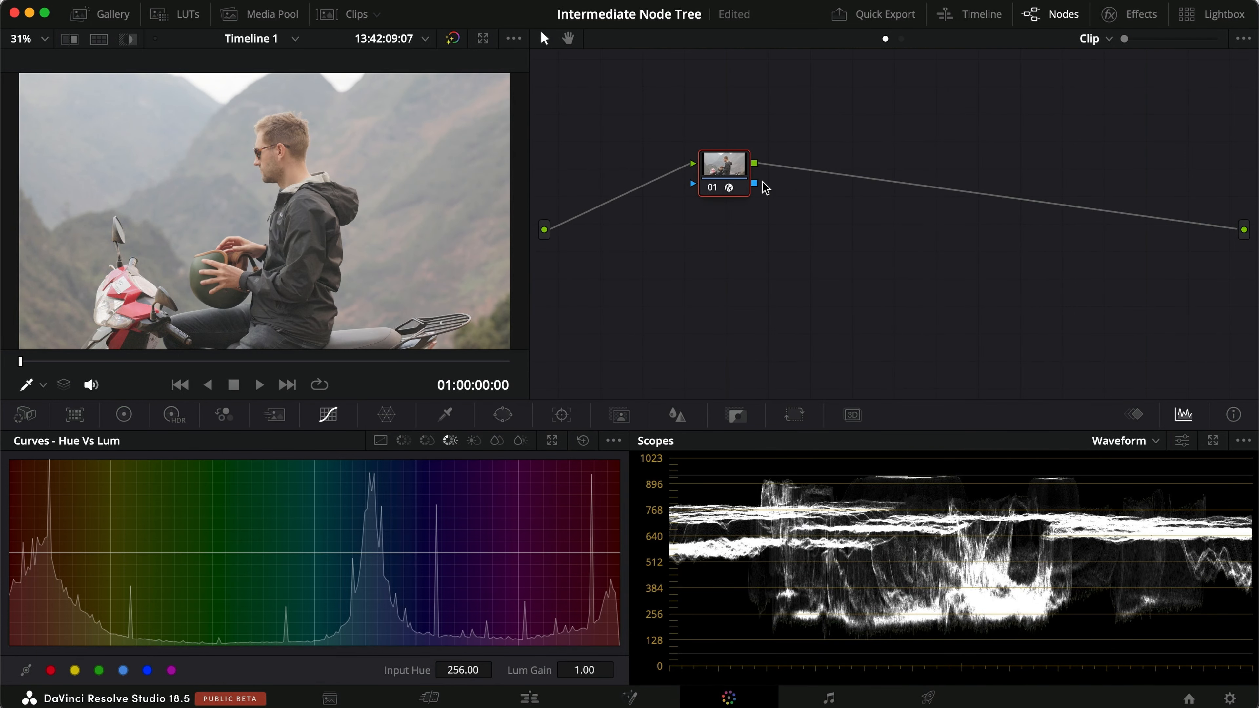
Step: Label the color space transform node Rec.709 and move it to the end of the node tree beside the output
{"action": "right_click", "coordinate": [721, 172]}
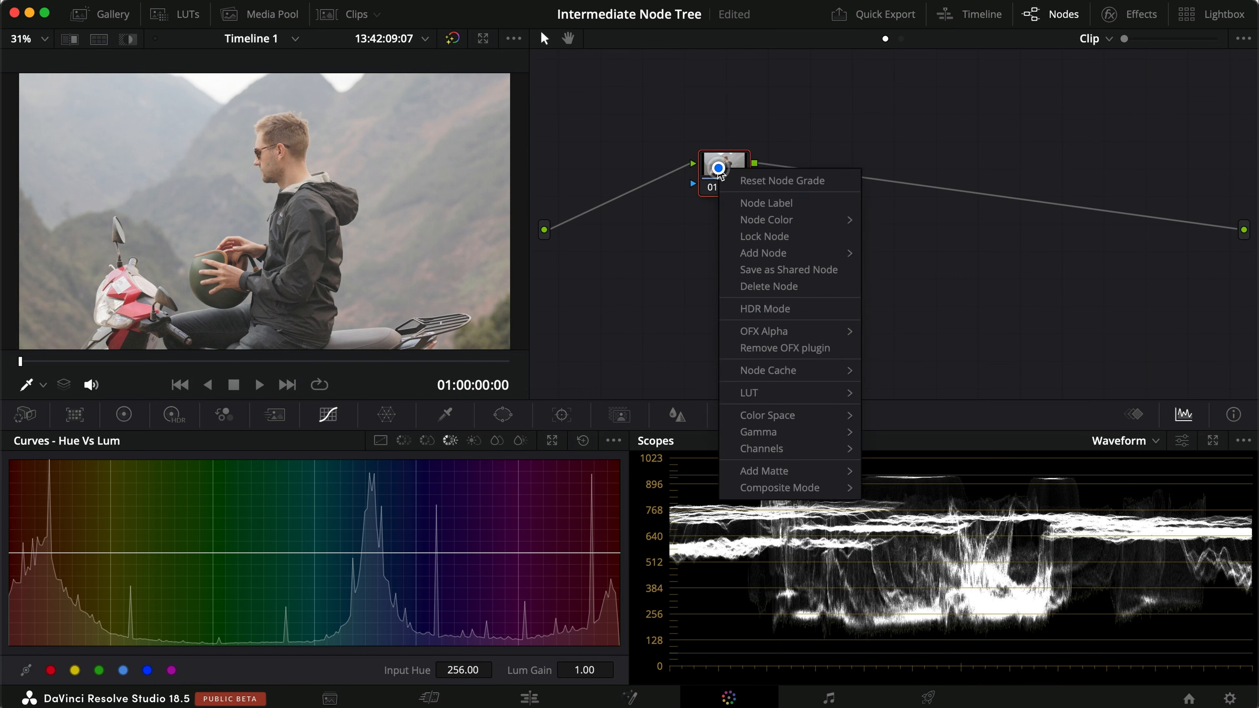
{"action": "left_click", "coordinate": [737, 201]}
{"action": "type", "text": "Rec.709"}
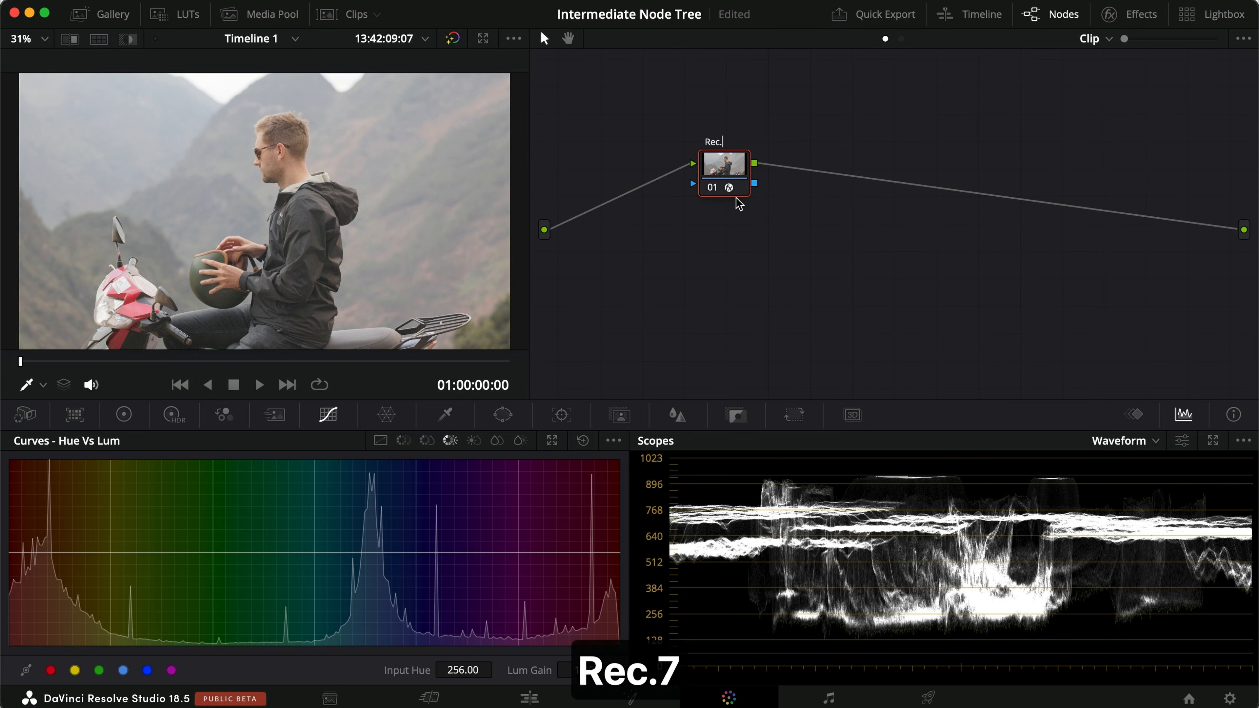
{"action": "key", "text": "Return"}
{"action": "left_click_drag", "start_coordinate": [726, 171], "coordinate": [1167, 236]}
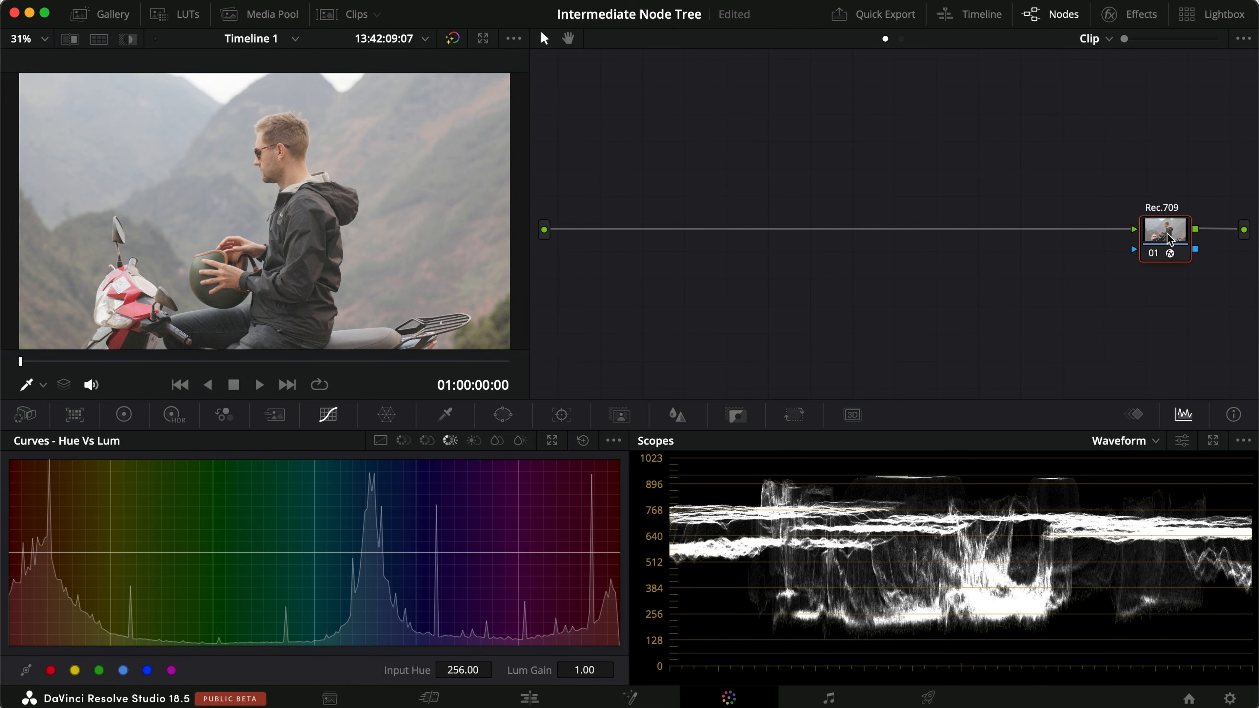
Step: Disable and re-enable the Rec.709 node to compare the image with and without the transform
{"action": "key", "text": "ctrl+d"}
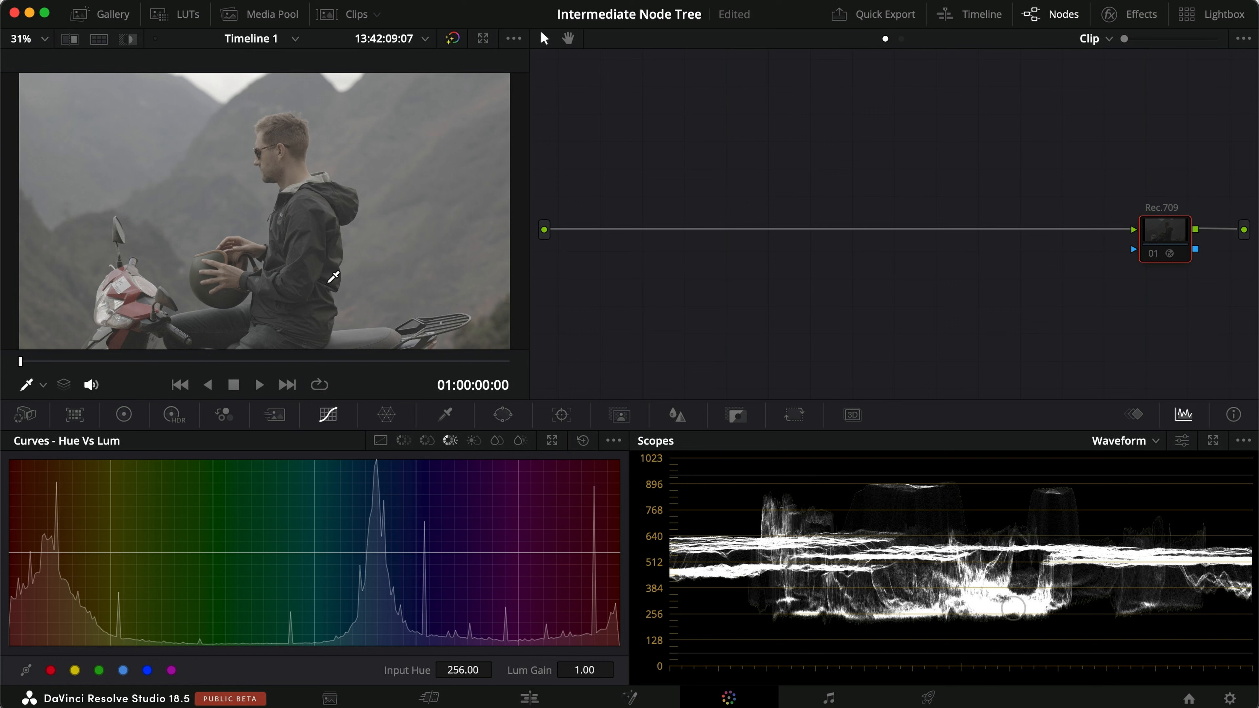
{"action": "key", "text": "super+d"}
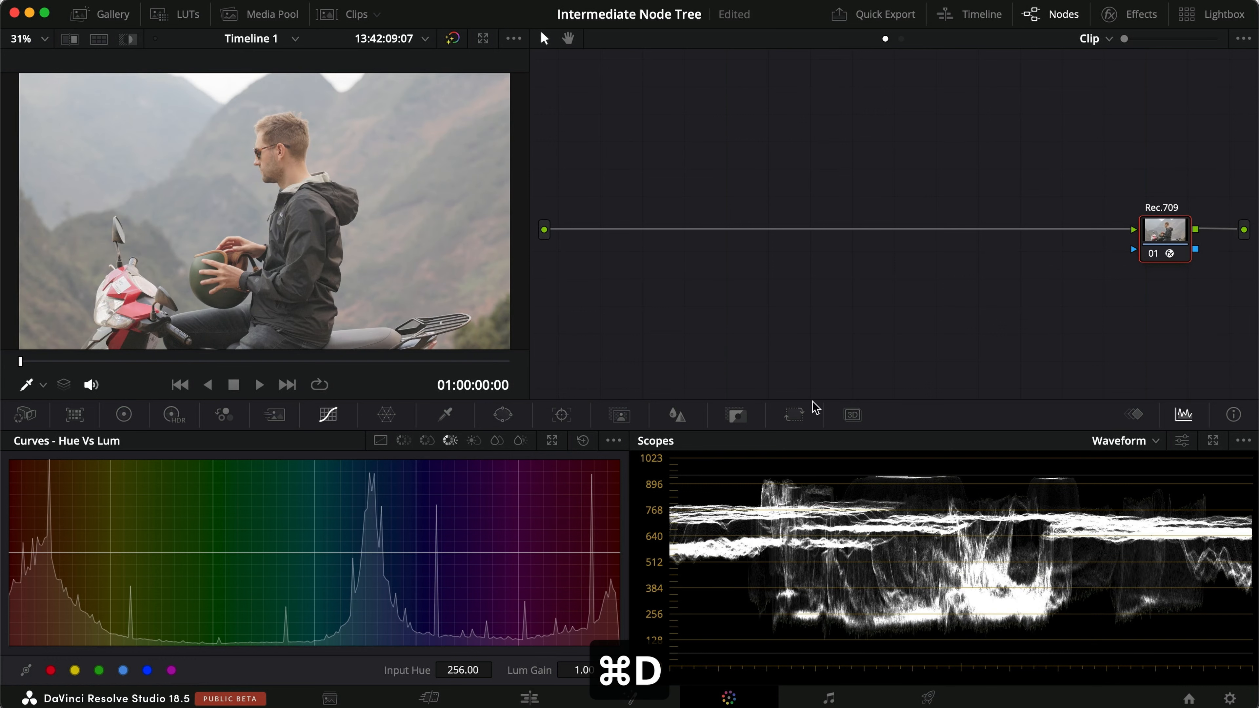
Step: Add a serial node before the Rec.709 node and place it near the source input, above the connection line
{"action": "right_click", "coordinate": [1167, 229]}
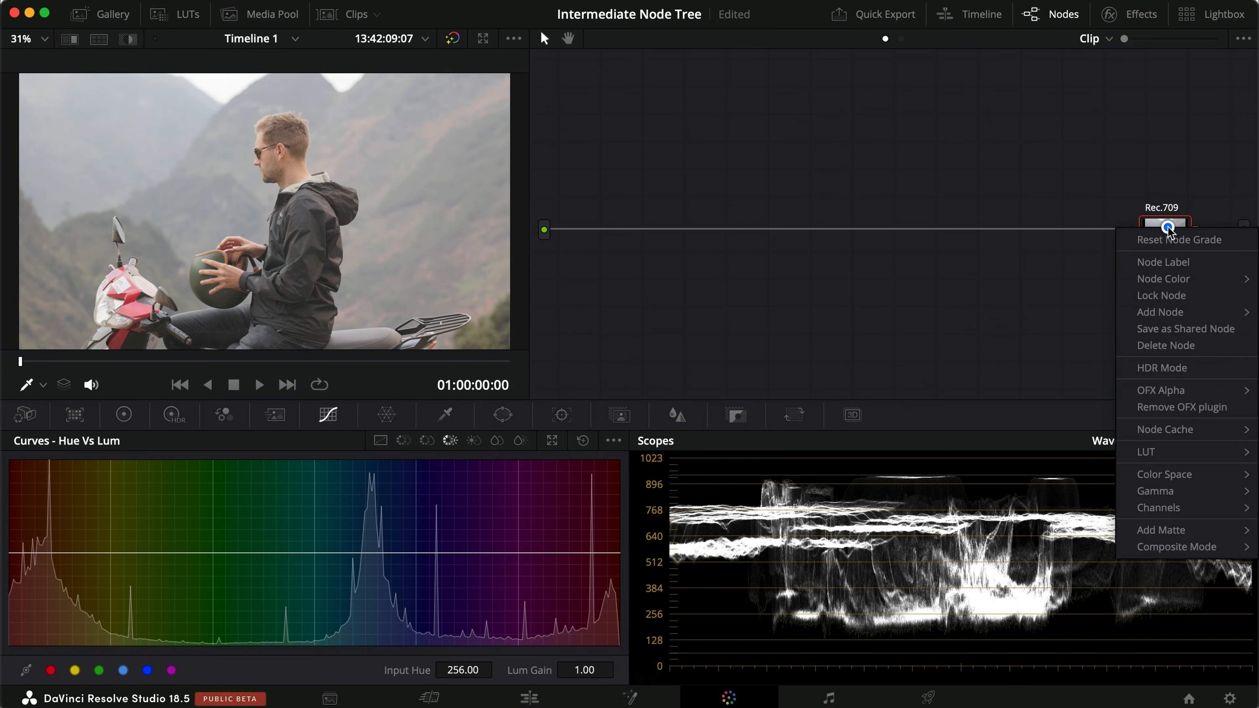
{"action": "mouse_move", "coordinate": [1168, 313]}
{"action": "left_click", "coordinate": [1072, 330]}
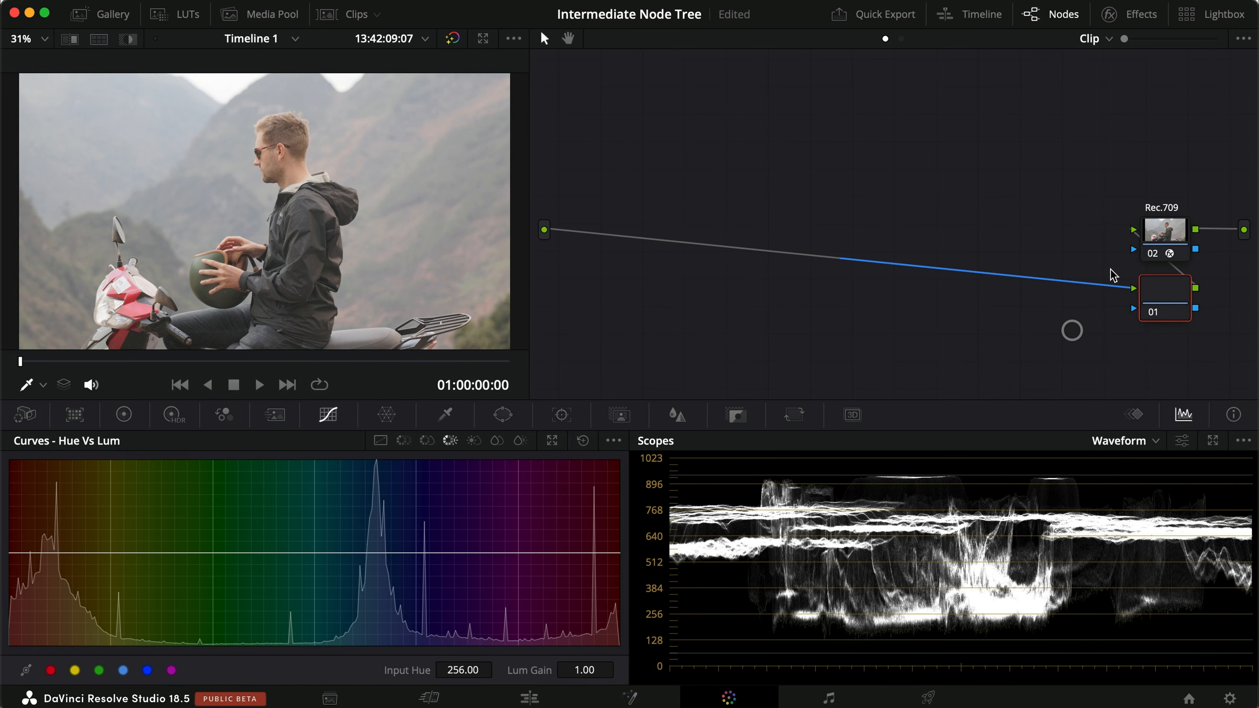
{"action": "left_click_drag", "start_coordinate": [1172, 308], "coordinate": [614, 167]}
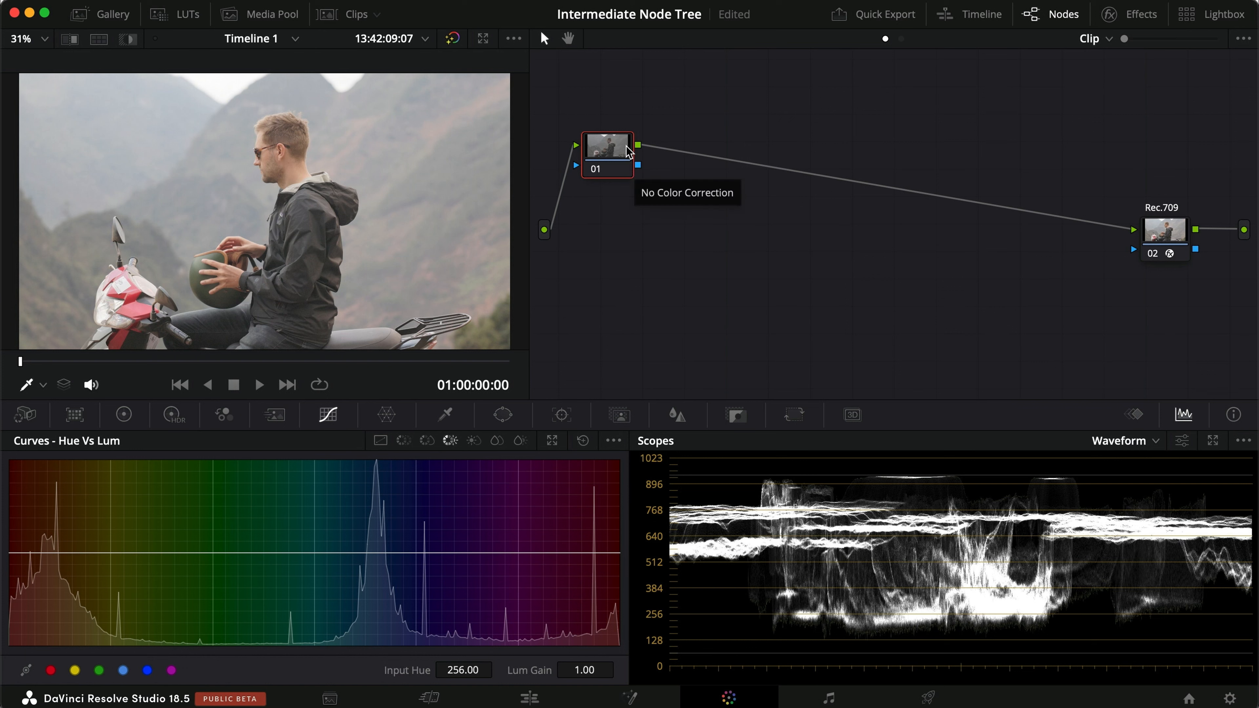
{"action": "left_click_drag", "start_coordinate": [612, 162], "coordinate": [611, 154]}
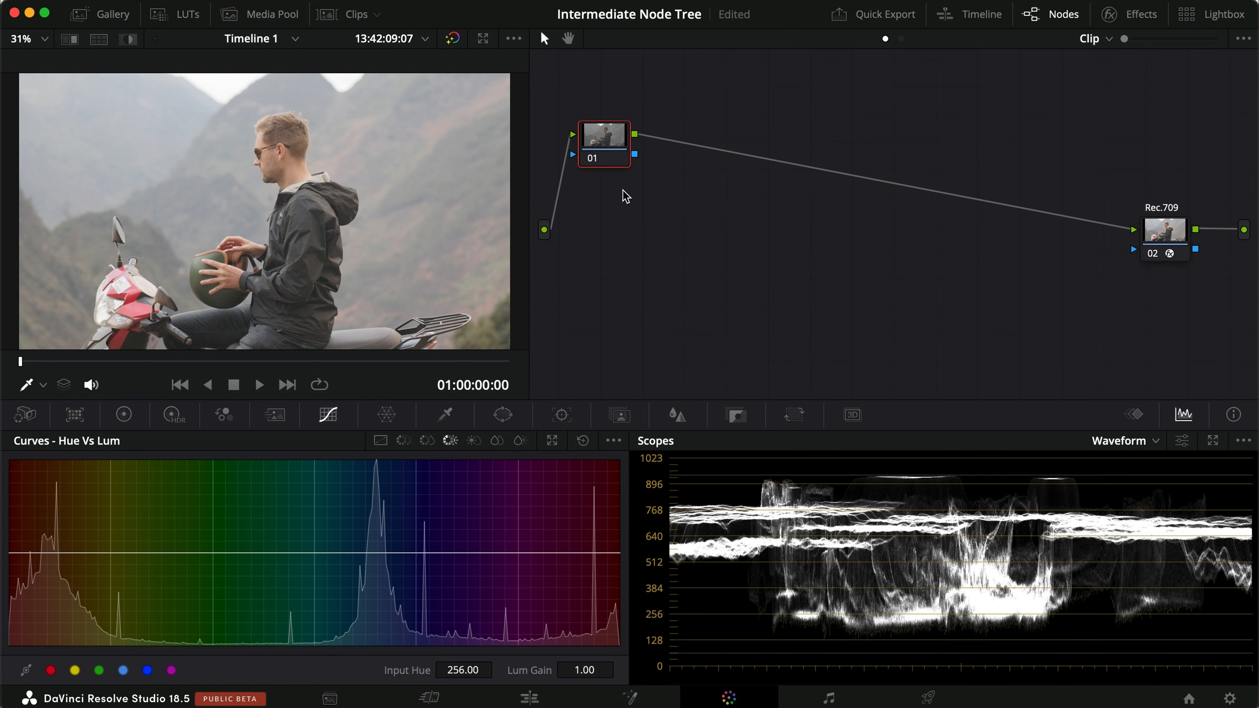
Step: Add two serial nodes after node 01 and label node 03 Contrast
{"action": "key", "text": "alt+s"}
{"action": "key", "text": "alt+s"}
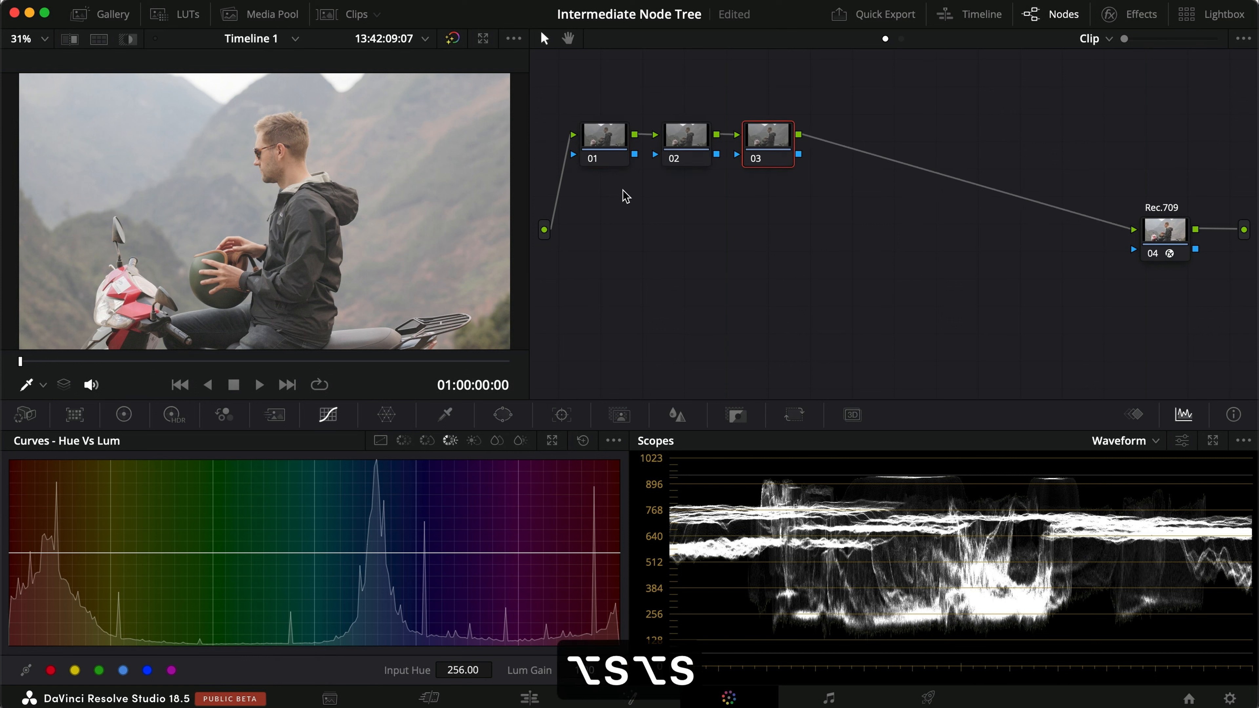
{"action": "right_click", "coordinate": [765, 149]}
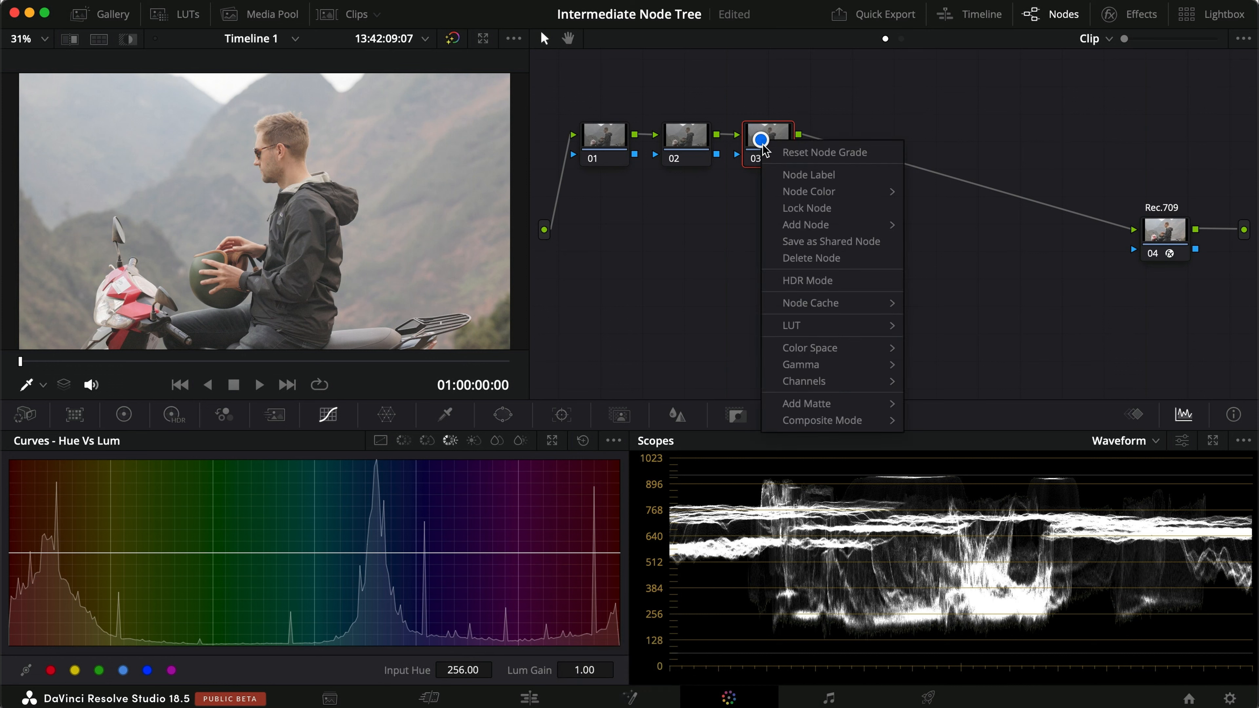
{"action": "left_click", "coordinate": [779, 172]}
{"action": "type", "text": "contrast"}
{"action": "key", "text": "Return"}
Step: Label node 02 Exposure and node 01 WB
{"action": "right_click", "coordinate": [685, 145]}
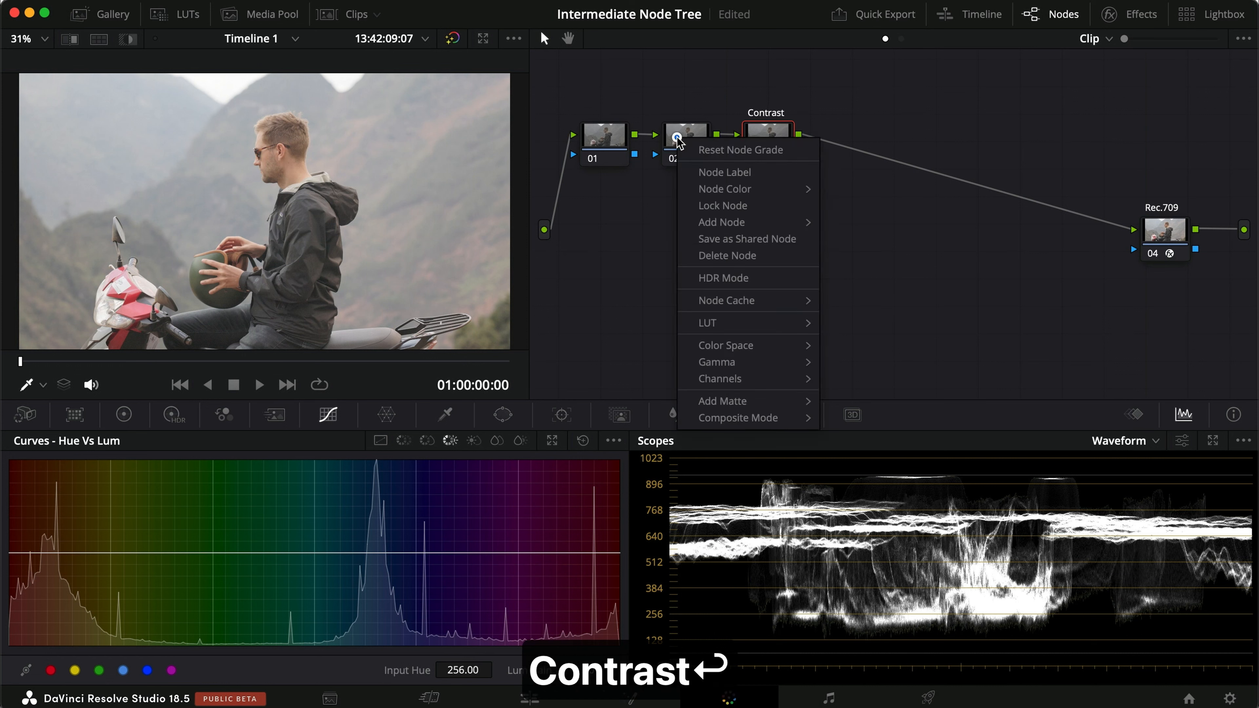
{"action": "left_click", "coordinate": [702, 169]}
{"action": "type", "text": "Exposure"}
{"action": "key", "text": "Return"}
{"action": "right_click", "coordinate": [613, 144]}
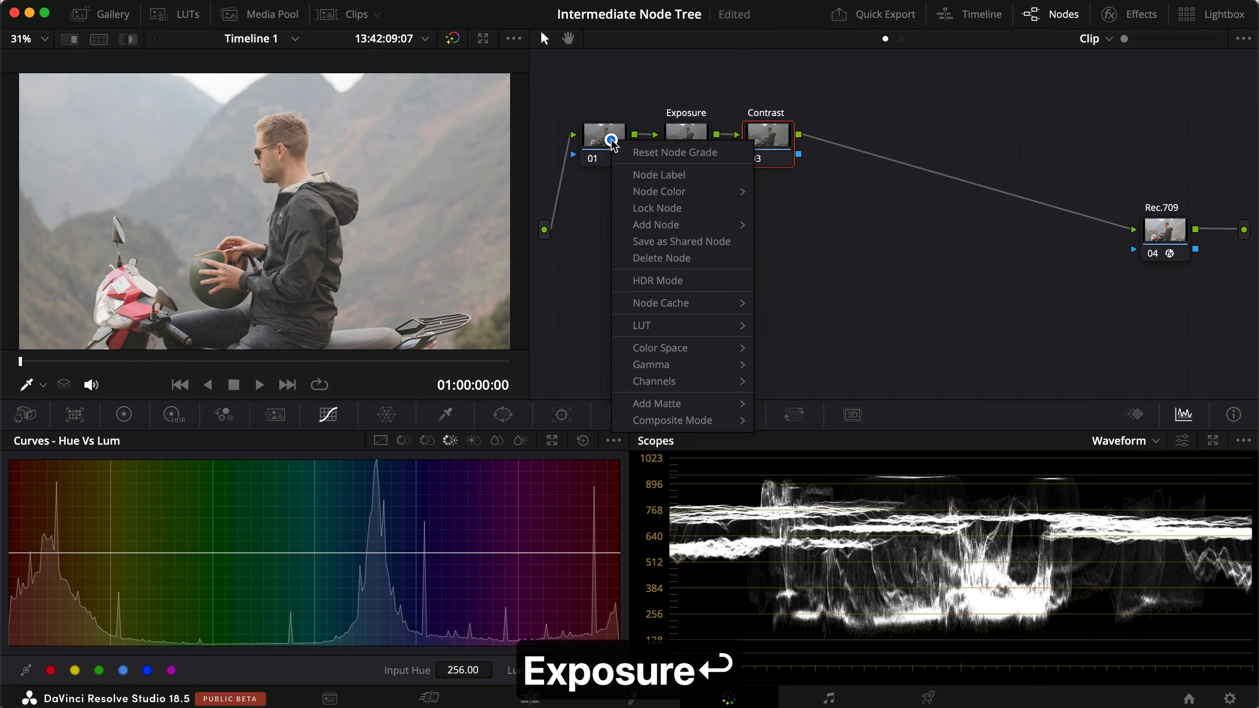
{"action": "left_click", "coordinate": [633, 171]}
{"action": "type", "text": "Whit"}
{"action": "key", "text": "BackSpace"}
{"action": "key", "text": "BackSpace"}
{"action": "key", "text": "BackSpace"}
{"action": "type", "text": "B"}
{"action": "key", "text": "Return"}
Step: Add a serial node after Contrast, place it below WB to start a second row, and add three more serial nodes after it
{"action": "key", "text": "alt+s"}
{"action": "left_click_drag", "start_coordinate": [842, 148], "coordinate": [600, 218]}
{"action": "key", "text": "alt+s"}
{"action": "key", "text": "alt+s"}
{"action": "key", "text": "alt+s"}
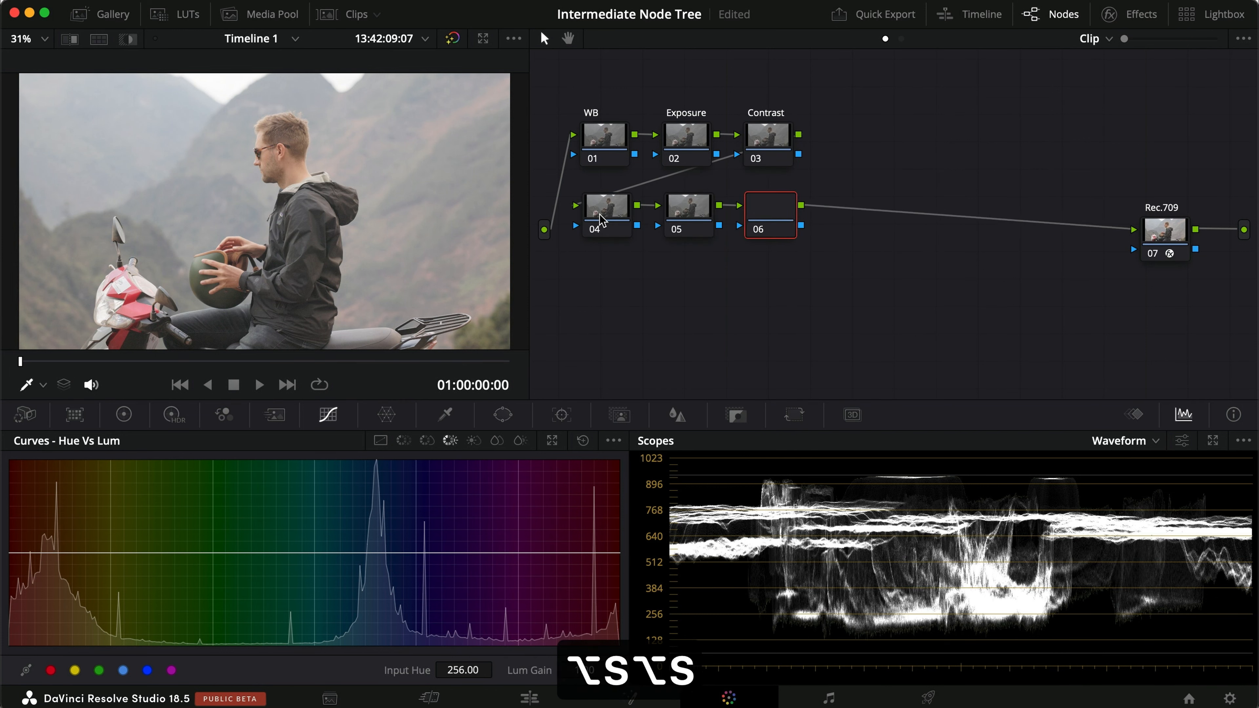
Step: Label node 07 Blacks and node 06 Luminance
{"action": "right_click", "coordinate": [848, 218]}
{"action": "left_click", "coordinate": [887, 251]}
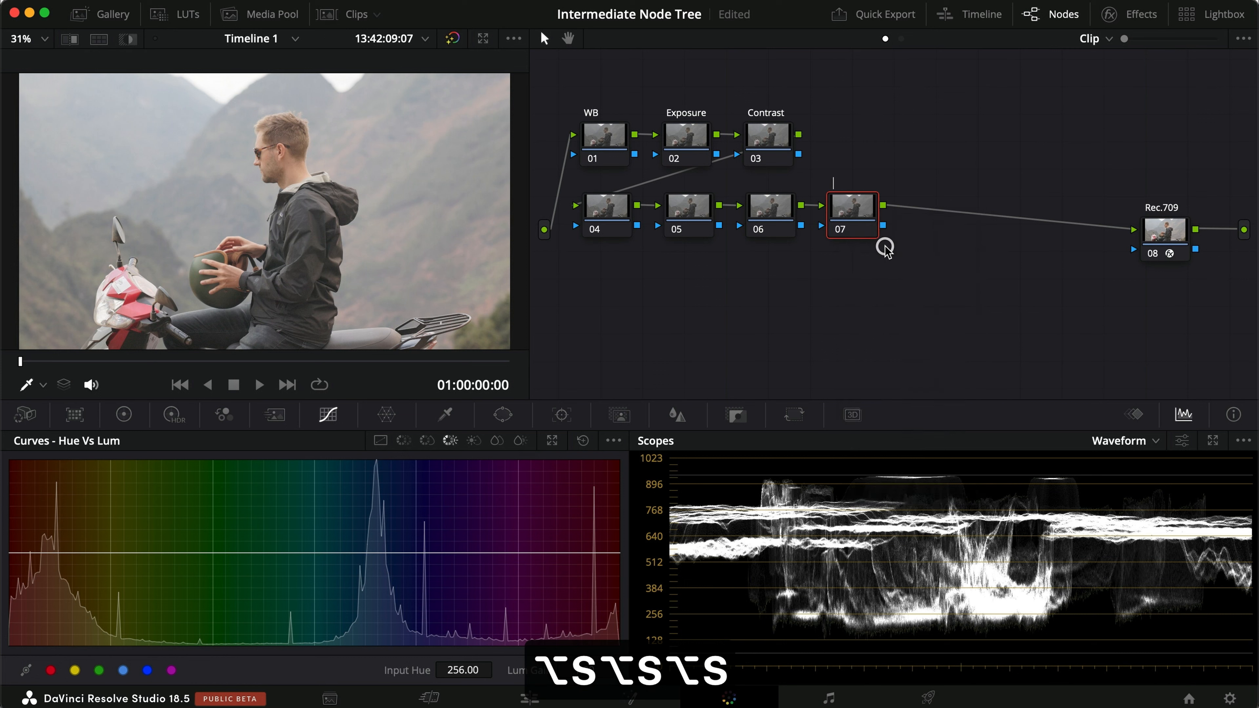
{"action": "type", "text": "Blacks"}
{"action": "key", "text": "Return"}
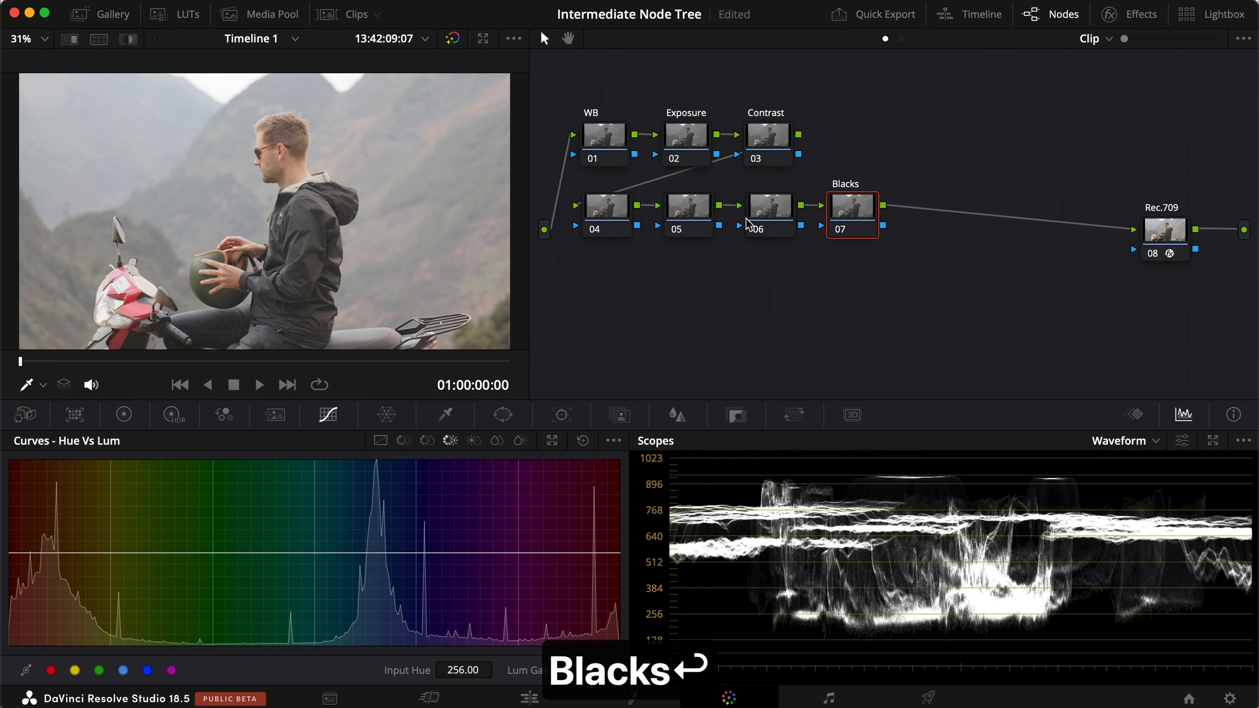
{"action": "right_click", "coordinate": [764, 221]}
{"action": "left_click", "coordinate": [795, 253]}
{"action": "type", "text": "Lu"}
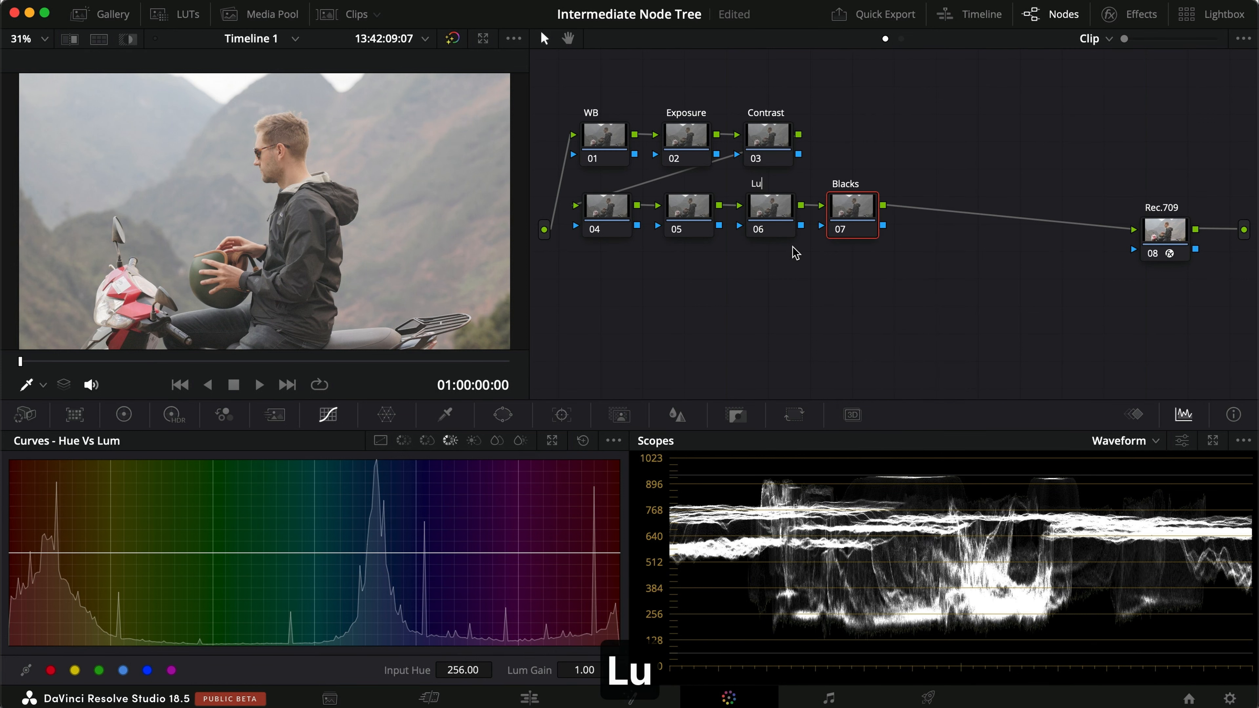
{"action": "type", "text": "minance"}
{"action": "key", "text": "Return"}
Step: Label node 05 Curves and node 04 Primaries
{"action": "right_click", "coordinate": [693, 211]}
{"action": "left_click", "coordinate": [728, 243]}
{"action": "type", "text": "Curves"}
{"action": "key", "text": "Return"}
{"action": "right_click", "coordinate": [614, 212]}
{"action": "left_click", "coordinate": [646, 245]}
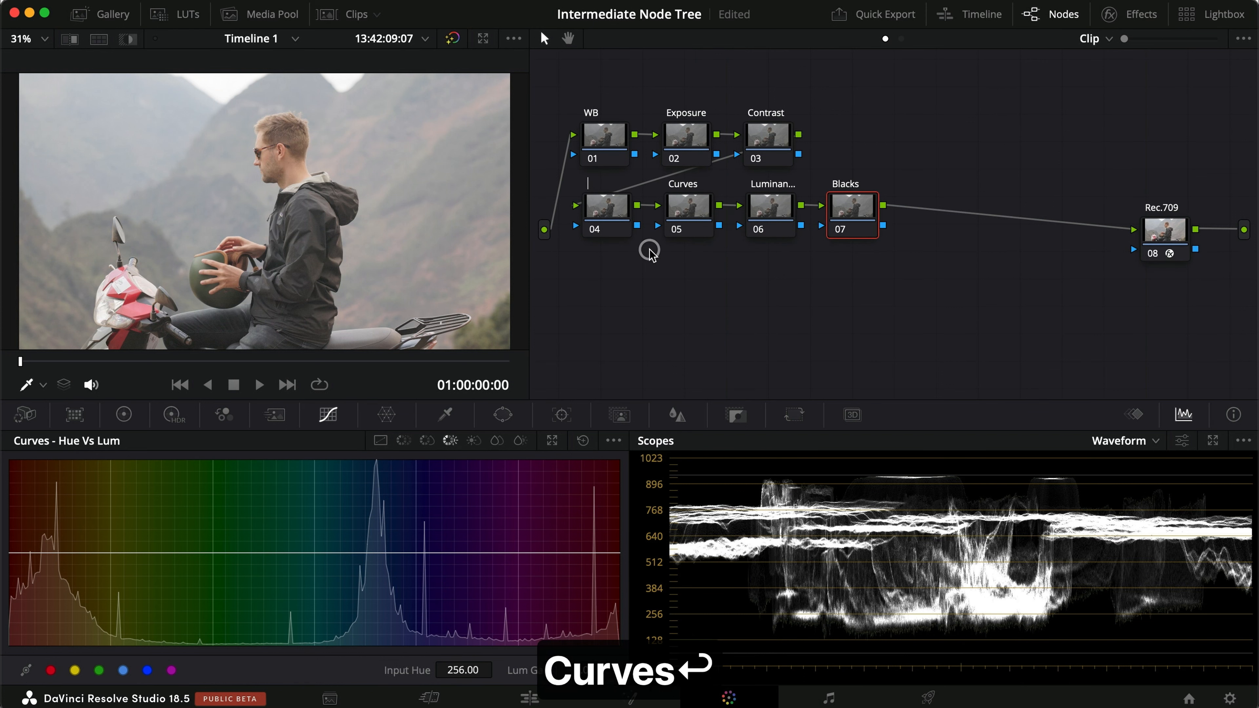
{"action": "type", "text": "Primaries"}
{"action": "key", "text": "Return"}
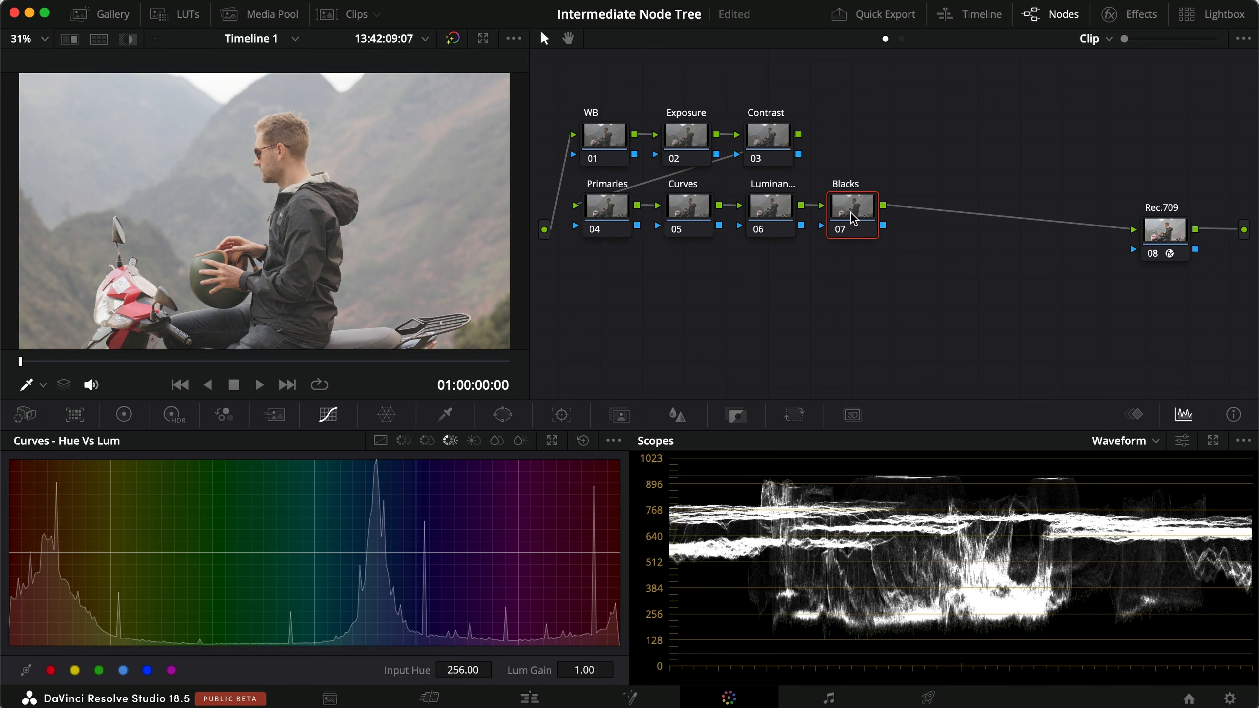
Step: Add a serial node after Blacks, place it below Primaries as a third row, and add a parallel node to it
{"action": "key", "text": "alt+s"}
{"action": "left_click_drag", "start_coordinate": [935, 212], "coordinate": [614, 292]}
{"action": "right_click", "coordinate": [616, 293]}
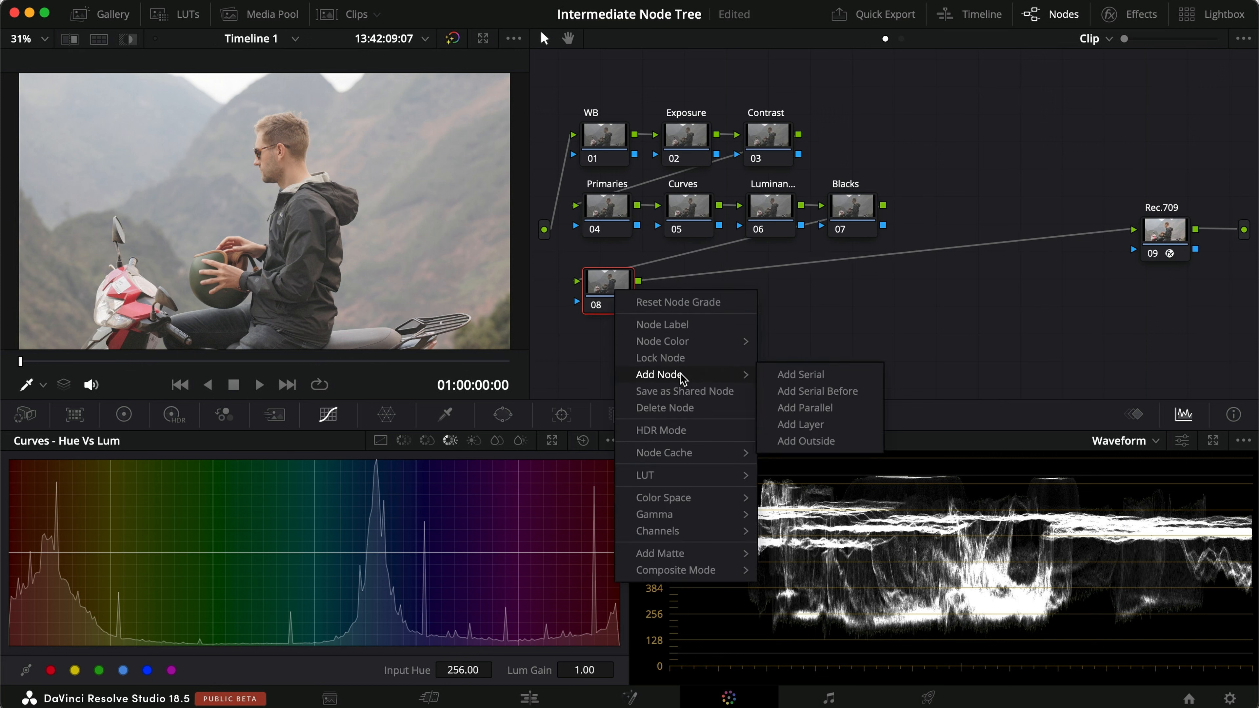
{"action": "left_click", "coordinate": [802, 408]}
Step: Add another parallel node from node 09 and move the mixer node farther from the parallel nodes
{"action": "right_click", "coordinate": [617, 353]}
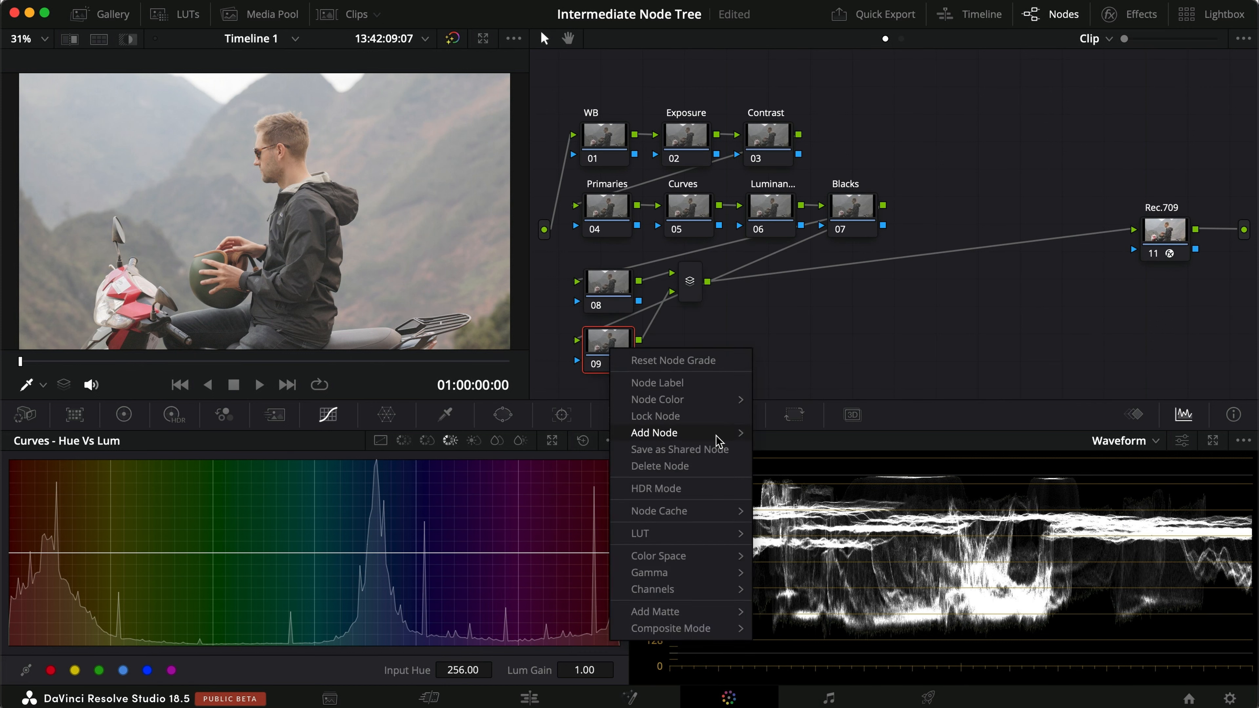
{"action": "mouse_move", "coordinate": [719, 437]}
{"action": "left_click", "coordinate": [795, 466]}
{"action": "left_click_drag", "start_coordinate": [690, 292], "coordinate": [778, 339]}
{"action": "scroll", "coordinate": [779, 339], "scroll_direction": "down", "scroll_amount": 3}
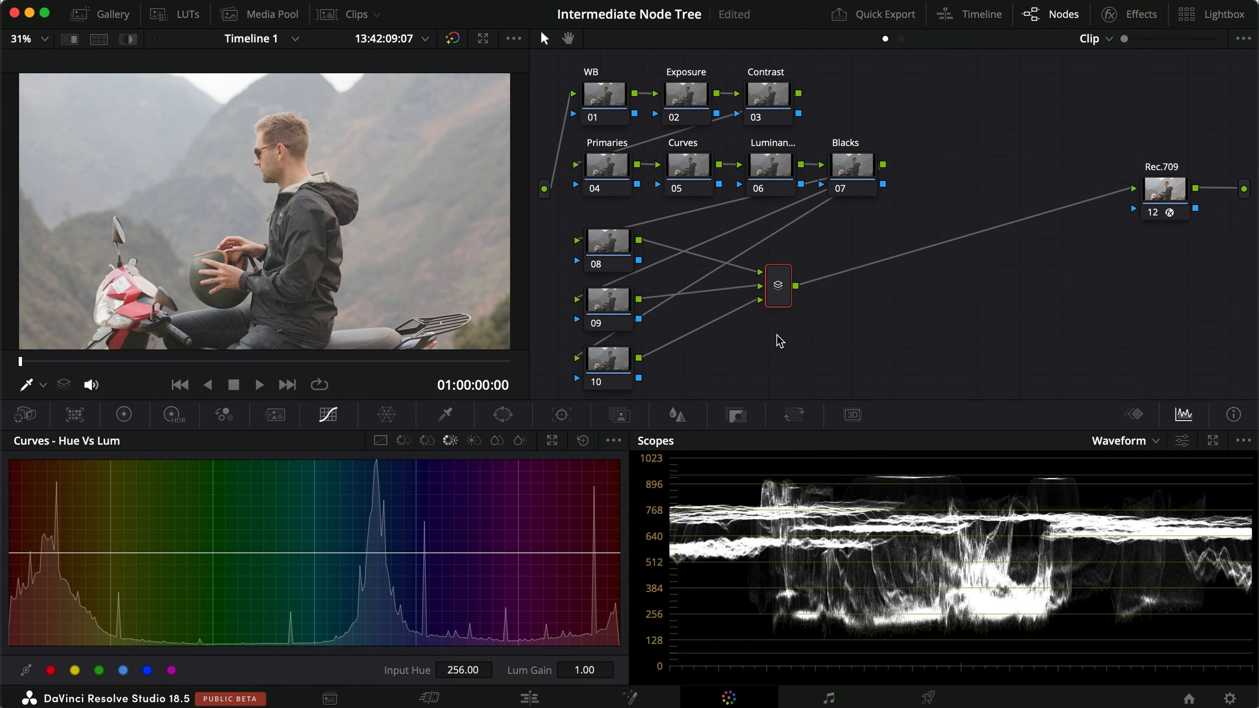
Step: Add an outside node to node 08, the uppermost of the three parallel nodes
{"action": "right_click", "coordinate": [613, 241]}
{"action": "mouse_move", "coordinate": [693, 326]}
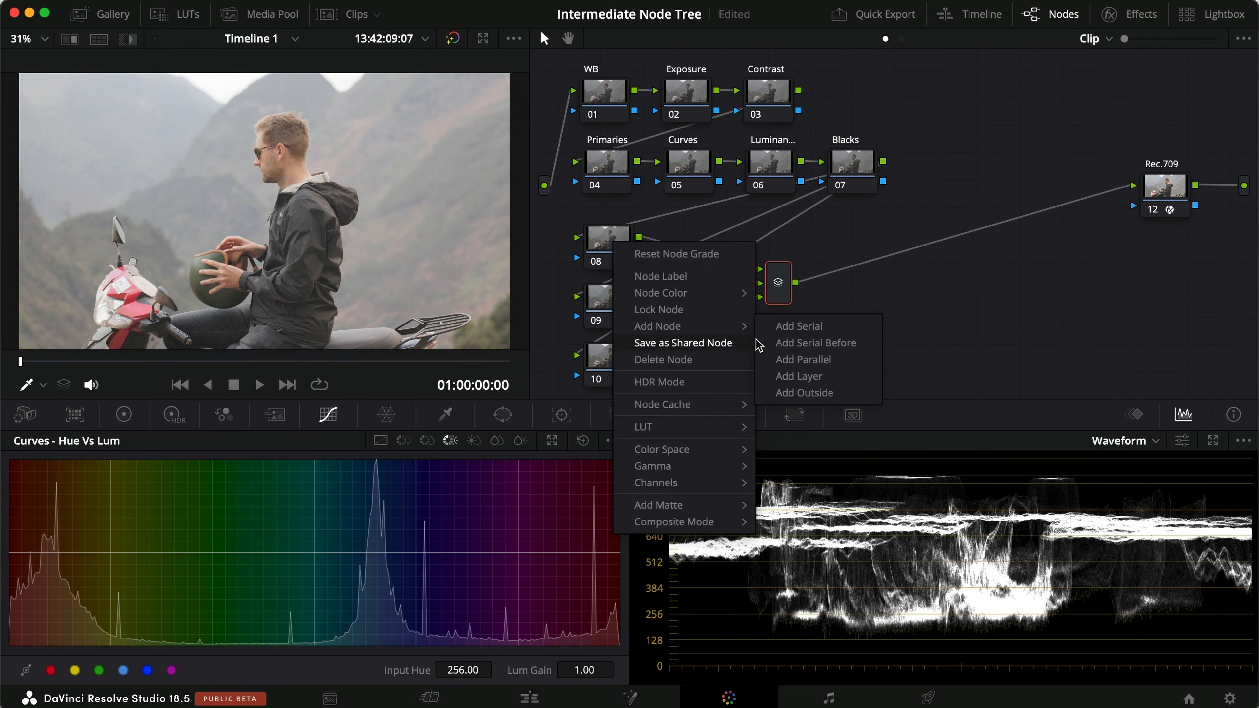
{"action": "left_click", "coordinate": [788, 393]}
Step: Label node 08 Focus and the outside node 11 connected to it Defocus
{"action": "right_click", "coordinate": [623, 247]}
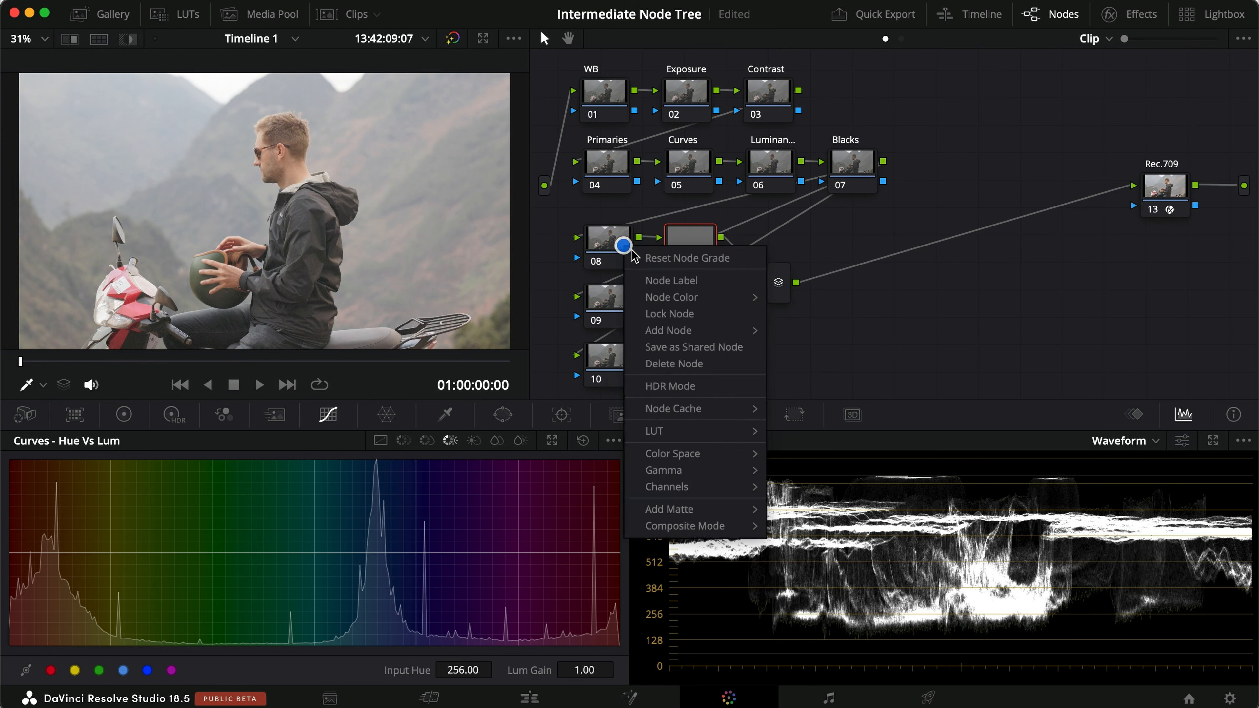
{"action": "left_click", "coordinate": [657, 274]}
{"action": "type", "text": "Focus"}
{"action": "key", "text": "Return"}
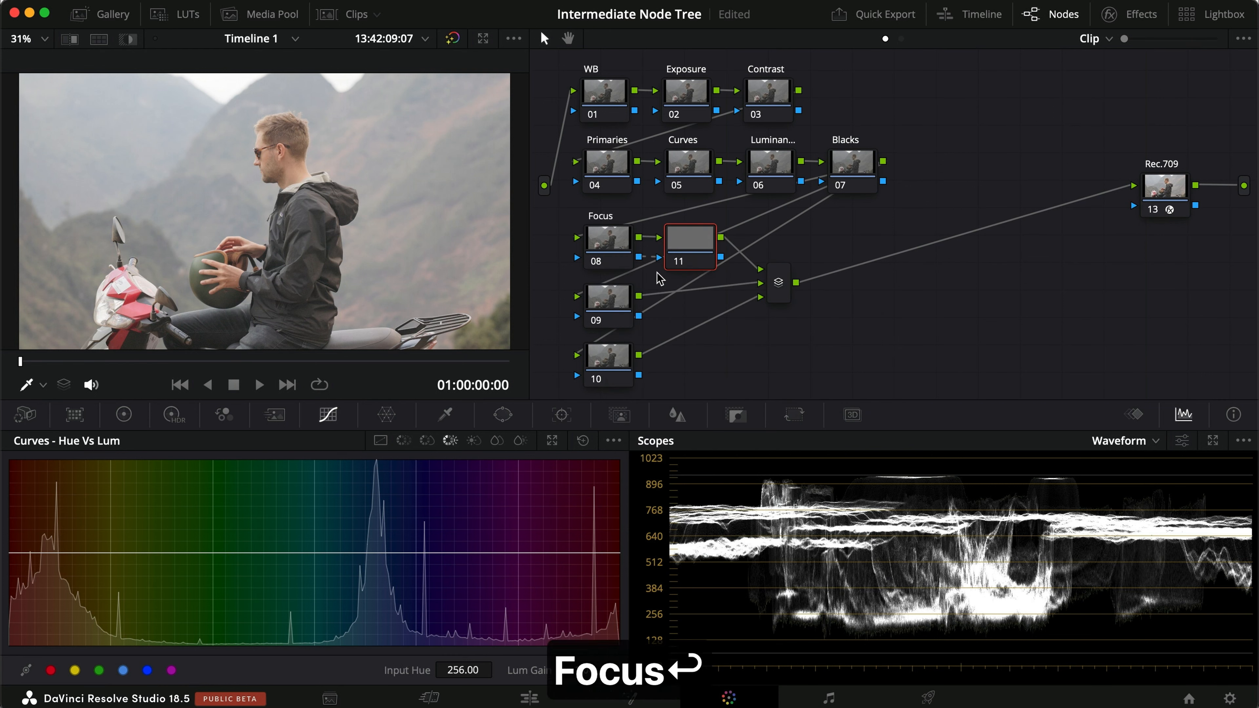
{"action": "right_click", "coordinate": [690, 240]}
{"action": "left_click", "coordinate": [716, 273]}
{"action": "type", "text": "Defocus"}
{"action": "key", "text": "Return"}
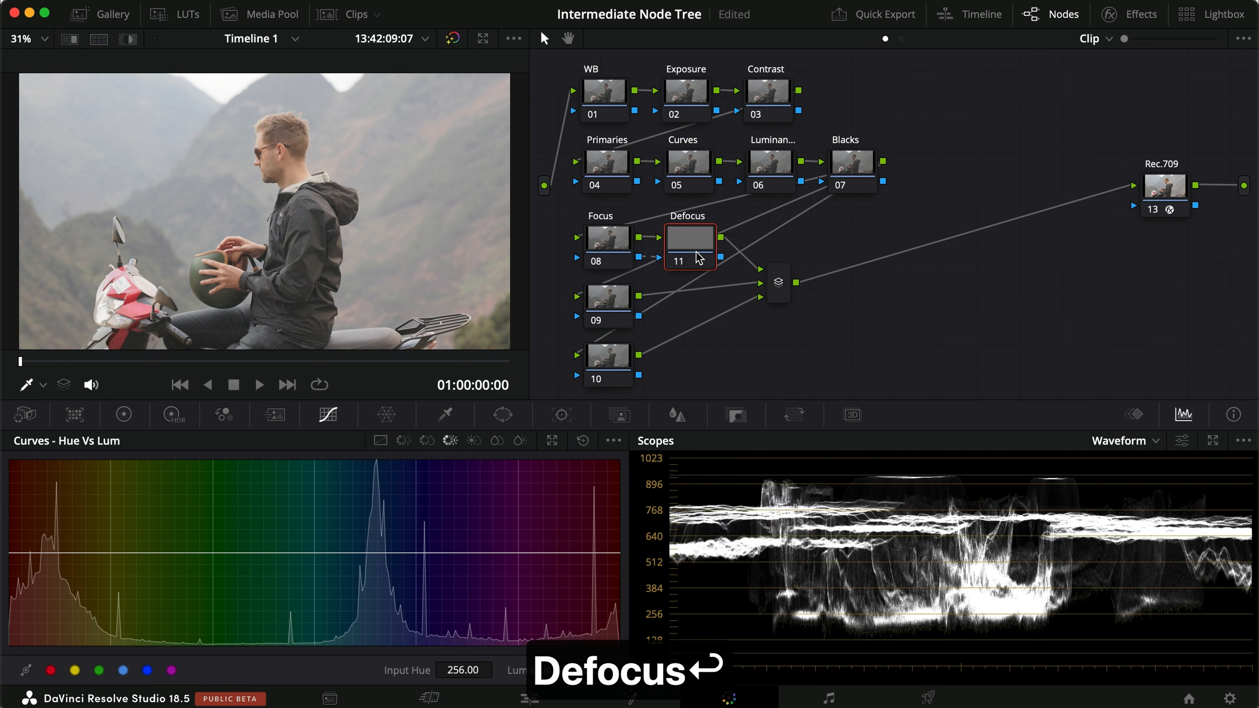
{"action": "left_click", "coordinate": [617, 244]}
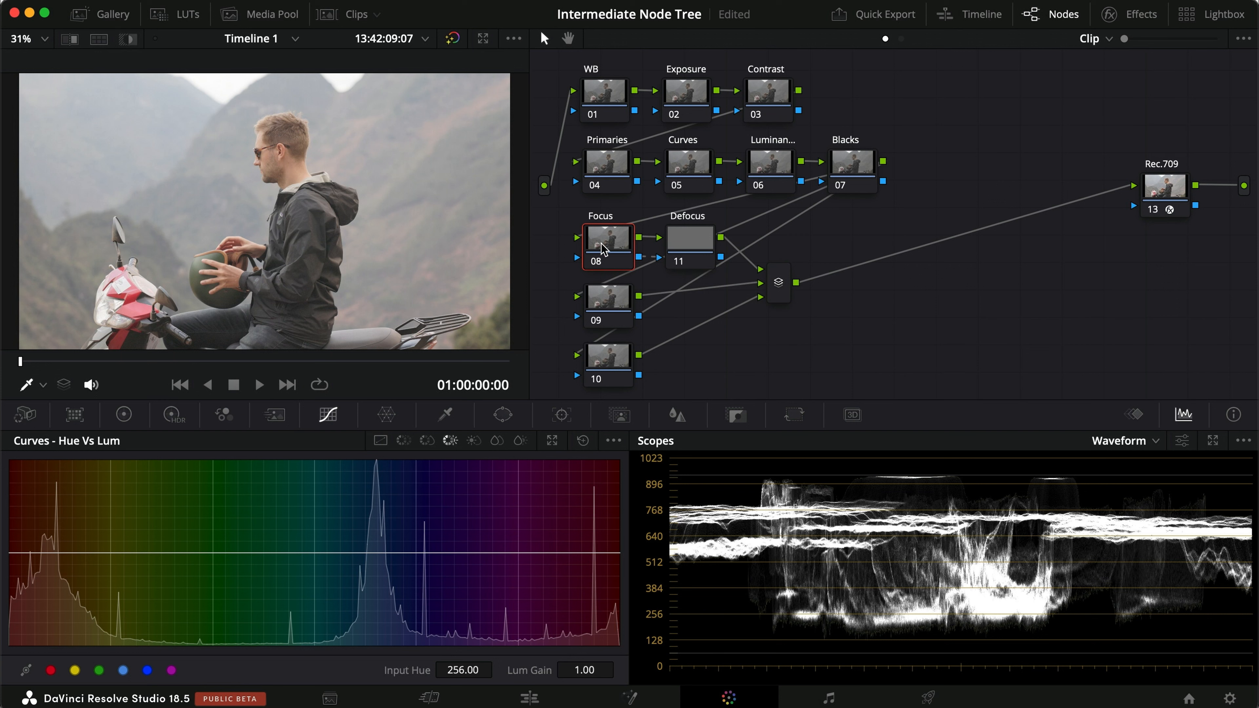
{"action": "right_click", "coordinate": [610, 261]}
{"action": "mouse_move", "coordinate": [649, 340]}
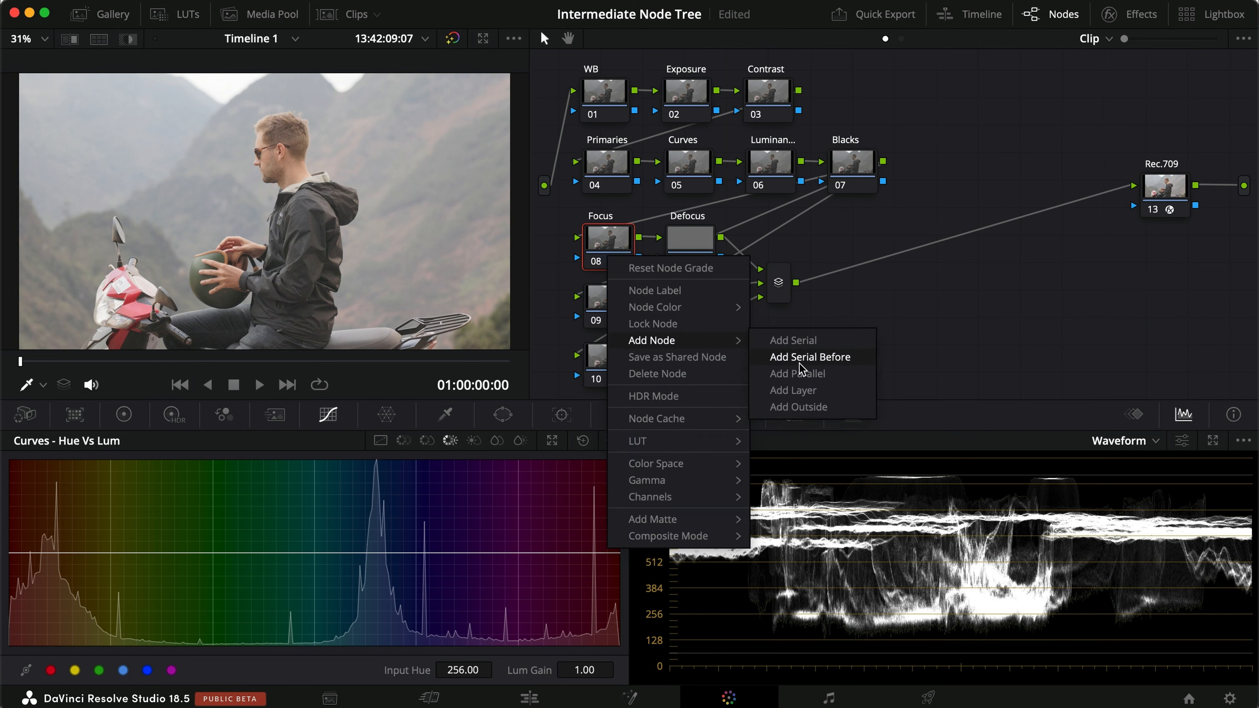
{"action": "left_click", "coordinate": [900, 287]}
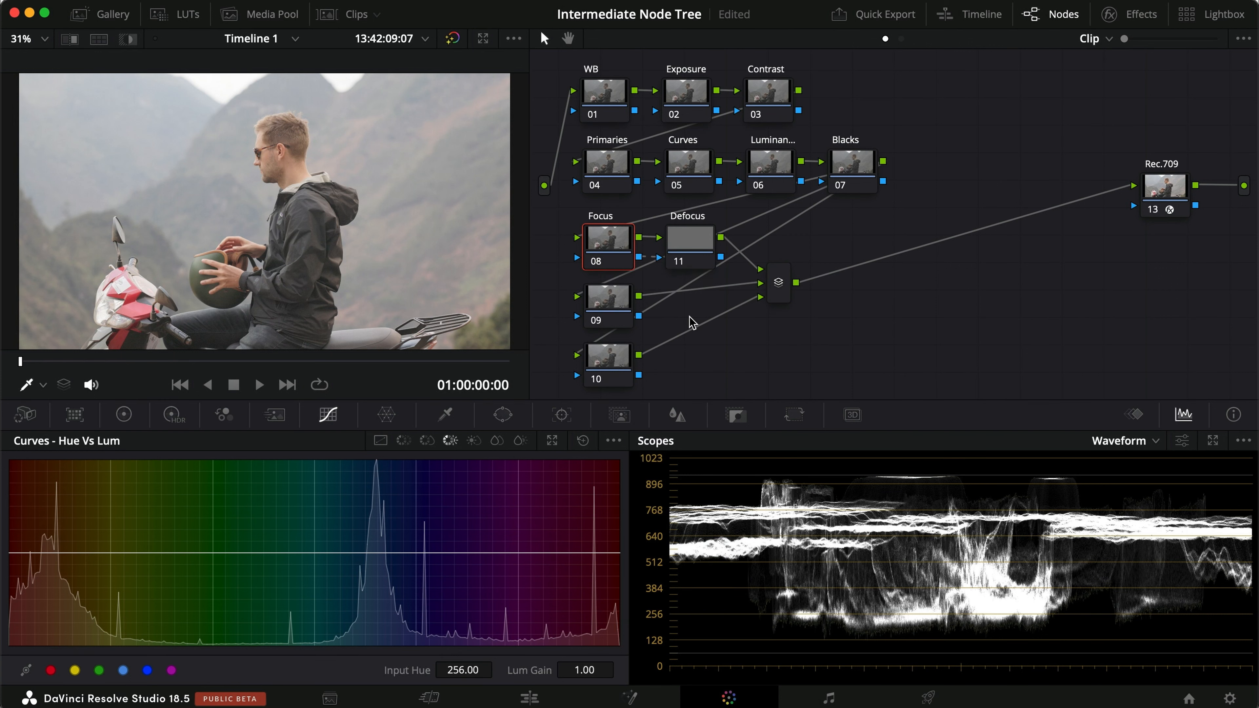
{"action": "left_click", "coordinate": [606, 301]}
{"action": "left_click", "coordinate": [610, 354]}
Step: Move the parallel nodes, Defocus and the mixer beside Blacks, and shift the whole node tree lower in the graph
{"action": "left_click_drag", "start_coordinate": [774, 286], "coordinate": [772, 293]}
{"action": "left_click_drag", "start_coordinate": [798, 395], "coordinate": [572, 210]}
{"action": "left_click_drag", "start_coordinate": [617, 252], "coordinate": [939, 144]}
{"action": "left_click", "coordinate": [594, 102]}
{"action": "scroll", "coordinate": [589, 114], "scroll_direction": "up", "scroll_amount": 1}
{"action": "scroll", "coordinate": [596, 131], "scroll_direction": "up", "scroll_amount": 2}
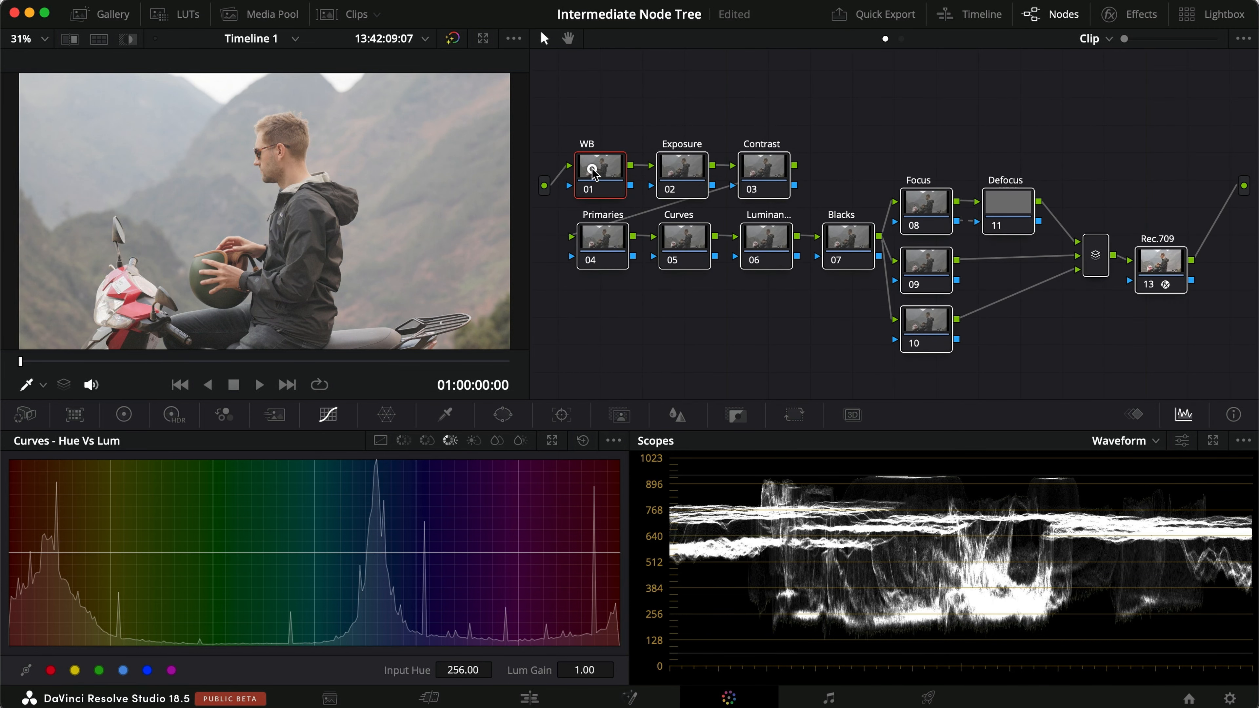
Step: Place the Rec.709 node just before the output at its height, and raise the group of parallel nodes with Defocus and the mixer
{"action": "left_click_drag", "start_coordinate": [1158, 263], "coordinate": [1182, 192]}
{"action": "left_click_drag", "start_coordinate": [1135, 323], "coordinate": [916, 201]}
{"action": "left_click_drag", "start_coordinate": [938, 210], "coordinate": [952, 165]}
{"action": "left_click", "coordinate": [1150, 356]}
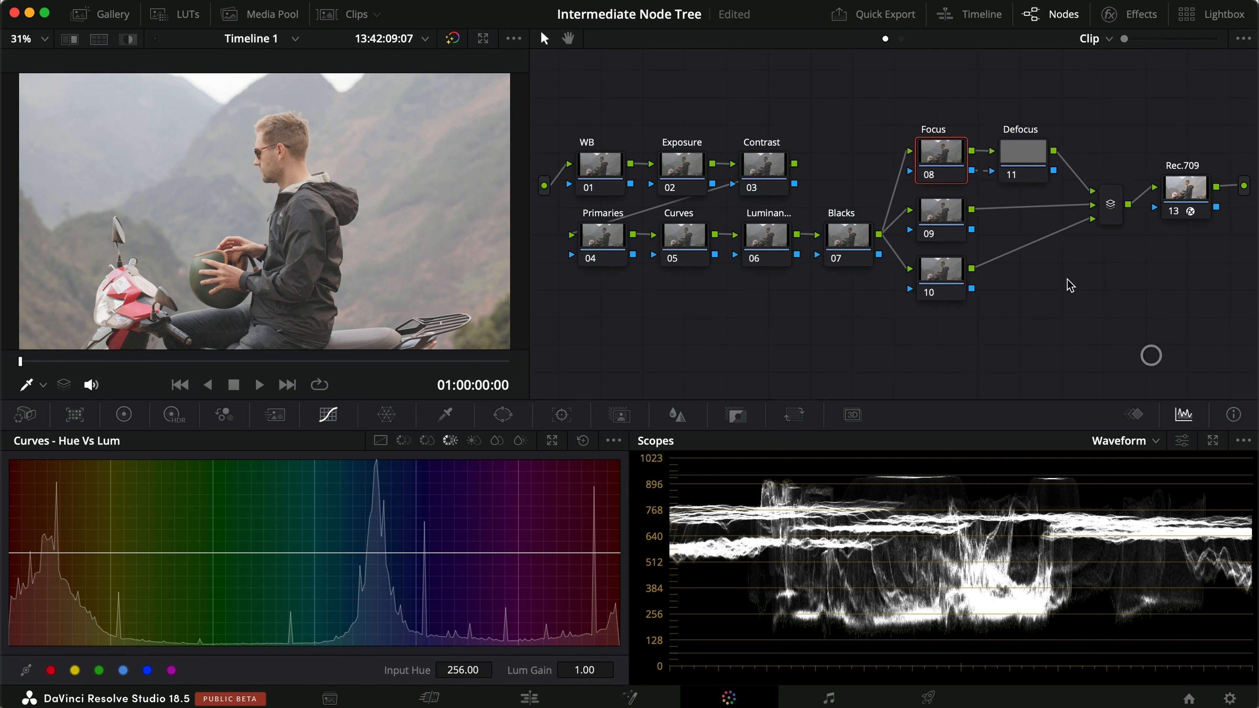
{"action": "right_click", "coordinate": [1027, 152]}
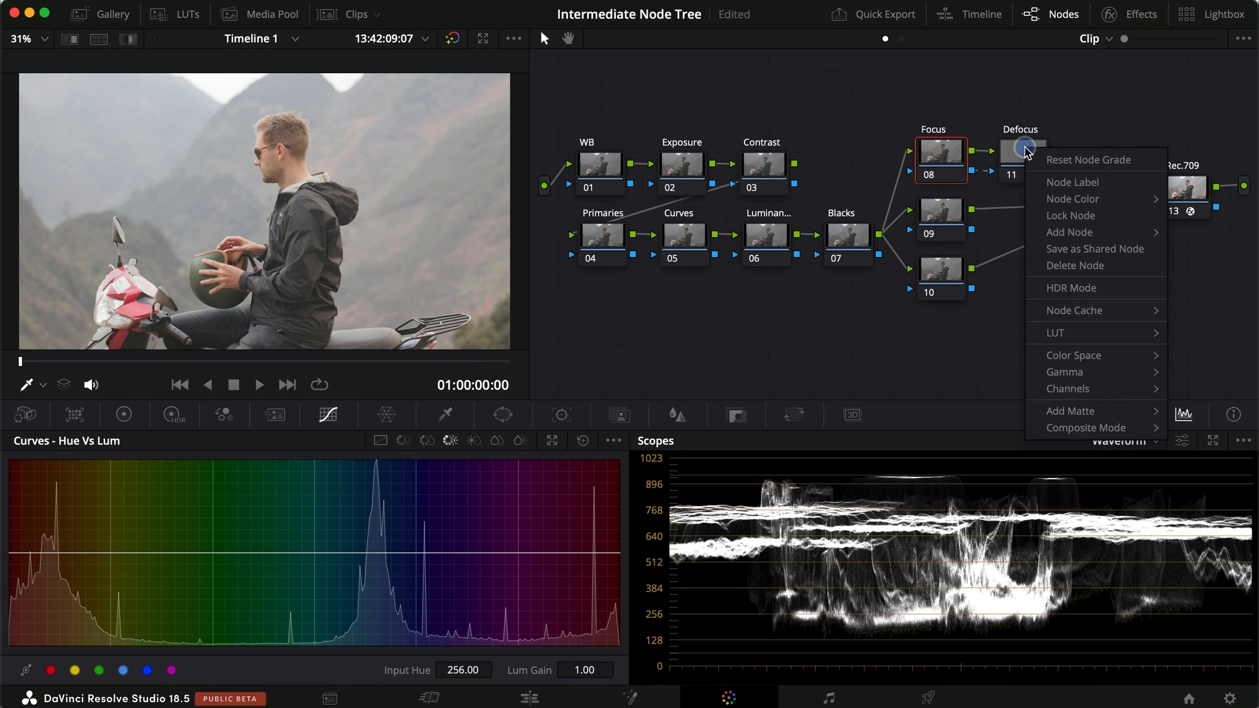
{"action": "right_click", "coordinate": [960, 169]}
{"action": "mouse_move", "coordinate": [1006, 251]}
{"action": "left_click", "coordinate": [1168, 320]}
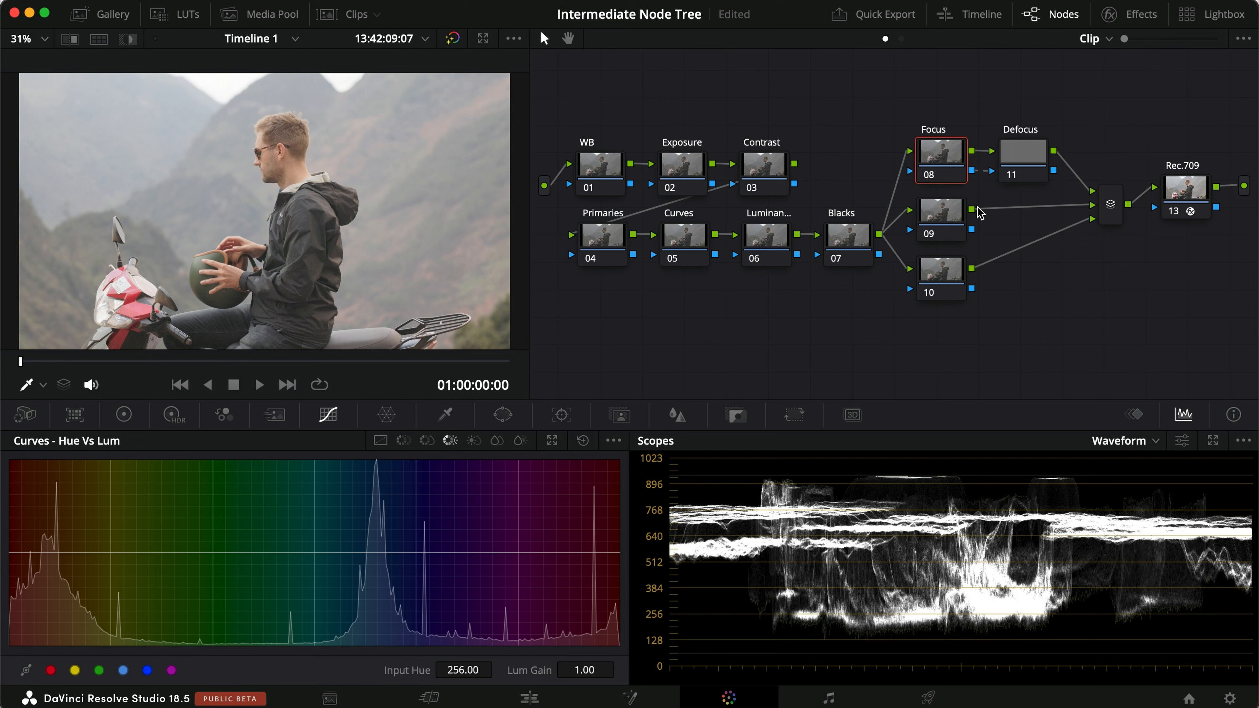
Step: Label the middle parallel node 09 Highlights
{"action": "right_click", "coordinate": [958, 218]}
{"action": "left_click", "coordinate": [1006, 252]}
{"action": "type", "text": "Highli"}
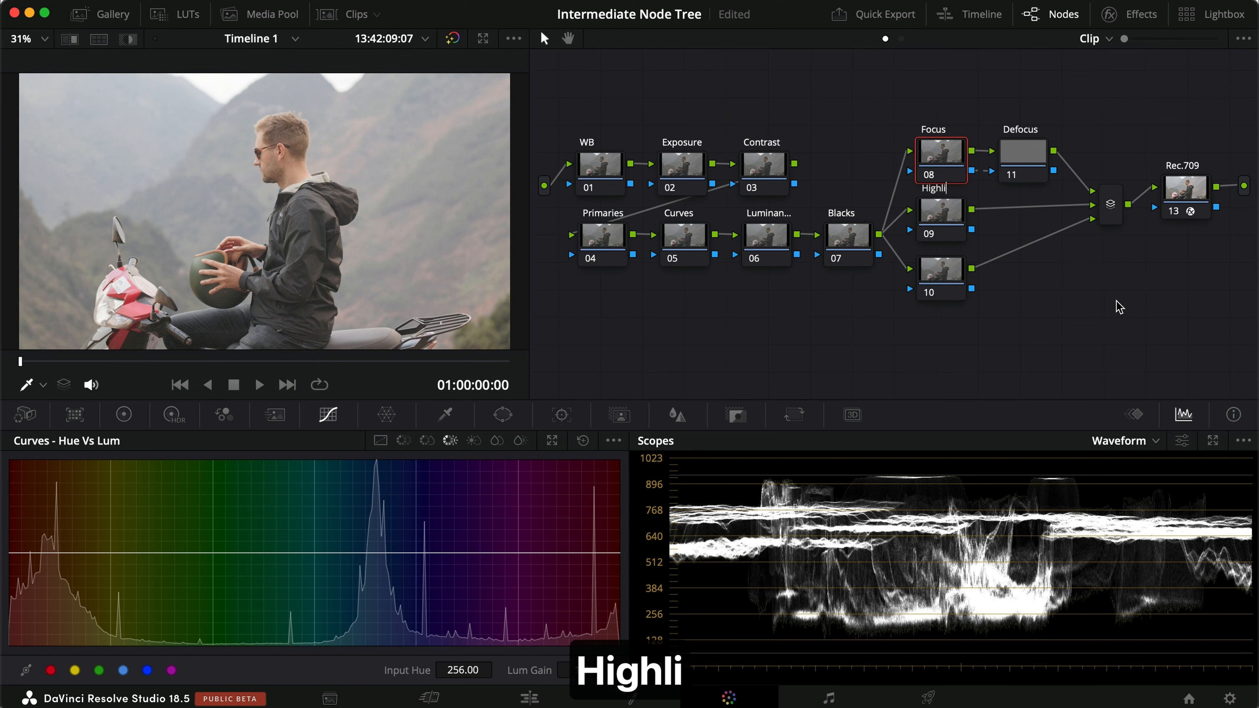
{"action": "type", "text": "ghts"}
{"action": "key", "text": "Return"}
Step: Label node 10 Shadow and space the Highlights and Shadow nodes farther below Focus
{"action": "right_click", "coordinate": [965, 270]}
{"action": "left_click", "coordinate": [988, 298]}
{"action": "type", "text": "Shadow"}
{"action": "key", "text": "Return"}
{"action": "left_click_drag", "start_coordinate": [955, 291], "coordinate": [955, 313]}
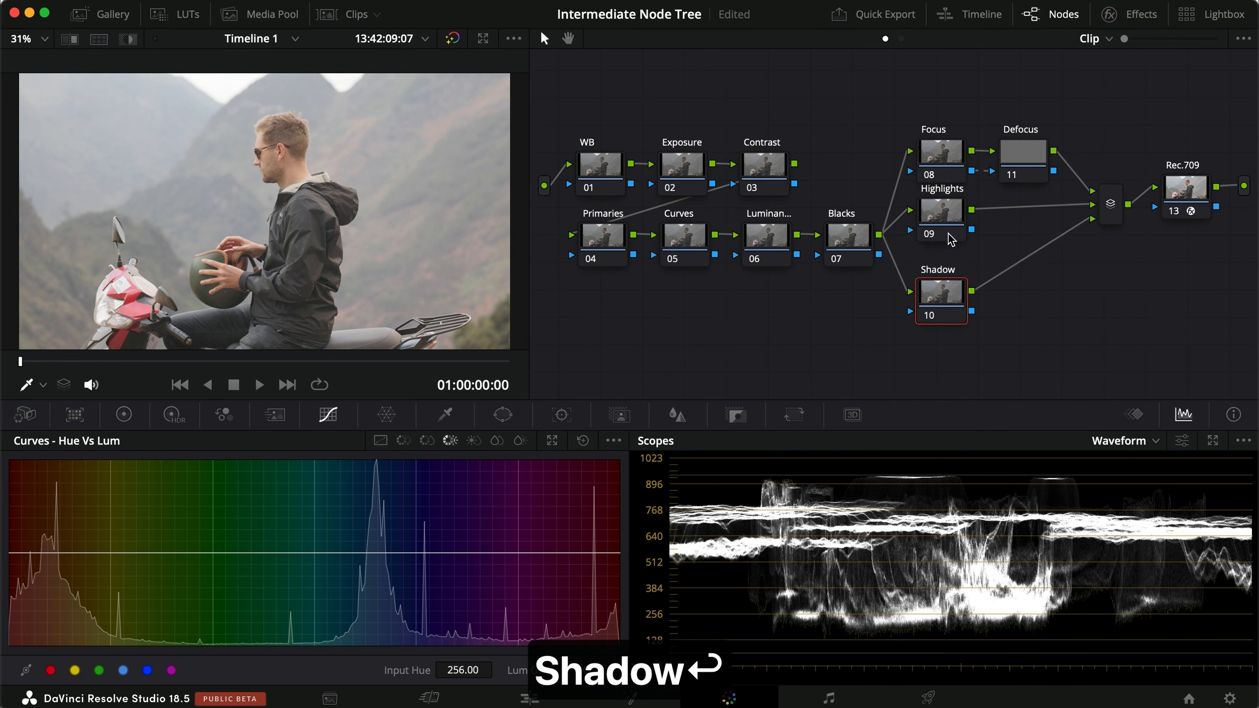
{"action": "left_click_drag", "start_coordinate": [947, 228], "coordinate": [948, 238]}
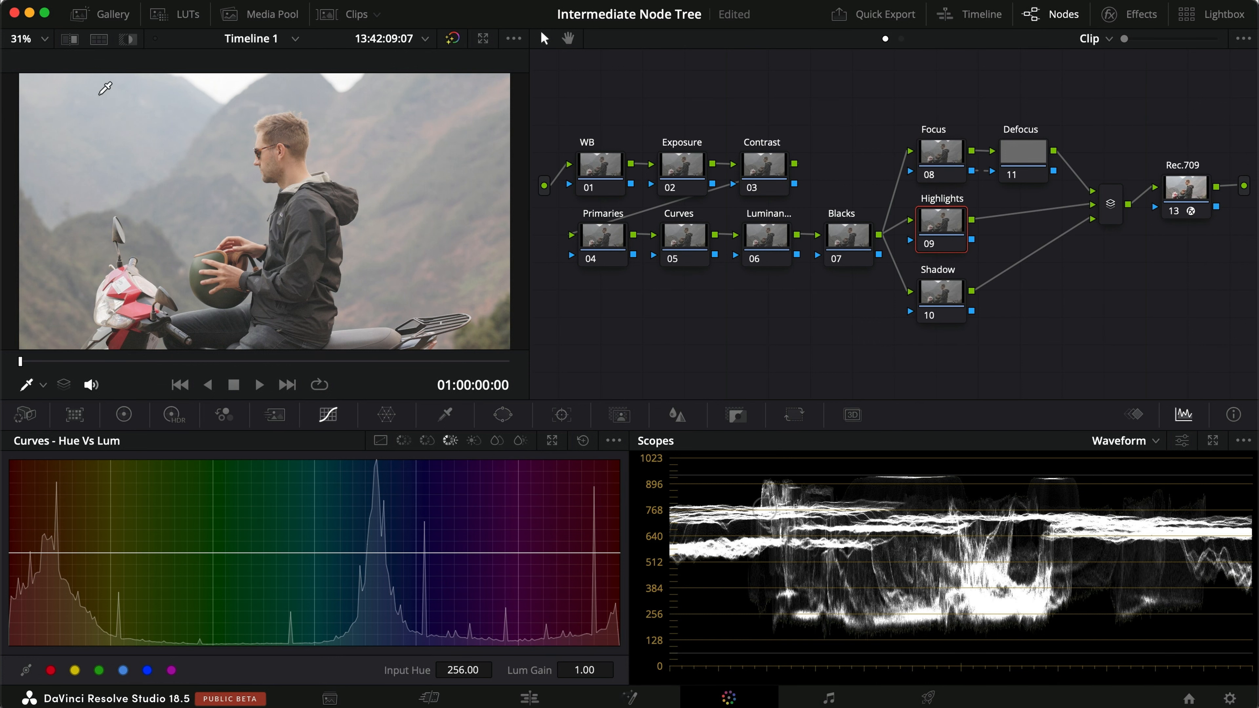
Step: Grab a still of the current grade into the Gallery's PowerGrade 1 album
{"action": "left_click", "coordinate": [112, 14]}
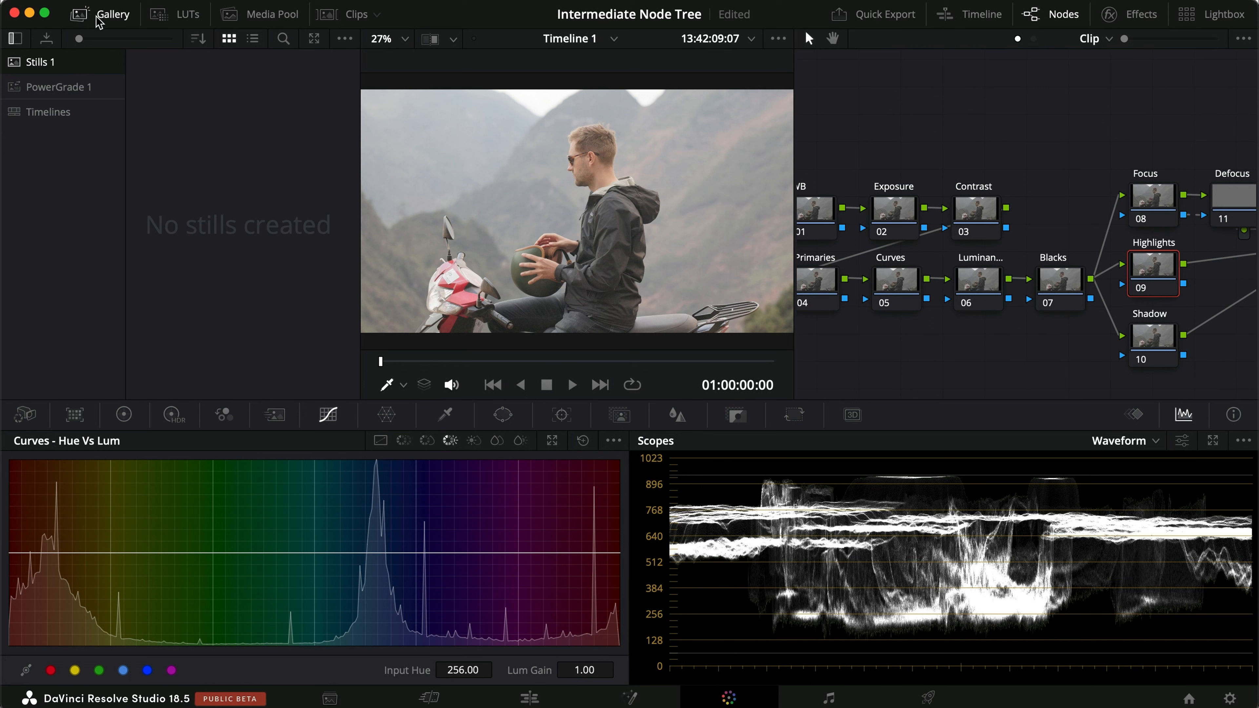
{"action": "left_click", "coordinate": [30, 89]}
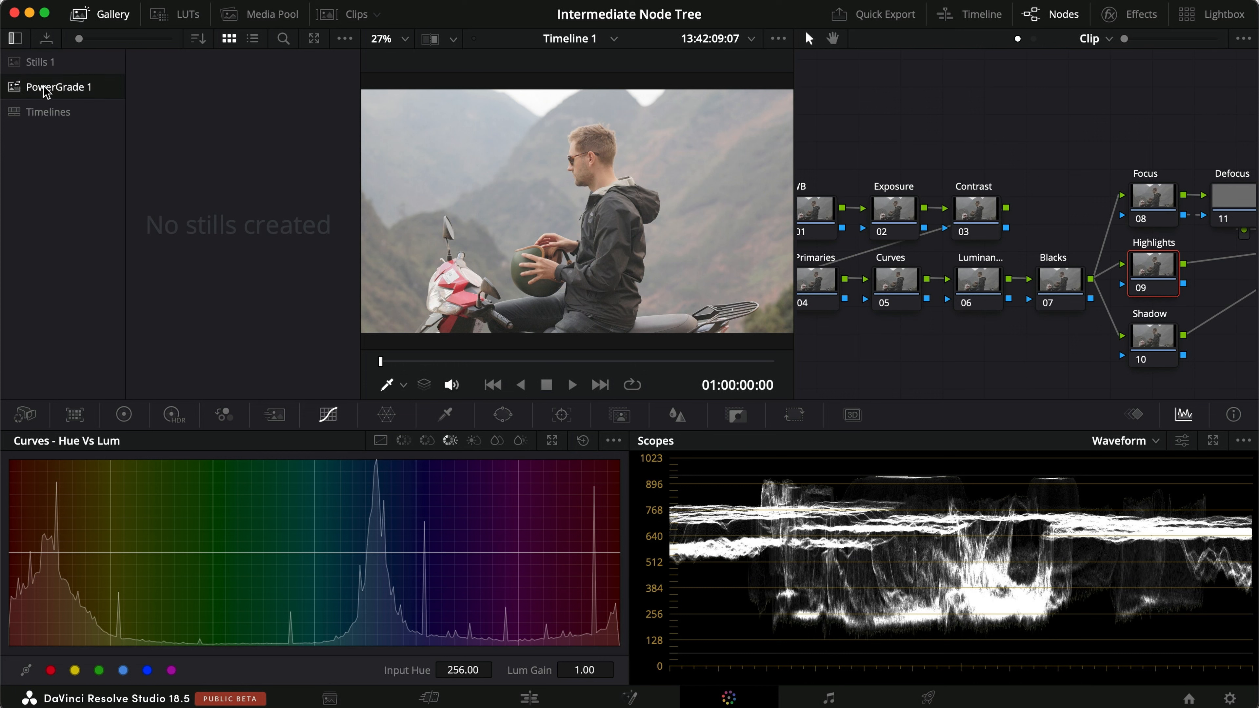
{"action": "right_click", "coordinate": [647, 187]}
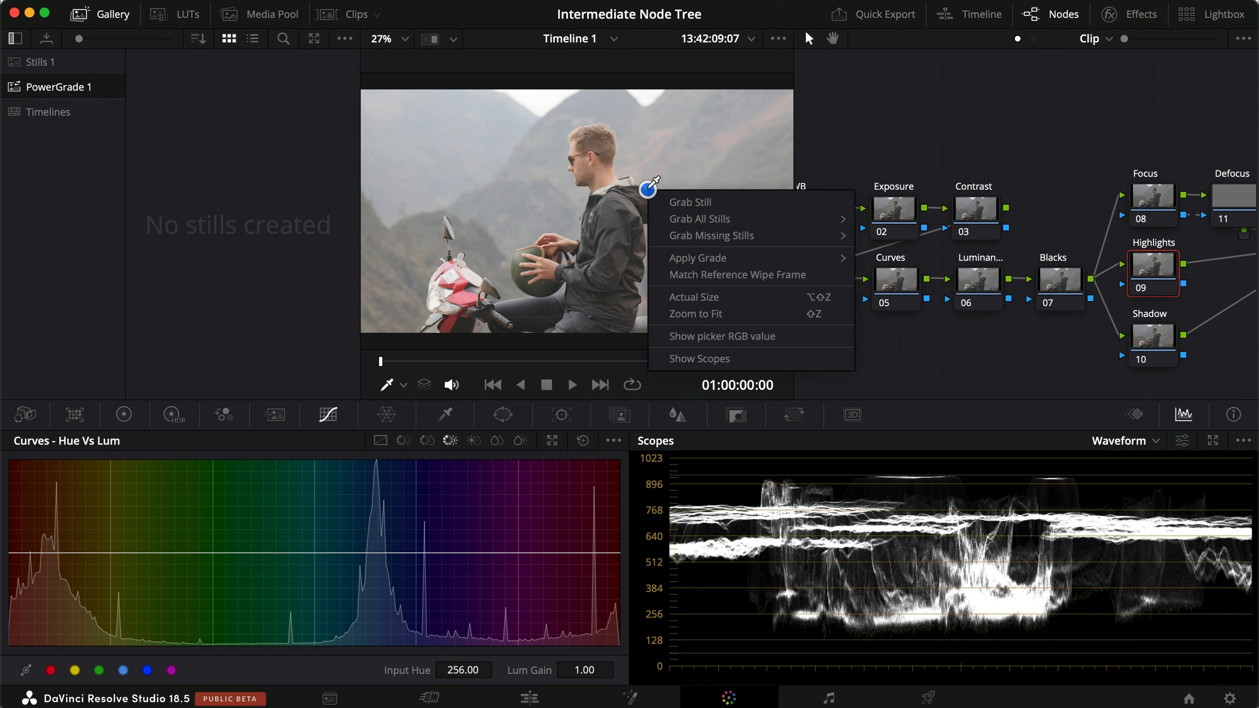
{"action": "left_click", "coordinate": [688, 202]}
Step: Name the grabbed still Intermediate Node Tree
{"action": "double_click", "coordinate": [191, 131]}
{"action": "type", "text": "Node"}
{"action": "key", "text": "BackSpace"}
{"action": "key", "text": "BackSpace"}
{"action": "key", "text": "BackSpace"}
{"action": "key", "text": "BackSpace"}
{"action": "key", "text": "BackSpace"}
{"action": "type", "text": "Inter"}
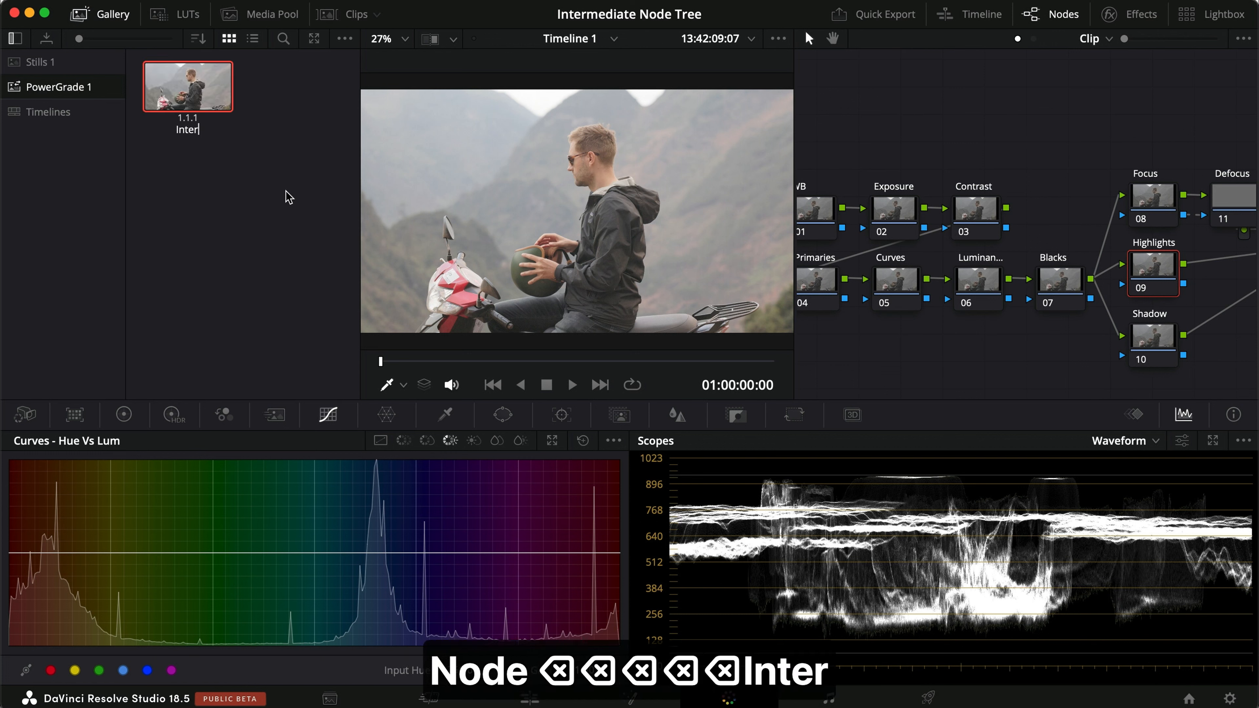
{"action": "type", "text": "mediate Node Tree"}
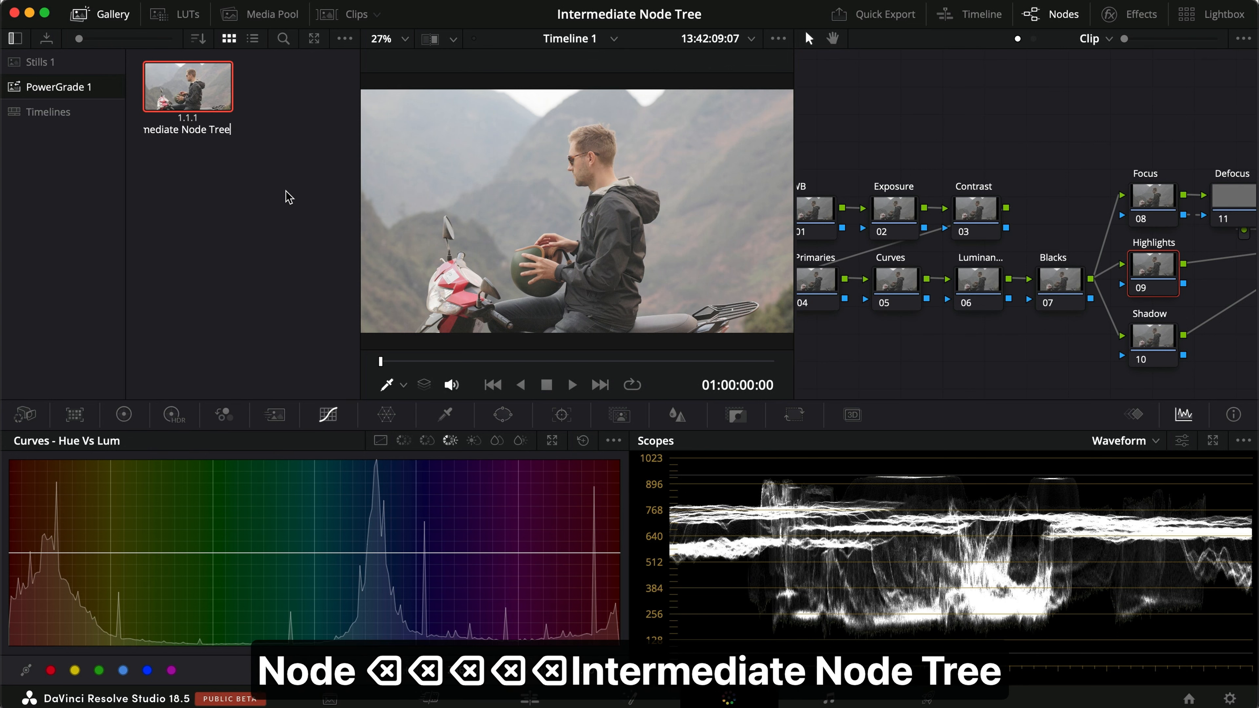
{"action": "key", "text": "Return"}
Step: Reset all grades and nodes of the clip, and close the Gallery to widen the node graph
{"action": "right_click", "coordinate": [941, 96]}
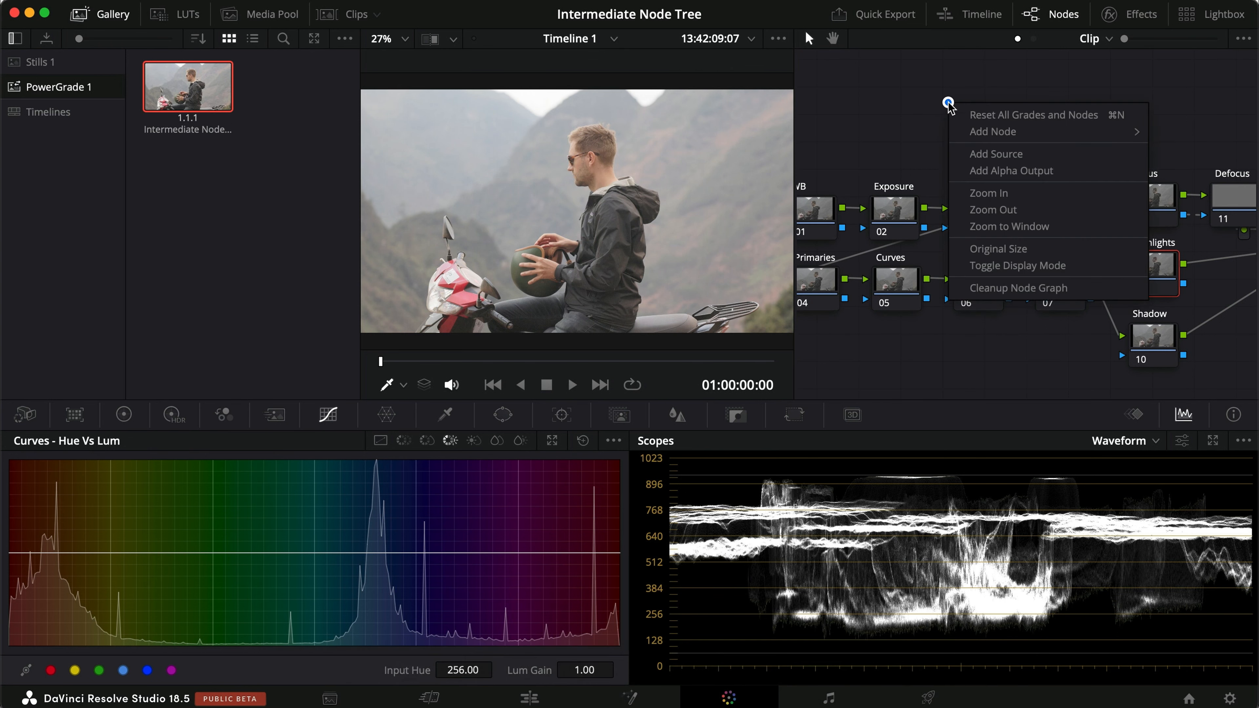
{"action": "left_click", "coordinate": [974, 113]}
{"action": "left_click", "coordinate": [109, 14]}
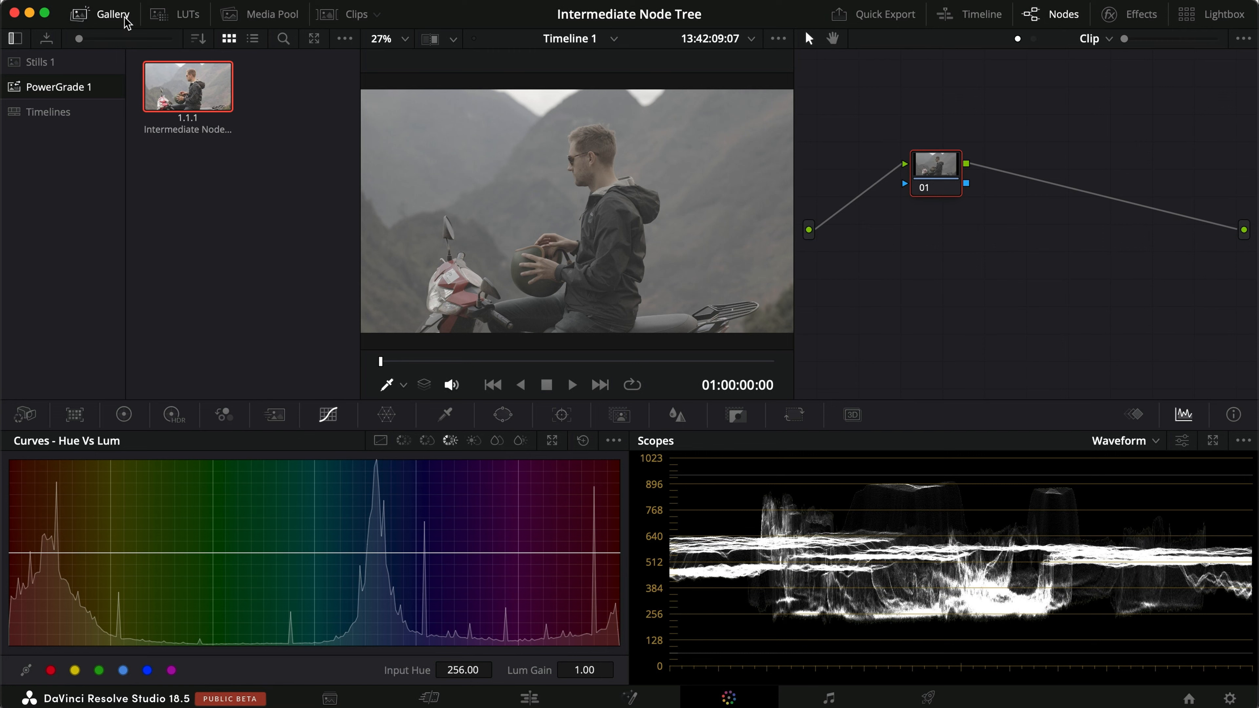
{"action": "left_click_drag", "start_coordinate": [793, 227], "coordinate": [542, 225]}
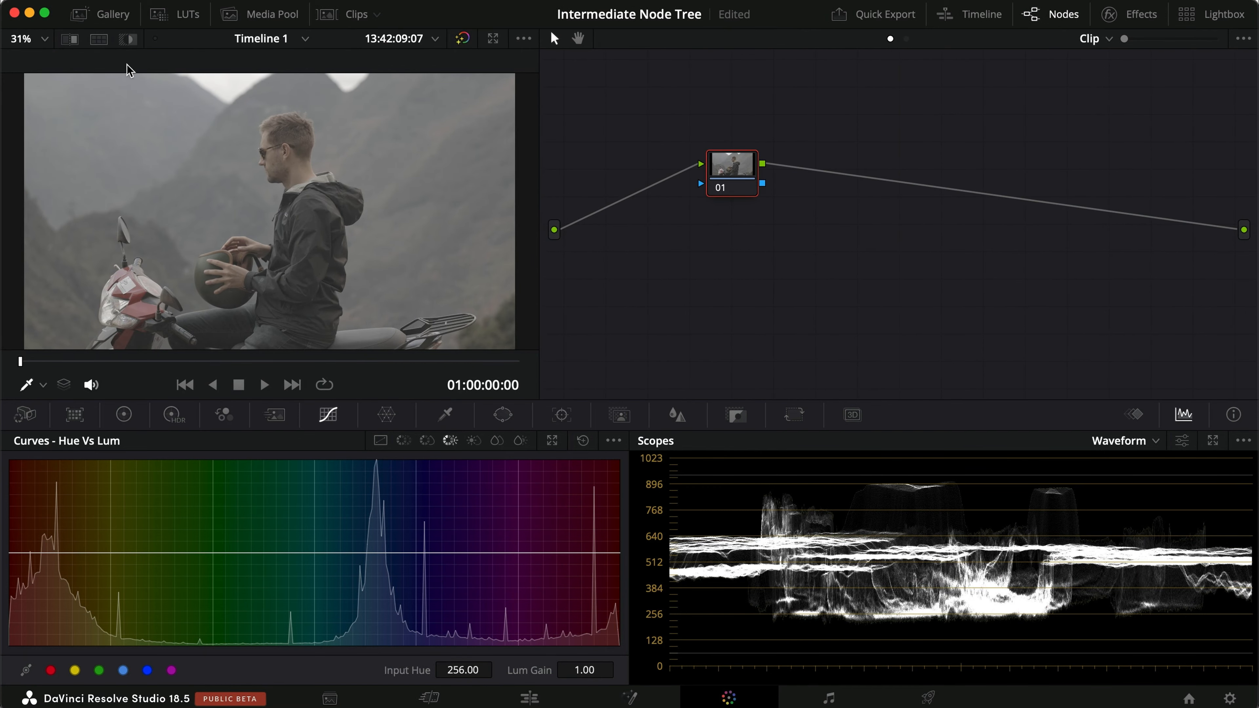
Step: Compare the Stills 1 and PowerGrade 1 albums in the Gallery and look through the project list of the Color Grades library
{"action": "left_click", "coordinate": [106, 13]}
{"action": "left_click", "coordinate": [54, 62]}
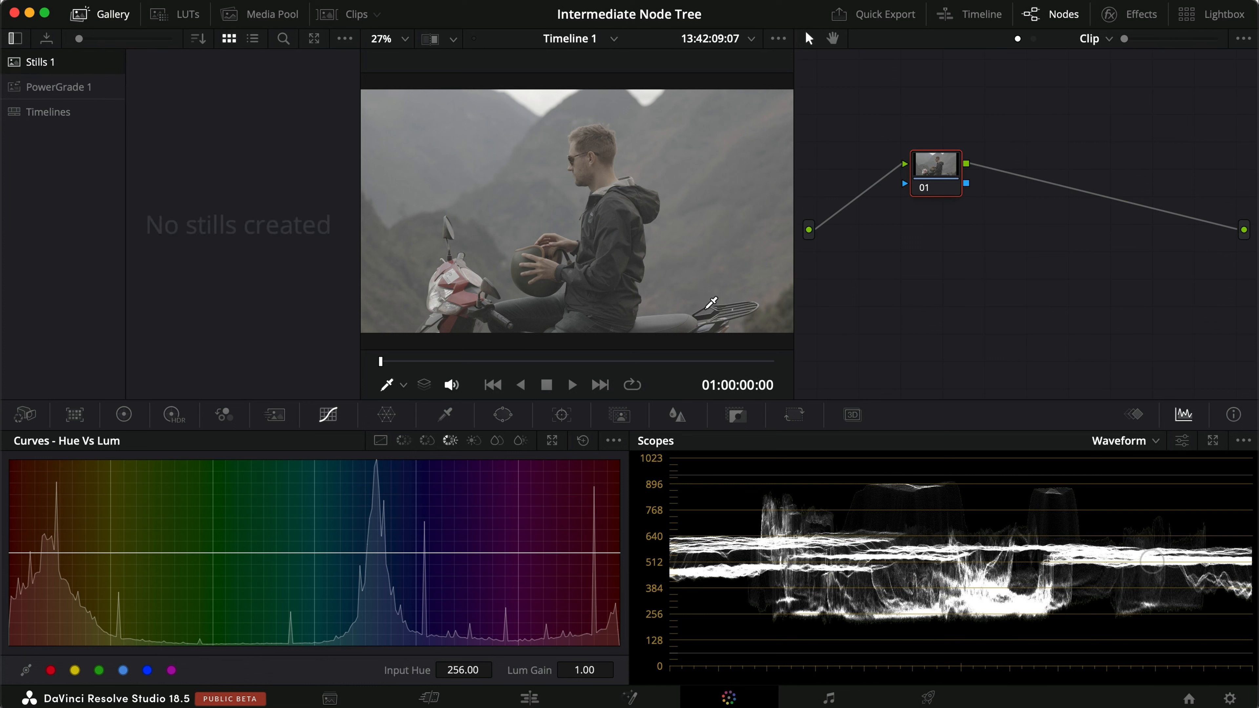
{"action": "left_click", "coordinate": [58, 88]}
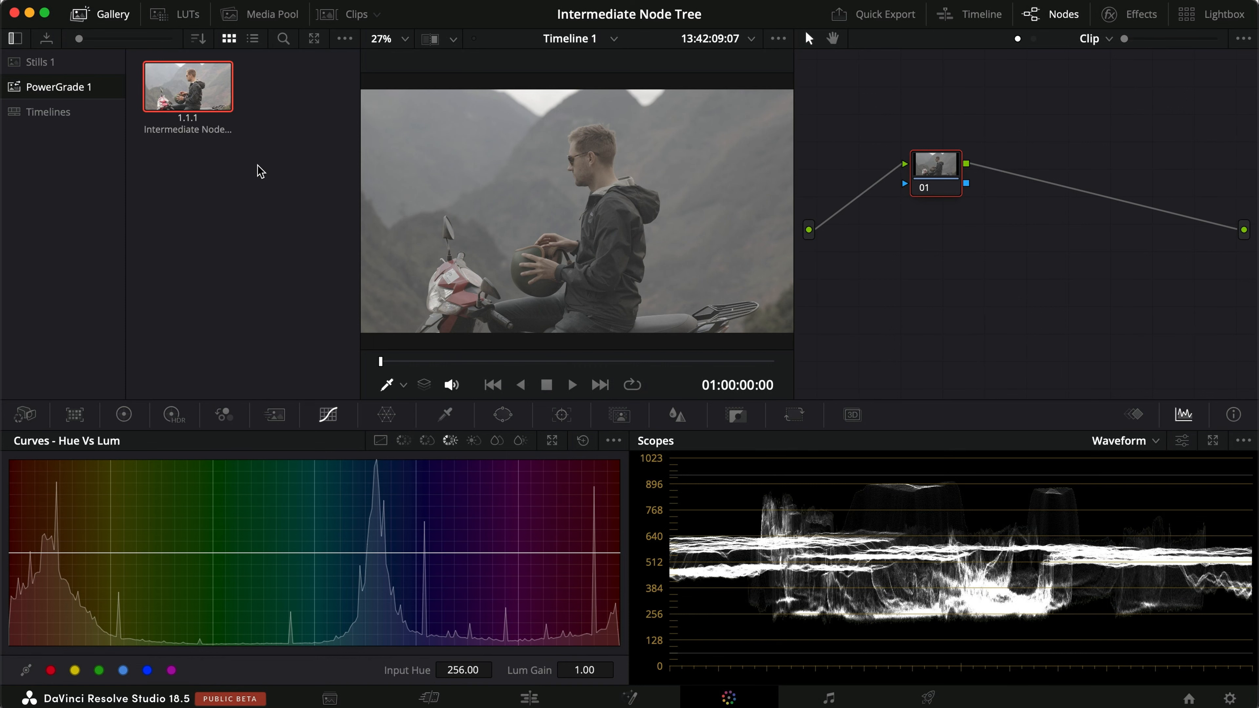
{"action": "left_click", "coordinate": [1188, 698]}
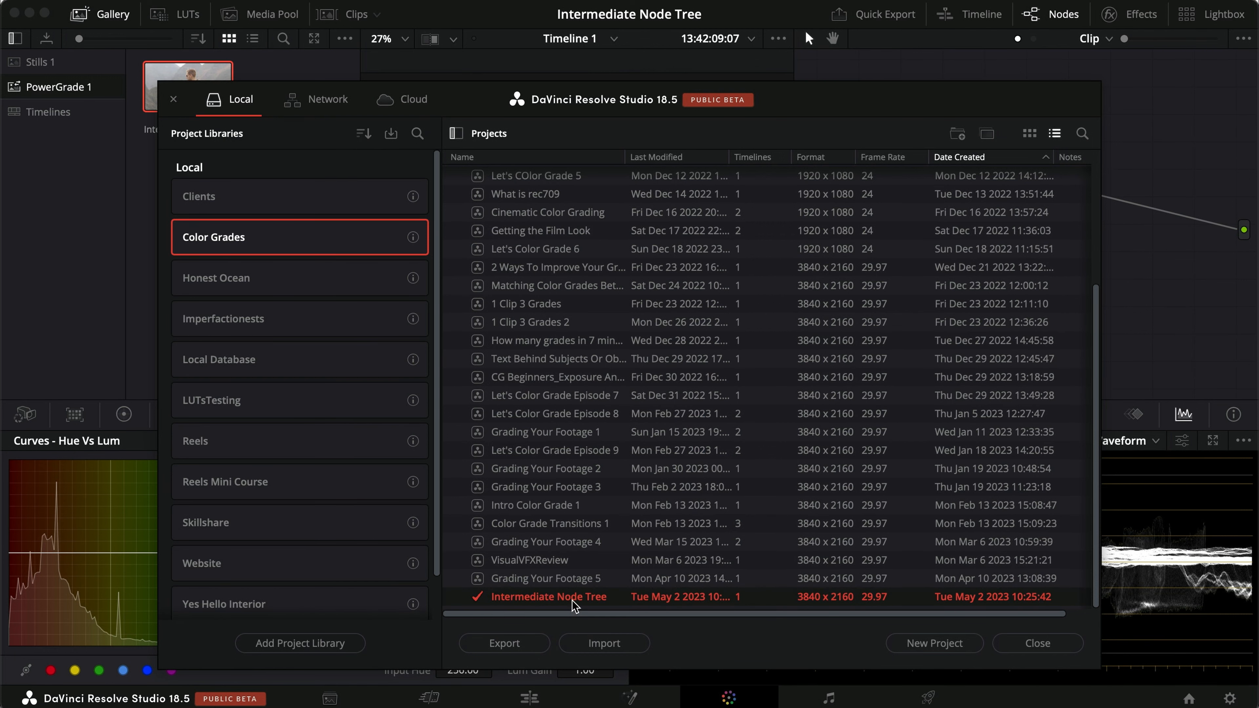
{"action": "scroll", "coordinate": [565, 396], "scroll_direction": "up", "scroll_amount": 4}
{"action": "scroll", "coordinate": [587, 488], "scroll_direction": "down", "scroll_amount": 4}
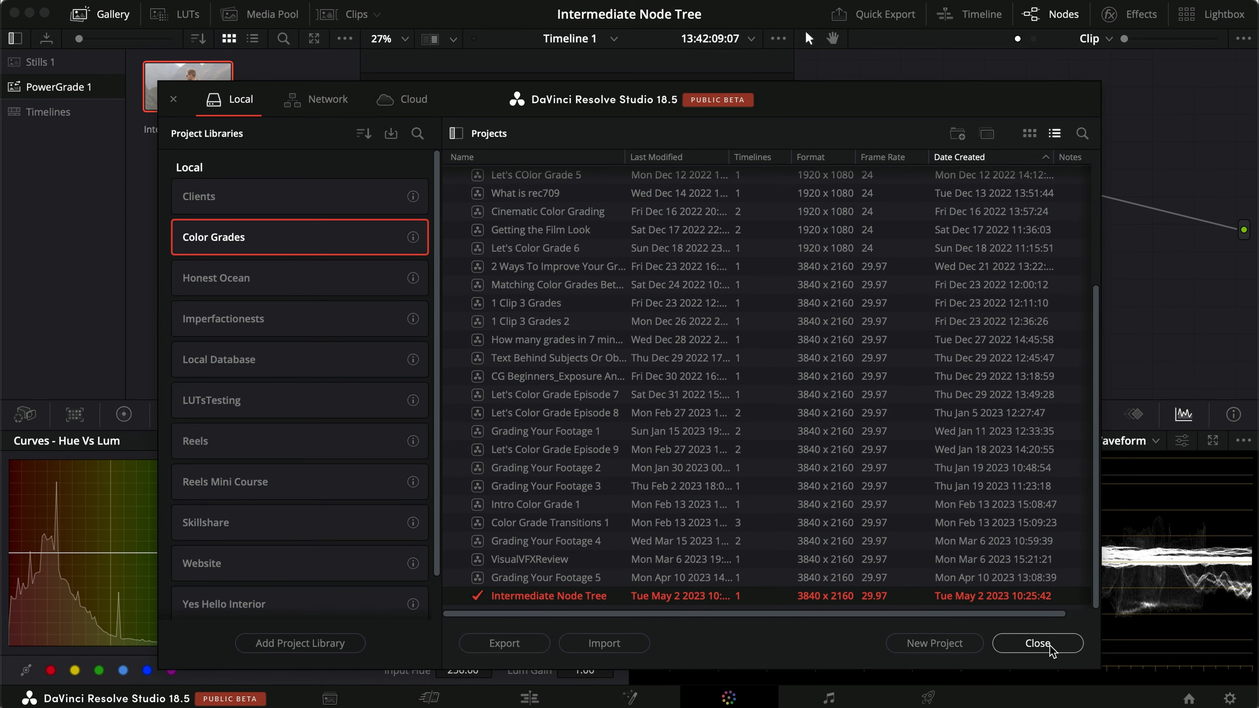
{"action": "left_click", "coordinate": [1037, 643]}
Step: Append the node graph of the Intermediate Node Tree still to the clip, close the Gallery and widen the node graph
{"action": "mouse_move", "coordinate": [184, 101]}
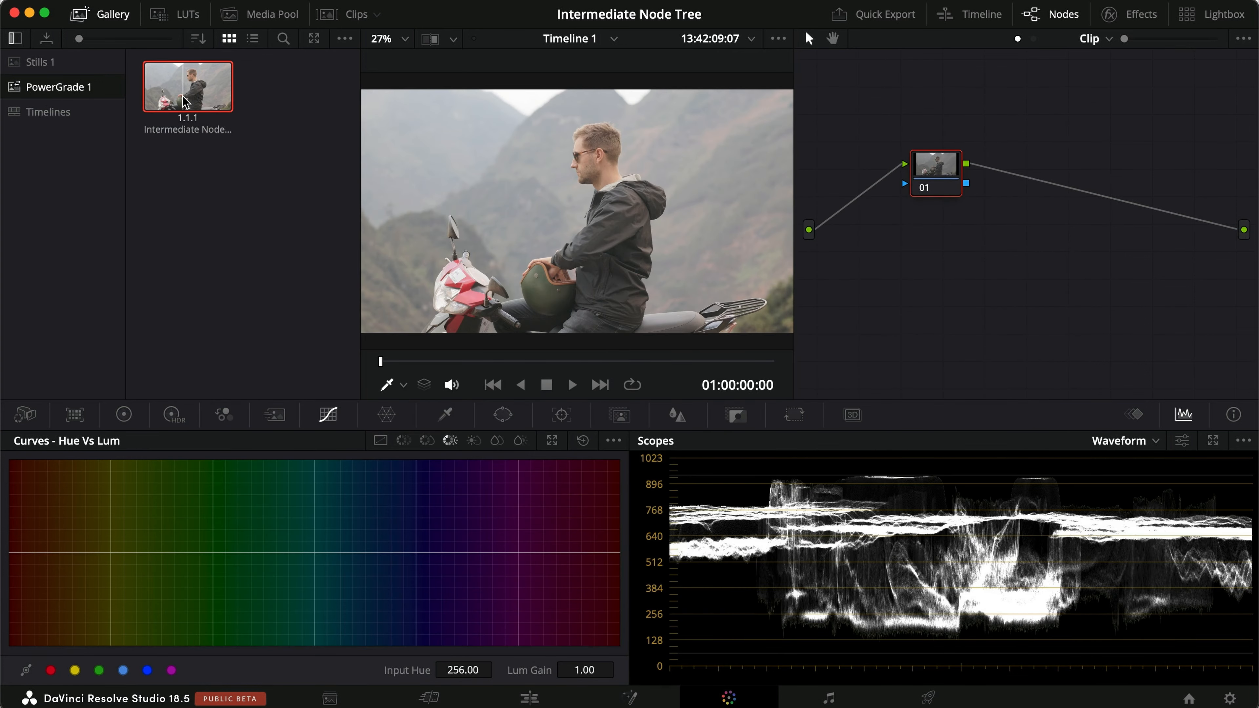
{"action": "right_click", "coordinate": [180, 98]}
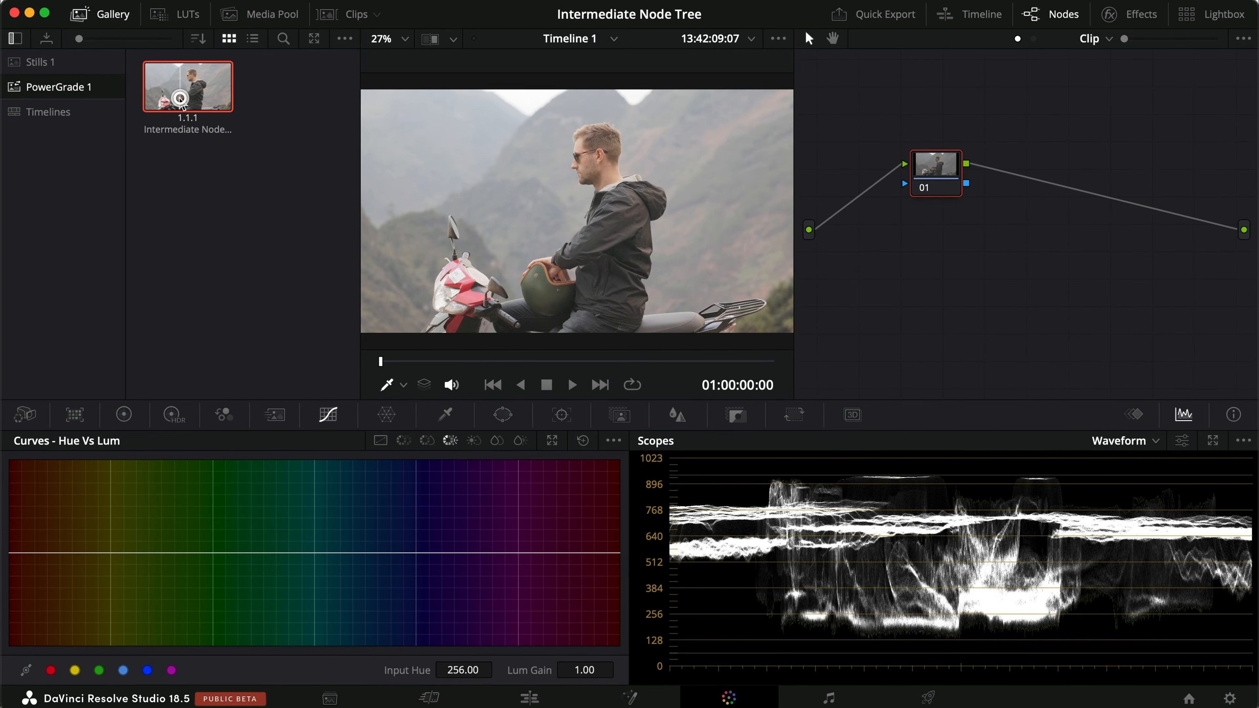
{"action": "left_click", "coordinate": [112, 14]}
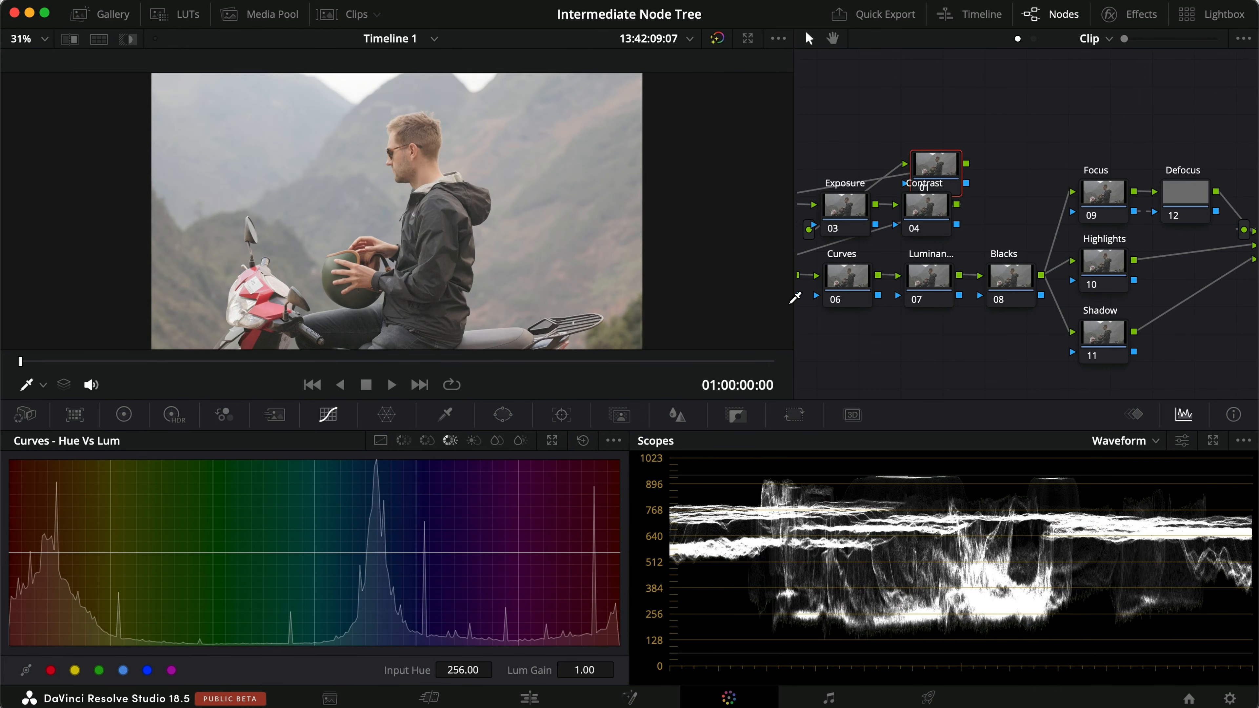
{"action": "left_click_drag", "start_coordinate": [794, 307], "coordinate": [556, 307]}
Step: Delete the leftover unlabelled node 01 and reposition the appended node tree between the source and output
{"action": "left_click_drag", "start_coordinate": [746, 166], "coordinate": [716, 130]}
{"action": "key", "text": "BackSpace"}
{"action": "left_click_drag", "start_coordinate": [1193, 356], "coordinate": [572, 163]}
{"action": "left_click_drag", "start_coordinate": [582, 213], "coordinate": [625, 205]}
{"action": "left_click_drag", "start_coordinate": [1056, 372], "coordinate": [974, 188]}
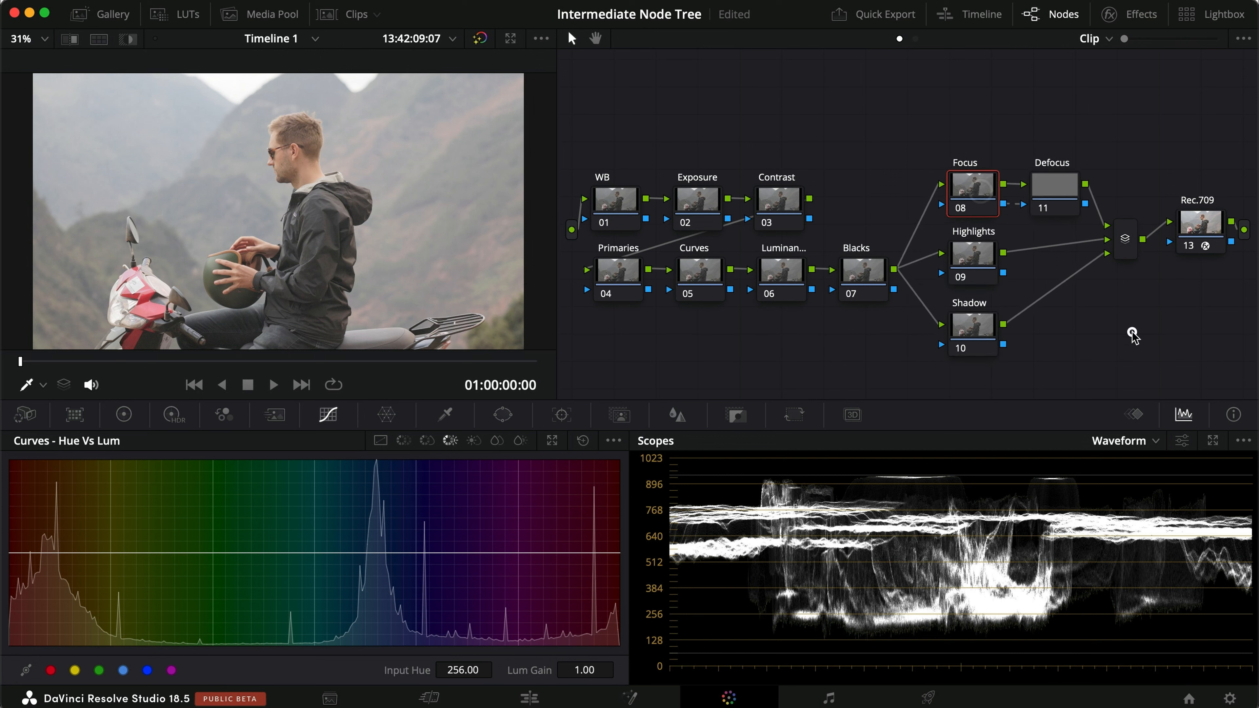
Step: Review the Color Space Transform settings of the Rec.709 node
{"action": "left_click", "coordinate": [1224, 227]}
{"action": "left_click", "coordinate": [1129, 15]}
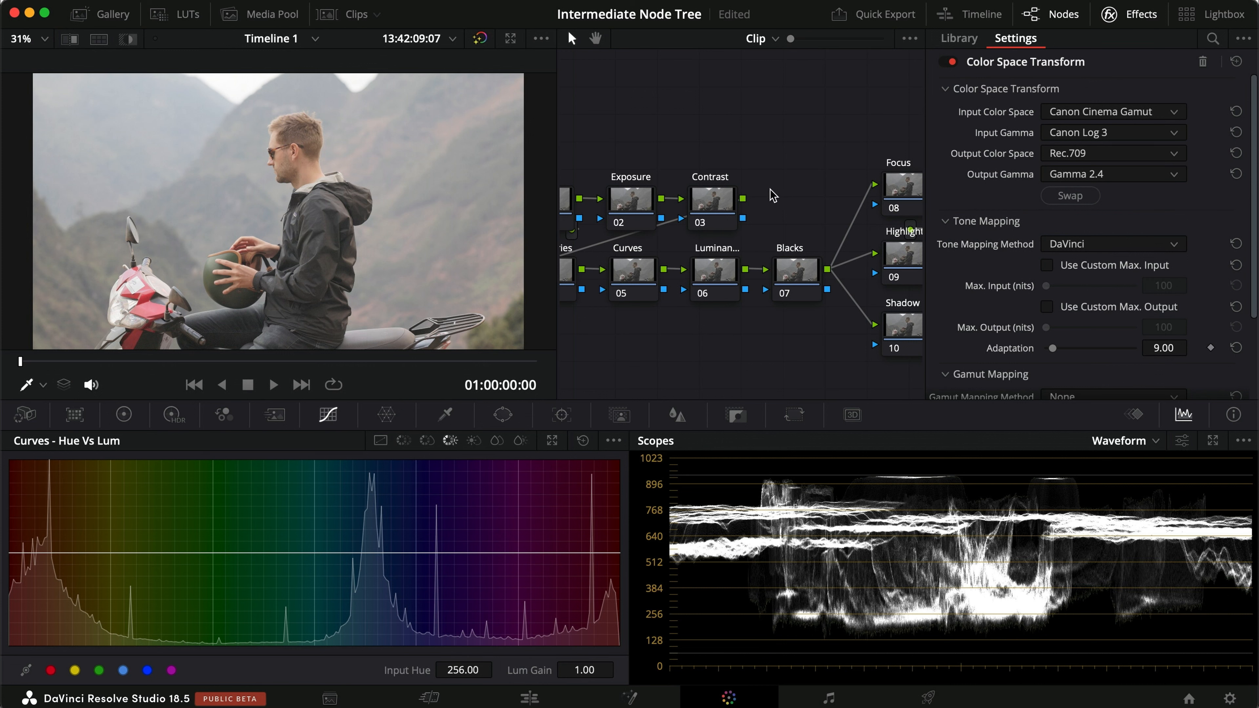
{"action": "left_click", "coordinate": [1115, 14]}
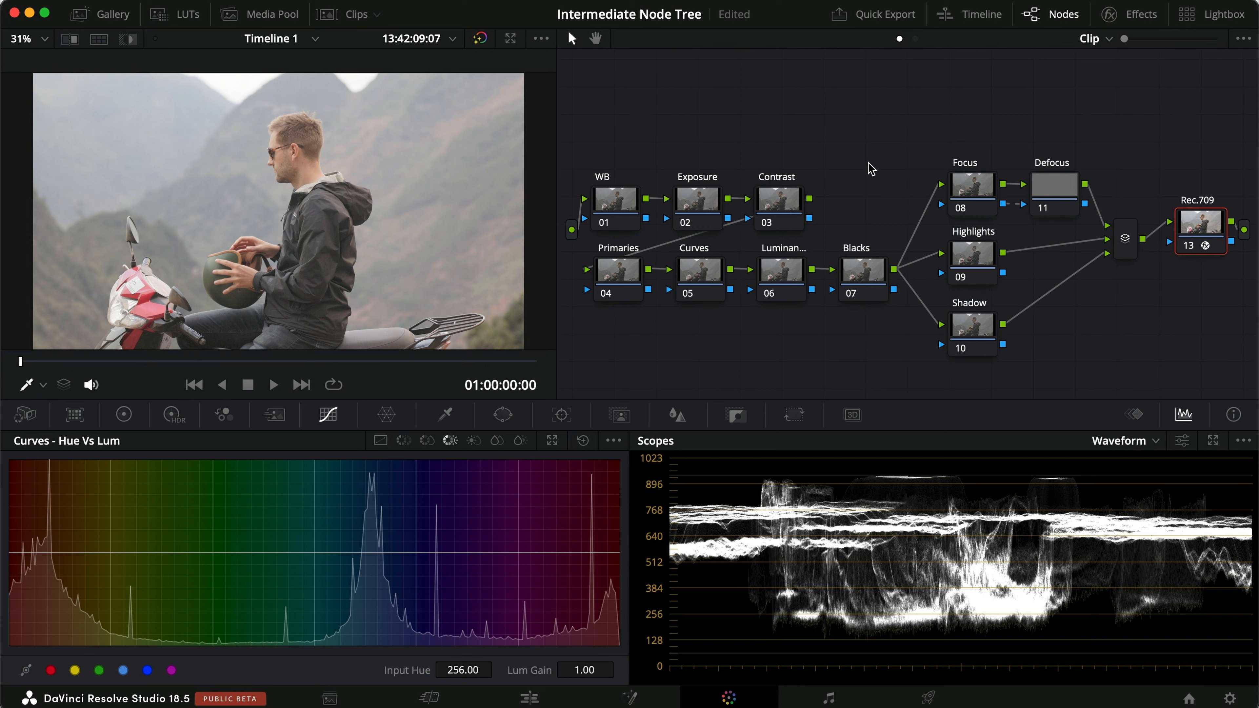
Step: Nudge the WB, Exposure and Contrast row and the Rec.709 node into tidier positions
{"action": "left_click_drag", "start_coordinate": [879, 189], "coordinate": [625, 194]}
{"action": "left_click", "coordinate": [826, 143]}
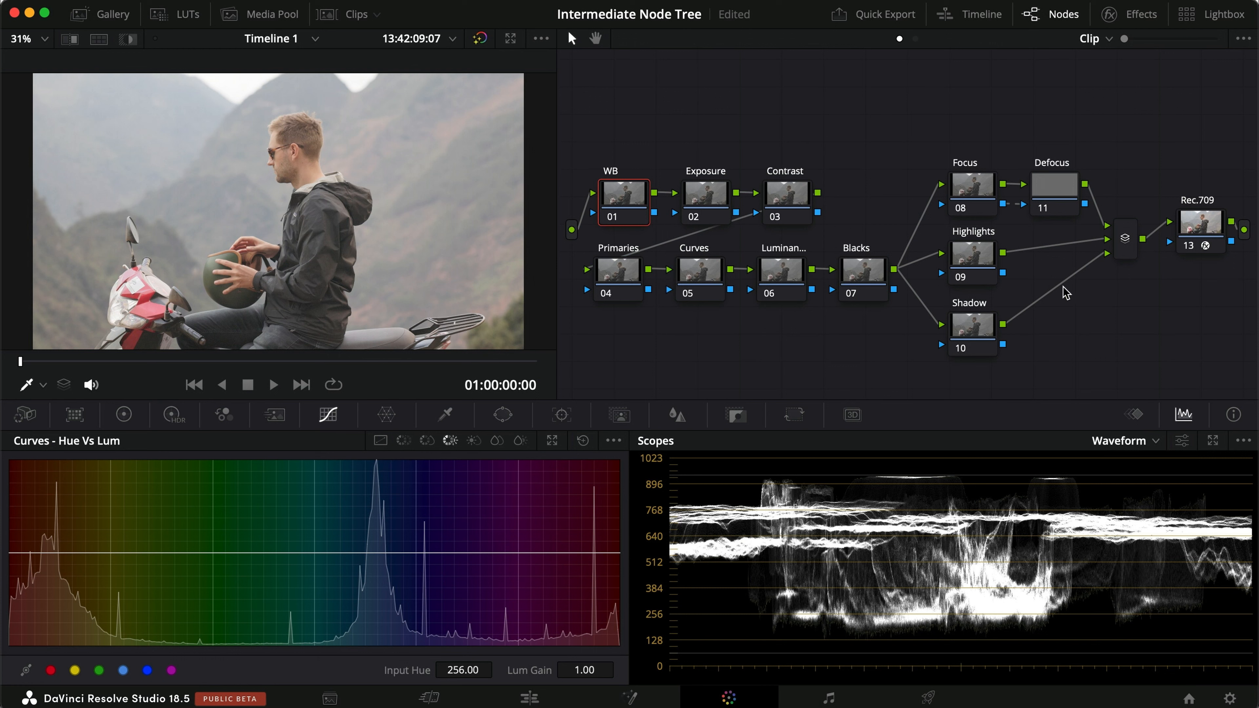
{"action": "left_click_drag", "start_coordinate": [1199, 224], "coordinate": [1194, 233]}
Step: Shape a custom S-curve on the Contrast node with lowered shadows and raised highlights, and toggle the node to compare the result
{"action": "left_click", "coordinate": [779, 199]}
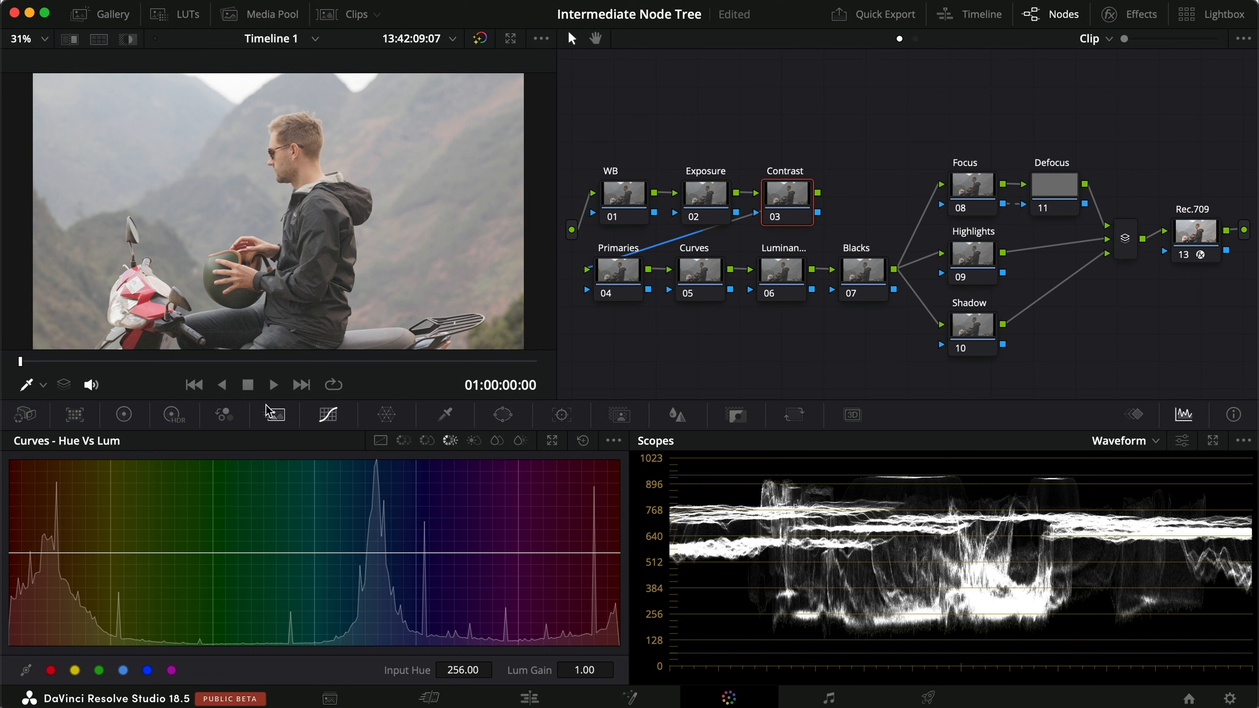
{"action": "left_click", "coordinate": [381, 440]}
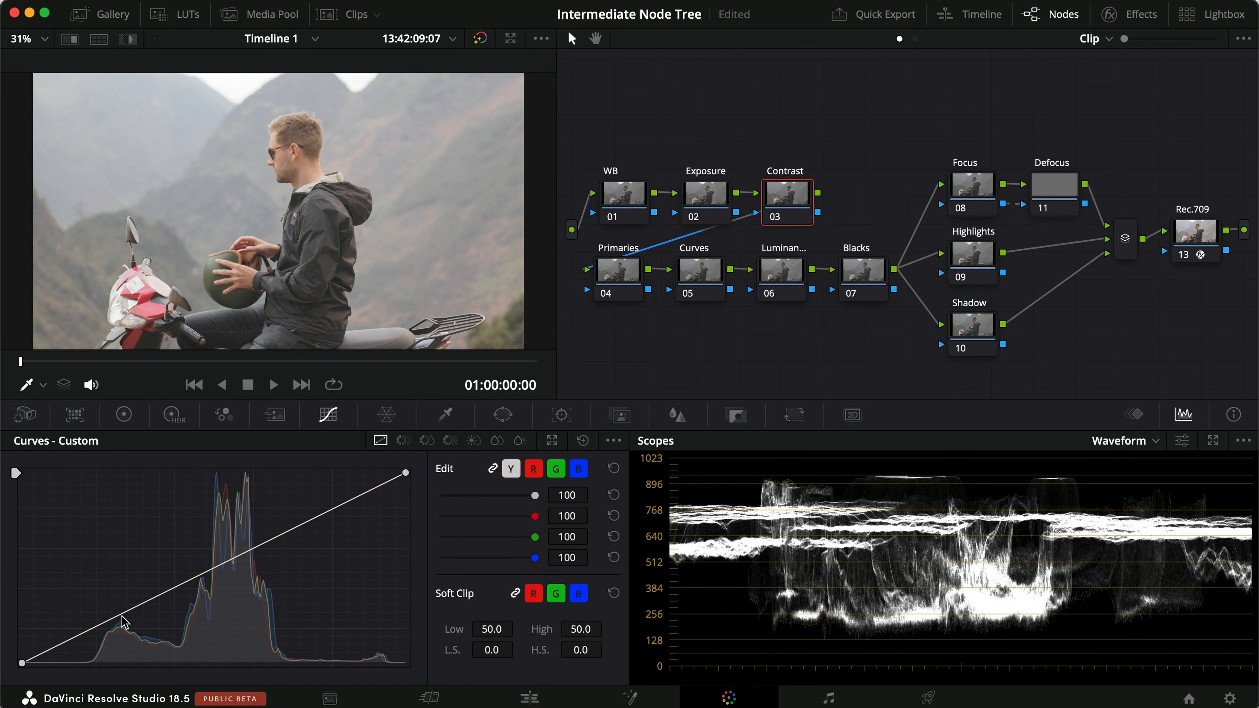
{"action": "left_click_drag", "start_coordinate": [123, 620], "coordinate": [132, 629]}
{"action": "left_click_drag", "start_coordinate": [296, 543], "coordinate": [296, 511]}
{"action": "key", "text": "super+d"}
{"action": "key", "text": "super+d"}
{"action": "key", "text": "super+d"}
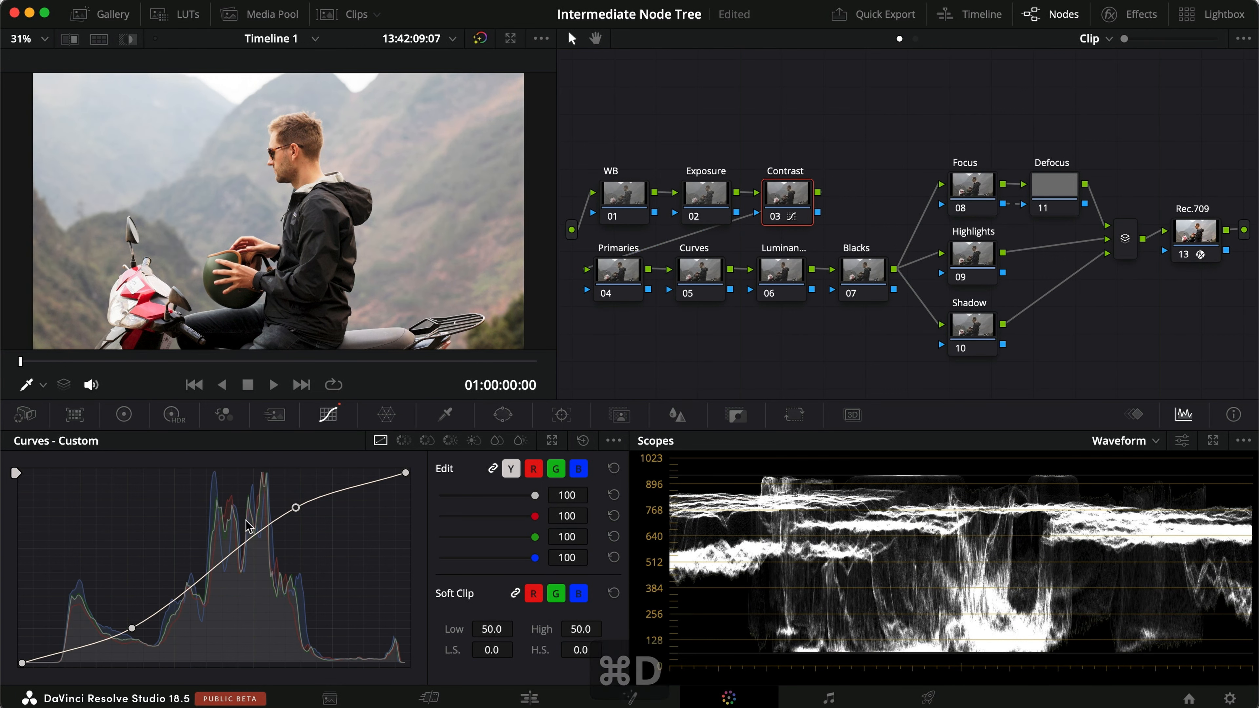
Step: Refine the Contrast node's S-curve by shifting its shadow point and slightly raising the black point, and toggle the node to compare
{"action": "left_click_drag", "start_coordinate": [132, 627], "coordinate": [137, 630]}
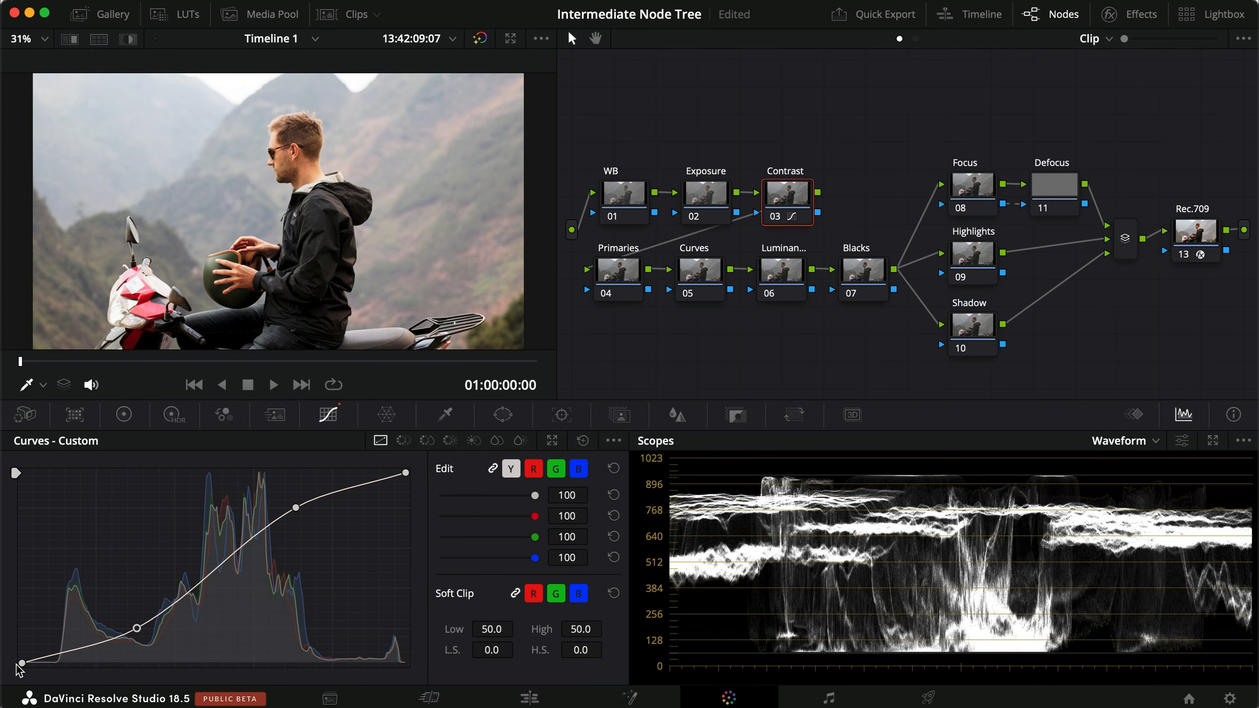
{"action": "left_click_drag", "start_coordinate": [20, 663], "coordinate": [20, 659]}
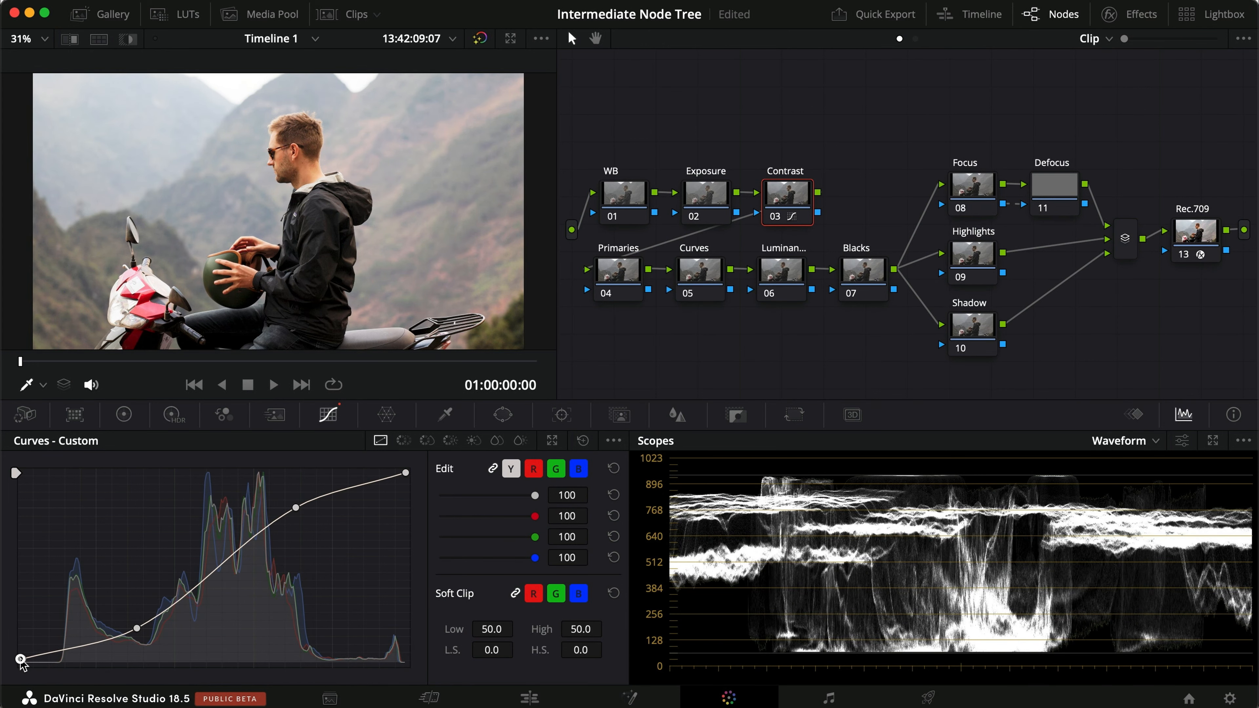
{"action": "key", "text": "super+d"}
{"action": "key", "text": "super+d"}
Step: Raise the Gamma master to 0.03 on the Exposure node and toggle the node to compare
{"action": "left_click", "coordinate": [718, 199]}
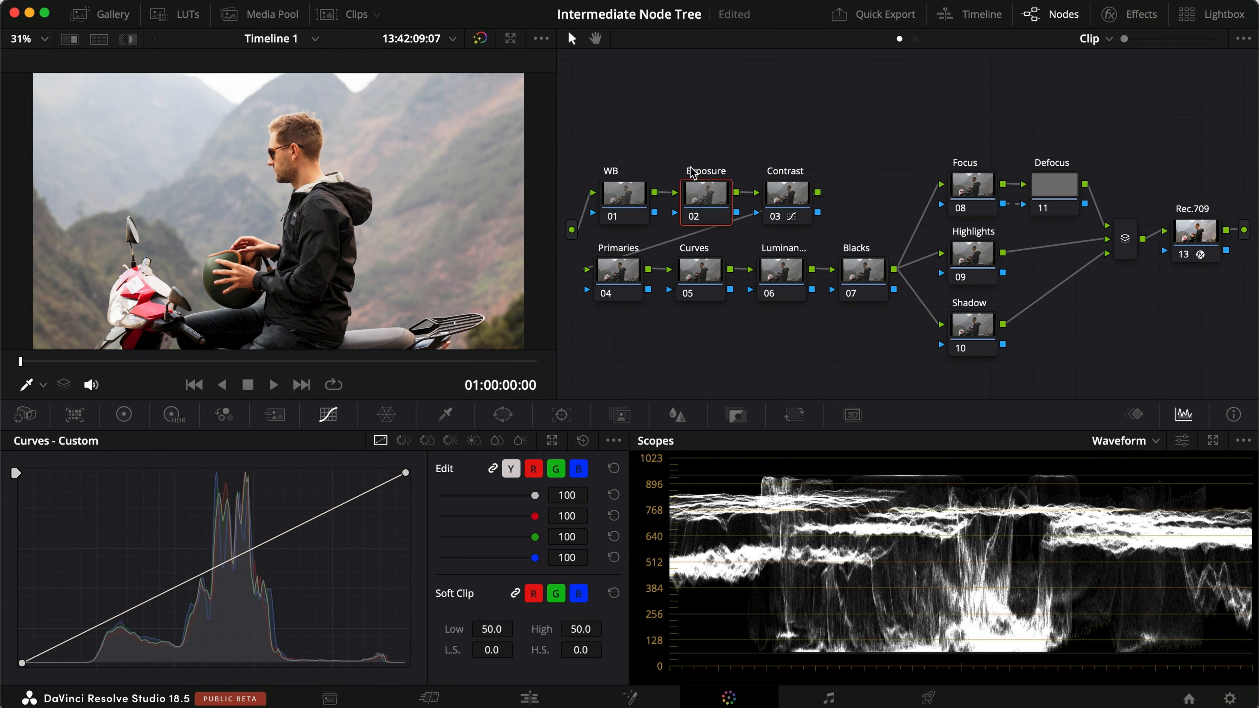
{"action": "left_click", "coordinate": [125, 414]}
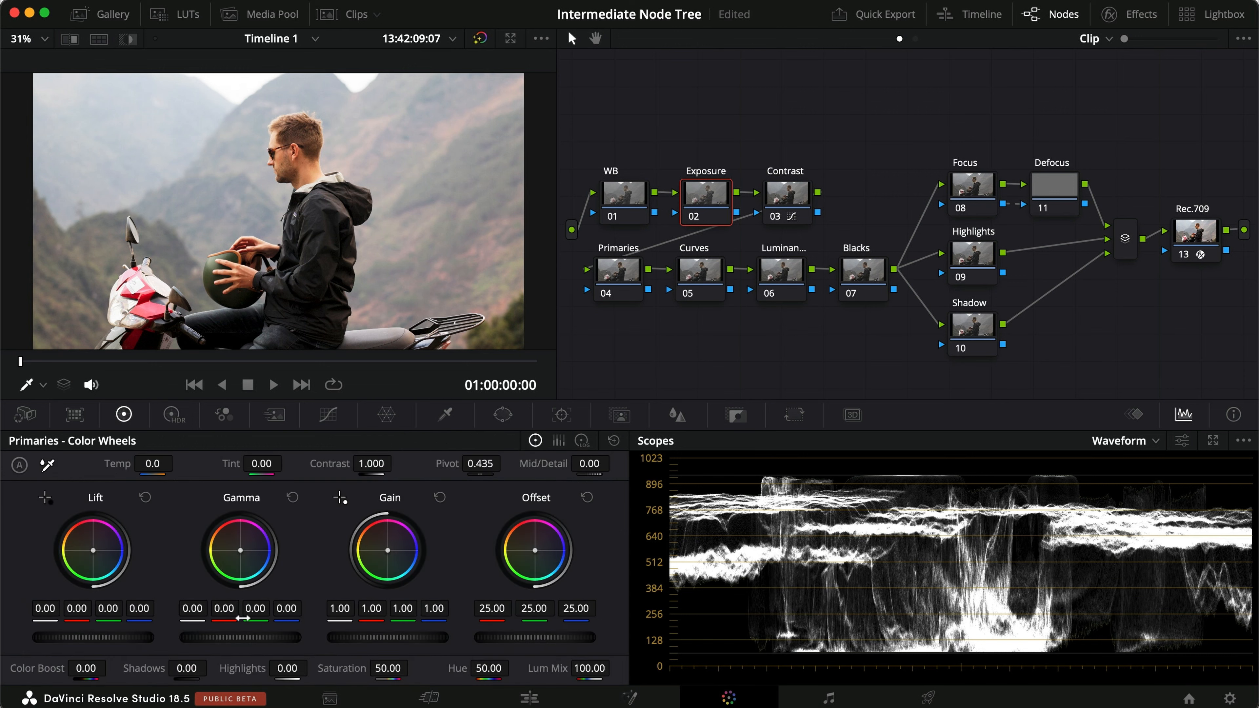
{"action": "left_click_drag", "start_coordinate": [204, 639], "coordinate": [395, 640]}
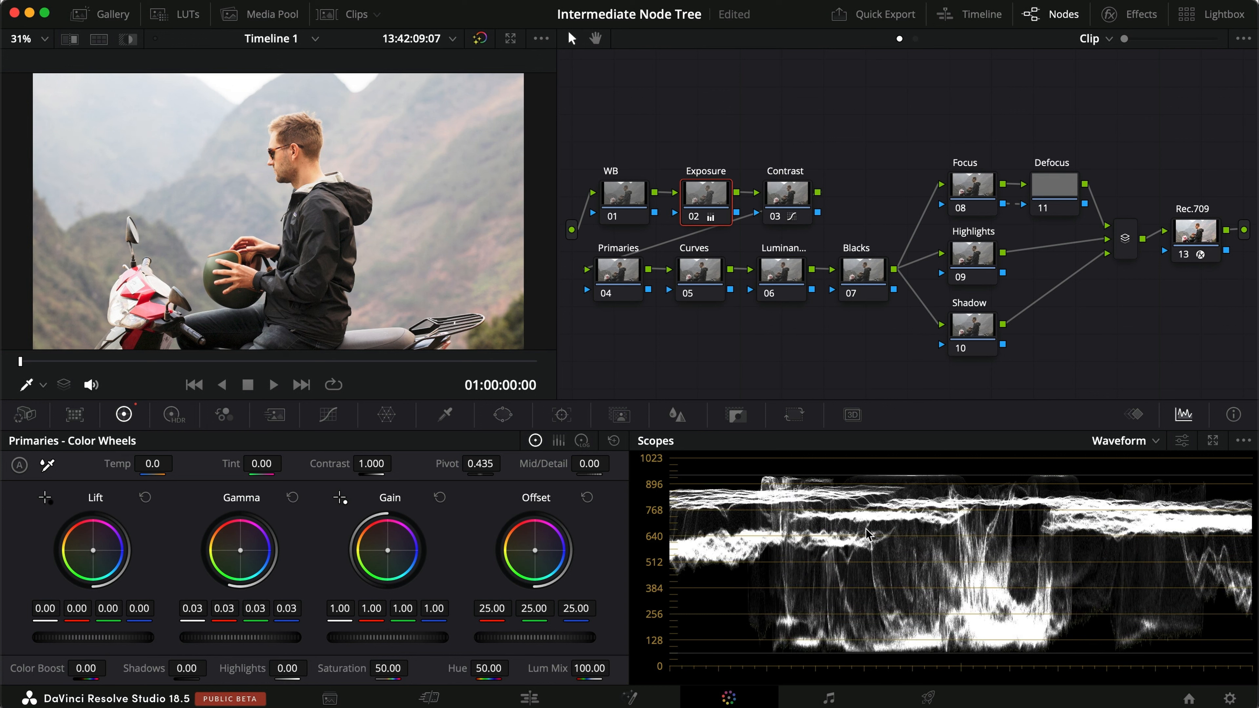
{"action": "key", "text": "super+d"}
{"action": "key", "text": "super+d"}
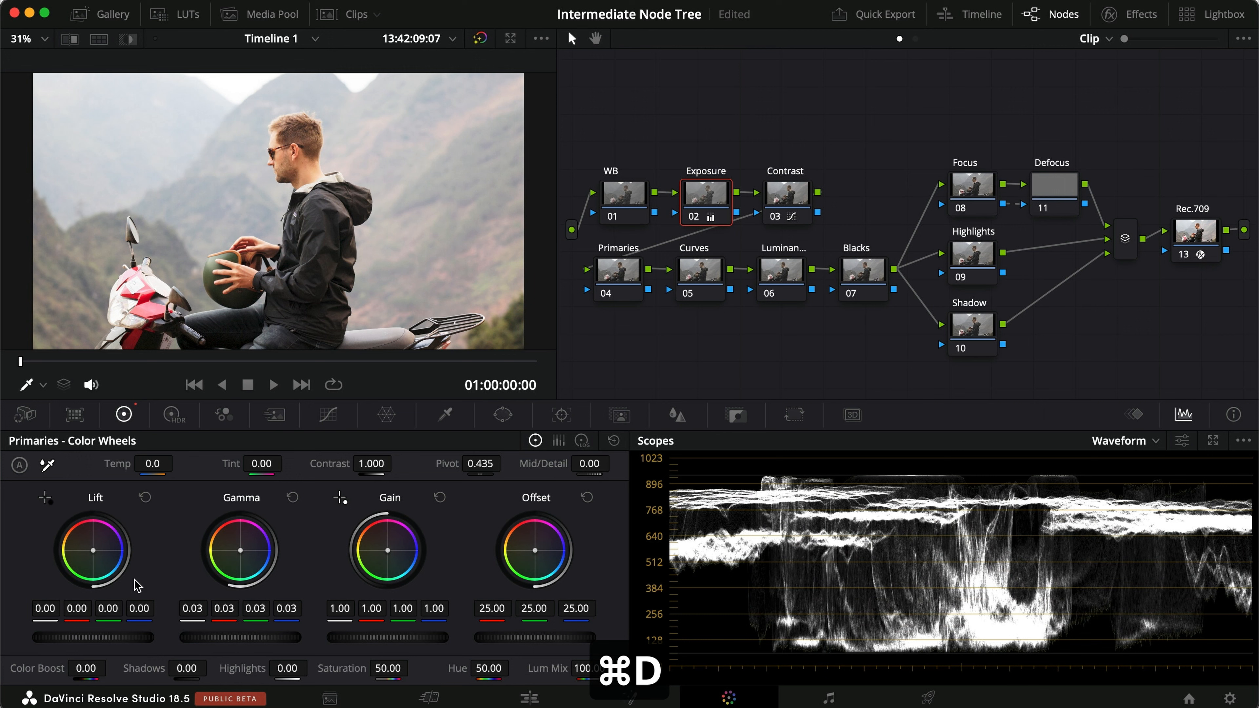
Step: Lower the Lift master to -0.01 on the Exposure node and toggle the node to compare
{"action": "left_click_drag", "start_coordinate": [115, 642], "coordinate": [66, 640]}
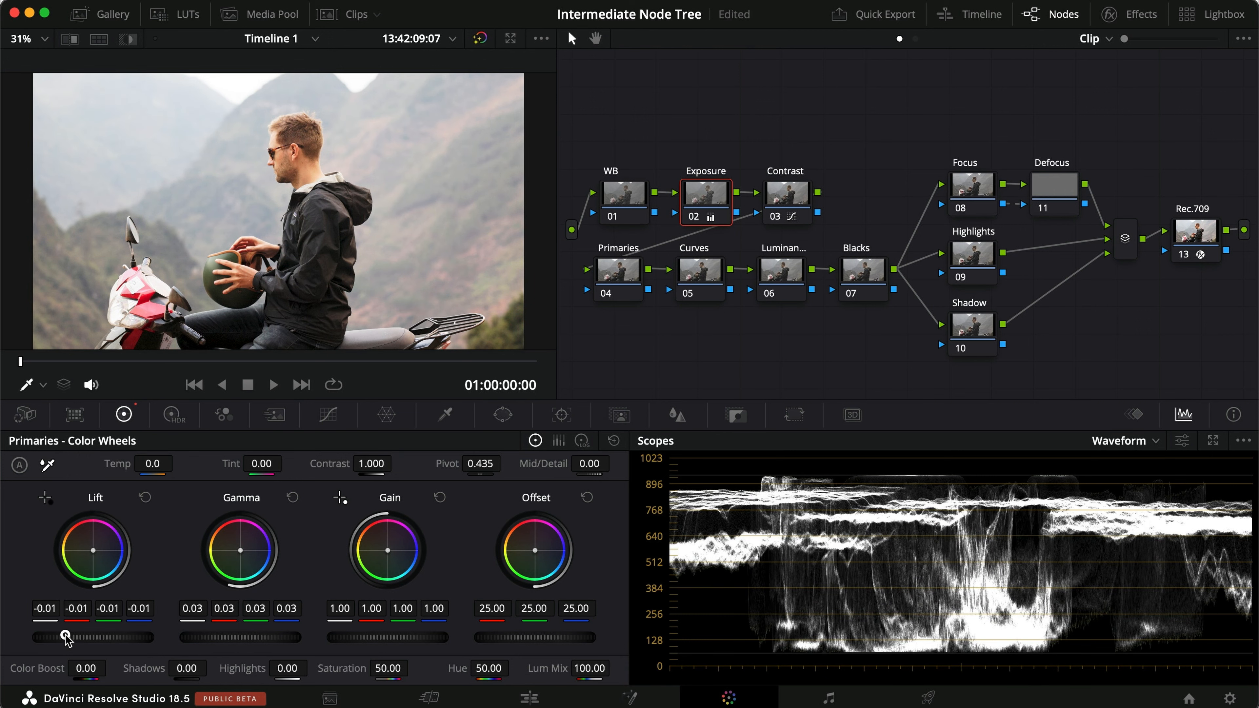
{"action": "key", "text": "super+d"}
{"action": "key", "text": "super+d"}
Step: Set the Exposure node's Highlights to -20, comparing the result full screen, and save the project
{"action": "left_click_drag", "start_coordinate": [278, 670], "coordinate": [256, 672]}
{"action": "key", "text": "super+f"}
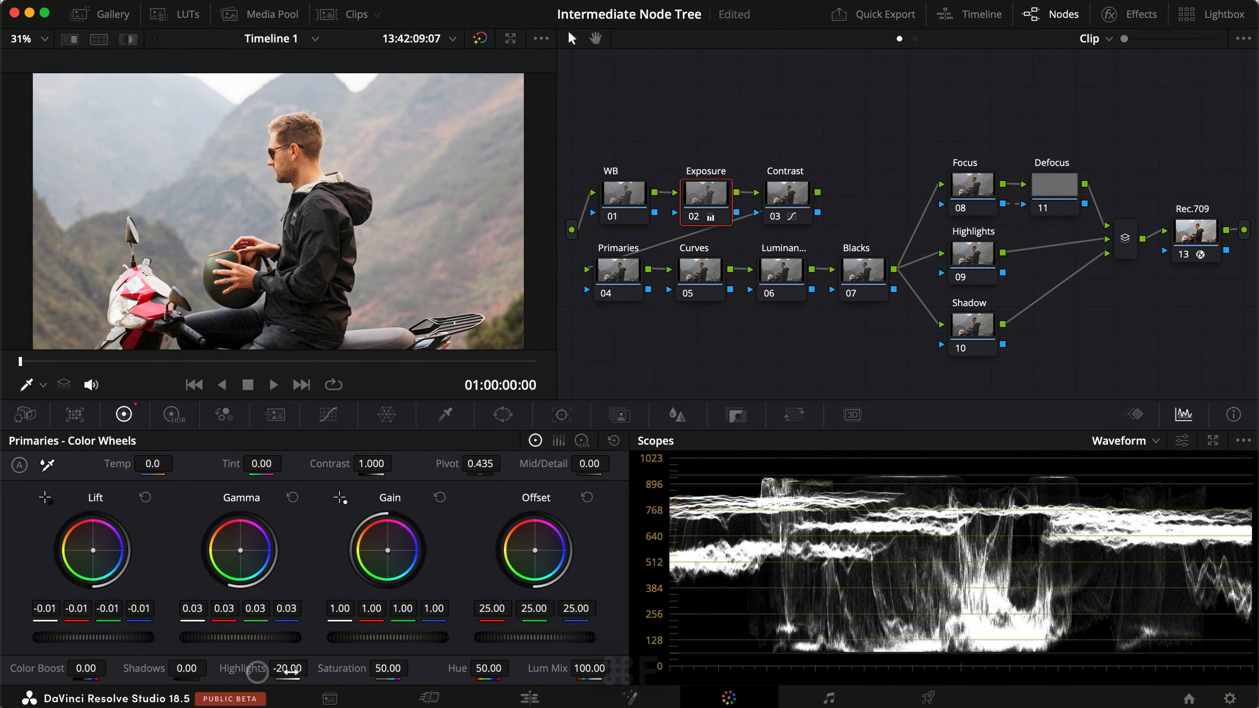
{"action": "key", "text": "super+d"}
{"action": "key", "text": "super+d"}
{"action": "key", "text": "super+d"}
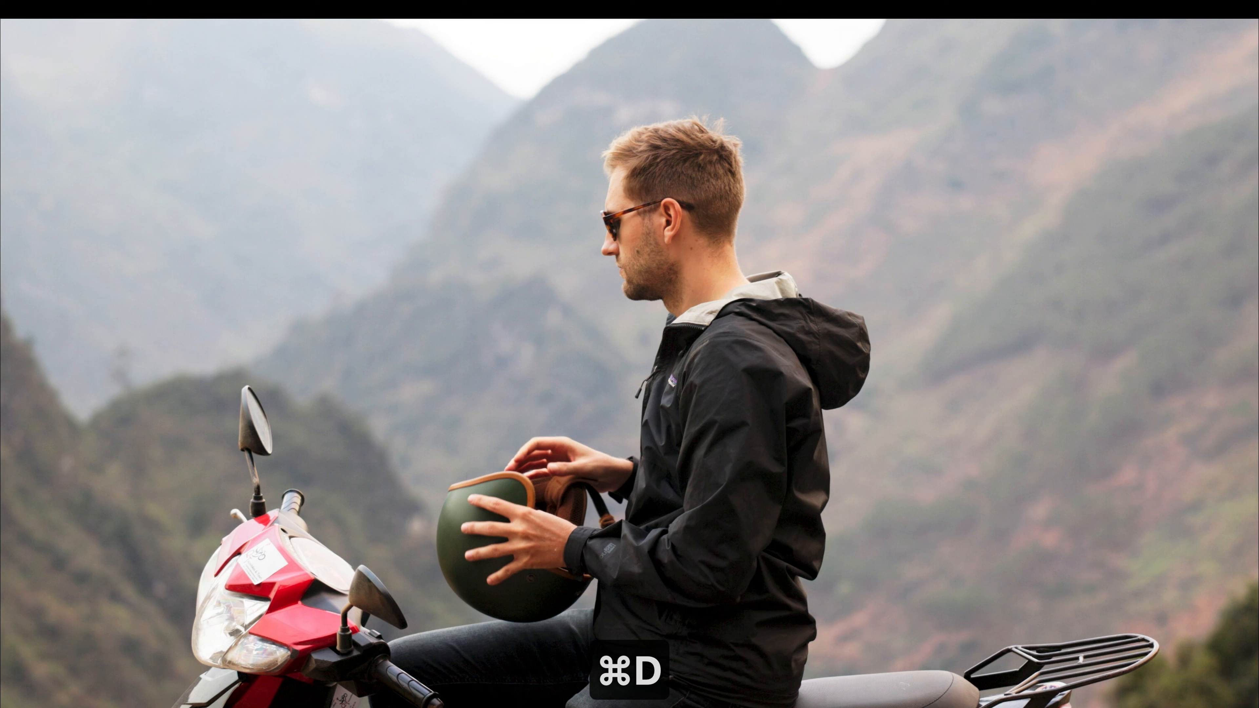
{"action": "key", "text": "super+d"}
{"action": "key", "text": "super+d"}
{"action": "key", "text": "super+f"}
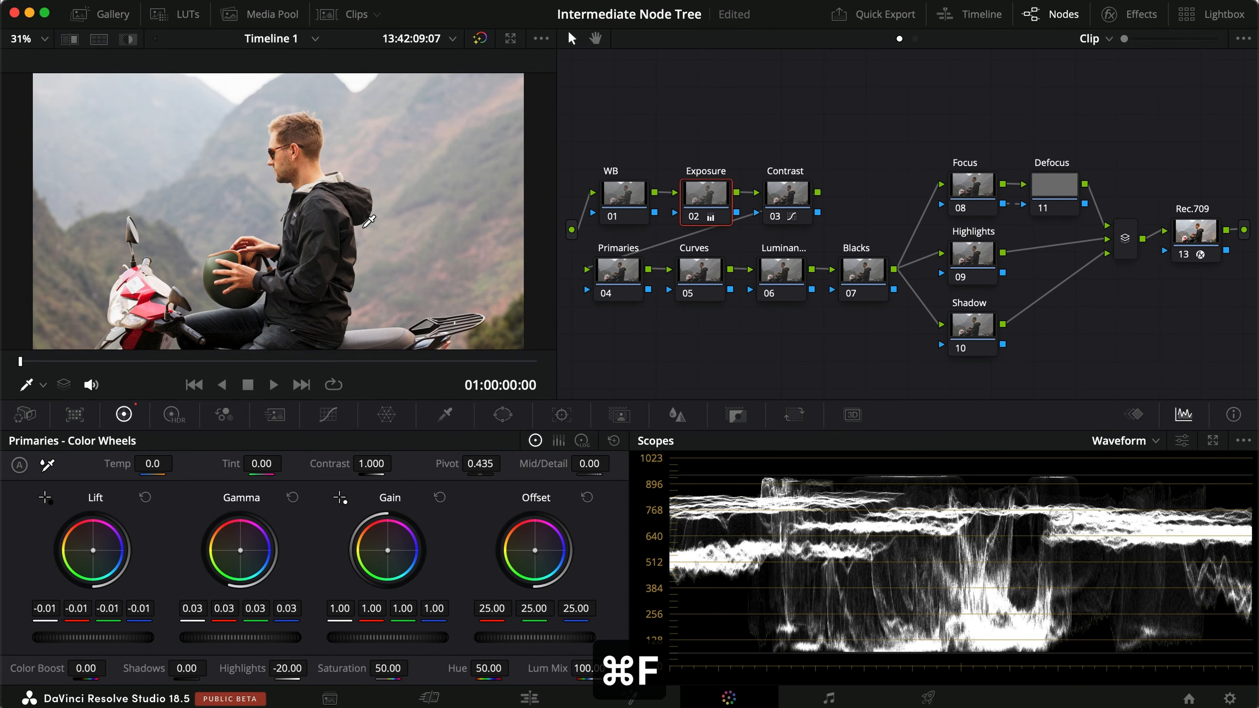
{"action": "key", "text": "super+s"}
Step: Toggle the Exposure and Contrast nodes together and the Contrast node alone to compare their effect on the image
{"action": "left_click_drag", "start_coordinate": [862, 147], "coordinate": [683, 224]}
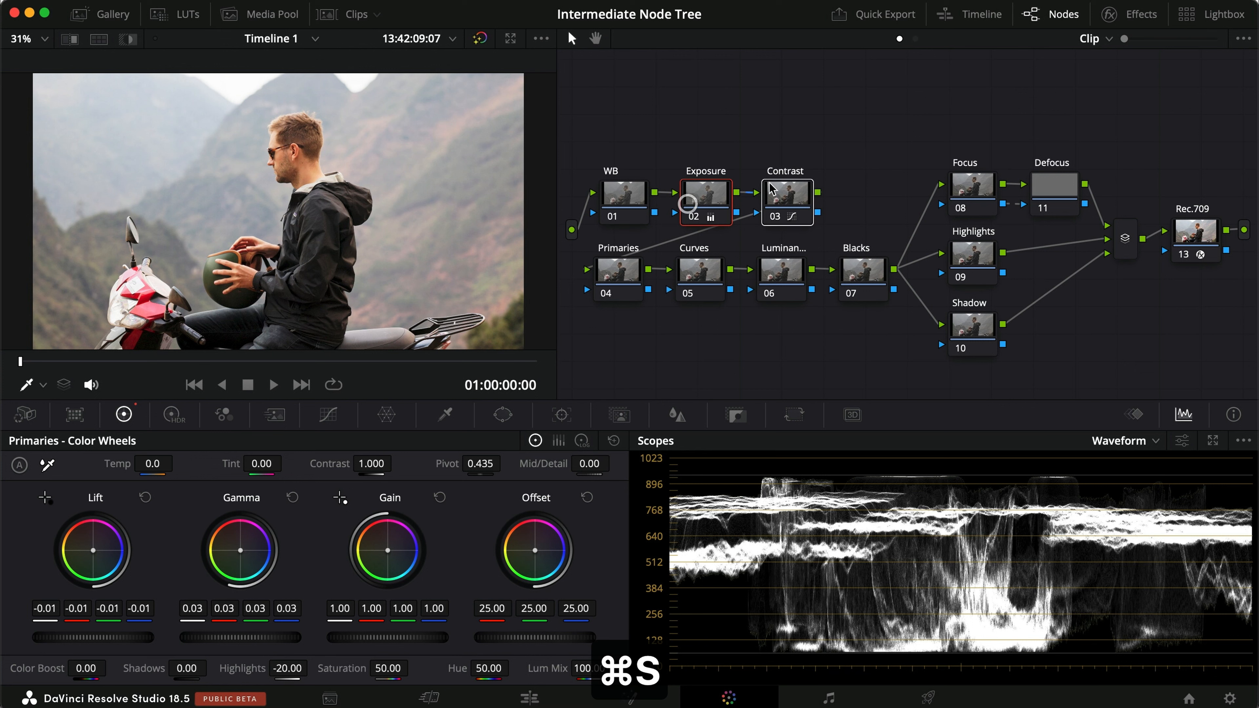
{"action": "key", "text": "super+d"}
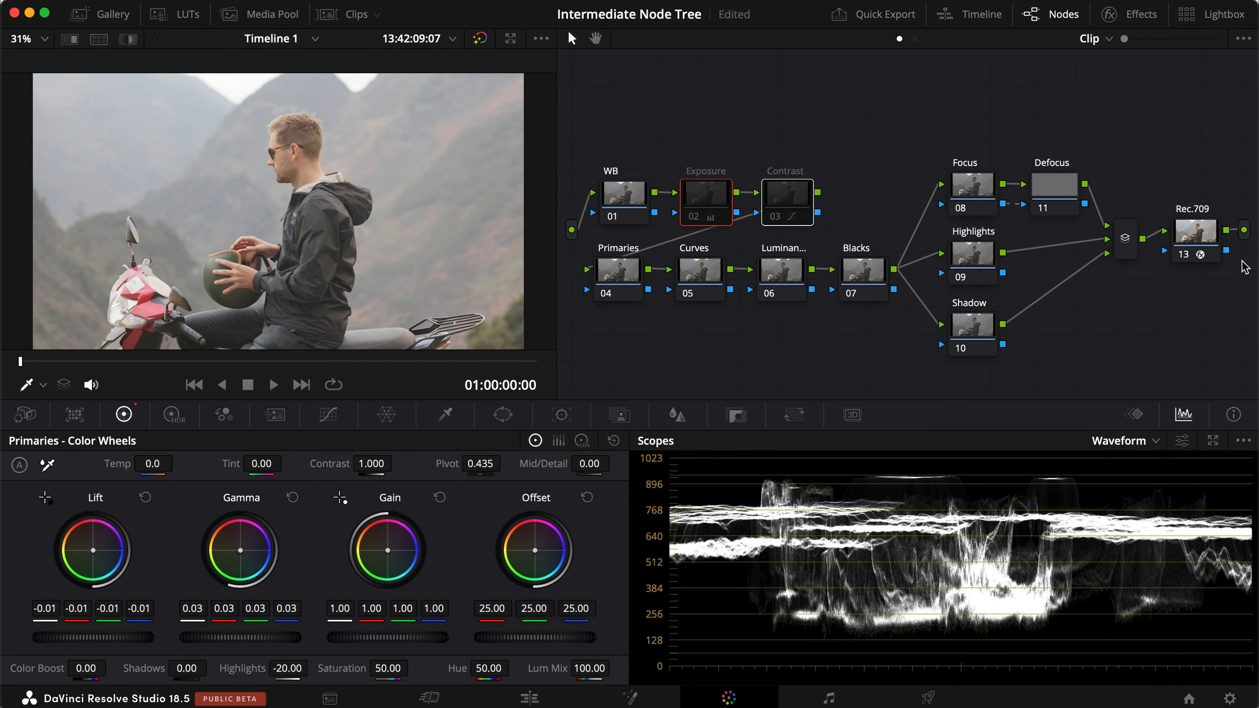
{"action": "key", "text": "super+d"}
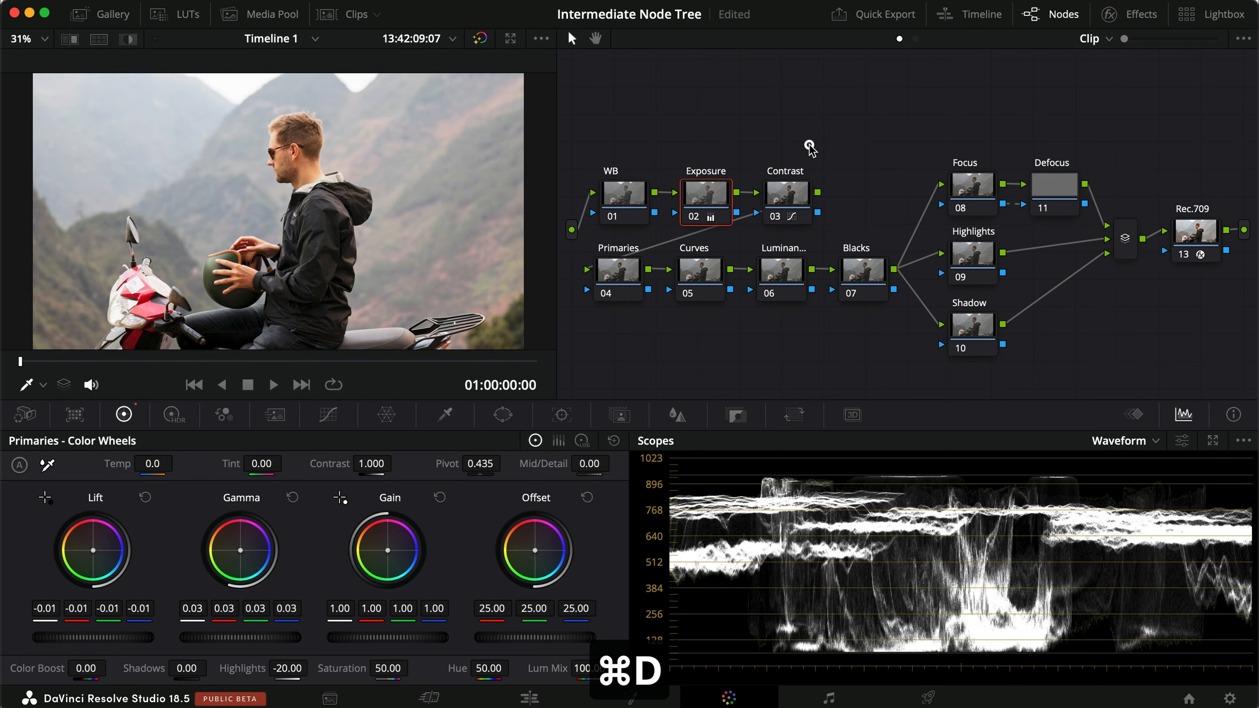
{"action": "left_click", "coordinate": [792, 186]}
{"action": "key", "text": "super+b"}
{"action": "key", "text": "super+d"}
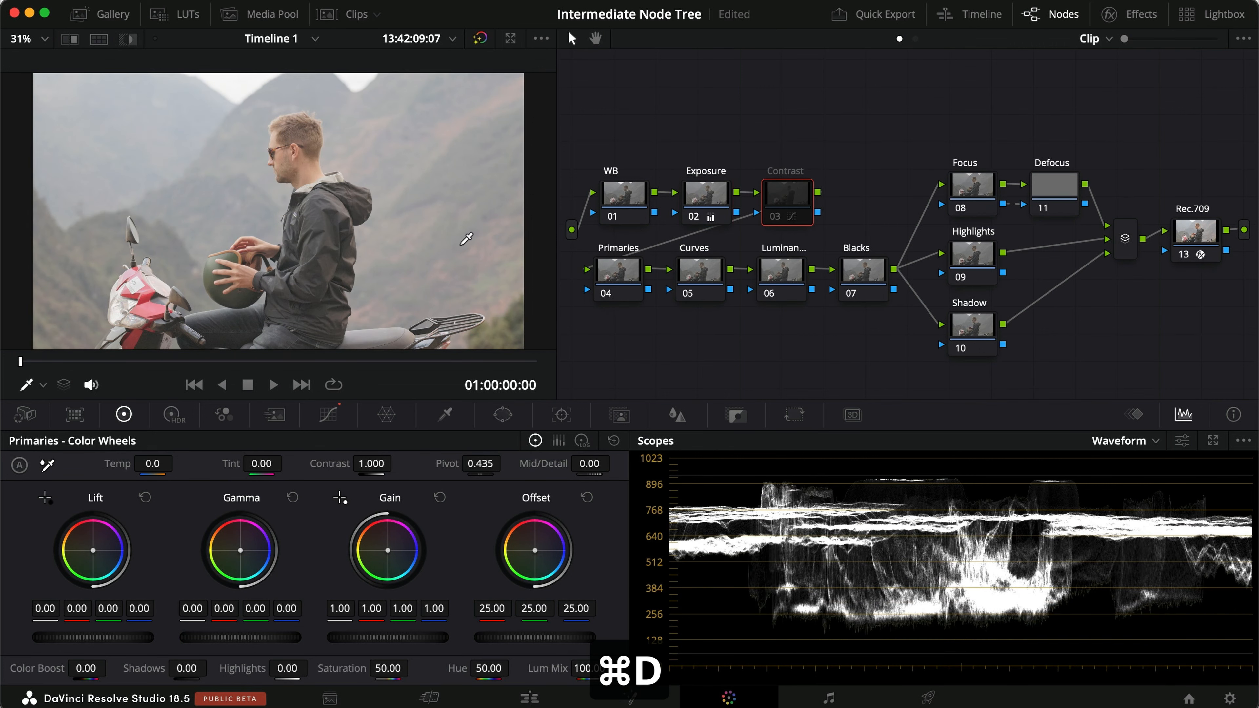
{"action": "key", "text": "super+d"}
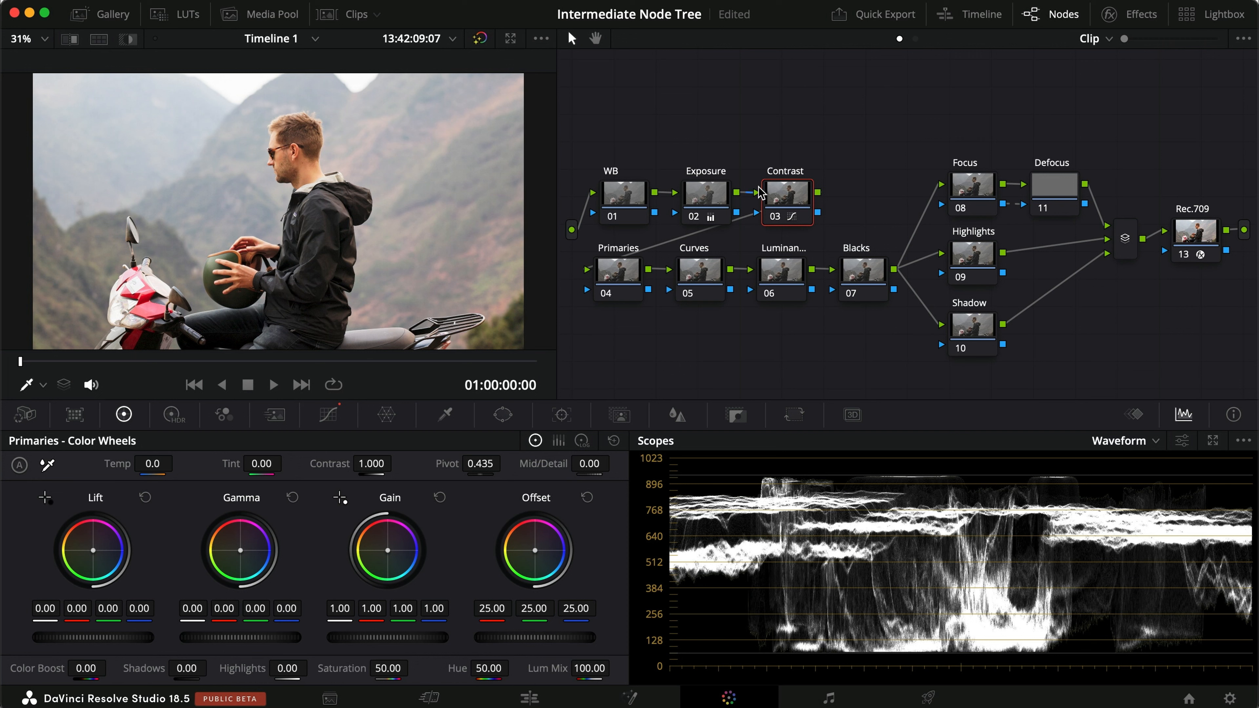
Step: With the WB node selected, examine the man's skin tones, jacket and helmet up close to judge the white balance
{"action": "left_click", "coordinate": [624, 201]}
{"action": "scroll", "coordinate": [272, 171], "scroll_direction": "up", "scroll_amount": 2}
{"action": "scroll", "coordinate": [272, 171], "scroll_direction": "up", "scroll_amount": 10}
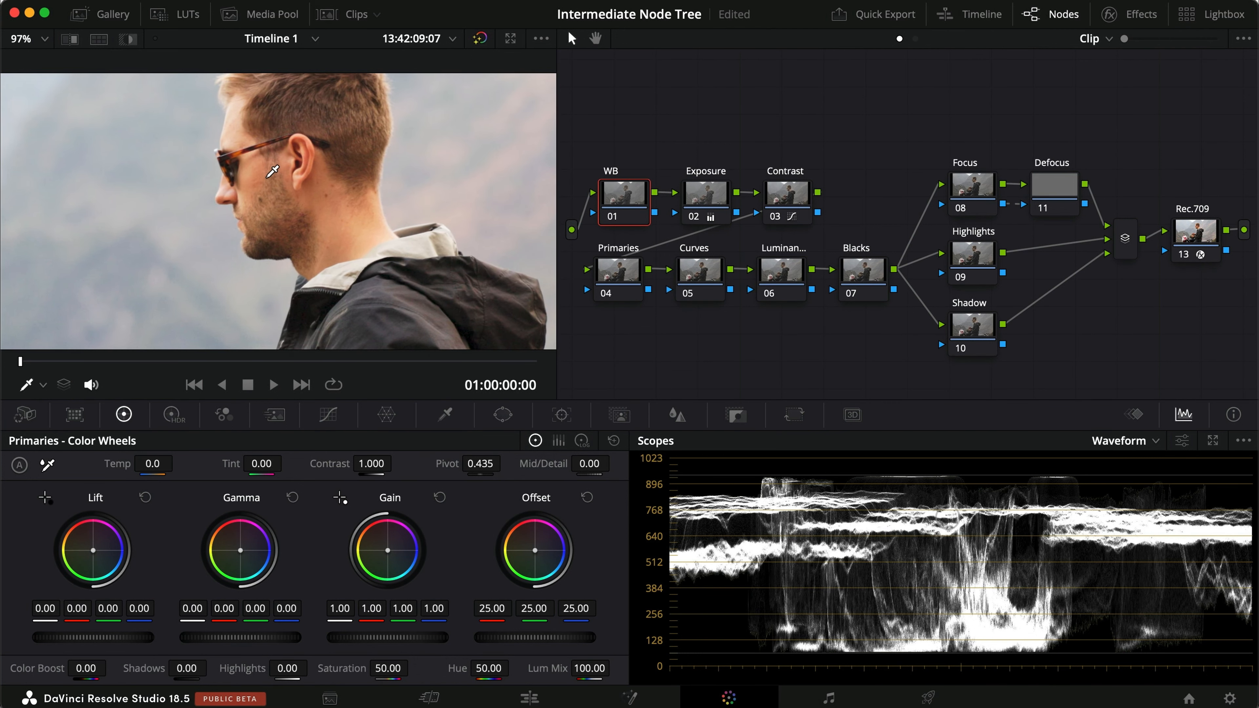
{"action": "scroll", "coordinate": [272, 171], "scroll_direction": "left", "scroll_amount": 3}
{"action": "scroll", "coordinate": [272, 171], "scroll_direction": "down", "scroll_amount": 10}
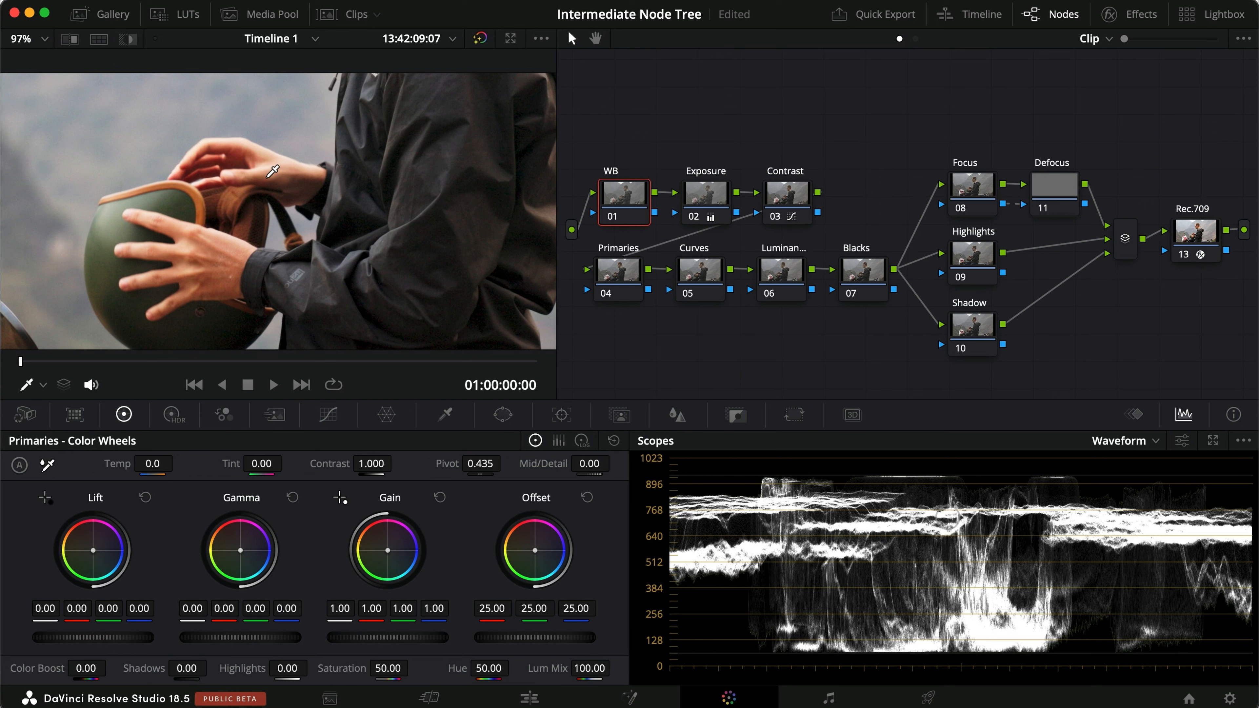
{"action": "key", "text": "shift+z"}
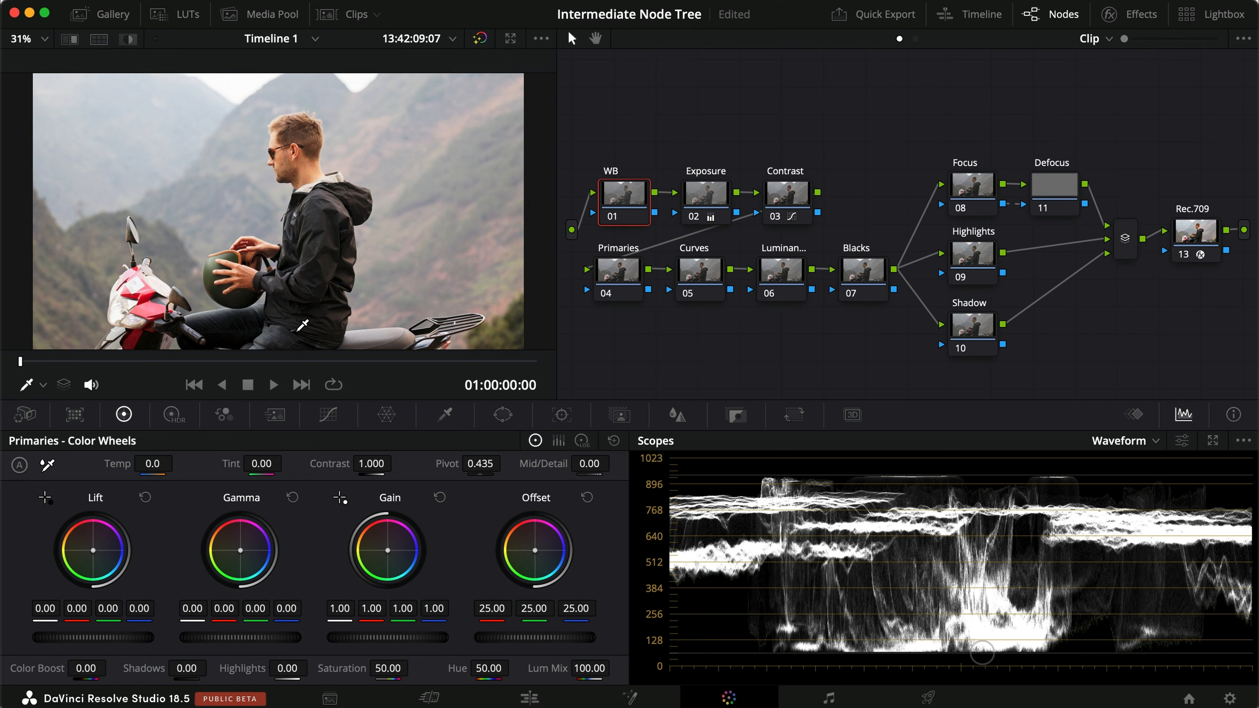
Step: Try a Tint of -2 and a Temp of 50 on the WB node, compare it full screen, and reset the node's grade
{"action": "left_click", "coordinate": [258, 465]}
{"action": "type", "text": "-2"}
{"action": "key", "text": "Return"}
{"action": "left_click", "coordinate": [153, 464]}
{"action": "type", "text": "50"}
{"action": "key", "text": "Return"}
{"action": "key", "text": "super+f"}
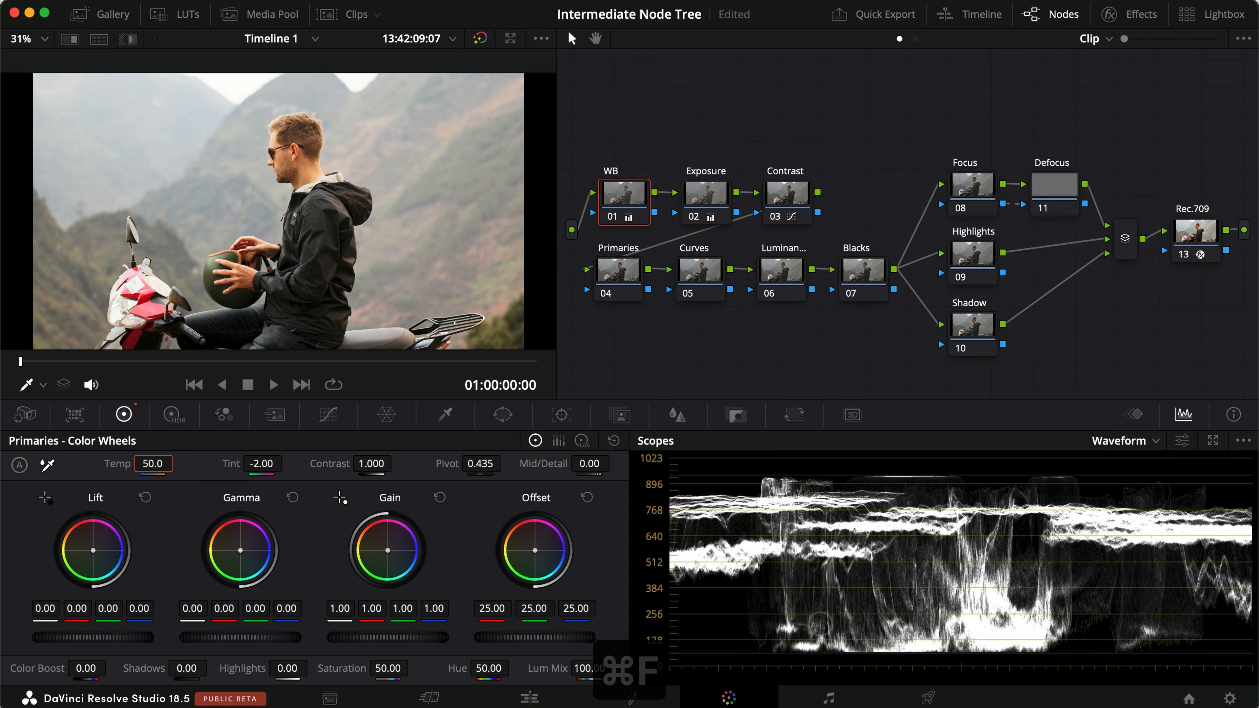
{"action": "key", "text": "super+d"}
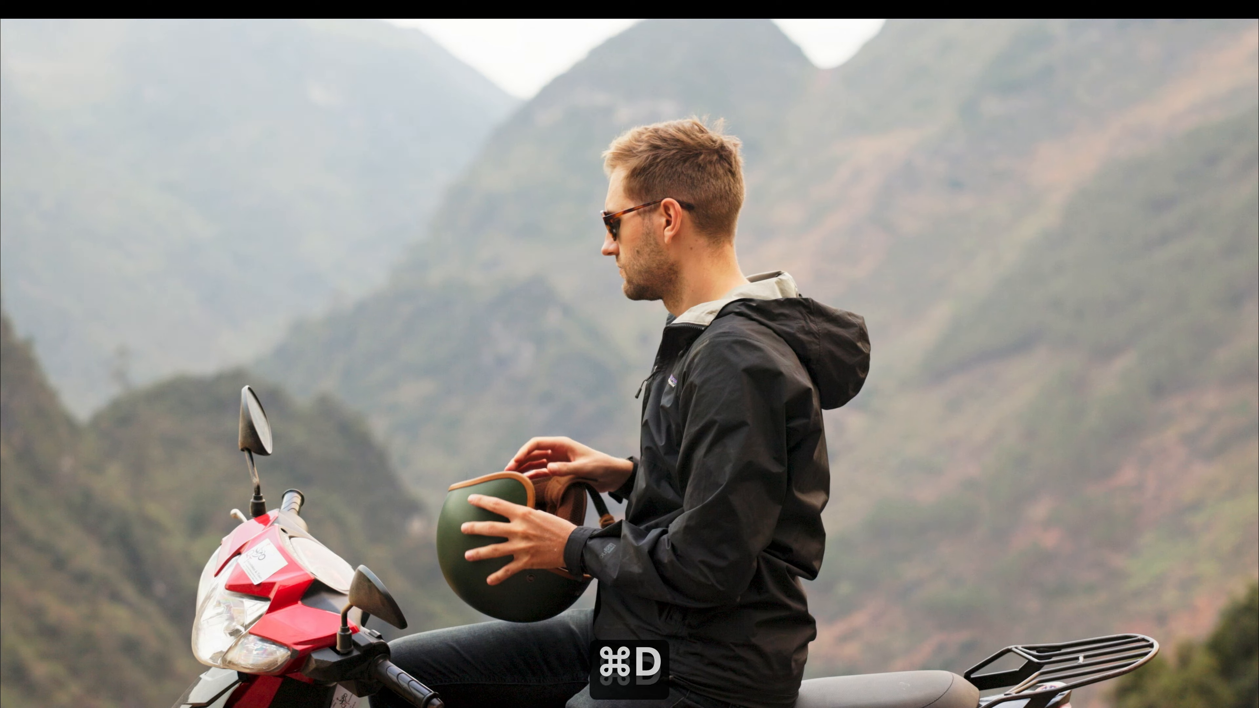
{"action": "key", "text": "super+f"}
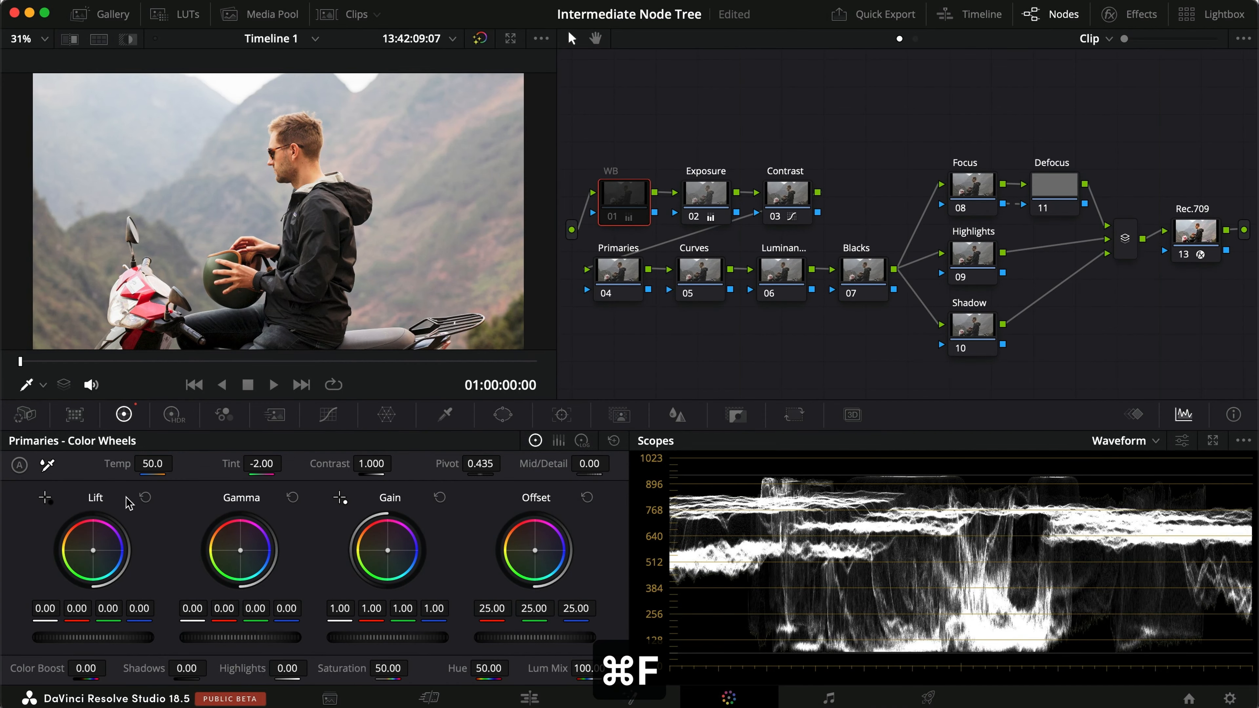
{"action": "right_click", "coordinate": [623, 190]}
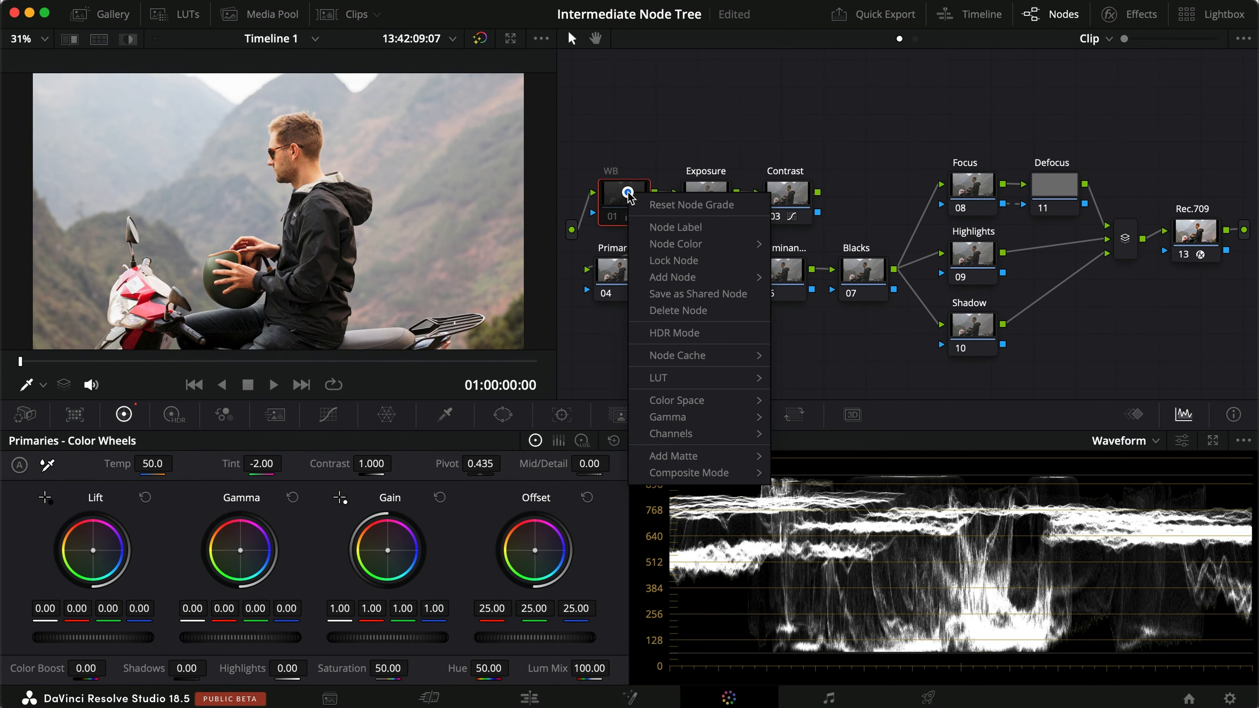
{"action": "left_click", "coordinate": [656, 202]}
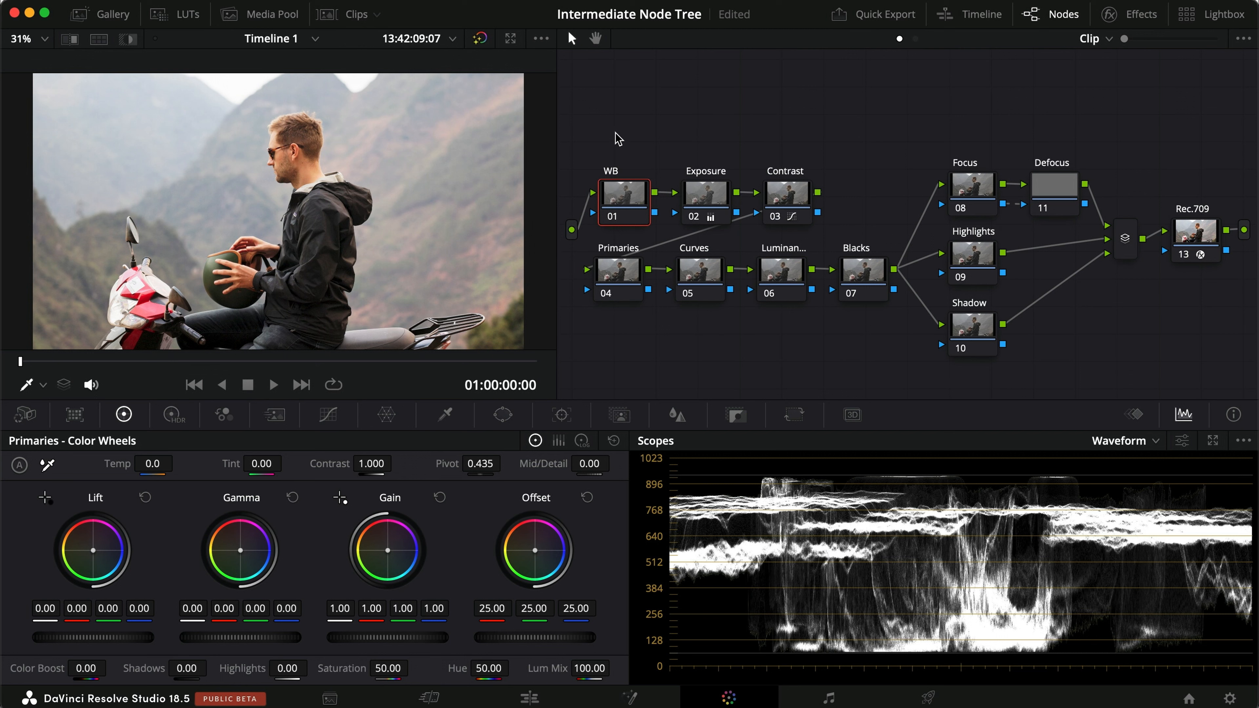
{"action": "left_click_drag", "start_coordinate": [641, 140], "coordinate": [813, 224]}
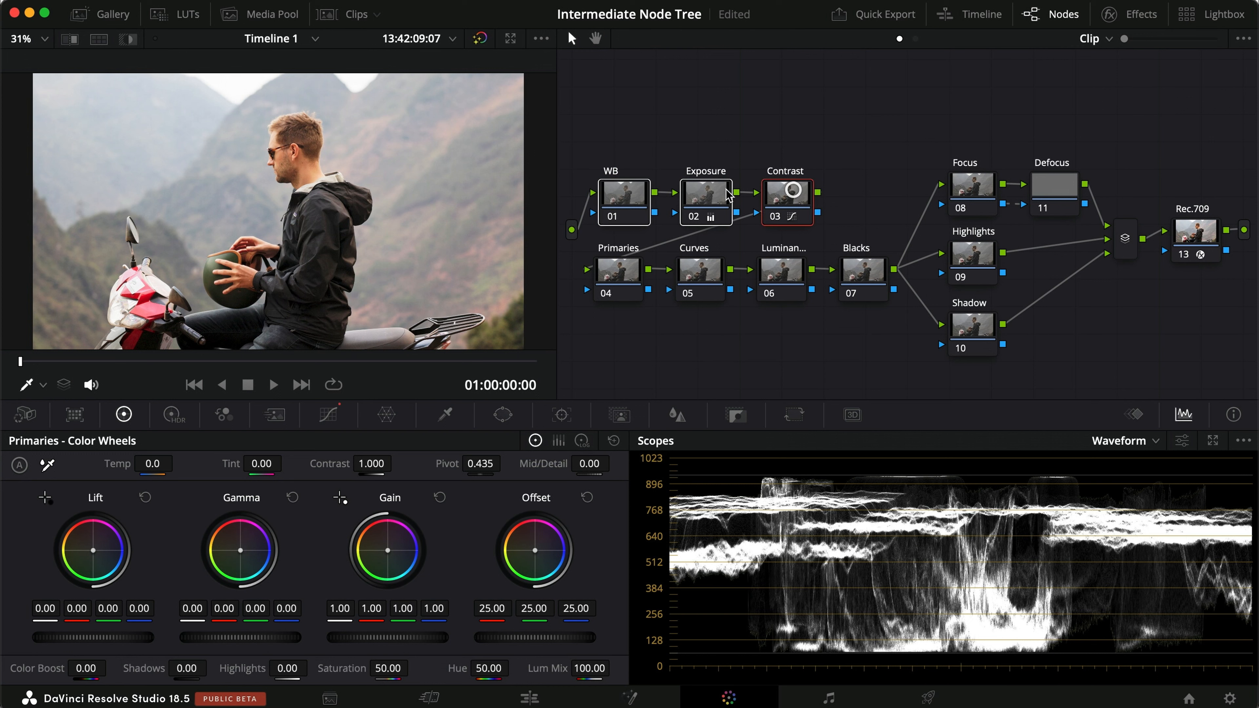
{"action": "left_click", "coordinate": [622, 188]}
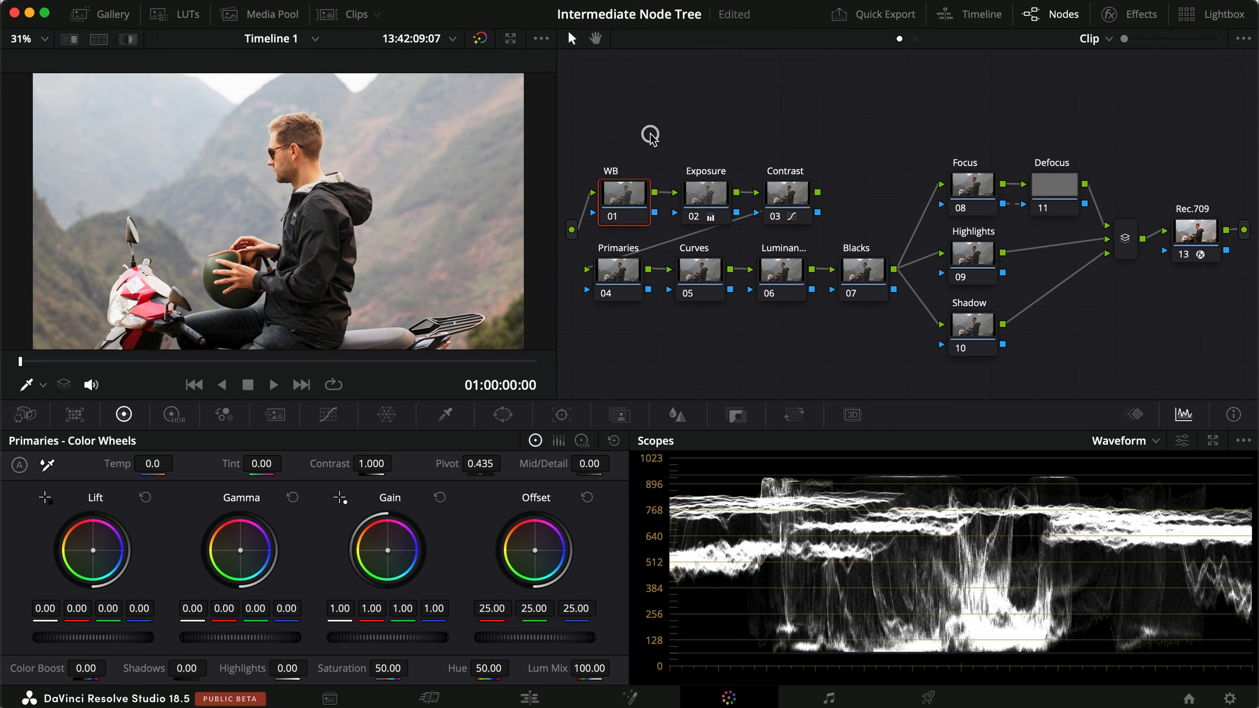
Step: Tint the shadows teal on the Primaries node by setting Lift blue to 0.03, green to 0.02 and red to -0.01
{"action": "left_click", "coordinate": [618, 280]}
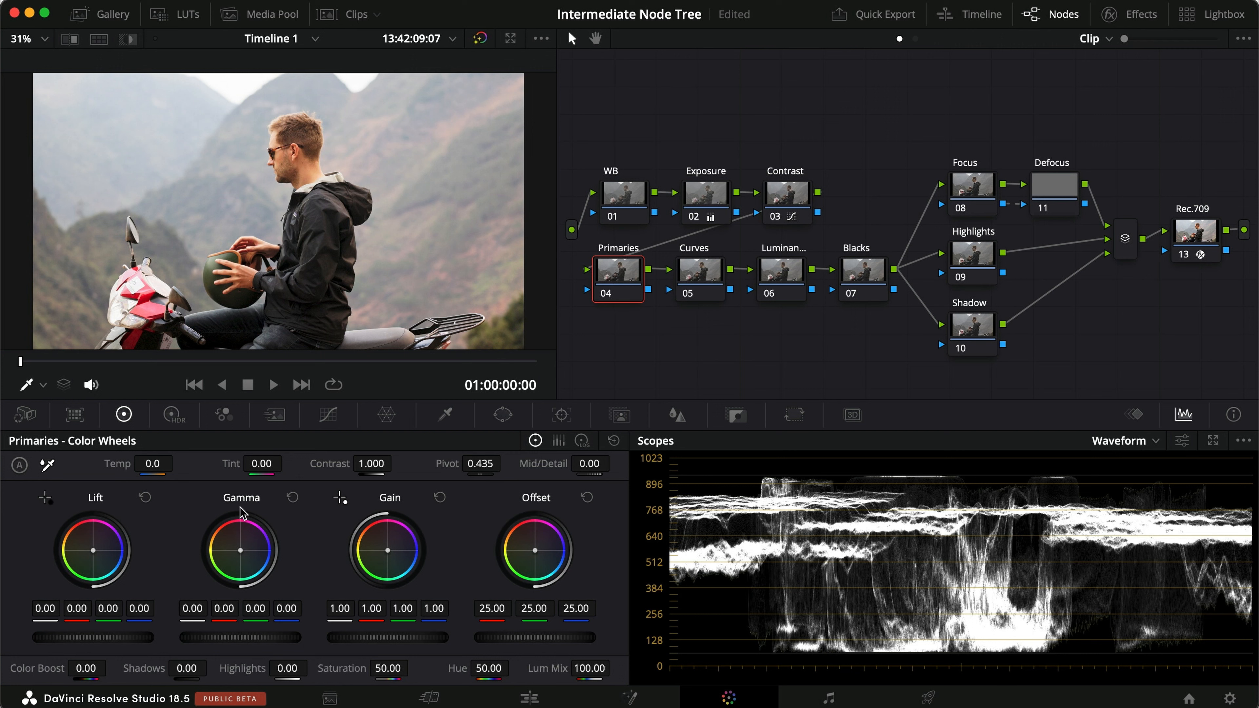
{"action": "left_click", "coordinate": [143, 607]}
{"action": "type", "text": ".03"}
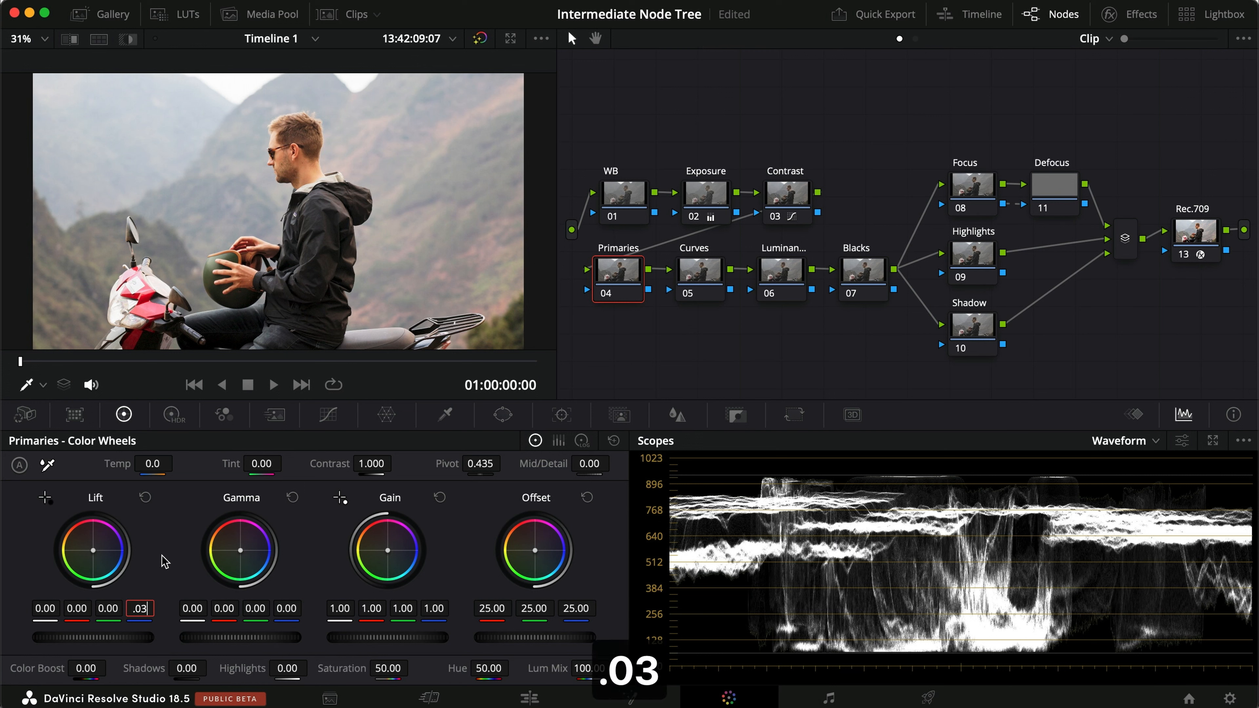
{"action": "key", "text": "Return"}
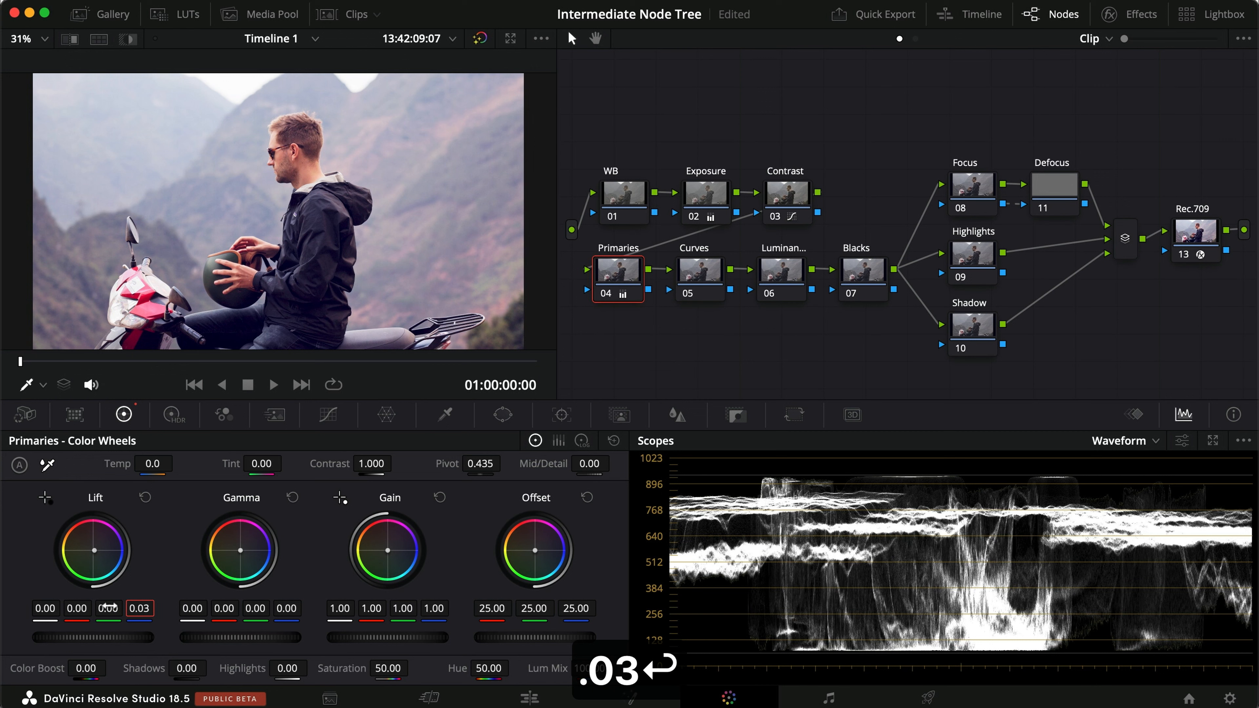
{"action": "left_click", "coordinate": [108, 607]}
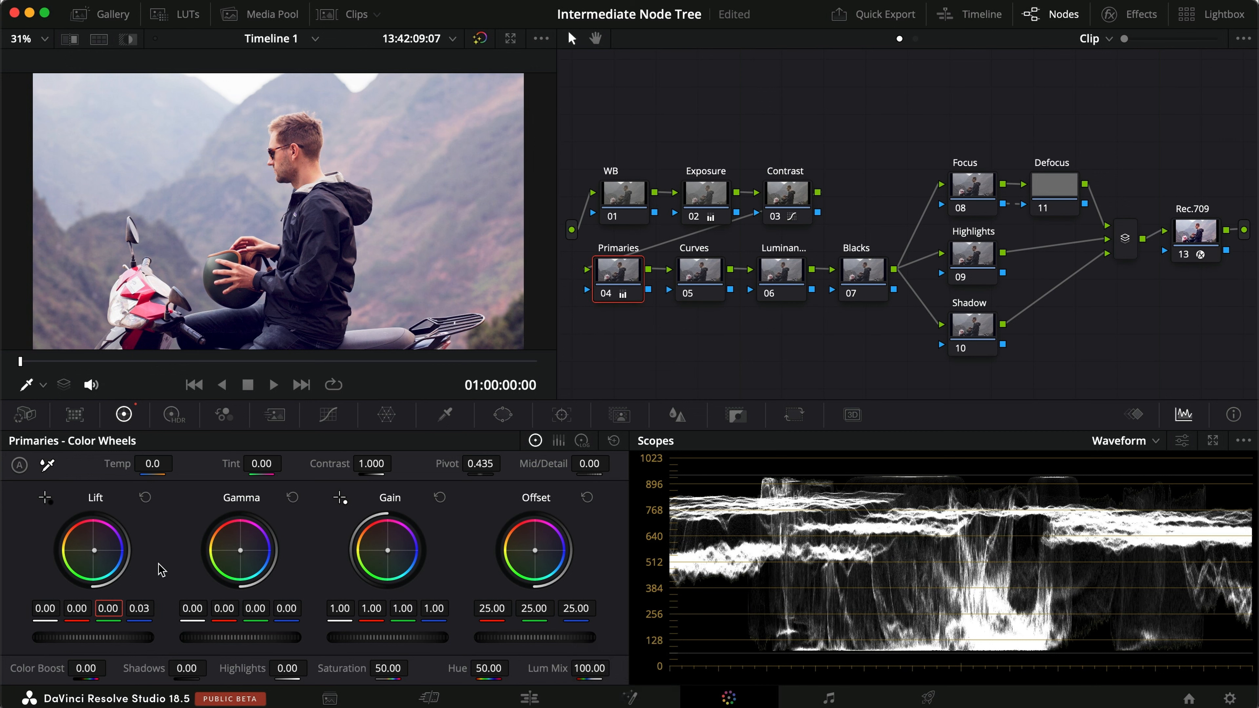
{"action": "type", "text": ".02"}
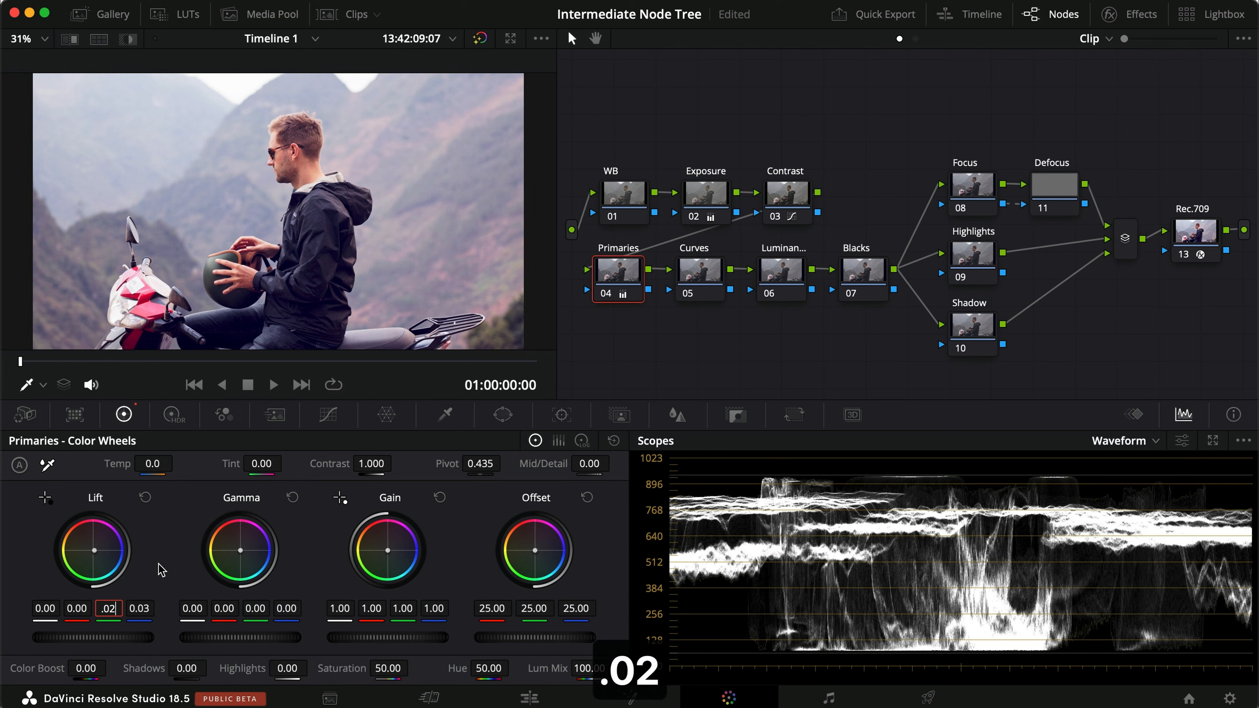
{"action": "key", "text": "Return"}
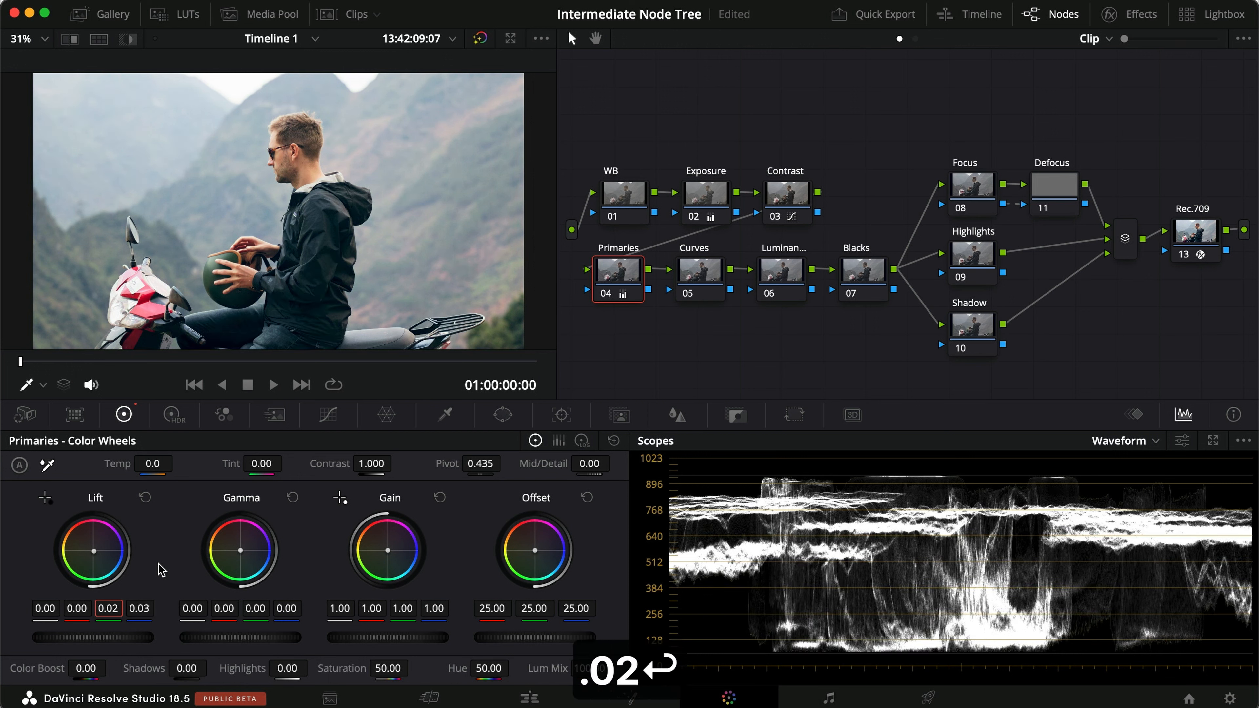
{"action": "left_click", "coordinate": [75, 606]}
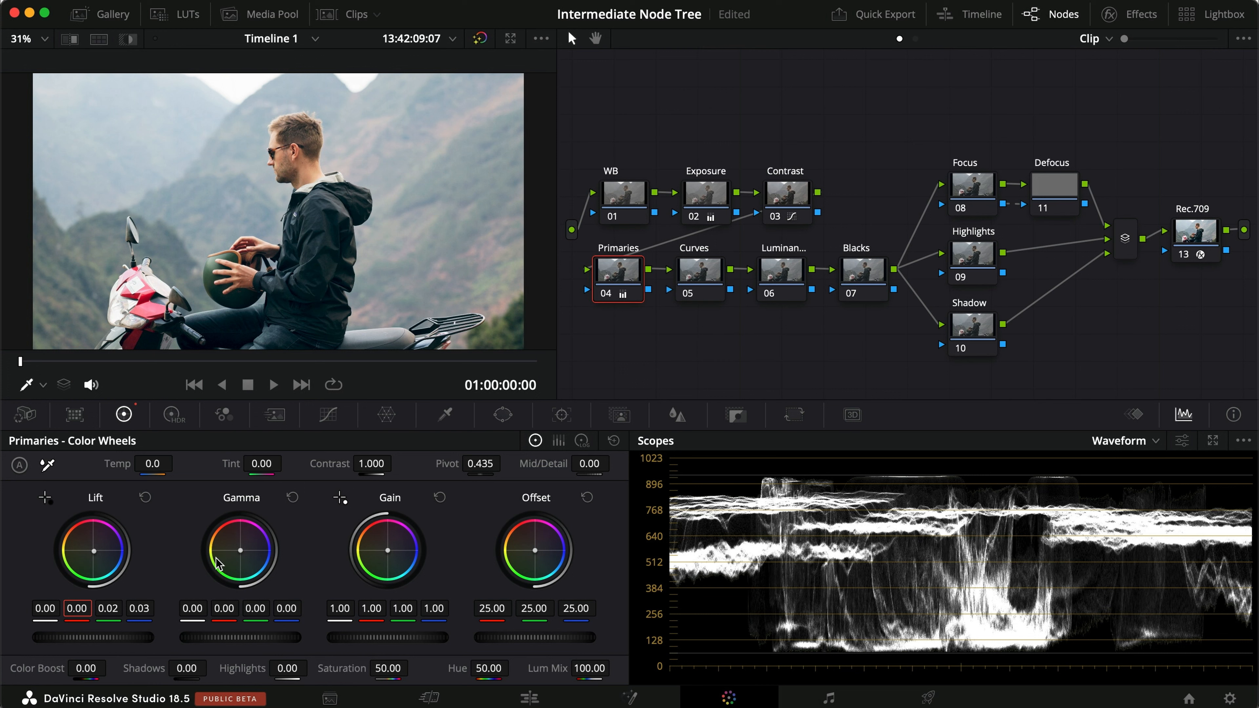
{"action": "type", "text": "-.01"}
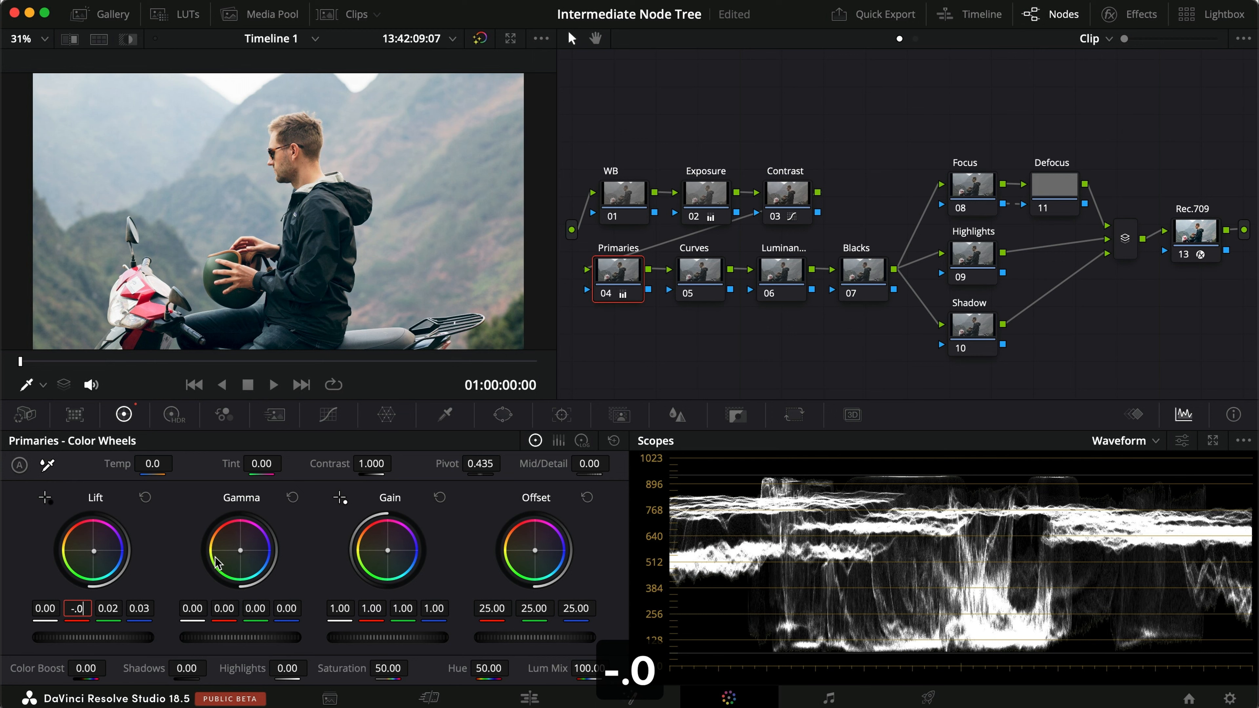
{"action": "key", "text": "Return"}
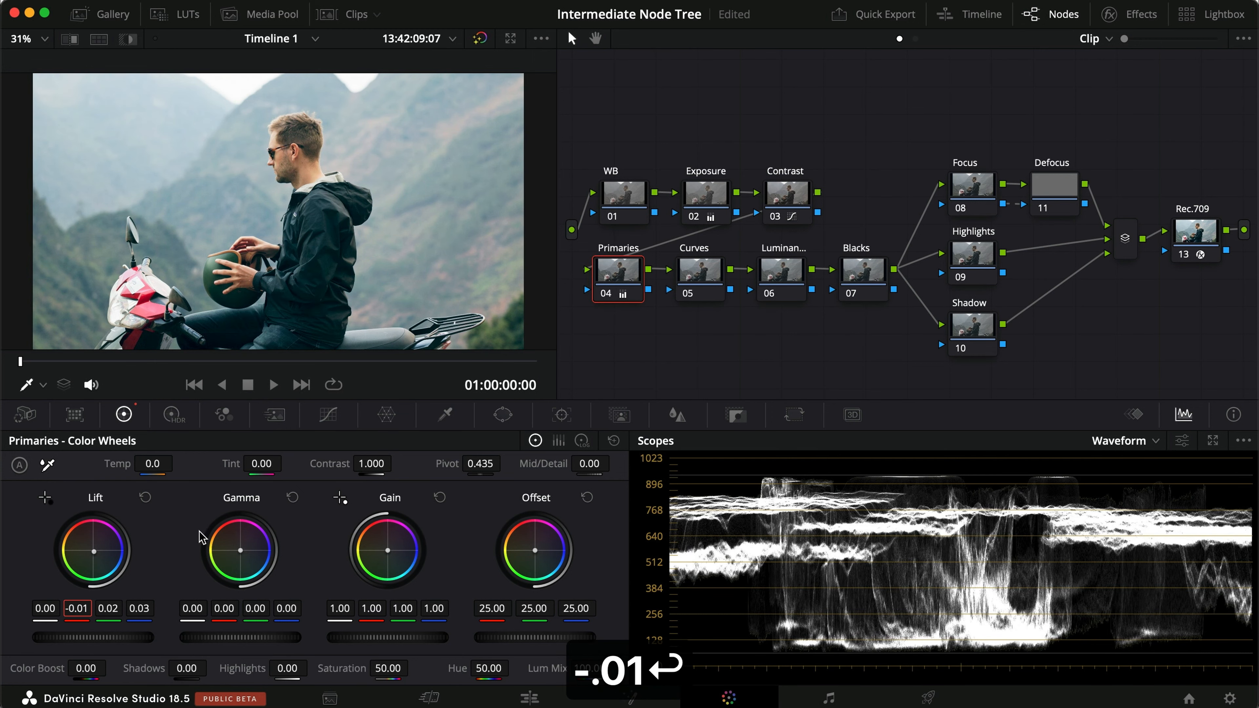
Step: Compare the image full screen with the Primaries node's shadow tint on and off
{"action": "key", "text": "super+f"}
{"action": "key", "text": "super+d"}
{"action": "key", "text": "super+d"}
{"action": "key", "text": "super+d"}
{"action": "key", "text": "super+d"}
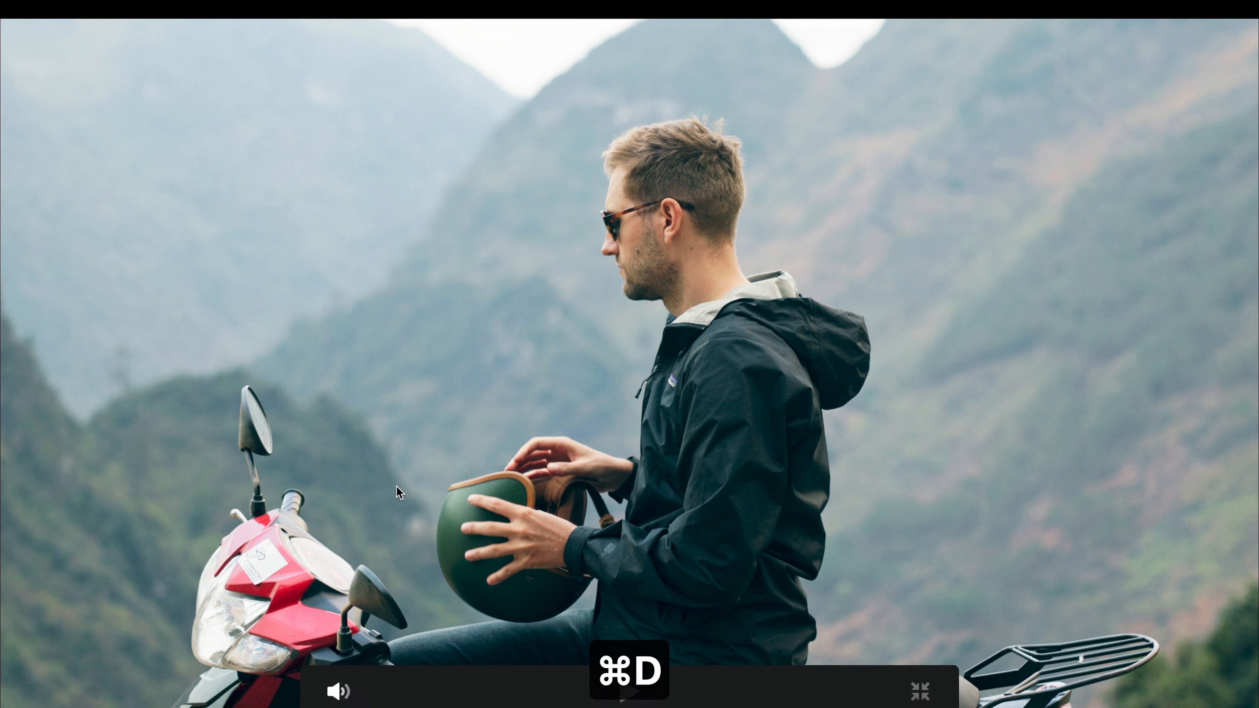
Step: Warm the midtones on the Primaries node by setting Gamma blue to -0.03 and green to -0.02, and check the result full screen
{"action": "key", "text": "super+f"}
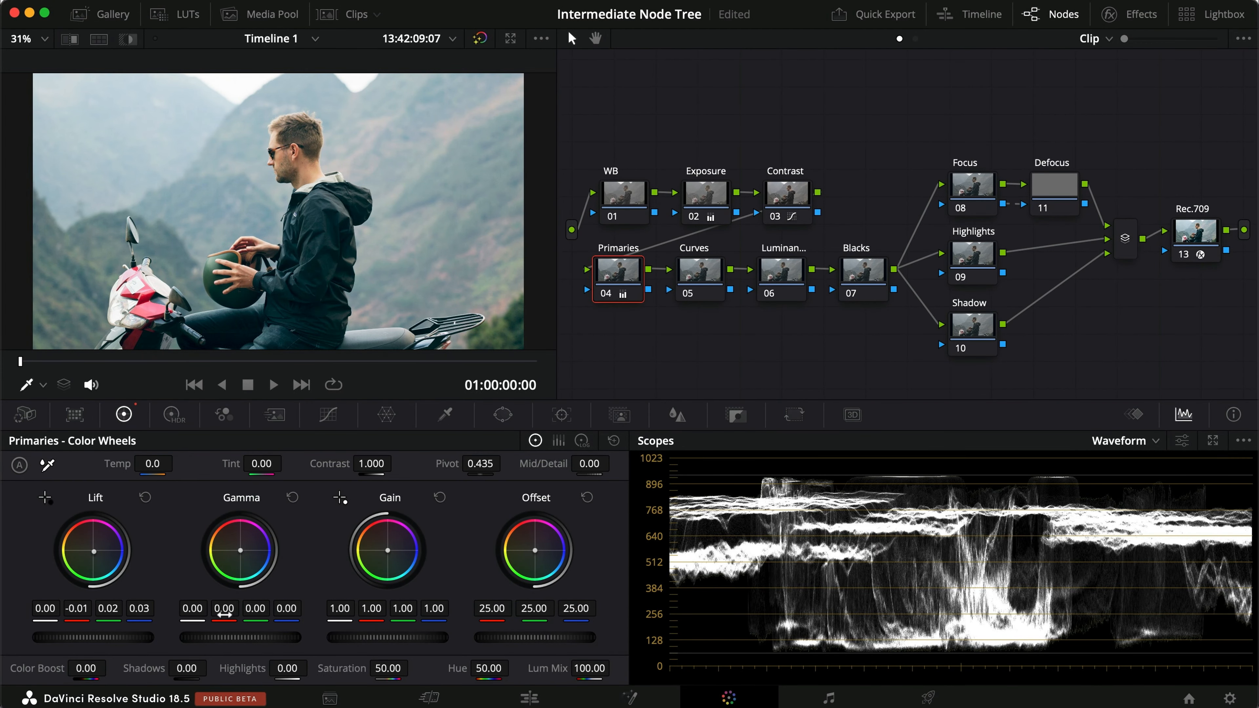
{"action": "left_click", "coordinate": [285, 607]}
{"action": "type", "text": "-.03"}
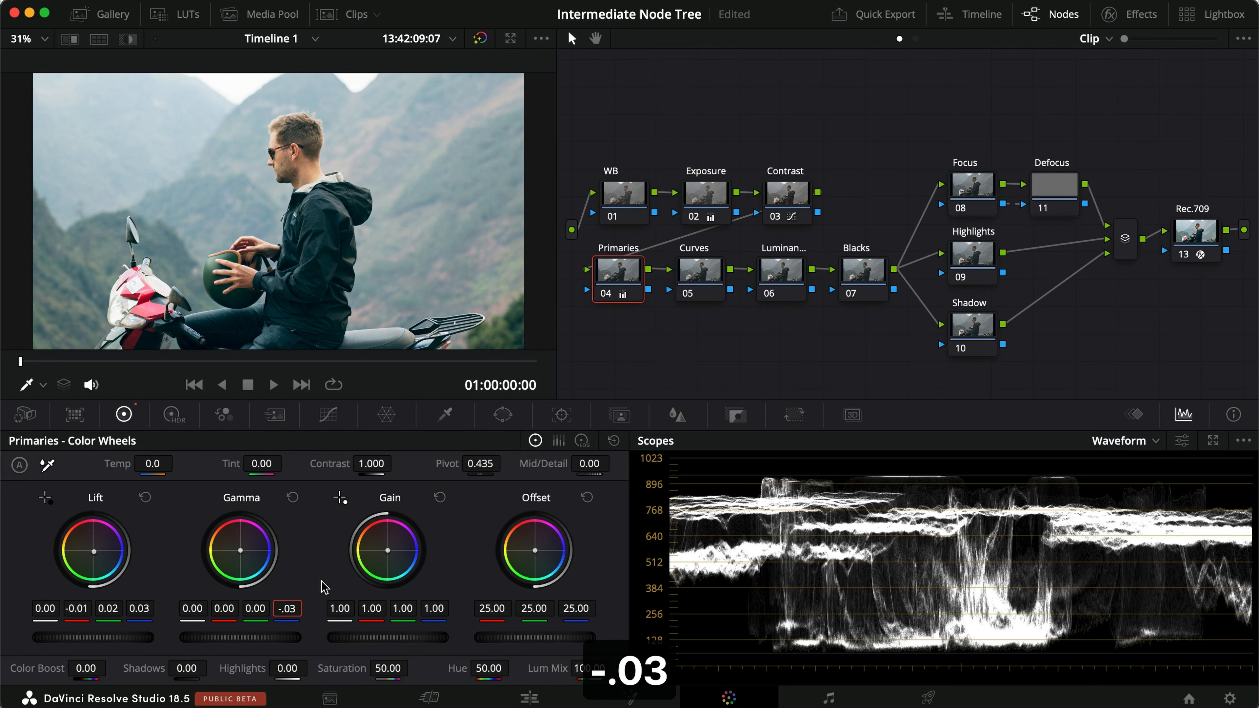
{"action": "key", "text": "Return"}
{"action": "left_click", "coordinate": [254, 607]}
{"action": "type", "text": "-.02"}
{"action": "key", "text": "Return"}
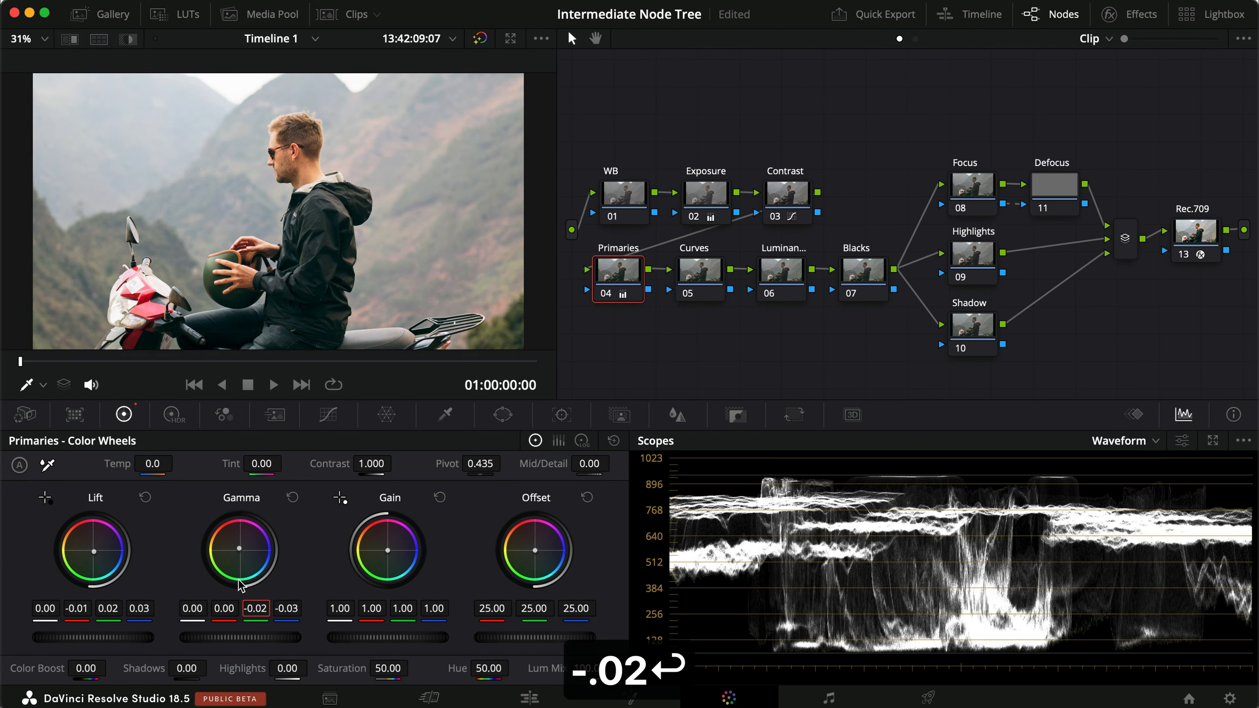
{"action": "key", "text": "super+f"}
{"action": "key", "text": "super+d"}
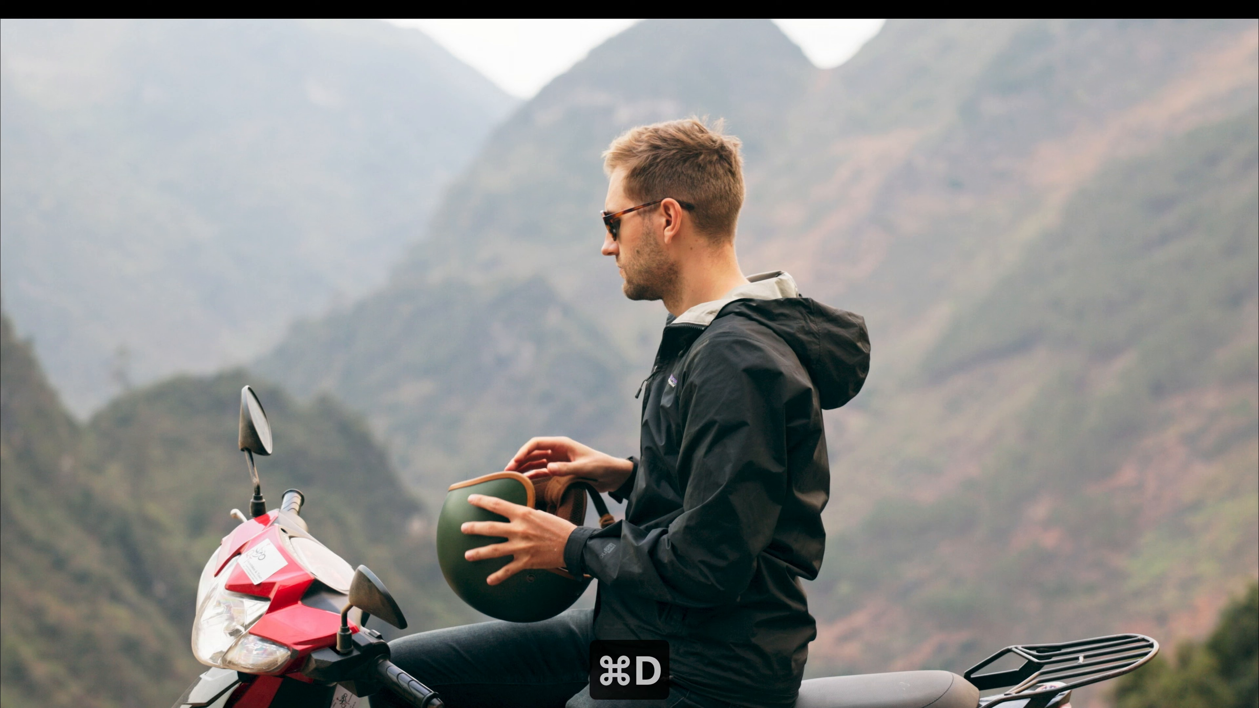
{"action": "key", "text": "super+f"}
Step: Try a Gamma red of 0.01 on the Primaries node and set it back to 0
{"action": "left_click", "coordinate": [222, 614]}
{"action": "type", "text": ".01"}
{"action": "key", "text": "Return"}
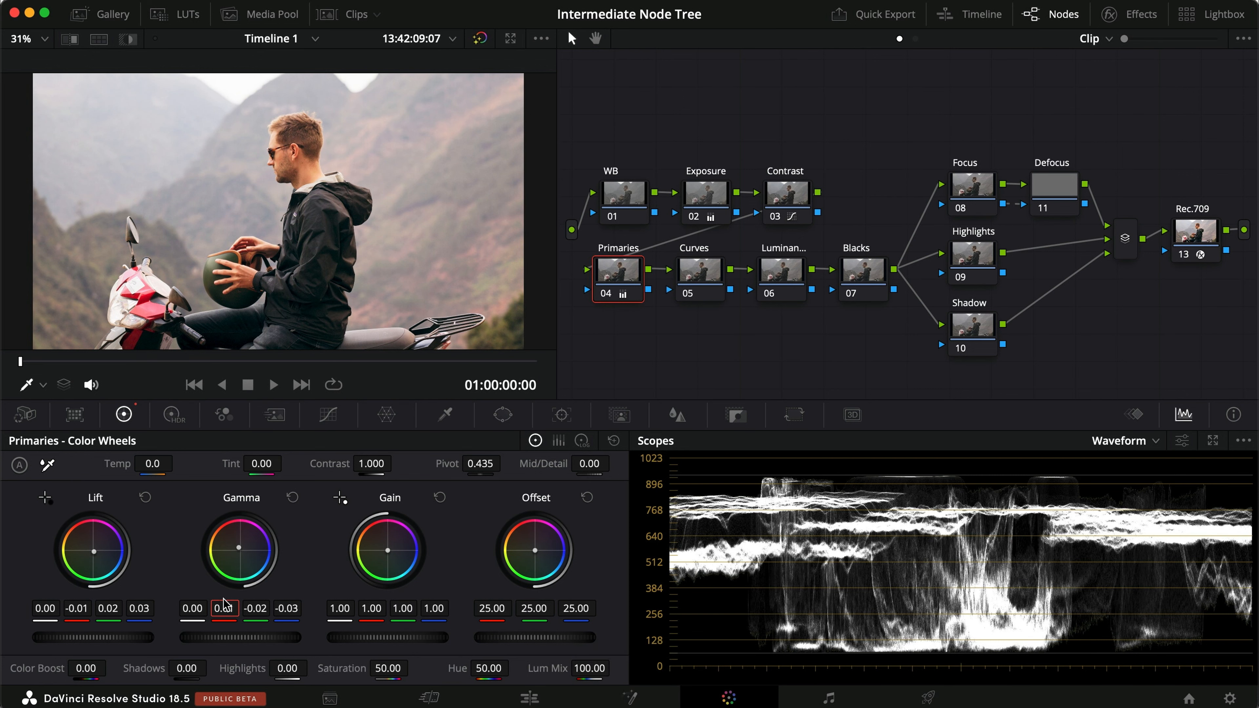
{"action": "left_click", "coordinate": [228, 602]}
{"action": "type", "text": "0"}
{"action": "key", "text": "Return"}
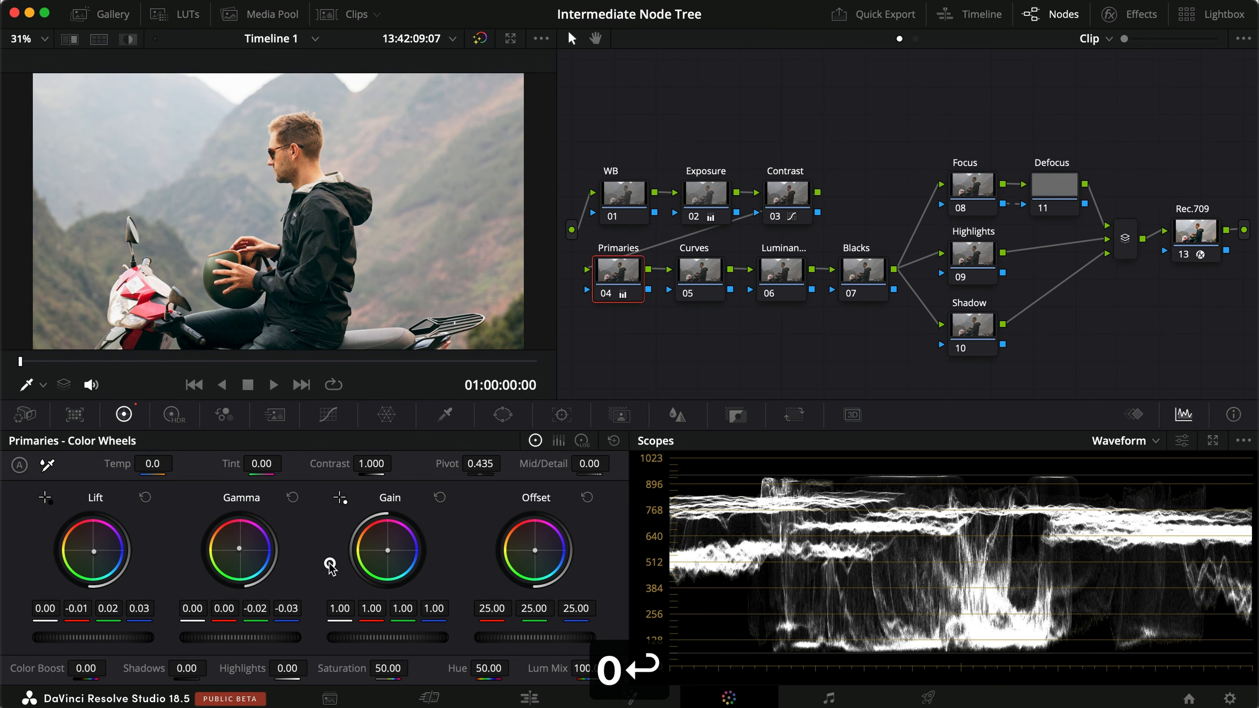
Step: Compare the image full screen with the Primaries node on and off, and save the project
{"action": "key", "text": "super+f"}
{"action": "key", "text": "super+d"}
{"action": "key", "text": "super+d"}
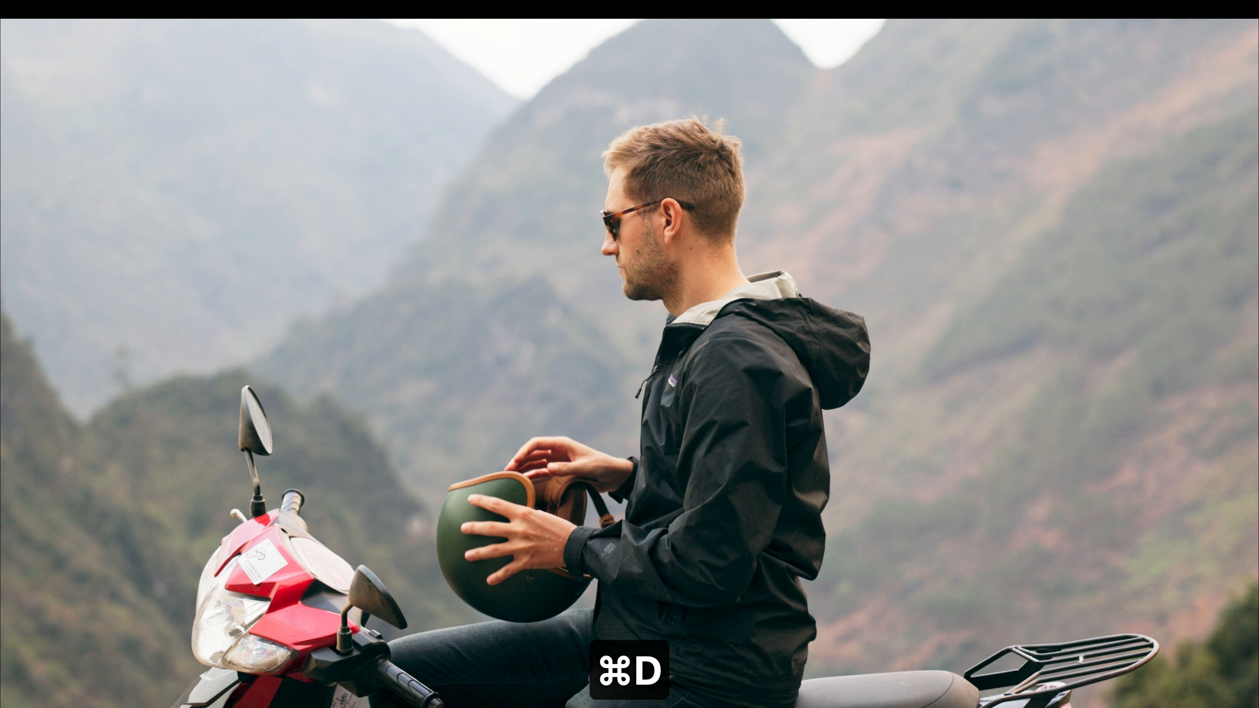
{"action": "key", "text": "super+d"}
{"action": "key", "text": "super+d"}
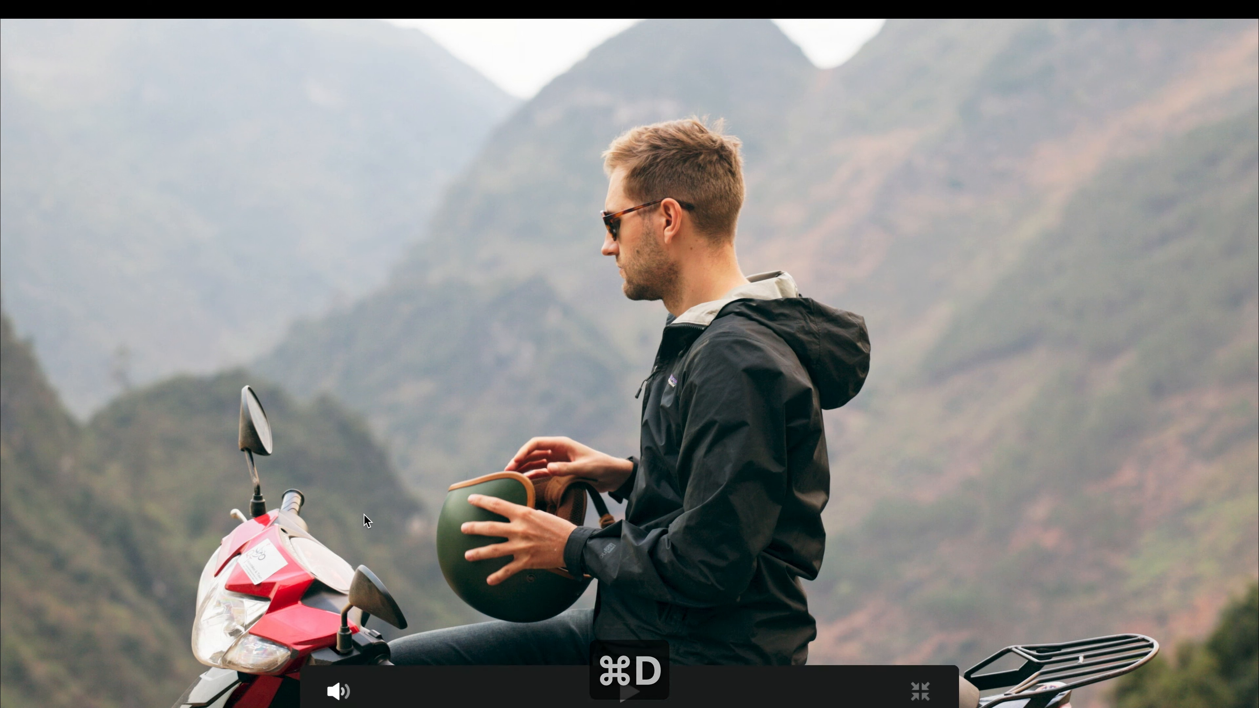
{"action": "key", "text": "super+f"}
{"action": "key", "text": "super+s"}
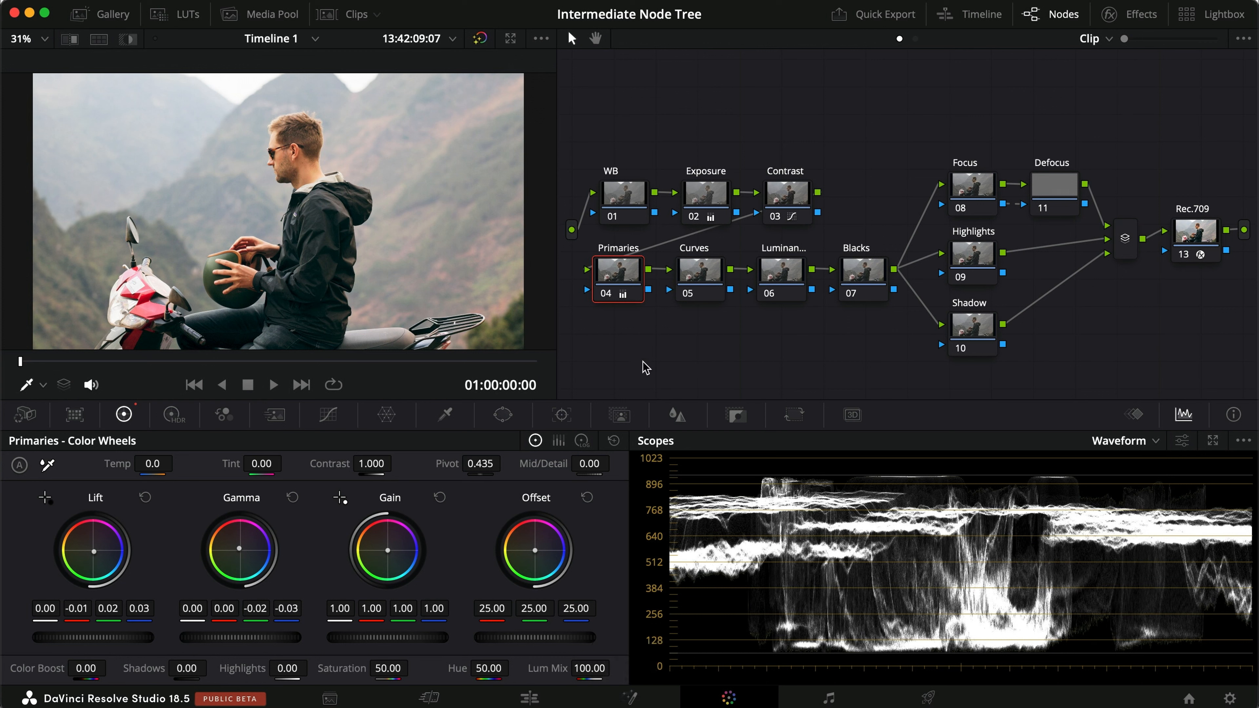
{"action": "key", "text": "super+d"}
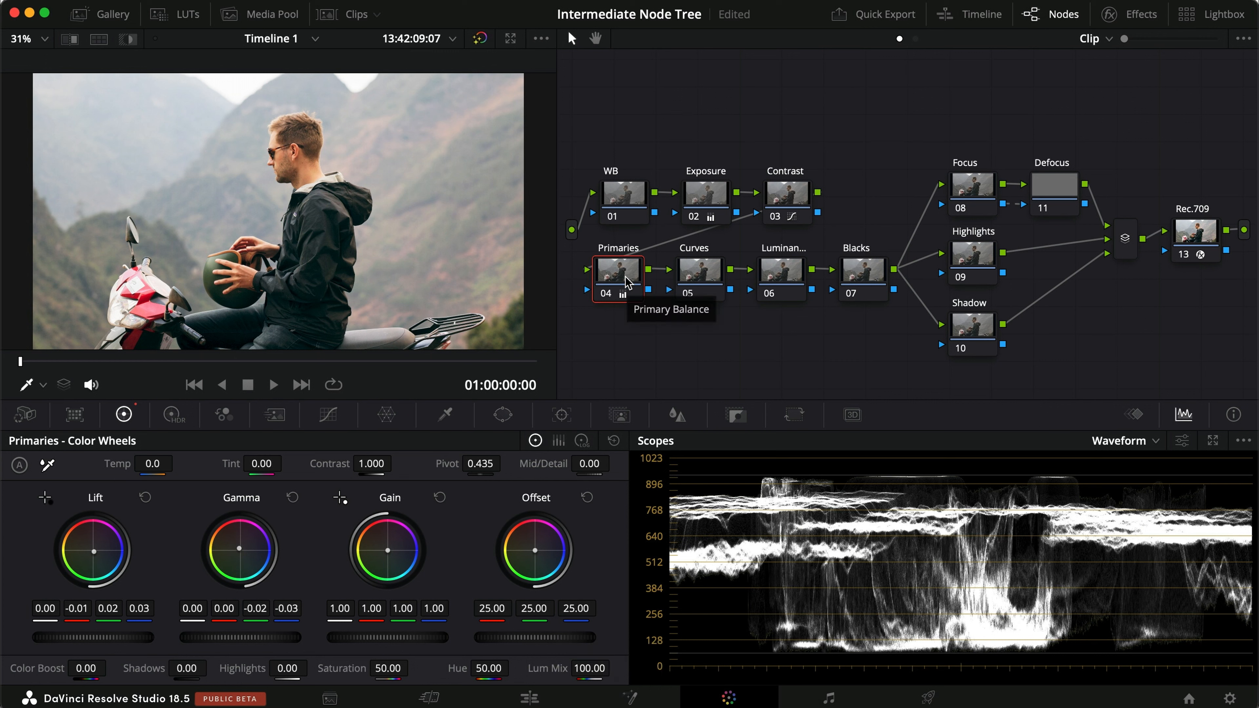
Step: Select the Curves node, look through its Hue Vs Sat and Hue Vs Lum curves, and open its Hue Vs Hue curve
{"action": "left_click", "coordinate": [713, 270]}
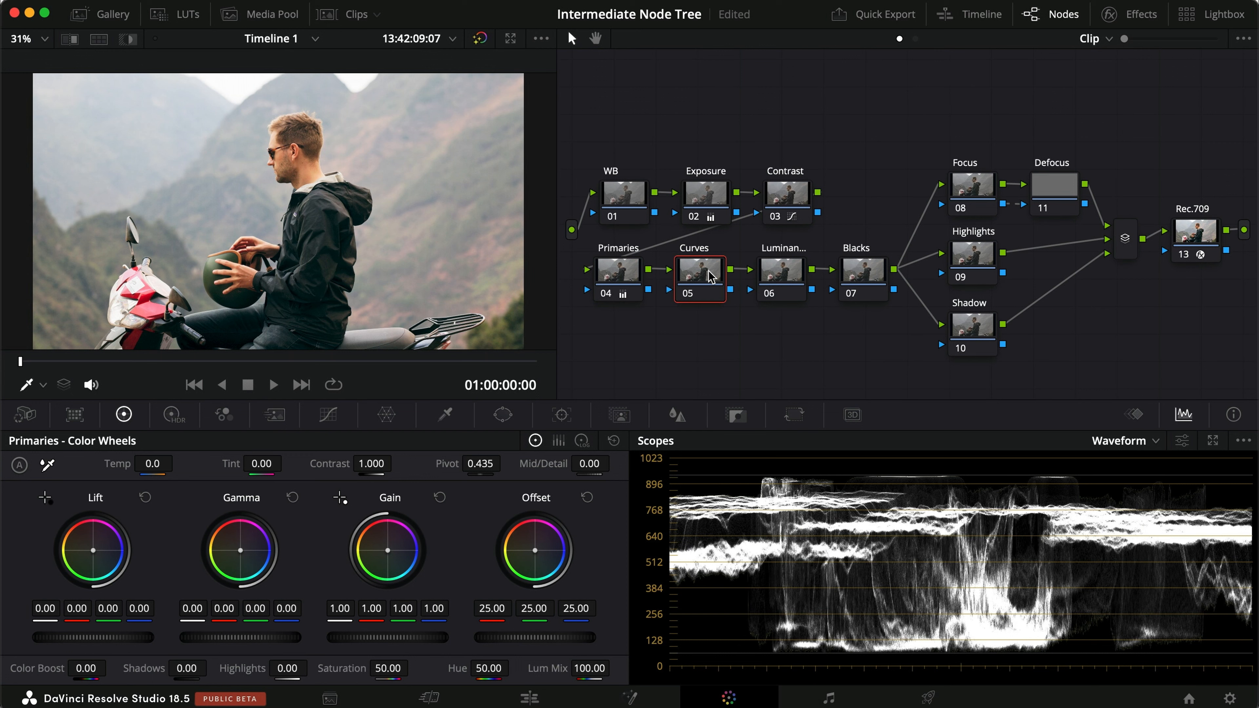
{"action": "left_click", "coordinate": [328, 414]}
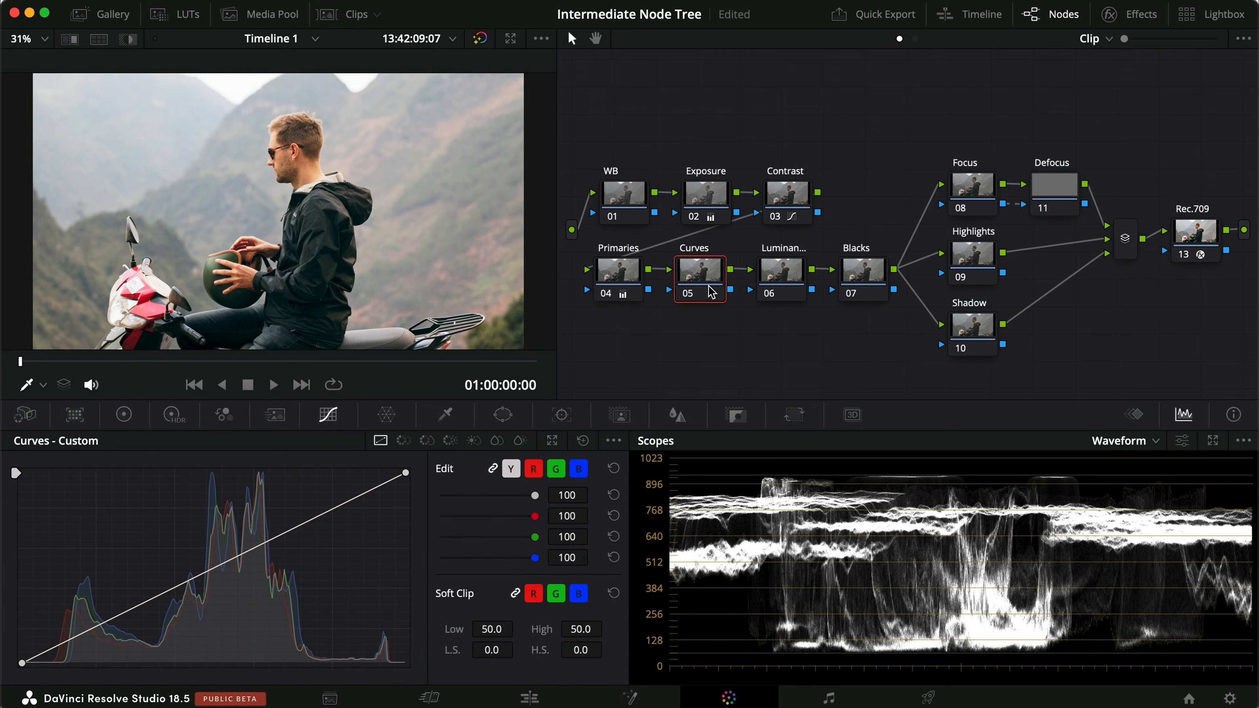
{"action": "left_click", "coordinate": [403, 440]}
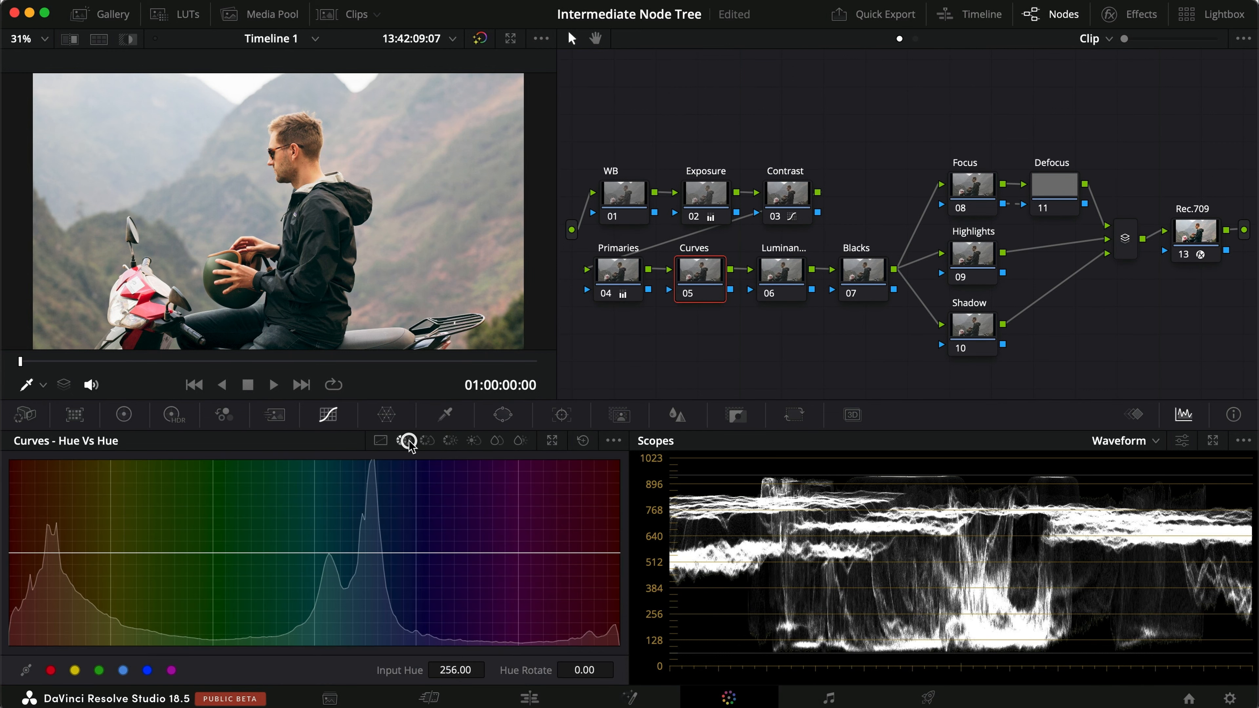
{"action": "left_click", "coordinate": [427, 440]}
{"action": "left_click", "coordinate": [449, 440]}
{"action": "left_click", "coordinate": [403, 441]}
Step: Switch the scopes to the Vectorscope and review its display settings for the skin tone indicator
{"action": "left_click", "coordinate": [1138, 442]}
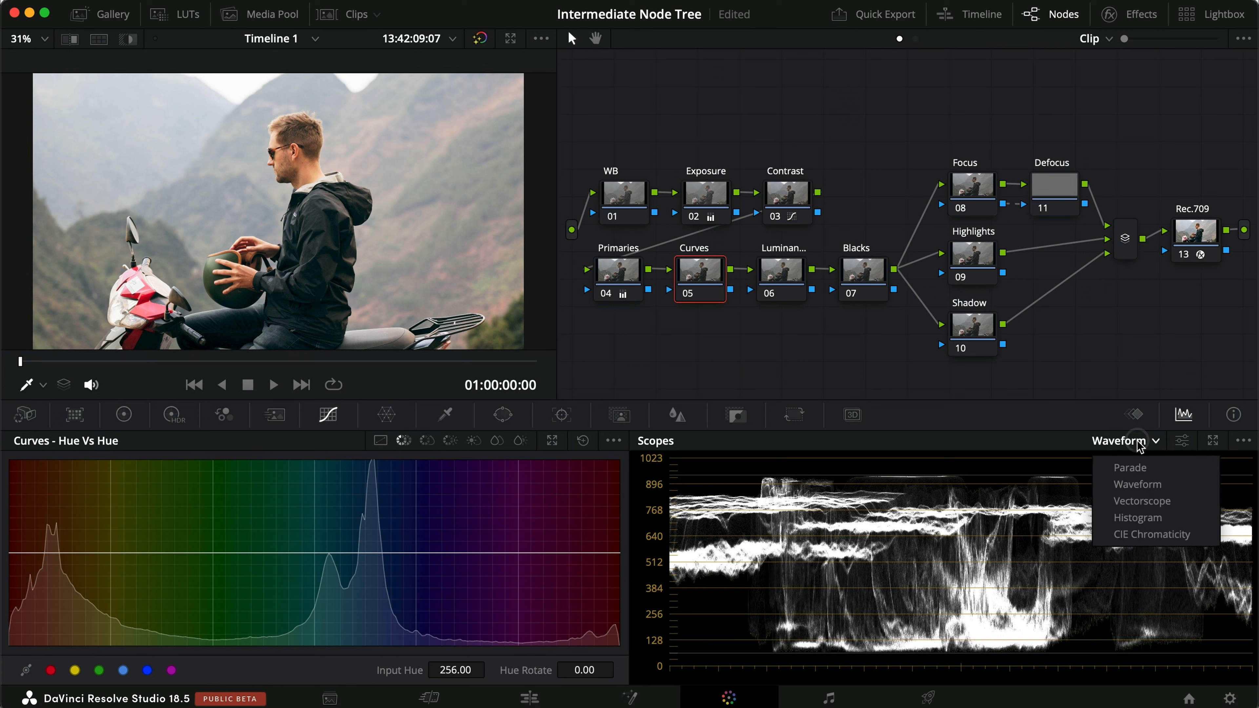
{"action": "left_click", "coordinate": [1137, 498]}
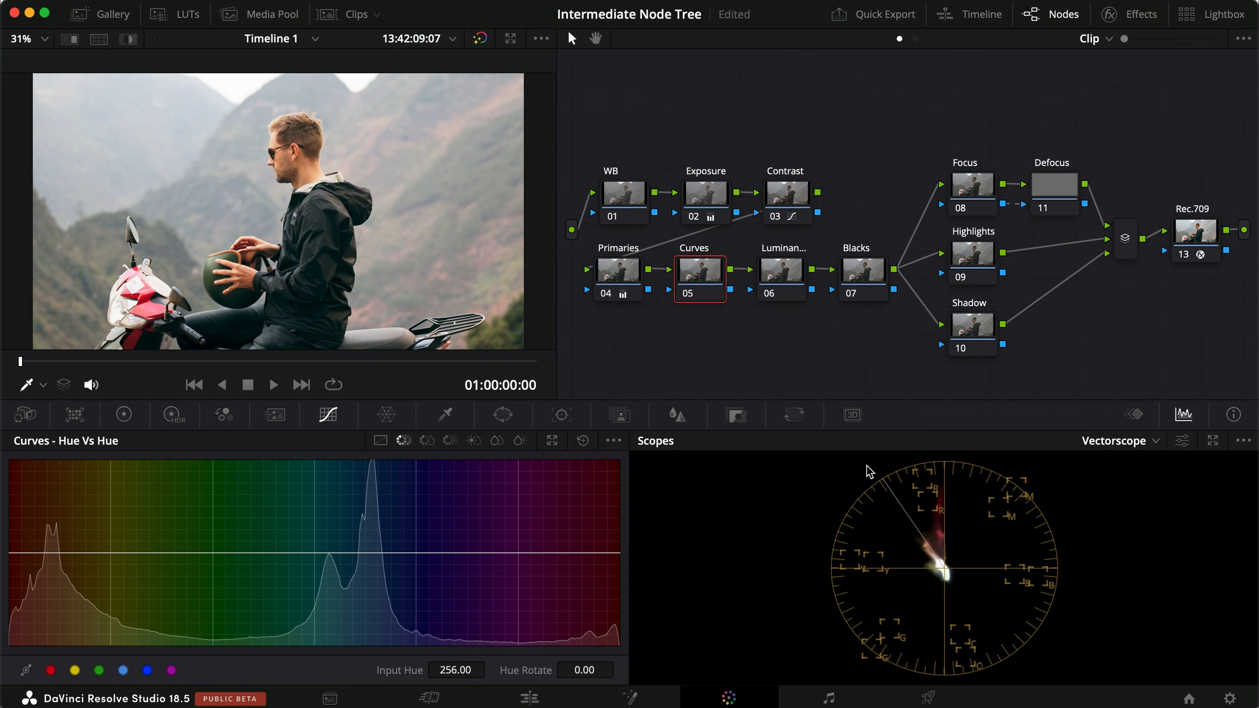
{"action": "left_click", "coordinate": [1182, 441]}
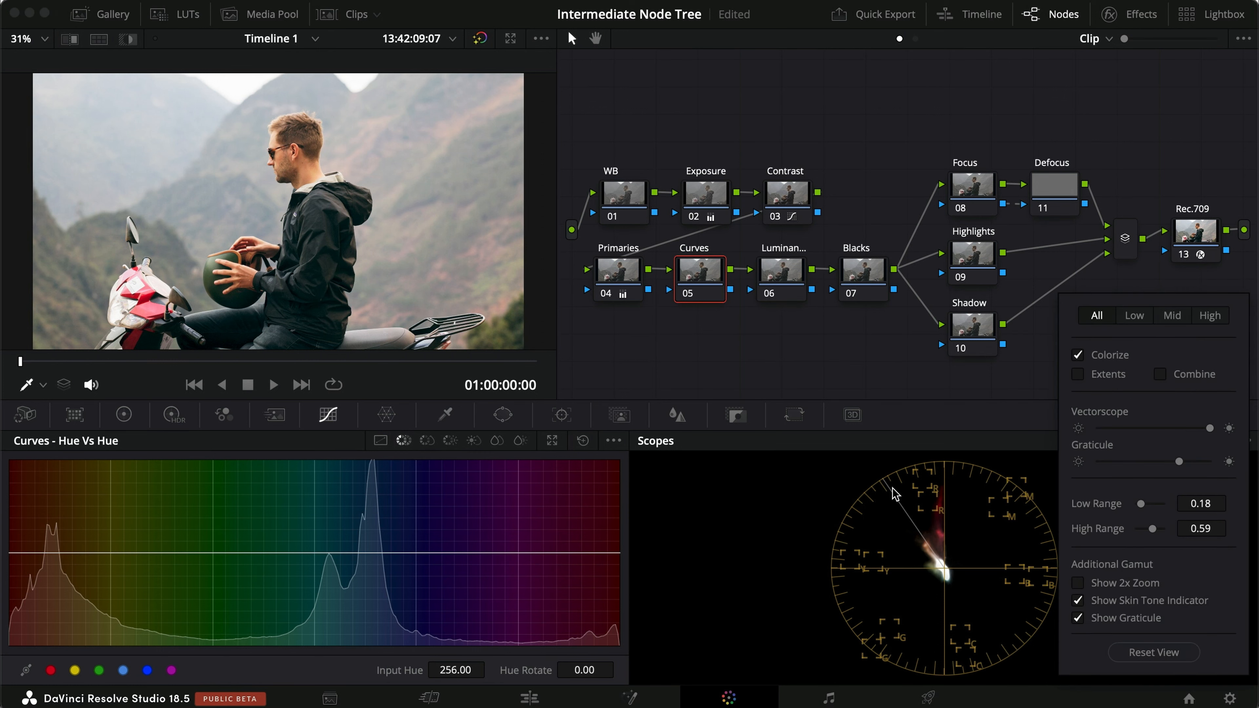
{"action": "left_click", "coordinate": [856, 578]}
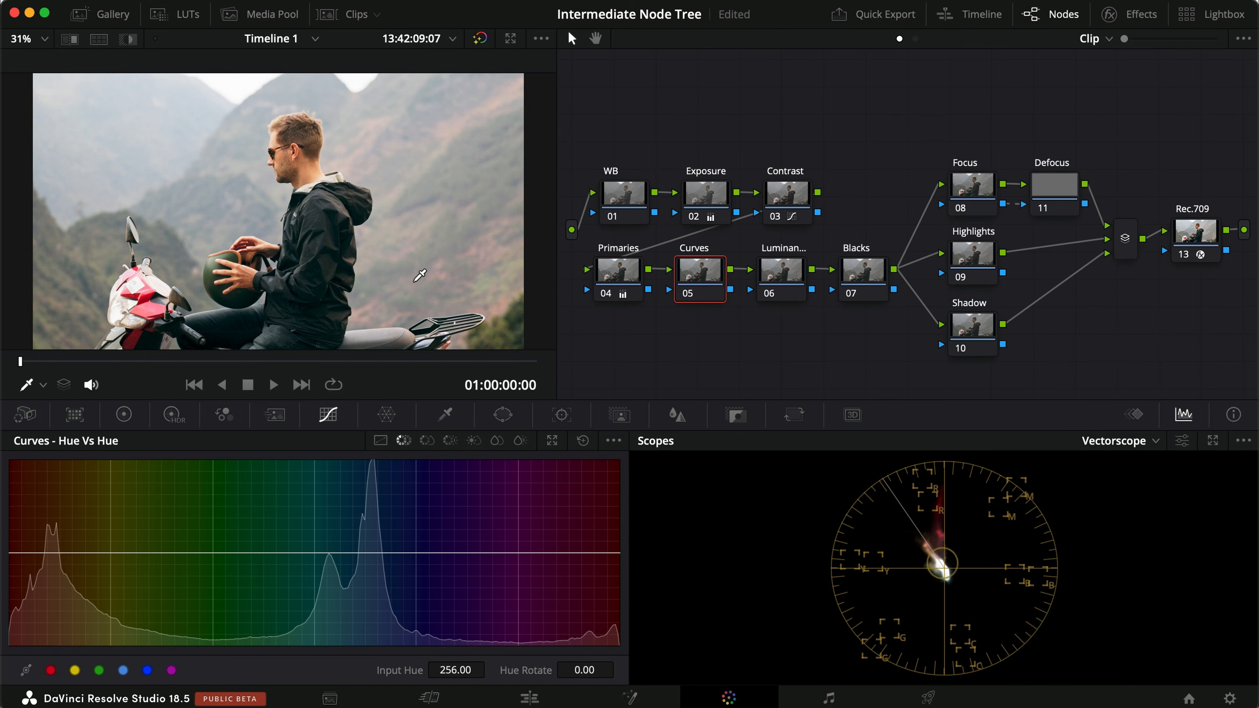
Step: Sample the man's skin in the viewer to add a skin tone point to the Hue Vs Hue, Hue Vs Sat and Hue Vs Lum curves
{"action": "scroll", "coordinate": [328, 121], "scroll_direction": "up", "scroll_amount": 5}
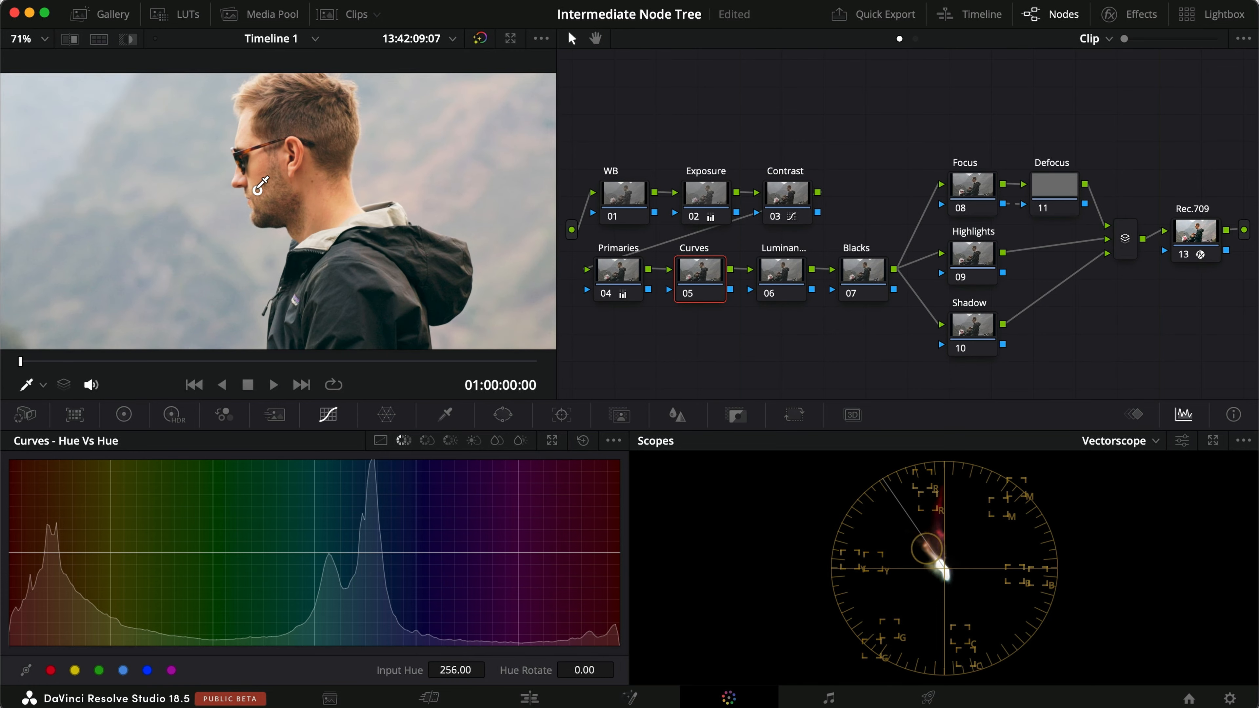
{"action": "left_click", "coordinate": [312, 210]}
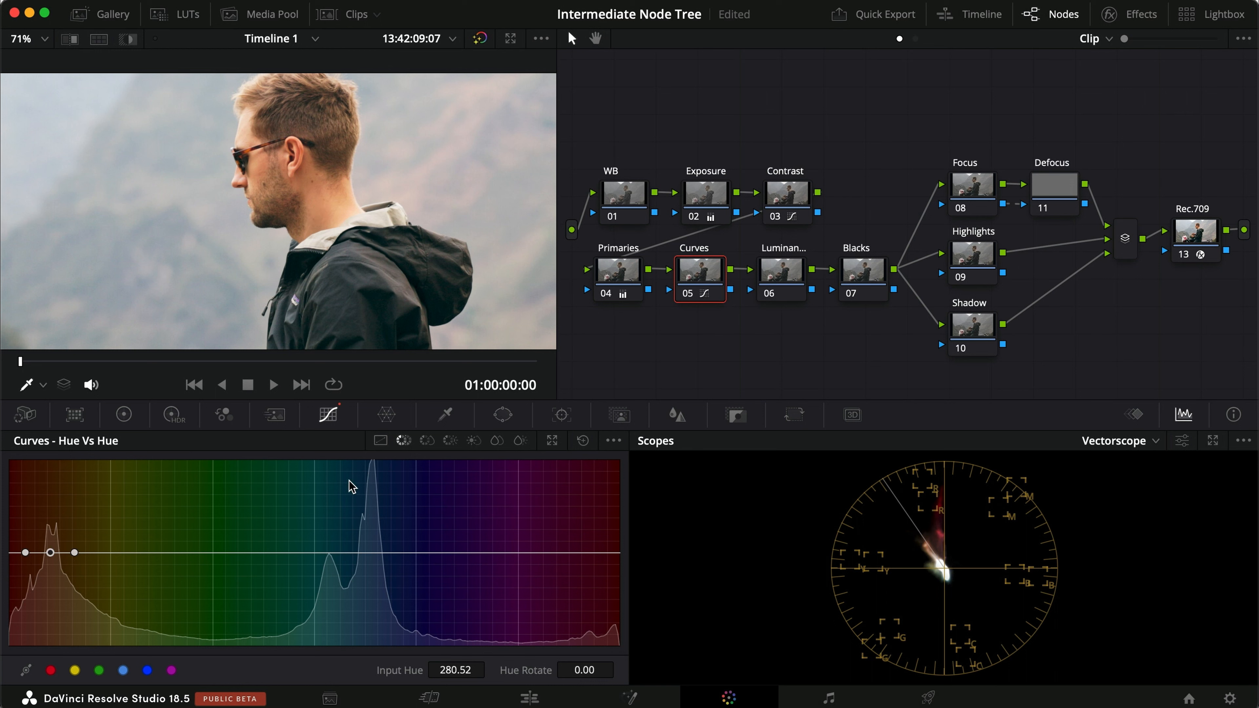
{"action": "left_click", "coordinate": [427, 441]}
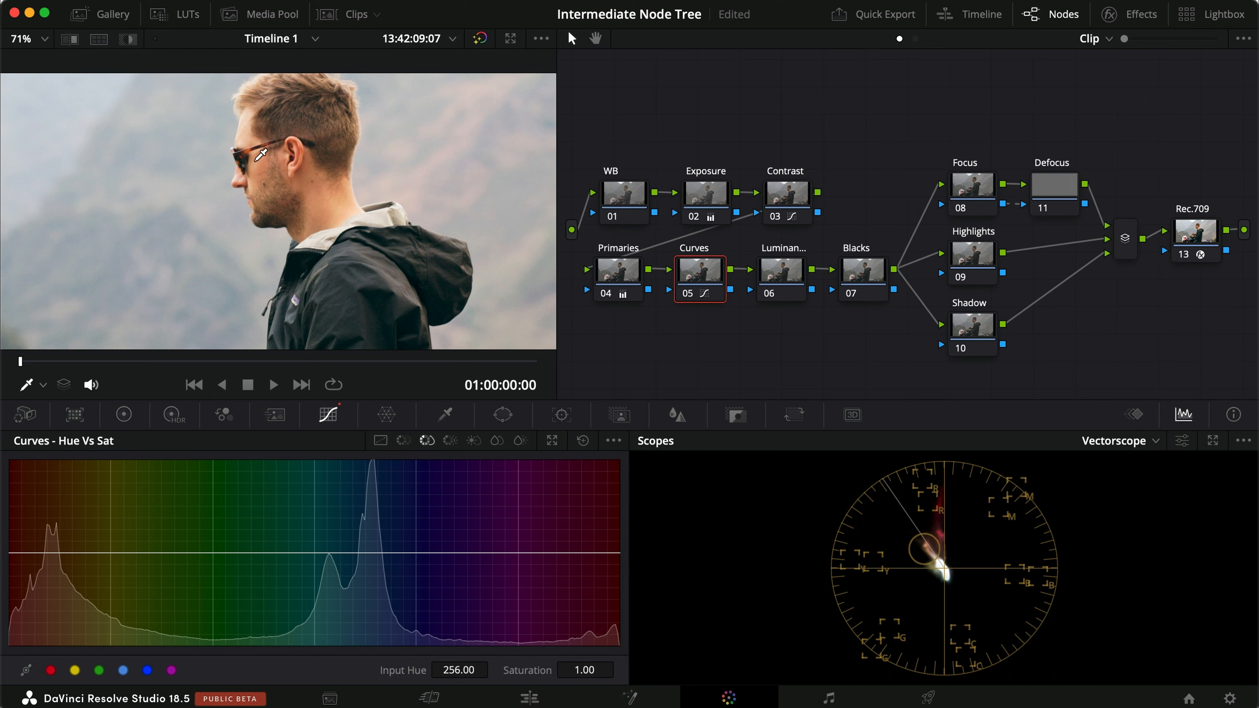
{"action": "left_click", "coordinate": [305, 215]}
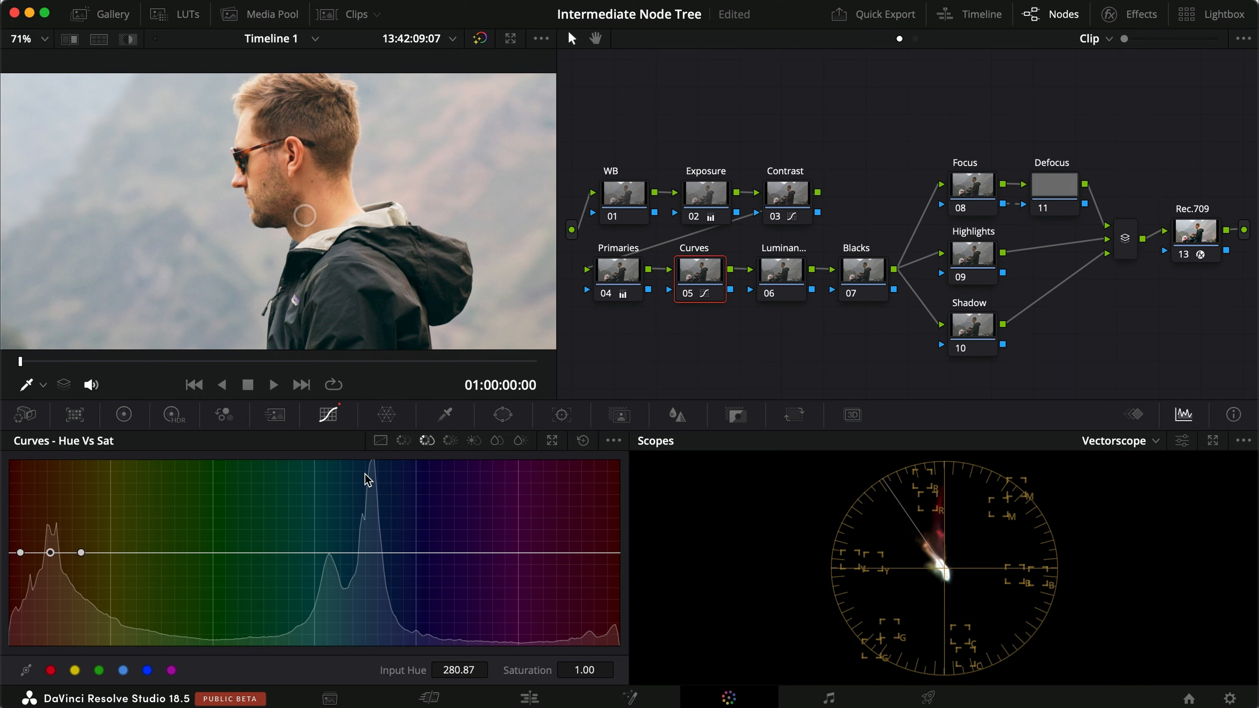
{"action": "left_click", "coordinate": [450, 440]}
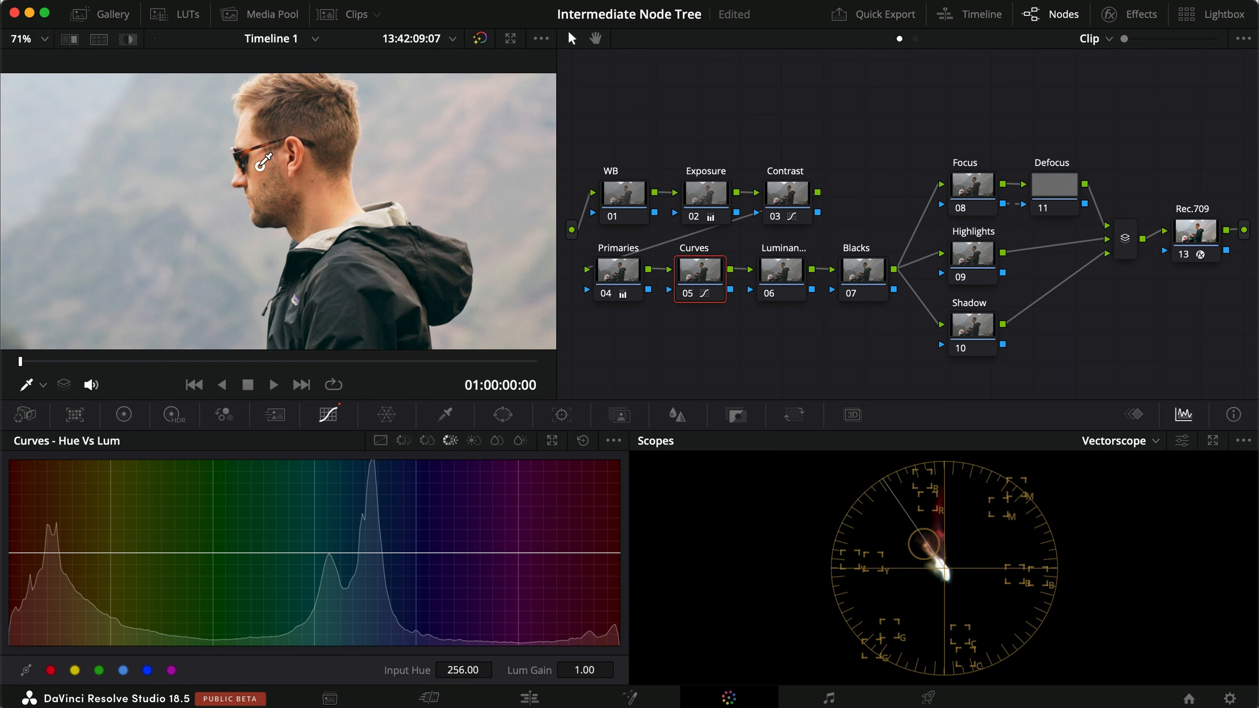
{"action": "left_click", "coordinate": [292, 215]}
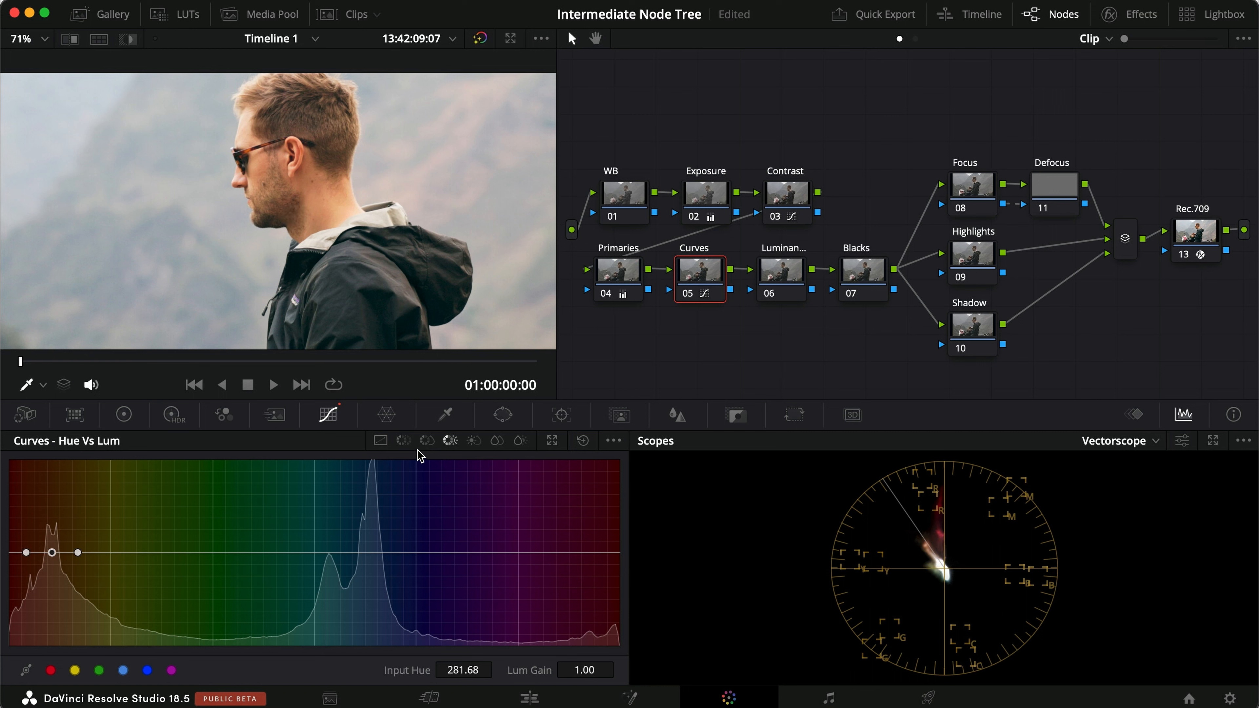
Step: Try Hue Rotate values of 10 and -10 on the skin tone point of the Hue Vs Hue curve
{"action": "left_click", "coordinate": [425, 440]}
{"action": "left_click", "coordinate": [404, 440]}
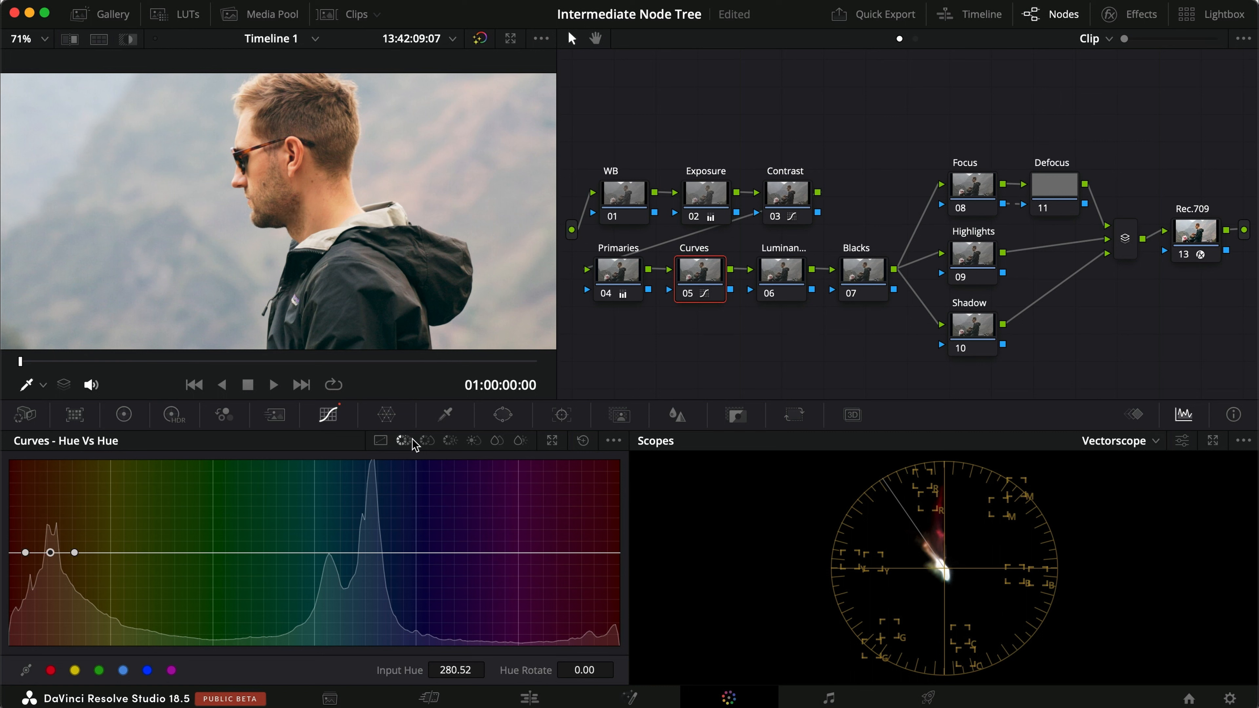
{"action": "left_click", "coordinate": [426, 441]}
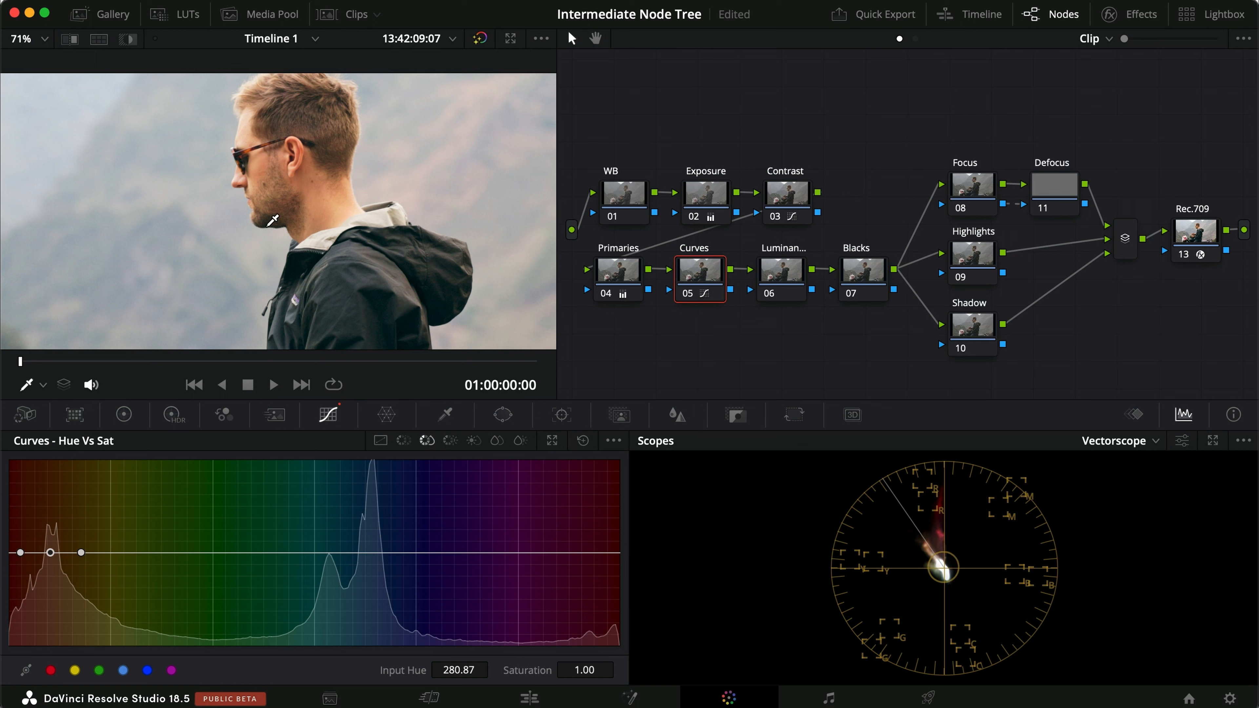
{"action": "left_click", "coordinate": [405, 440]}
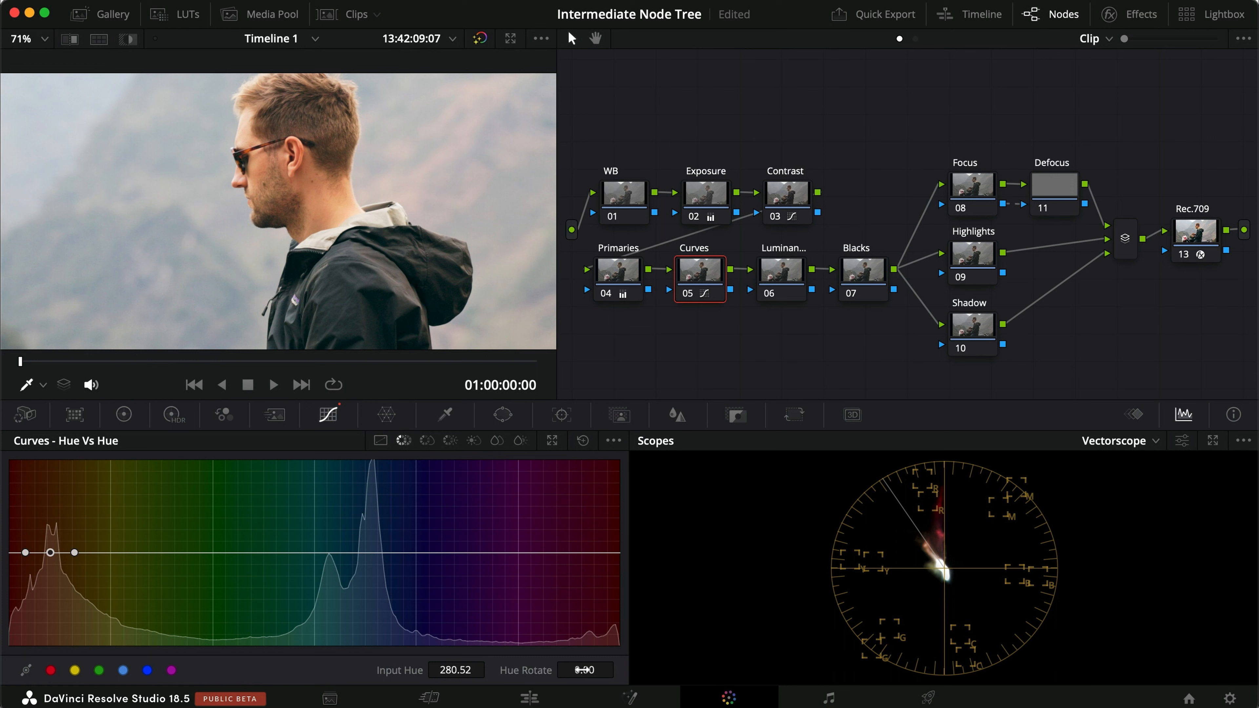
{"action": "left_click", "coordinate": [592, 669]}
{"action": "type", "text": "10"}
{"action": "key", "text": "Return"}
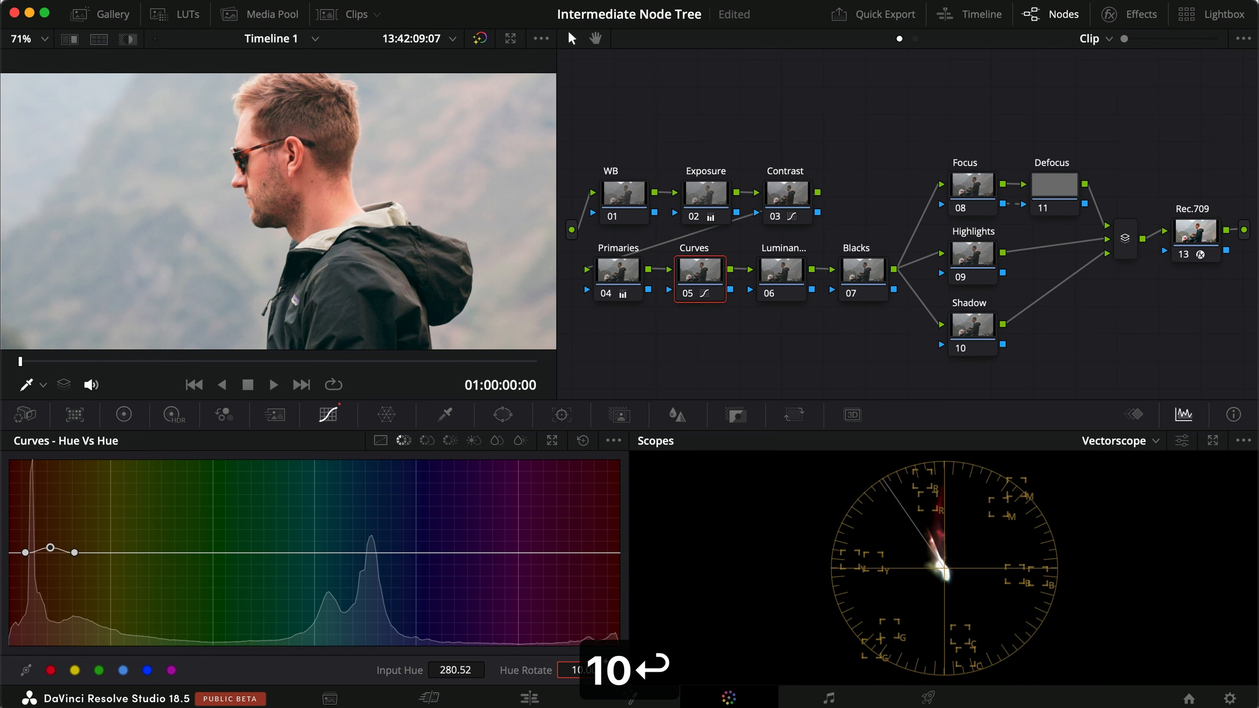
{"action": "left_click", "coordinate": [602, 665]}
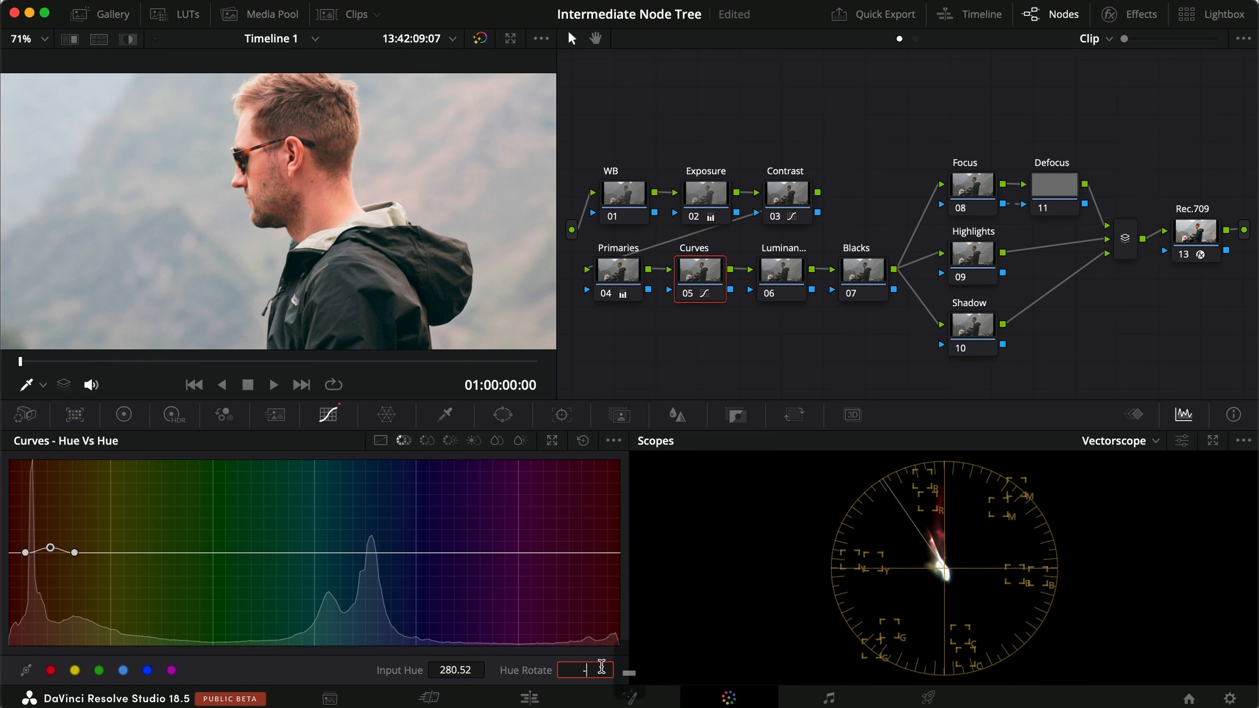
{"action": "type", "text": "-10"}
{"action": "key", "text": "Return"}
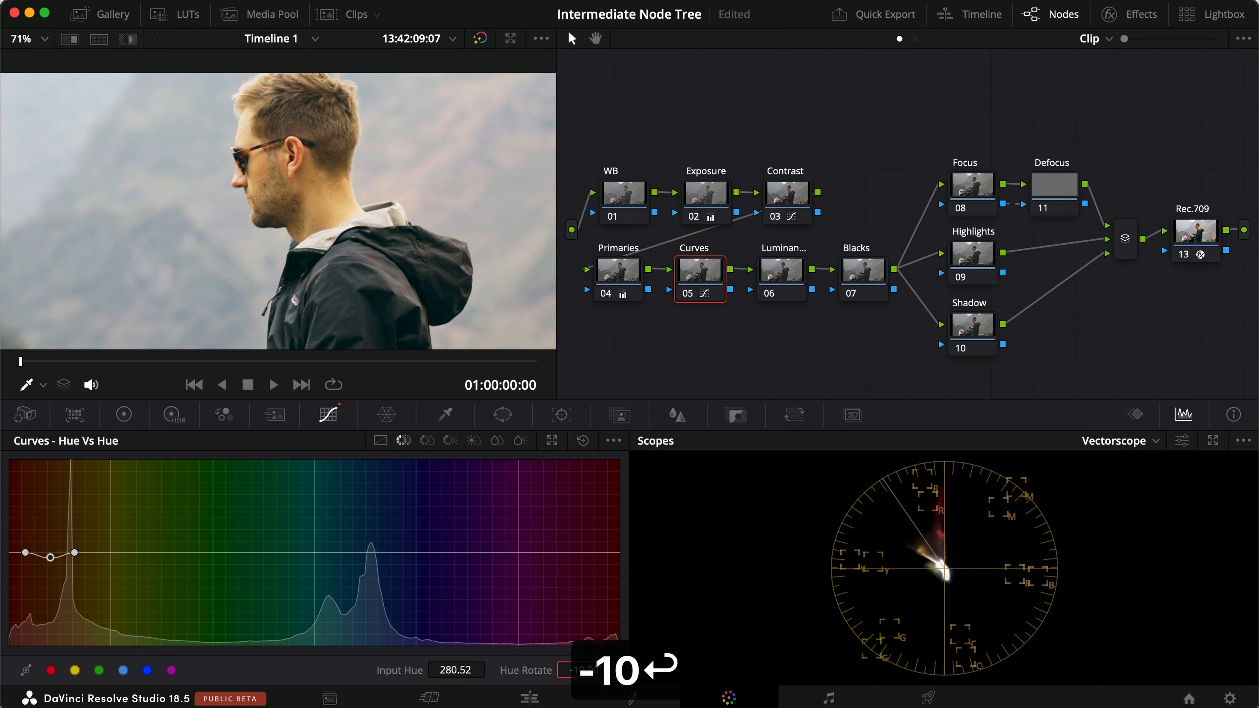
Step: Try a Hue Rotate of -5 on the skin tone point and compare the image with the Curves node on and off
{"action": "left_click", "coordinate": [588, 668]}
{"action": "type", "text": "-5"}
{"action": "key", "text": "Return"}
{"action": "key", "text": "super+d"}
{"action": "key", "text": "super+d"}
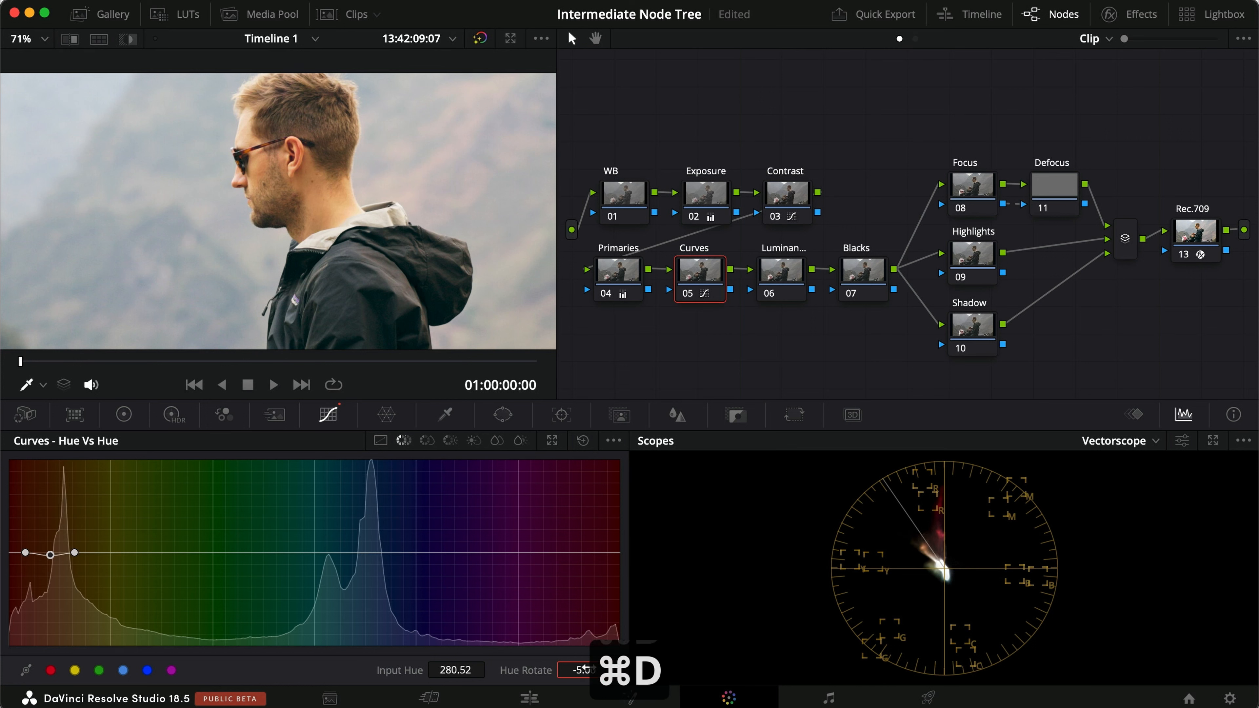
{"action": "key", "text": "super+d"}
{"action": "key", "text": "super+d"}
Step: Try Hue Rotate values of -3 and 3 on the skin tone point, comparing each with the Curves node on and off
{"action": "left_click", "coordinate": [588, 667]}
{"action": "type", "text": "-3"}
{"action": "key", "text": "Return"}
{"action": "key", "text": "super+d"}
{"action": "key", "text": "super+d"}
{"action": "key", "text": "super+d"}
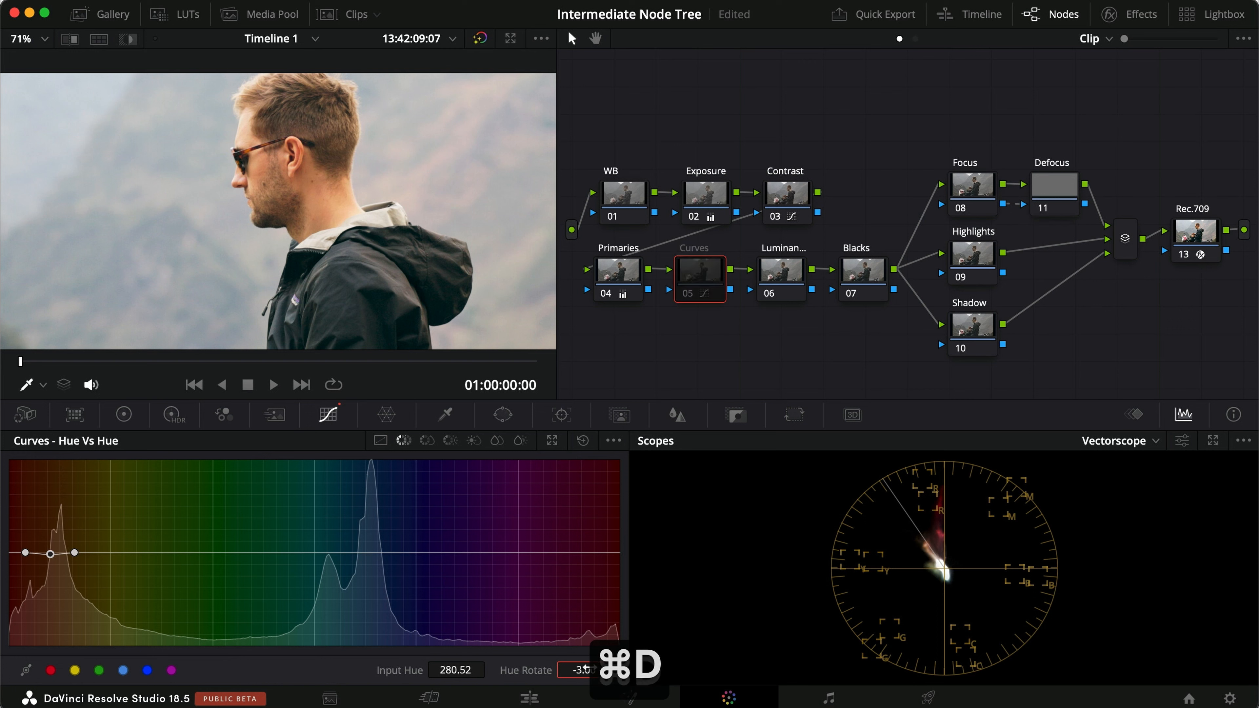
{"action": "key", "text": "super+d"}
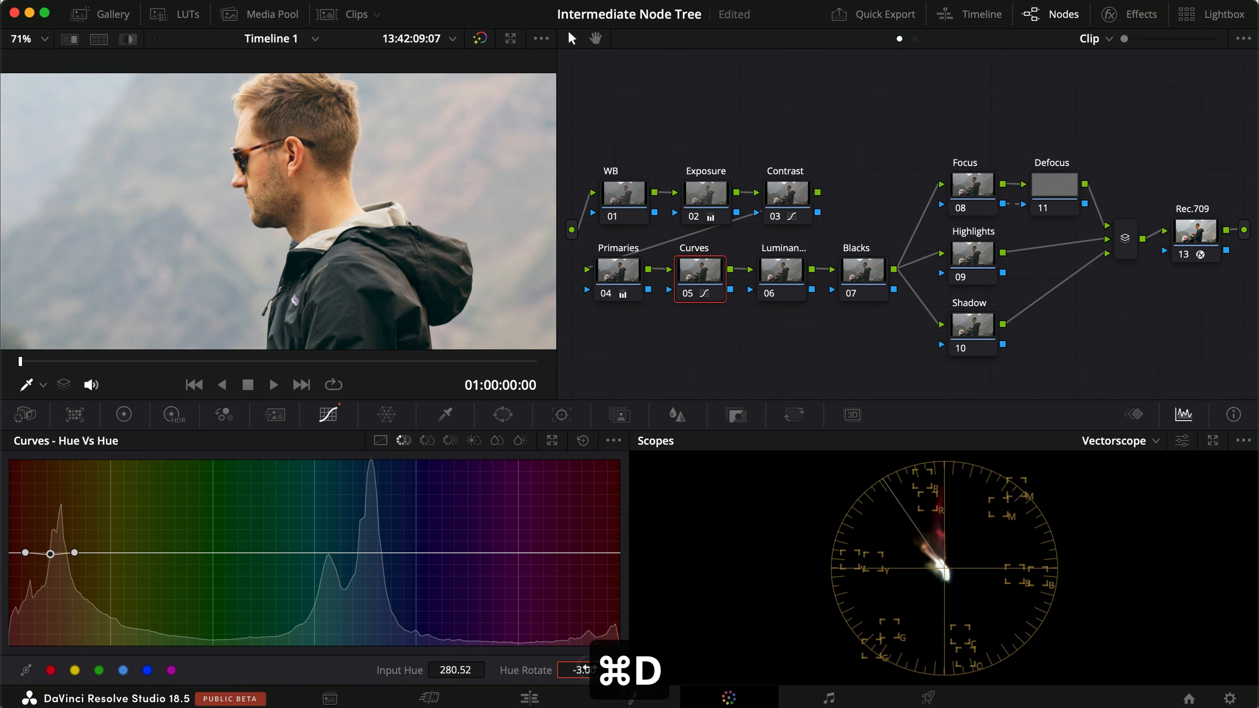
{"action": "type", "text": "3"}
{"action": "key", "text": "Return"}
{"action": "key", "text": "super+d"}
{"action": "key", "text": "super+d"}
Step: Set the skin tone point's Hue Rotate to 2 and compare the Curves node on and off, including full screen
{"action": "type", "text": "2"}
{"action": "key", "text": "Return"}
{"action": "key", "text": "super+d"}
{"action": "key", "text": "super+d"}
{"action": "key", "text": "super+f"}
{"action": "key", "text": "super+d"}
{"action": "key", "text": "super+d"}
{"action": "key", "text": "super+f"}
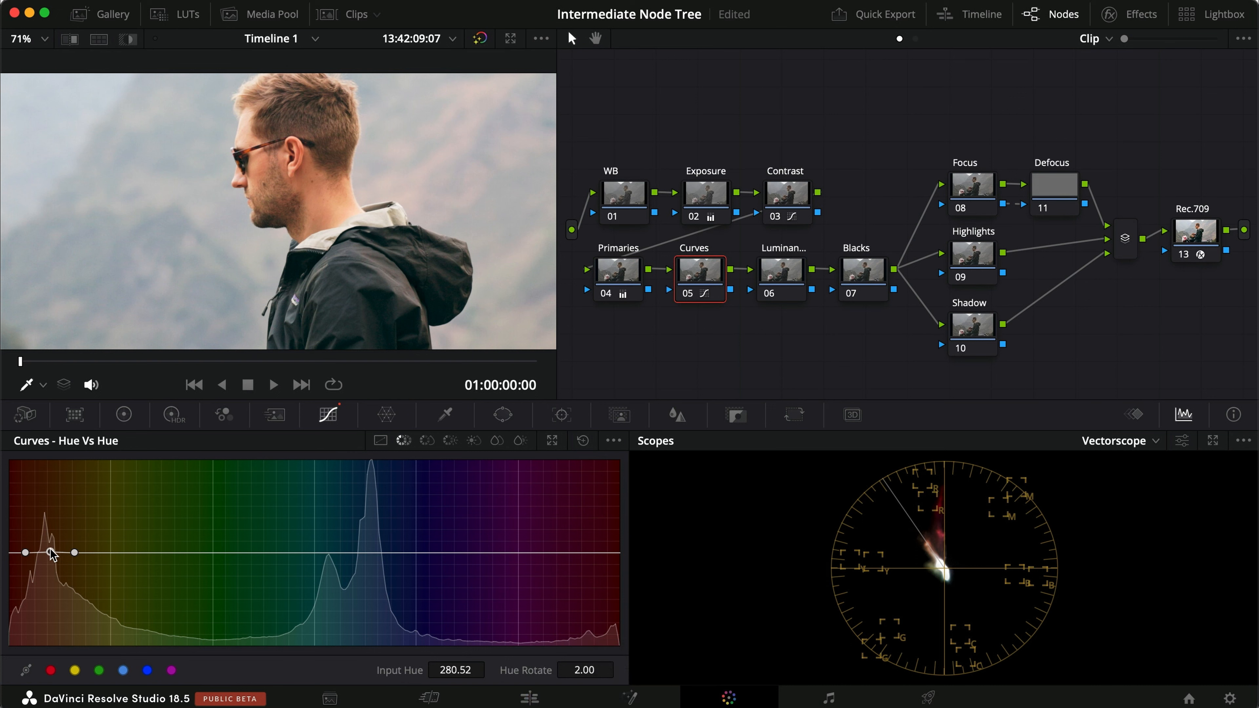
{"action": "key", "text": "super+d"}
{"action": "key", "text": "super+d"}
Step: Set the skin tone point's Saturation to 0.95 on the Hue Vs Sat curve and compare the Curves node on and off
{"action": "left_click", "coordinate": [427, 440]}
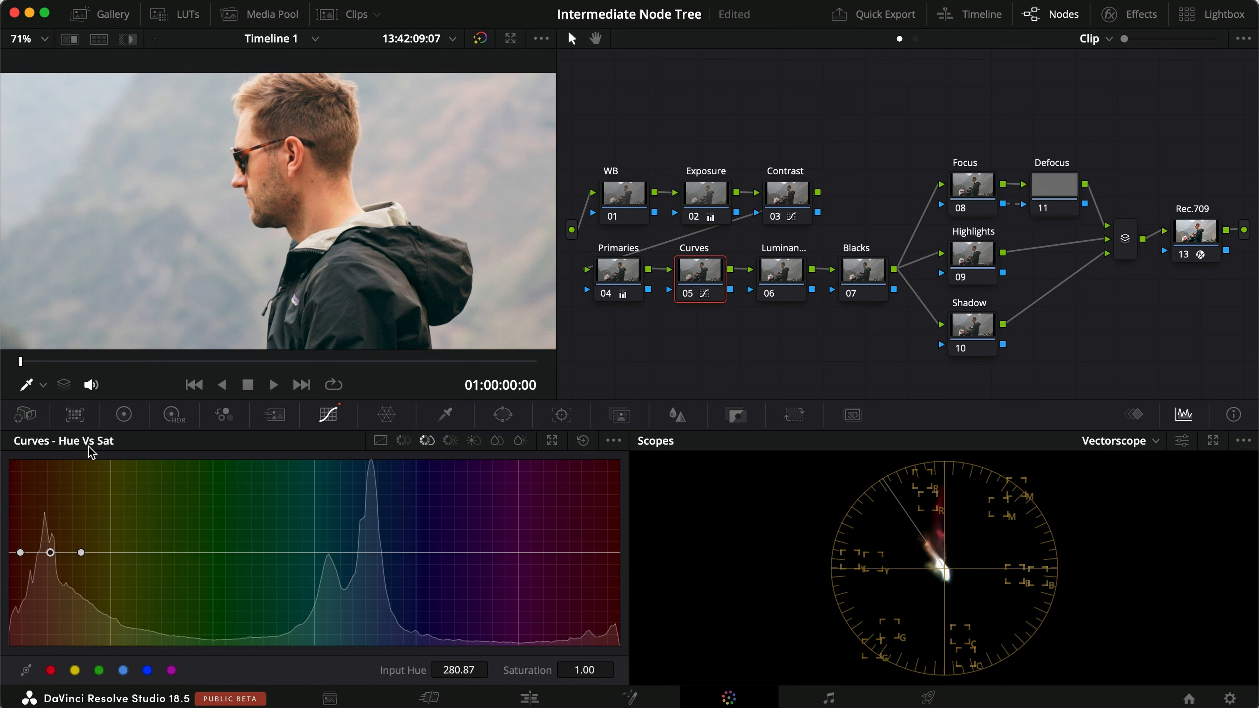
{"action": "left_click", "coordinate": [583, 670]}
{"action": "type", "text": ".95"}
{"action": "key", "text": "Return"}
{"action": "key", "text": "super+d"}
{"action": "key", "text": "super+d"}
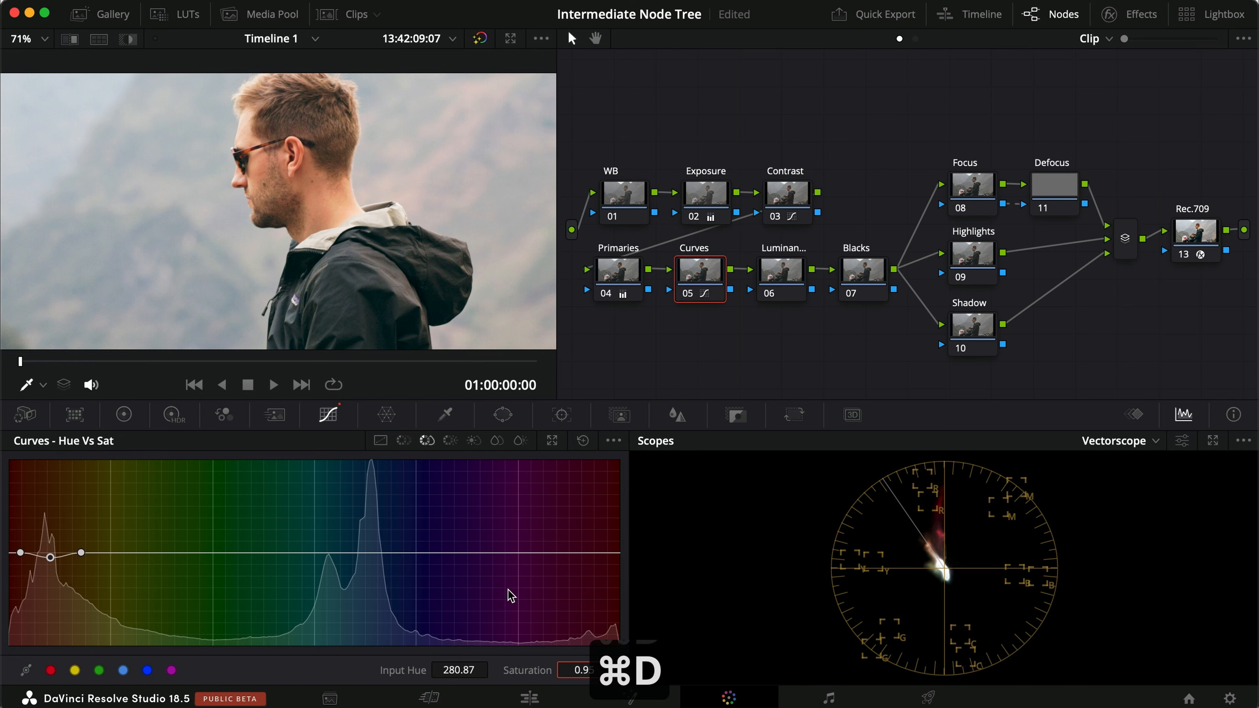
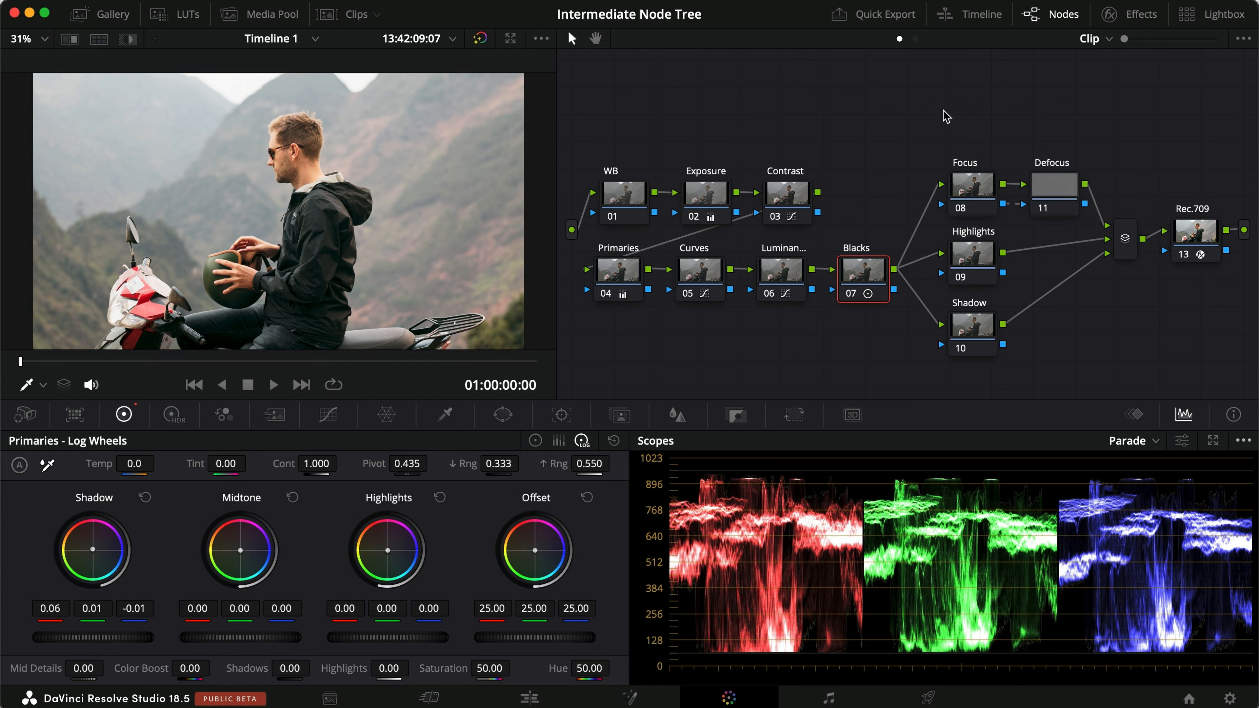
Step: Add a circular window to the Focus node and shape it into a tall ellipse around the rider, Size about 52 and Aspect about 29
{"action": "left_click", "coordinate": [969, 186]}
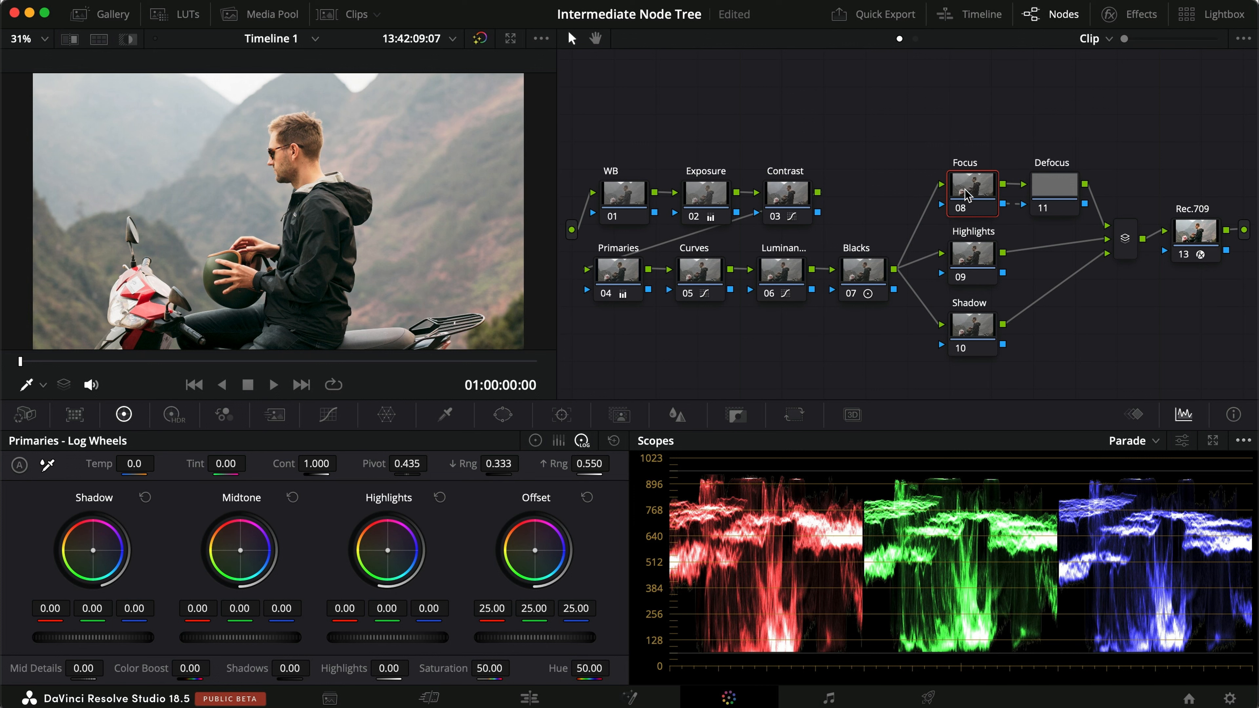
{"action": "left_click", "coordinate": [502, 415]}
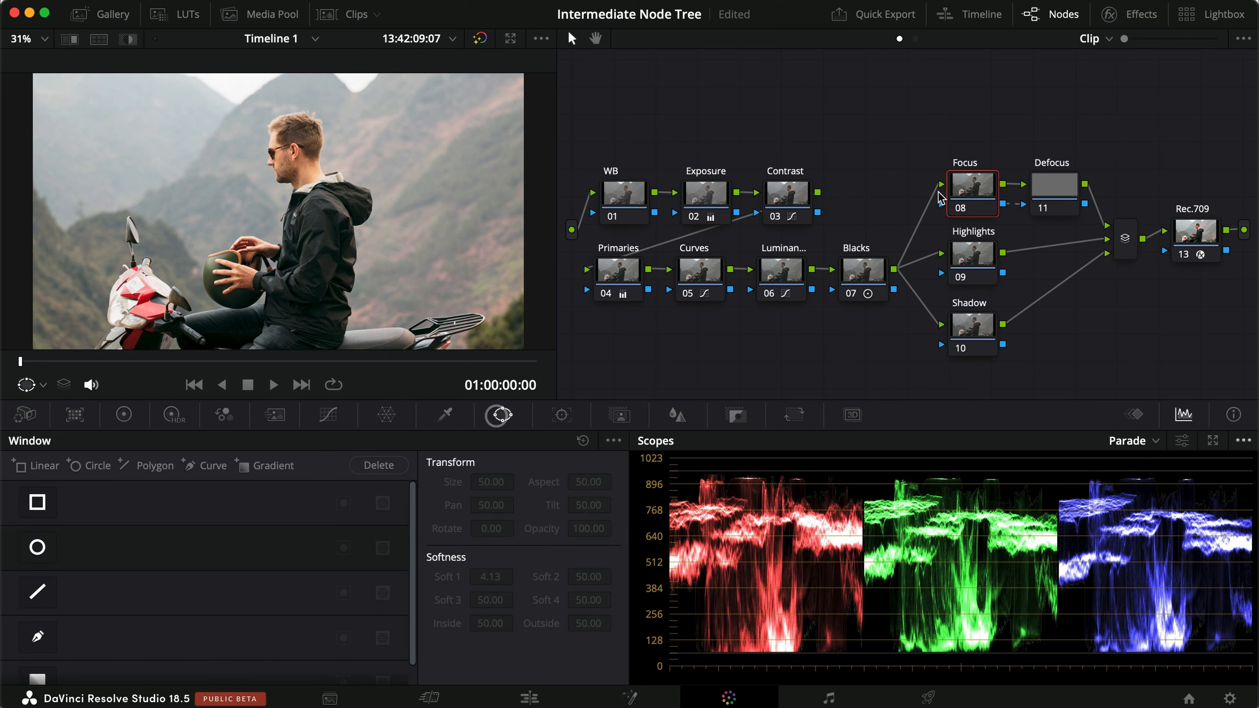
{"action": "left_click", "coordinate": [37, 546]}
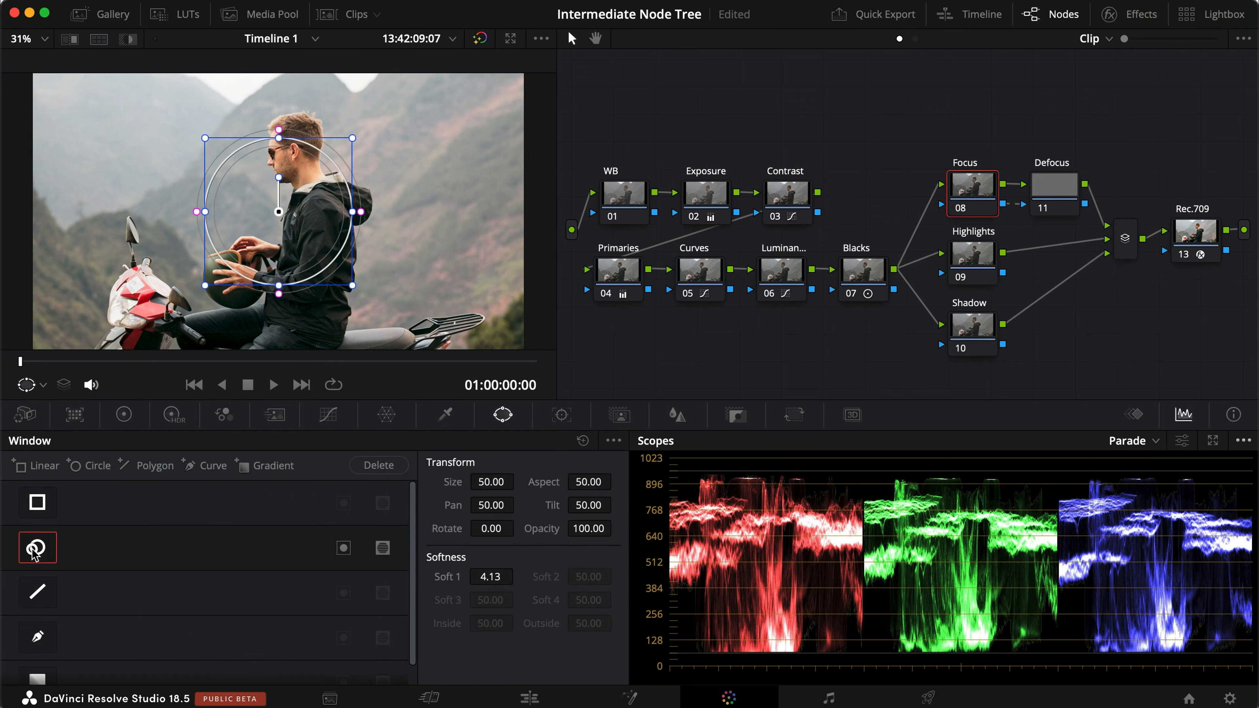
{"action": "left_click_drag", "start_coordinate": [280, 264], "coordinate": [290, 312]}
{"action": "left_click_drag", "start_coordinate": [143, 362], "coordinate": [30, 362]}
{"action": "left_click_drag", "start_coordinate": [273, 237], "coordinate": [276, 292]}
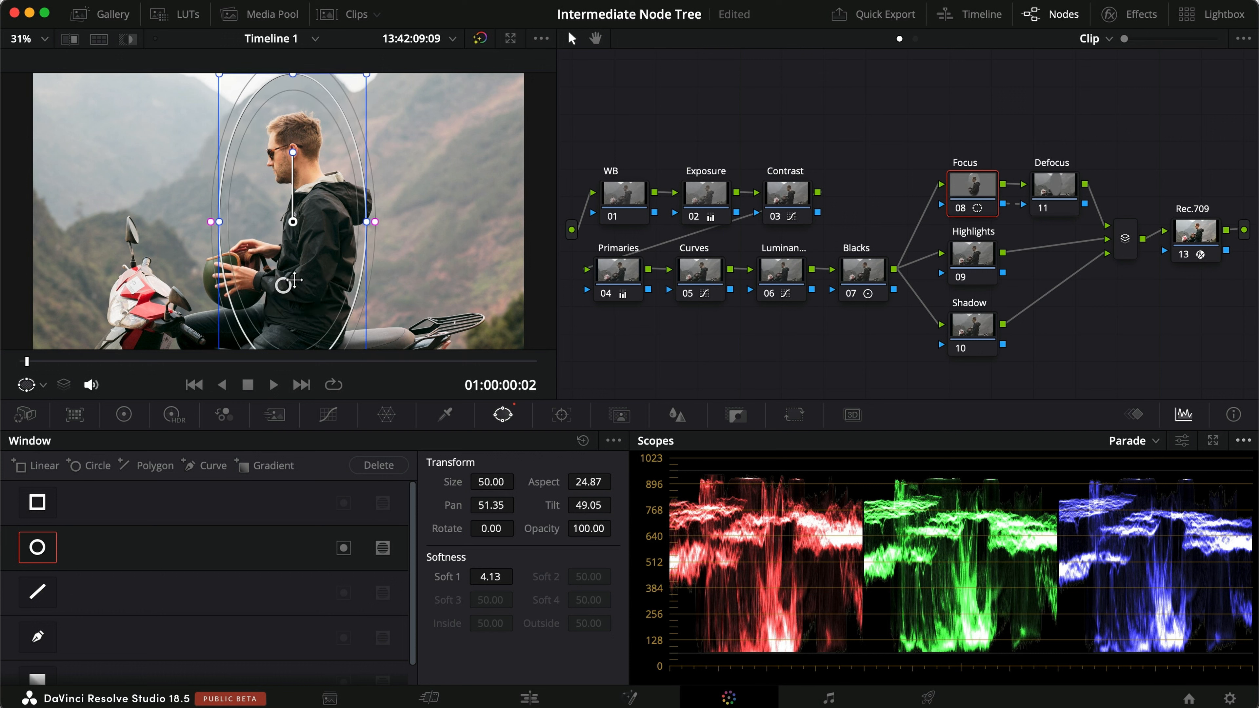
{"action": "mouse_move", "coordinate": [359, 220]}
{"action": "left_mouse_down"}
{"action": "mouse_move", "coordinate": [379, 222]}
{"action": "mouse_move", "coordinate": [339, 232]}
{"action": "left_mouse_up"}
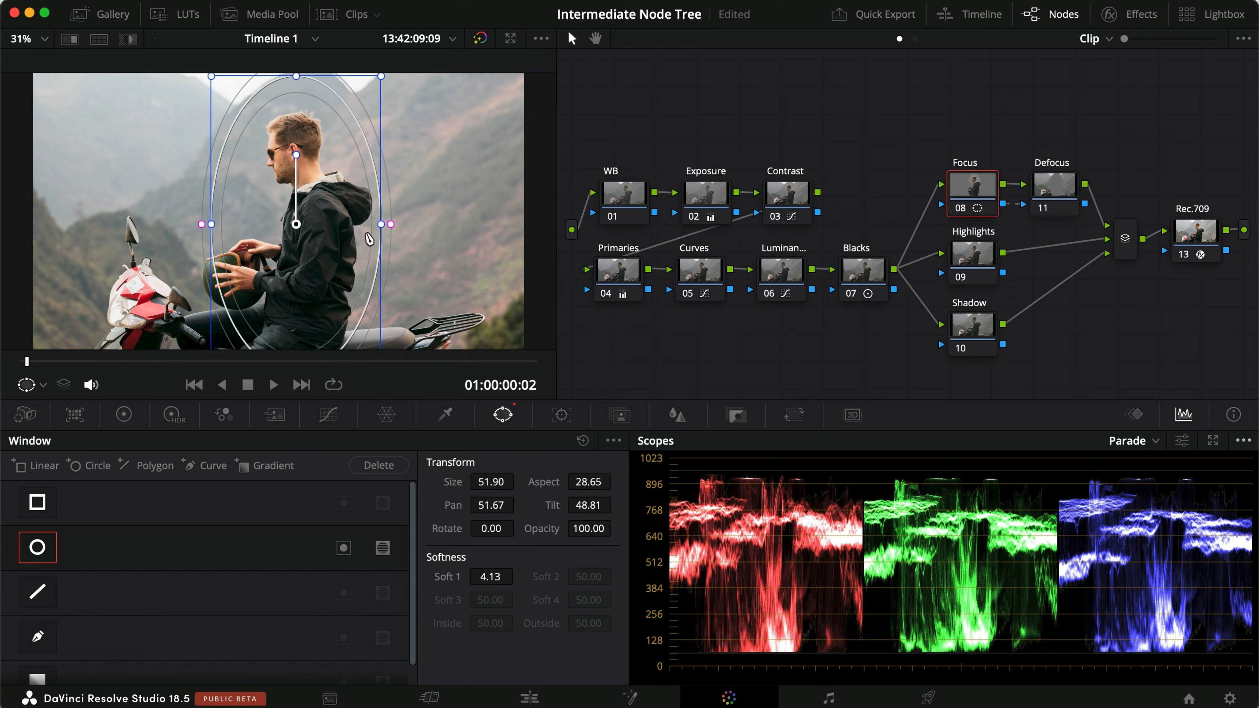
Step: With the matte highlighted, soften the Focus window's edge to 36.00 and enlarge it to Size about 55 and Aspect about 31
{"action": "key", "text": "shift+h"}
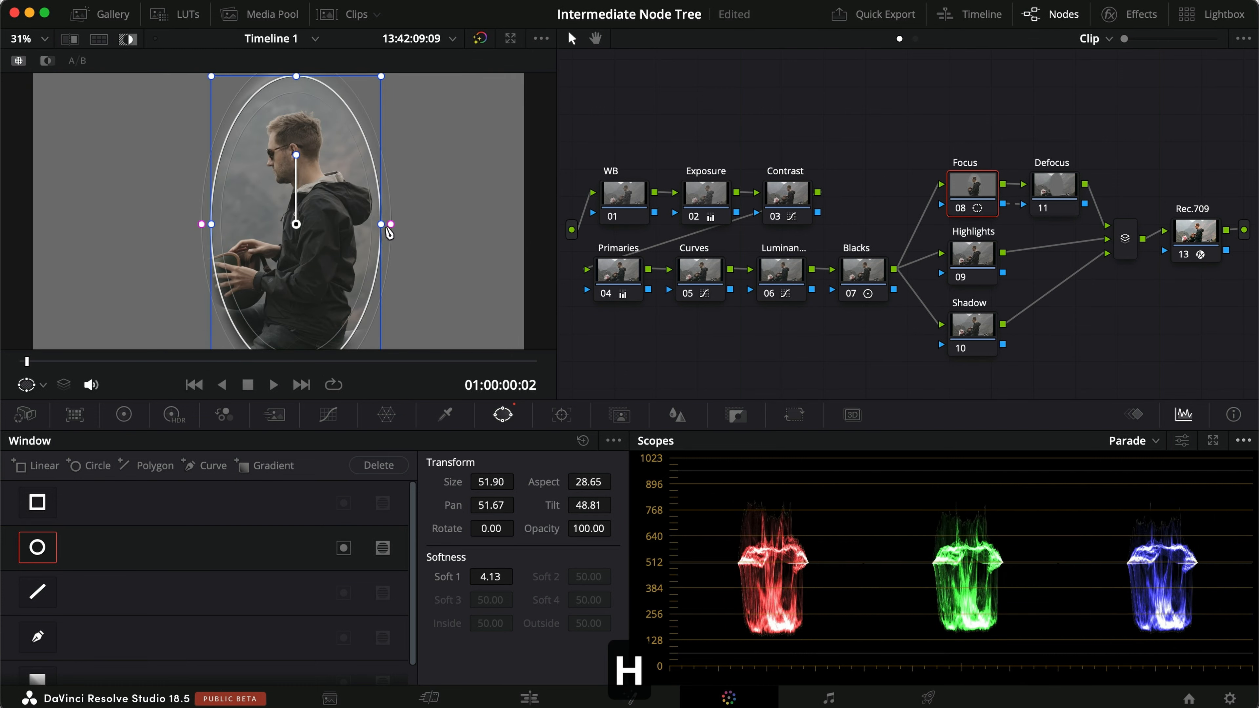
{"action": "left_click_drag", "start_coordinate": [393, 229], "coordinate": [508, 236]}
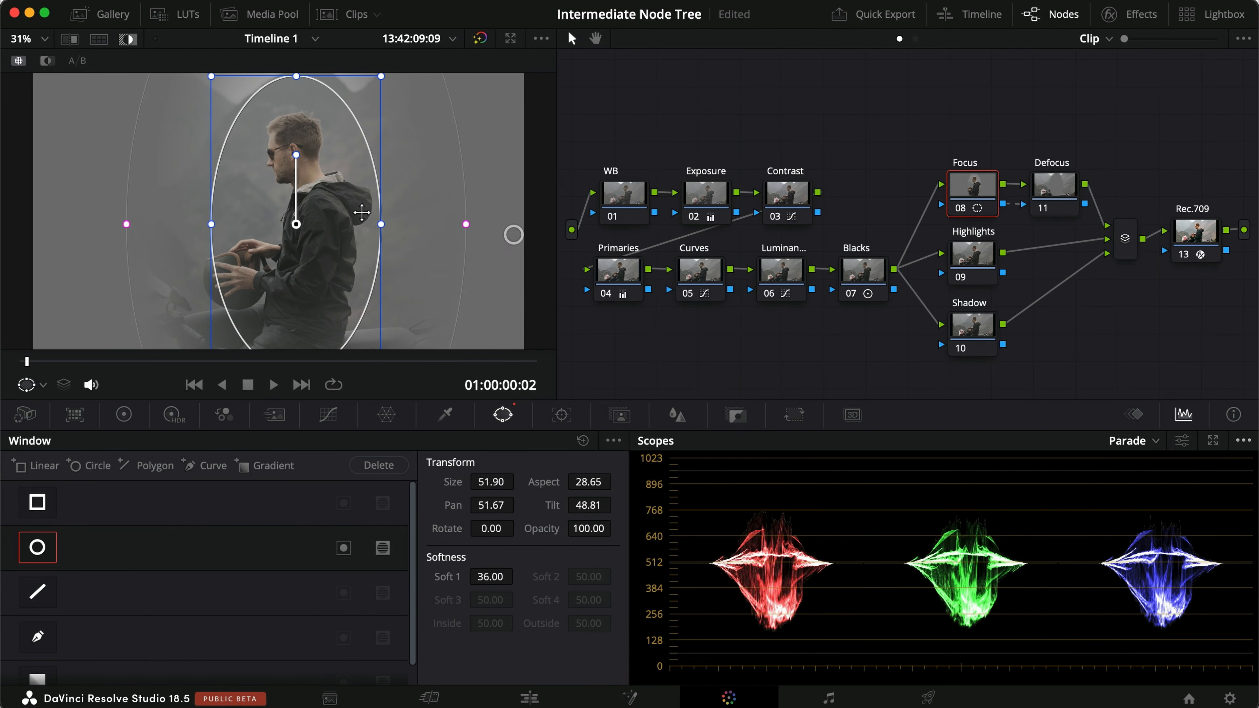
{"action": "left_click_drag", "start_coordinate": [346, 212], "coordinate": [402, 241]}
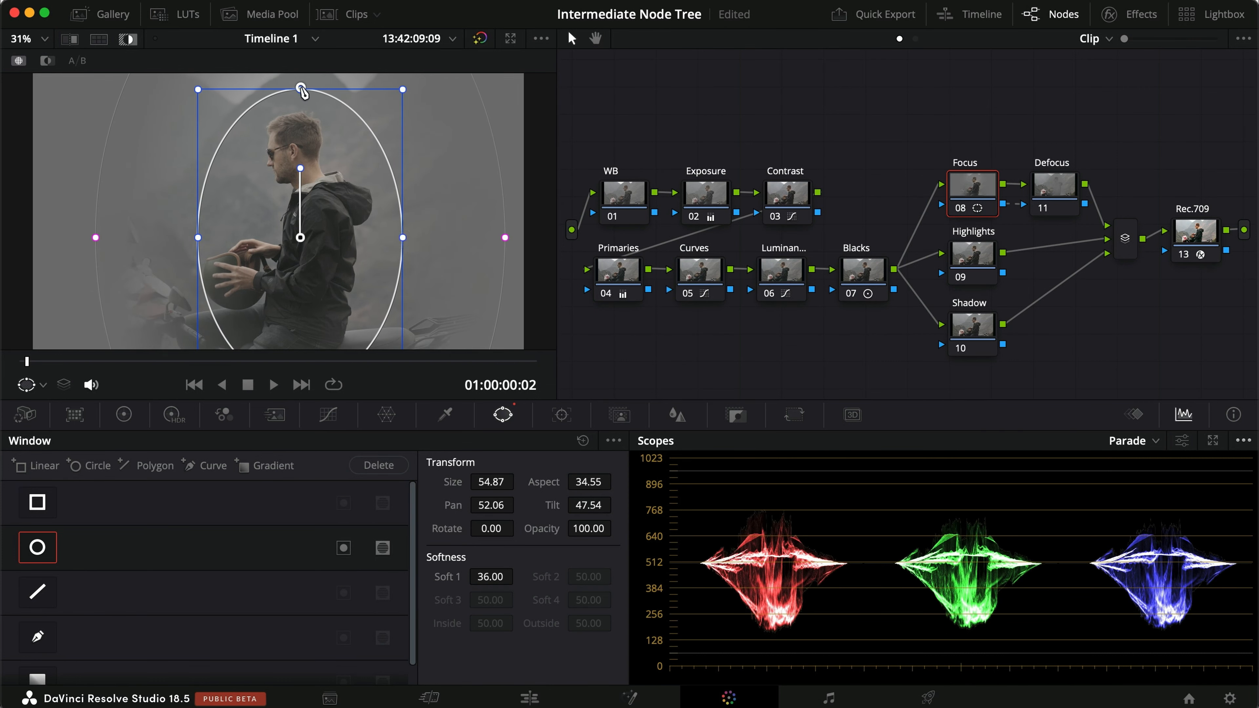
{"action": "left_click_drag", "start_coordinate": [301, 89], "coordinate": [301, 76]}
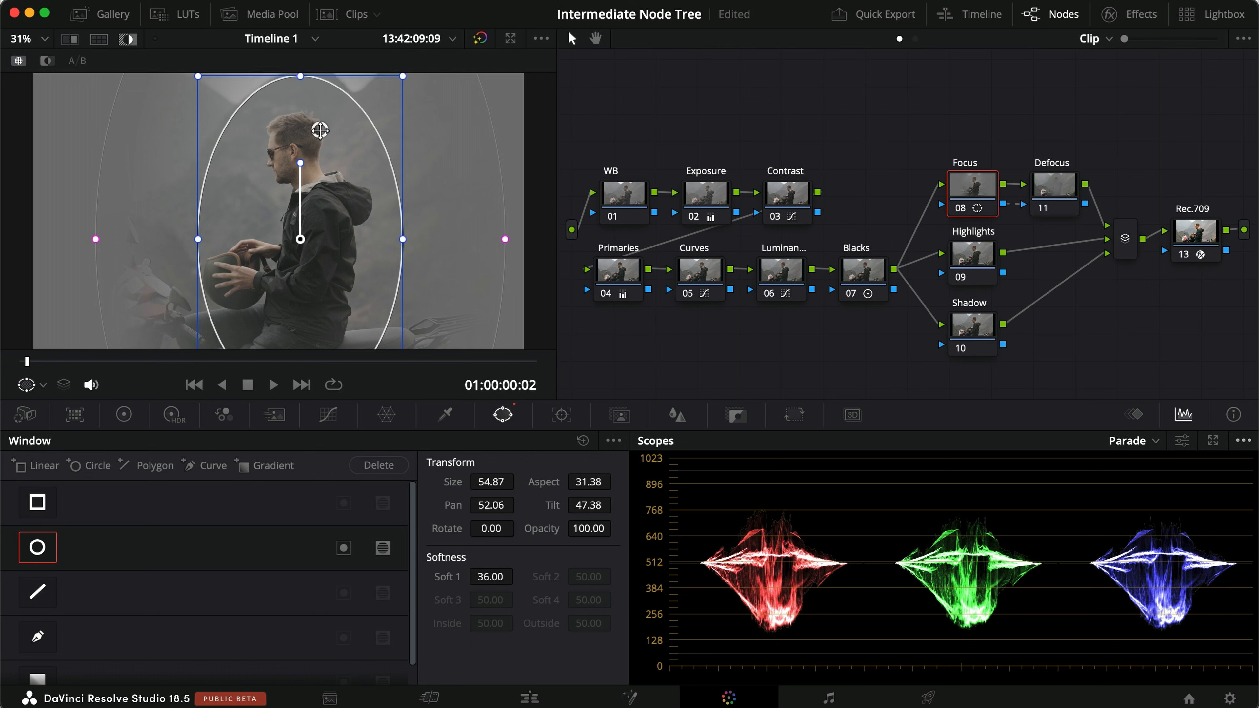
{"action": "key", "text": "shift+h"}
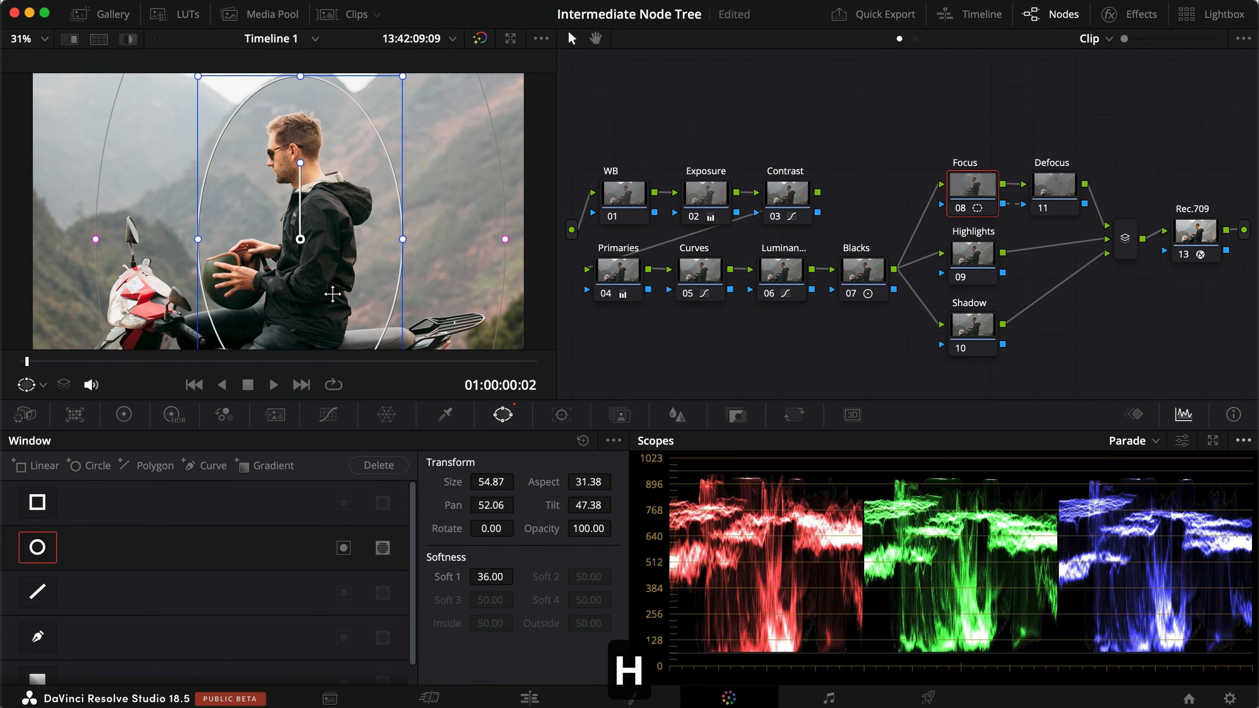
Step: Brighten the Focus node's custom curve by slightly raising an upper-midtone point, and anchor the shadows with a second point
{"action": "left_click", "coordinate": [328, 414]}
{"action": "left_click", "coordinate": [381, 440]}
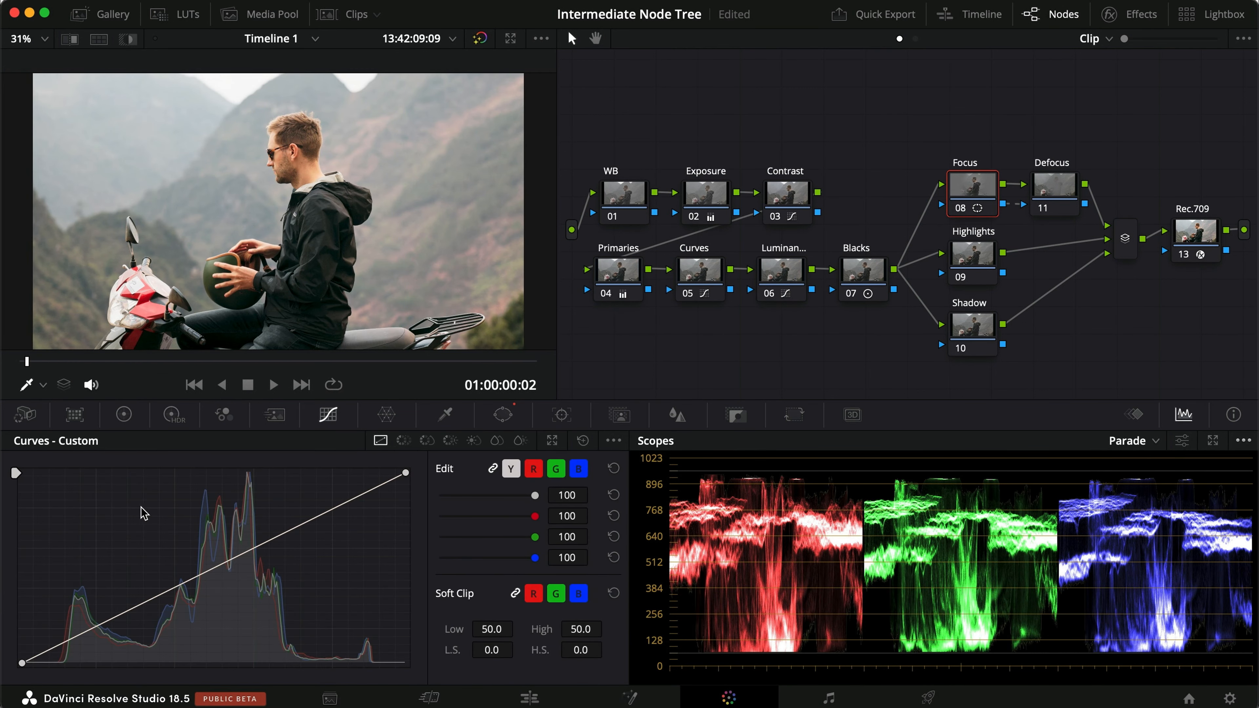
{"action": "left_click_drag", "start_coordinate": [287, 532], "coordinate": [285, 524]}
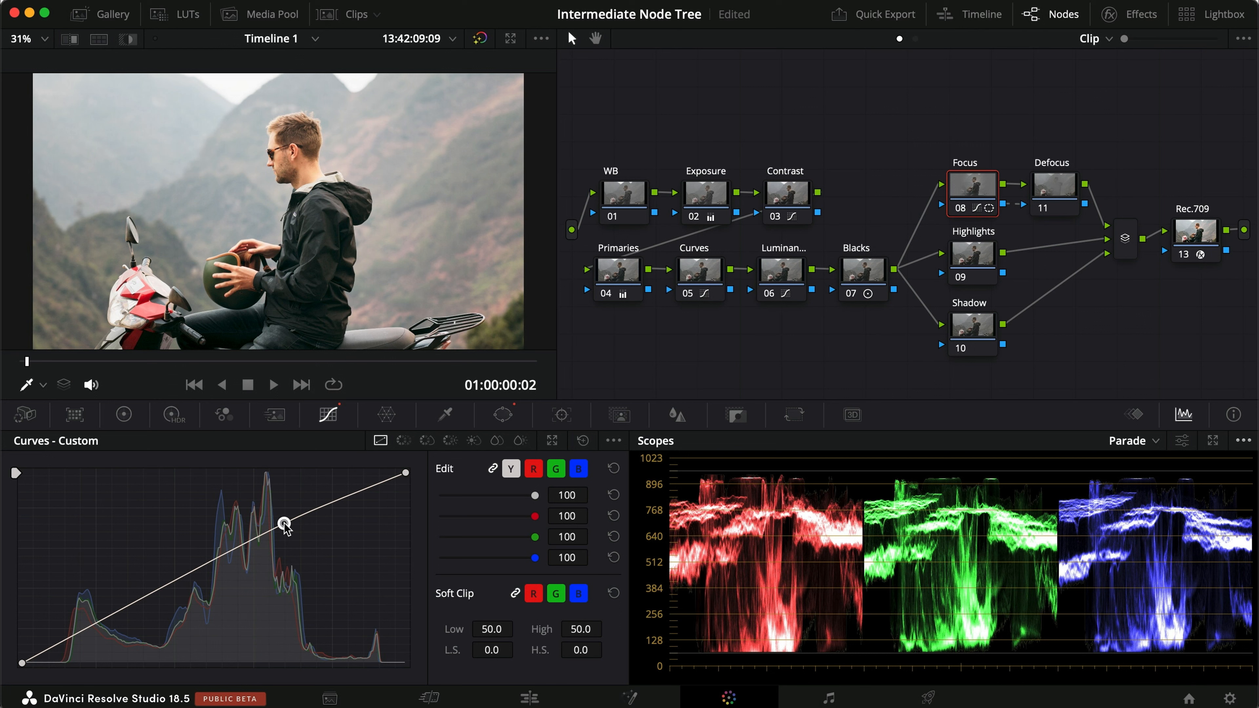
{"action": "left_click_drag", "start_coordinate": [115, 617], "coordinate": [114, 616]}
Step: Compare the Focus node on and off, including full screen, and save the project
{"action": "key", "text": "super+f"}
{"action": "key", "text": "super+d"}
{"action": "key", "text": "super+d"}
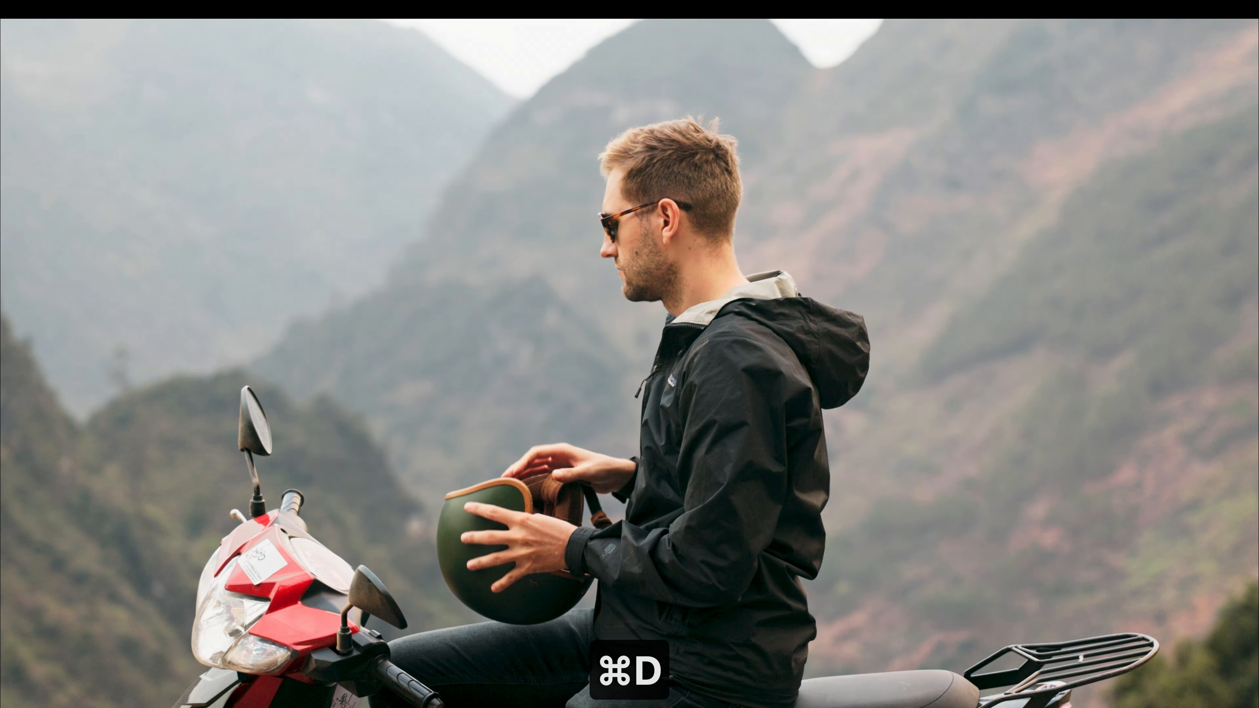
{"action": "key", "text": "super+d"}
{"action": "key", "text": "super+f"}
{"action": "key", "text": "super+d"}
{"action": "key", "text": "super+d"}
{"action": "key", "text": "super+s"}
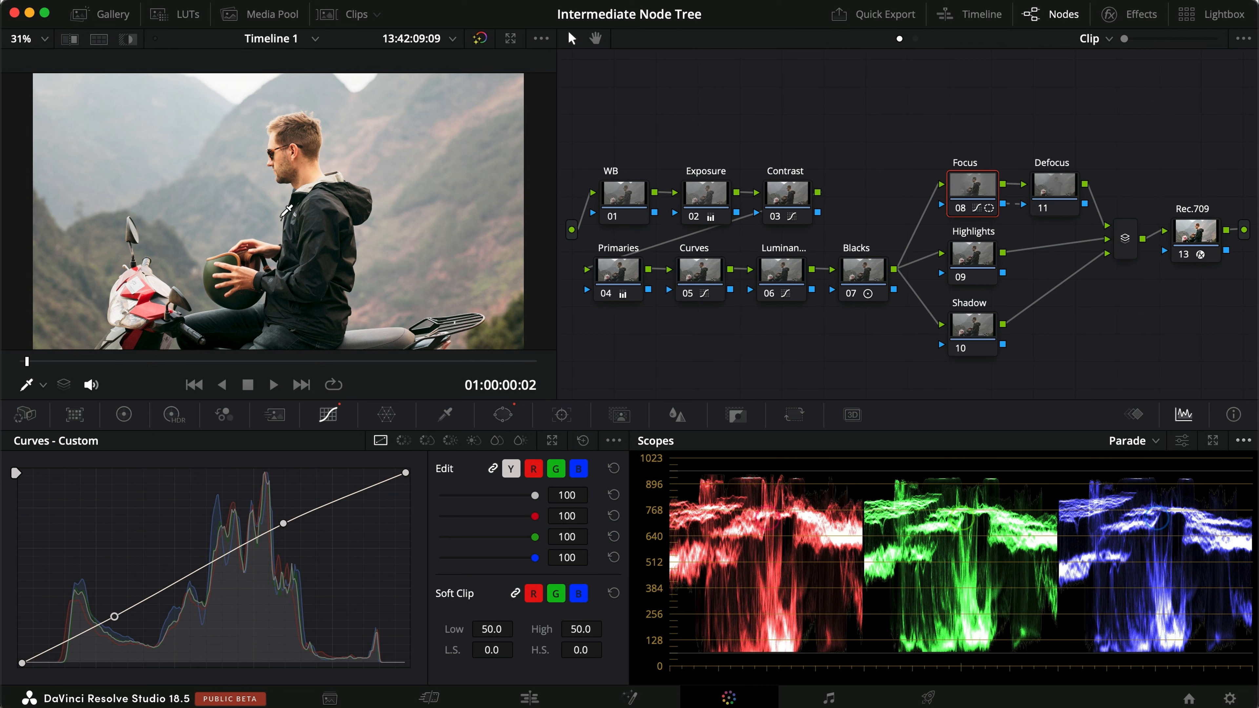
{"action": "key", "text": "super+d"}
{"action": "key", "text": "super+d"}
{"action": "key", "text": "super+s"}
Step: Look at the Add Outside option for the Focus node and preview the area covered by the Defocus node's matte
{"action": "right_click", "coordinate": [967, 194]}
{"action": "mouse_move", "coordinate": [1011, 279]}
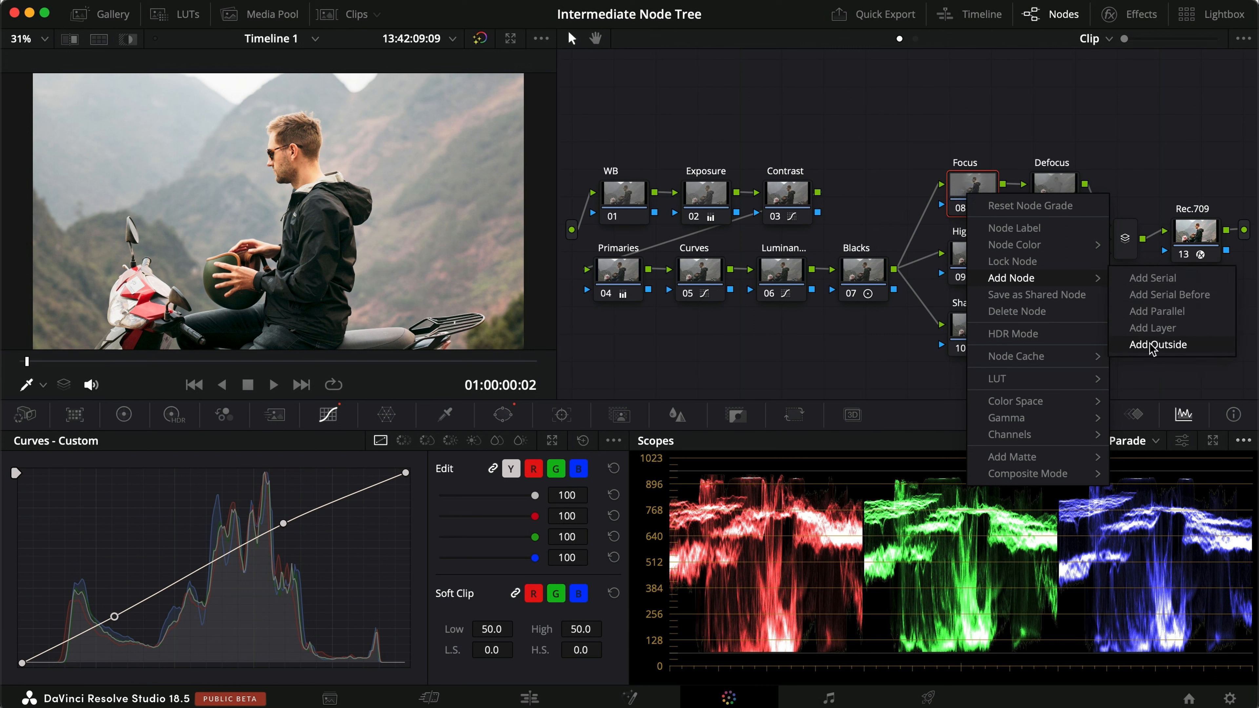
{"action": "left_click", "coordinate": [1055, 191]}
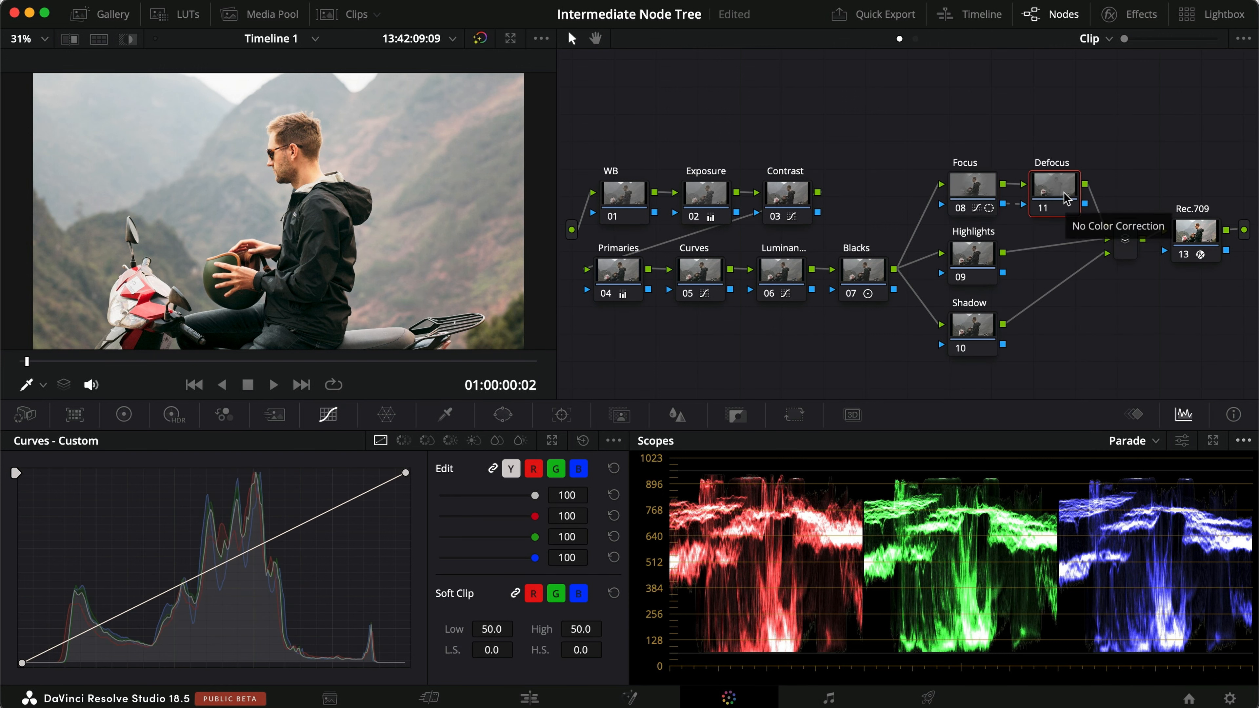
{"action": "key", "text": "shift+h"}
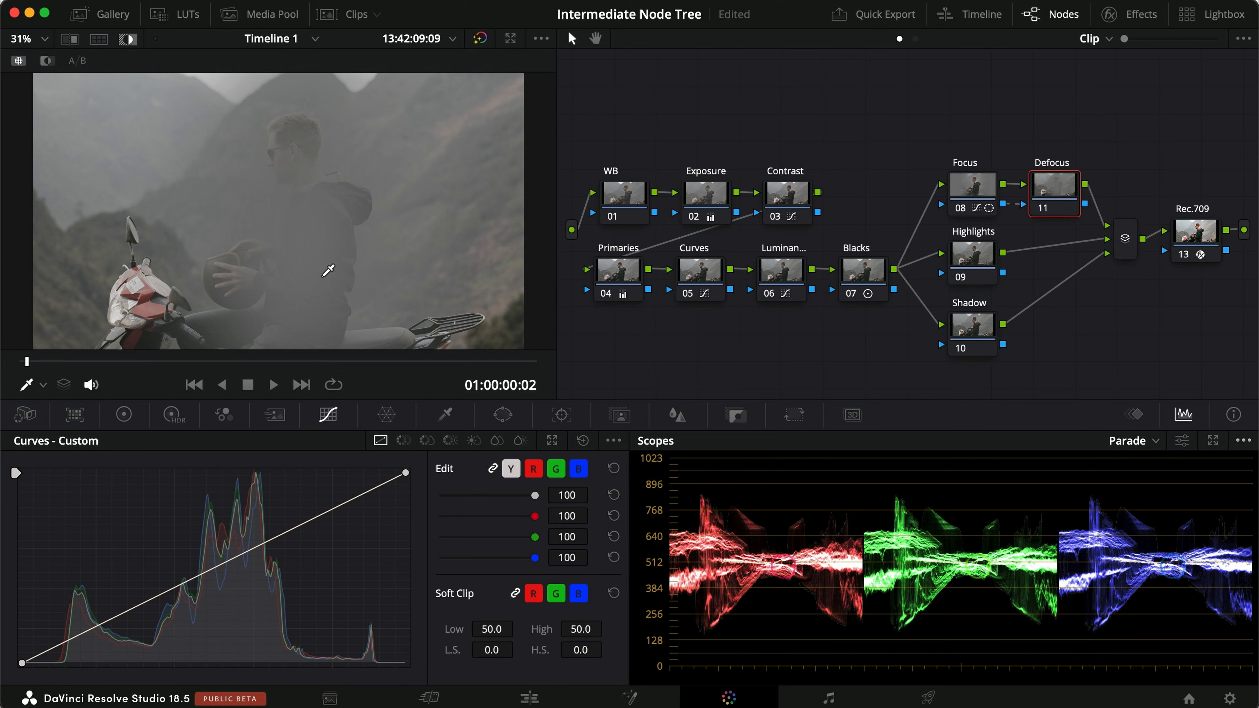
{"action": "key", "text": "shift+h"}
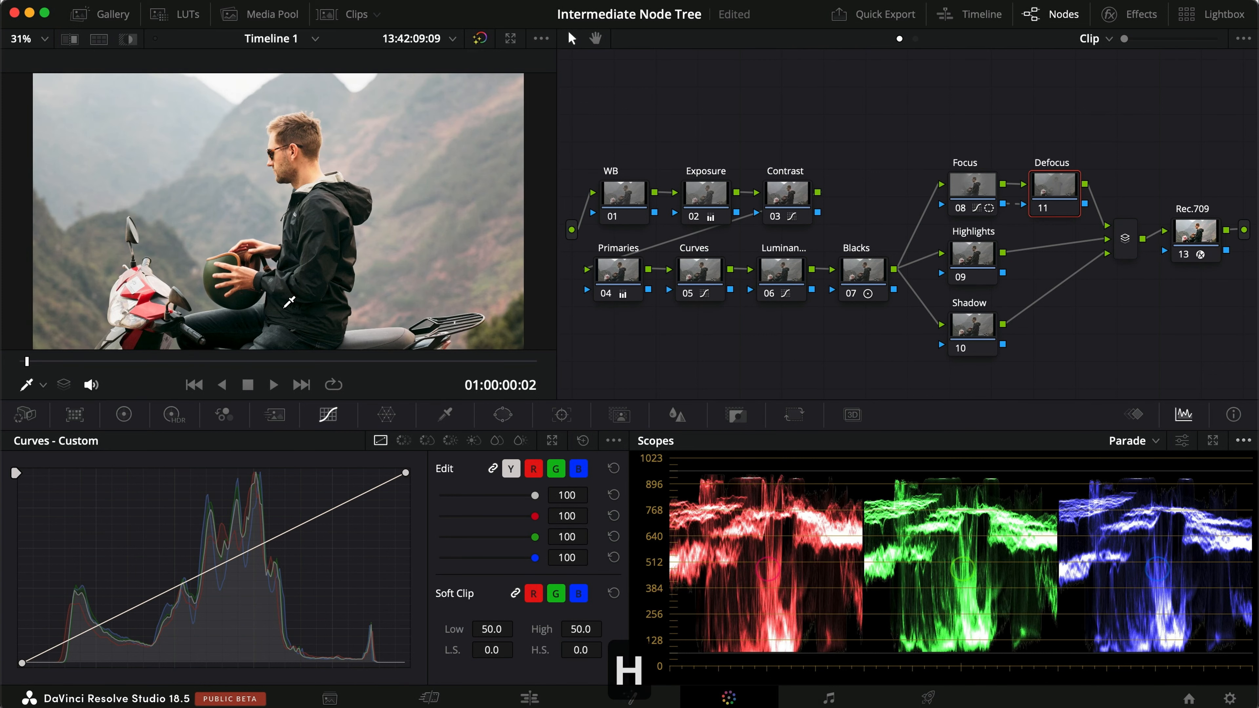
Step: Darken the Defocus node's surroundings by lowering Gamma to -0.04 on the primary color wheels
{"action": "left_click", "coordinate": [123, 414]}
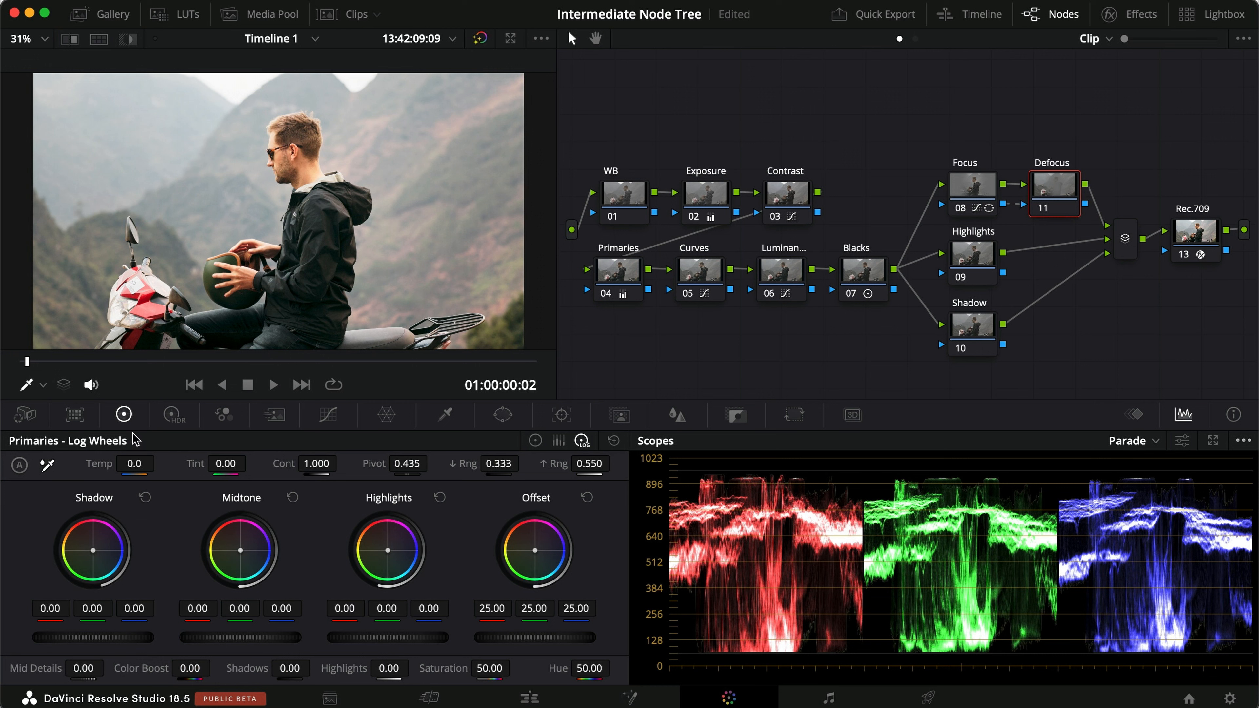
{"action": "left_click", "coordinate": [534, 441]}
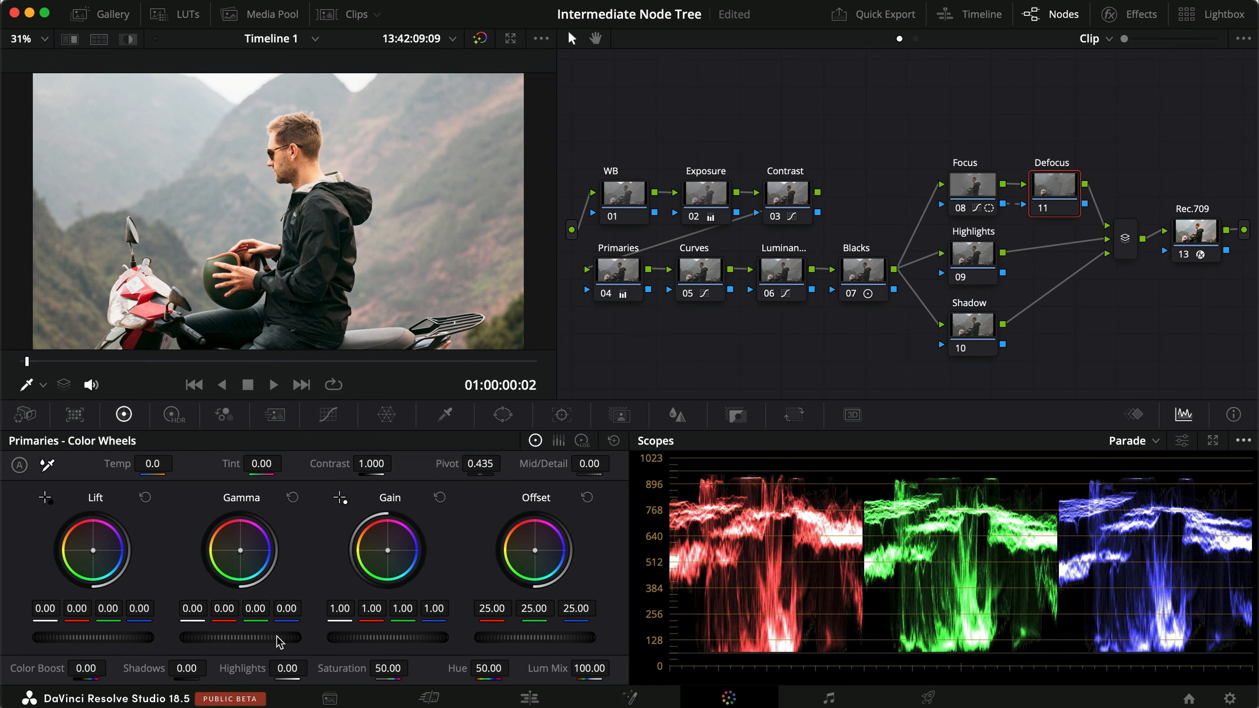
{"action": "left_click_drag", "start_coordinate": [266, 640], "coordinate": [35, 634]}
Step: Compare the image with the Defocus node on and off, including full screen
{"action": "key", "text": "super+d"}
{"action": "key", "text": "super+d"}
{"action": "key", "text": "super+d"}
{"action": "key", "text": "super+d"}
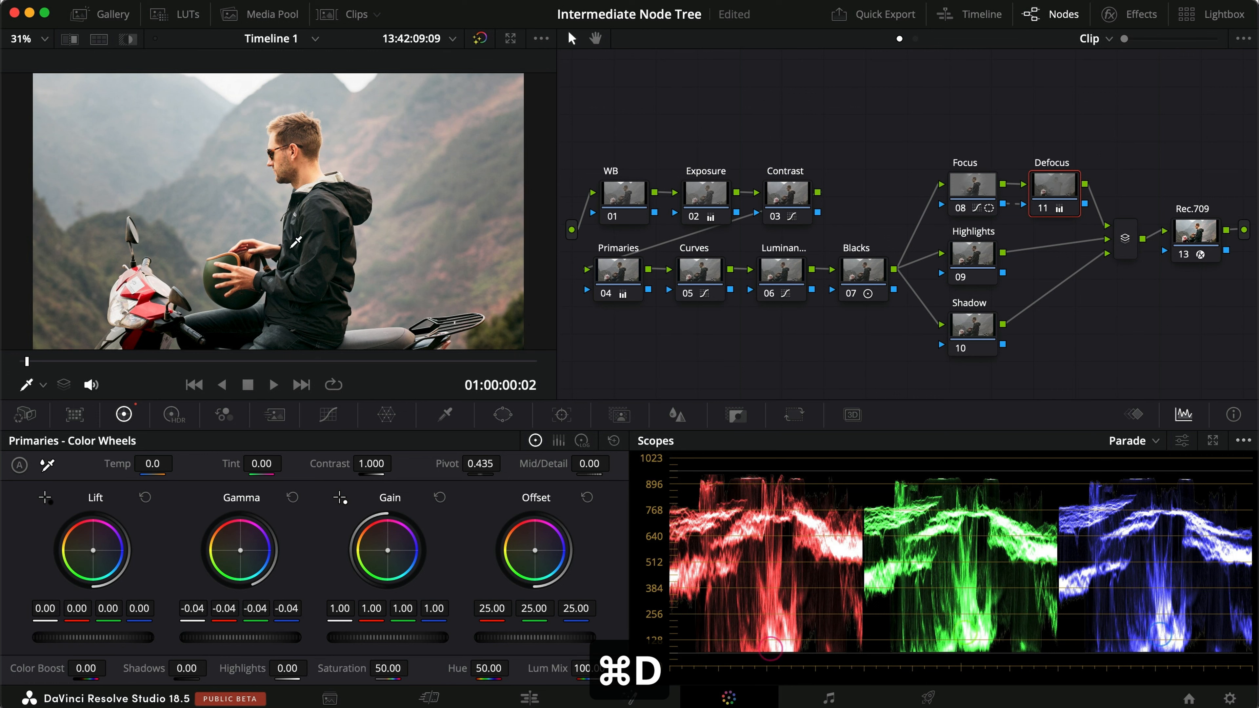
{"action": "key", "text": "super+d"}
{"action": "key", "text": "super+d"}
{"action": "key", "text": "super+f"}
{"action": "key", "text": "super+d"}
{"action": "key", "text": "super+d"}
{"action": "key", "text": "super+f"}
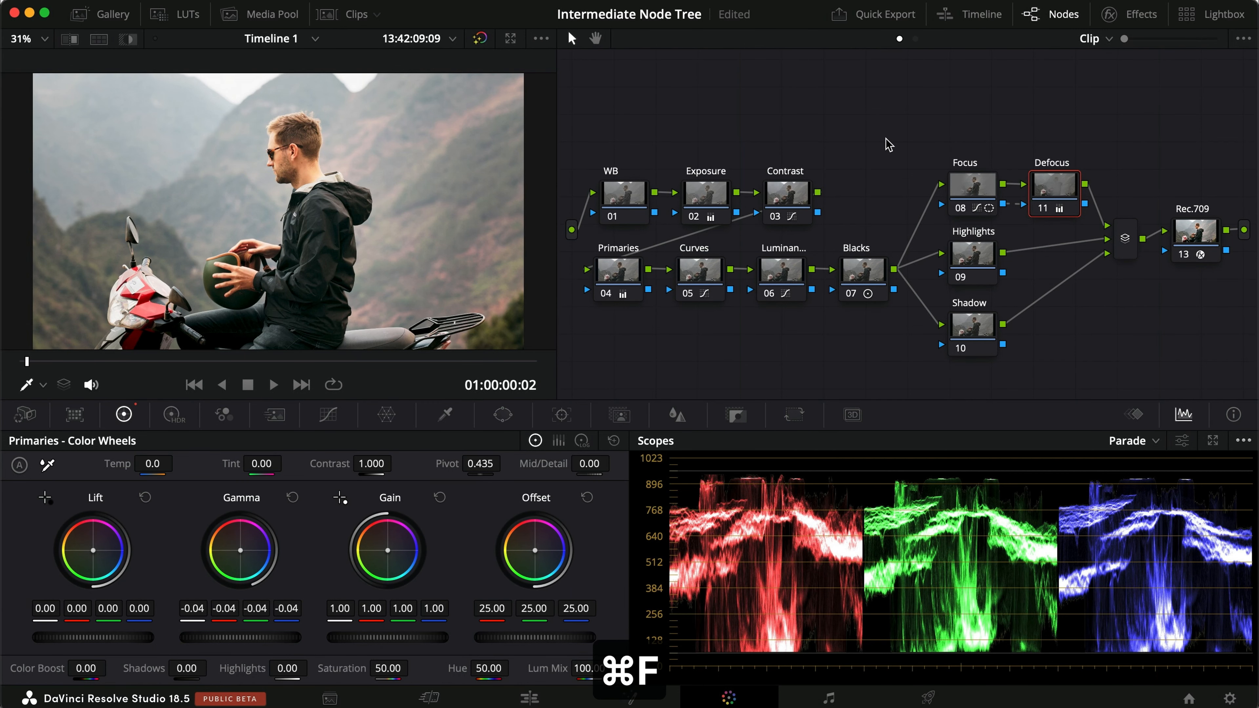
Step: Compare the image repeatedly with the Focus node on and off, mostly in full screen
{"action": "left_click", "coordinate": [973, 184]}
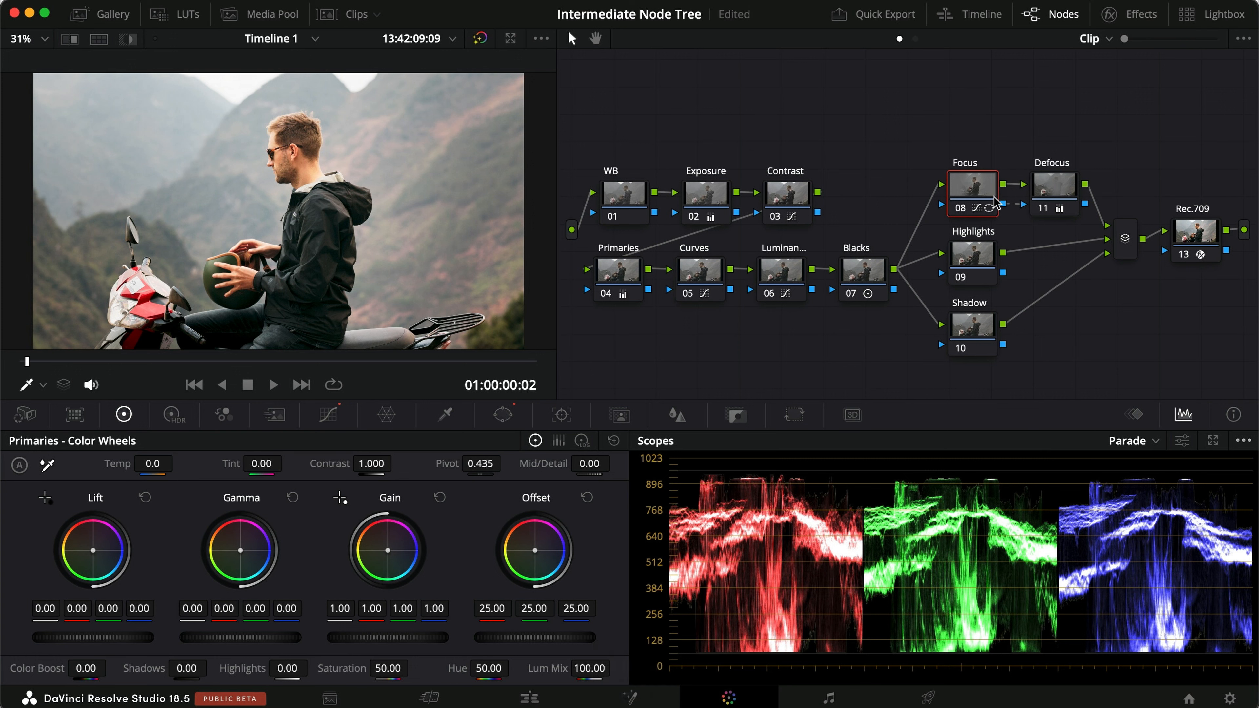
{"action": "key", "text": "super+d"}
{"action": "key", "text": "super+d"}
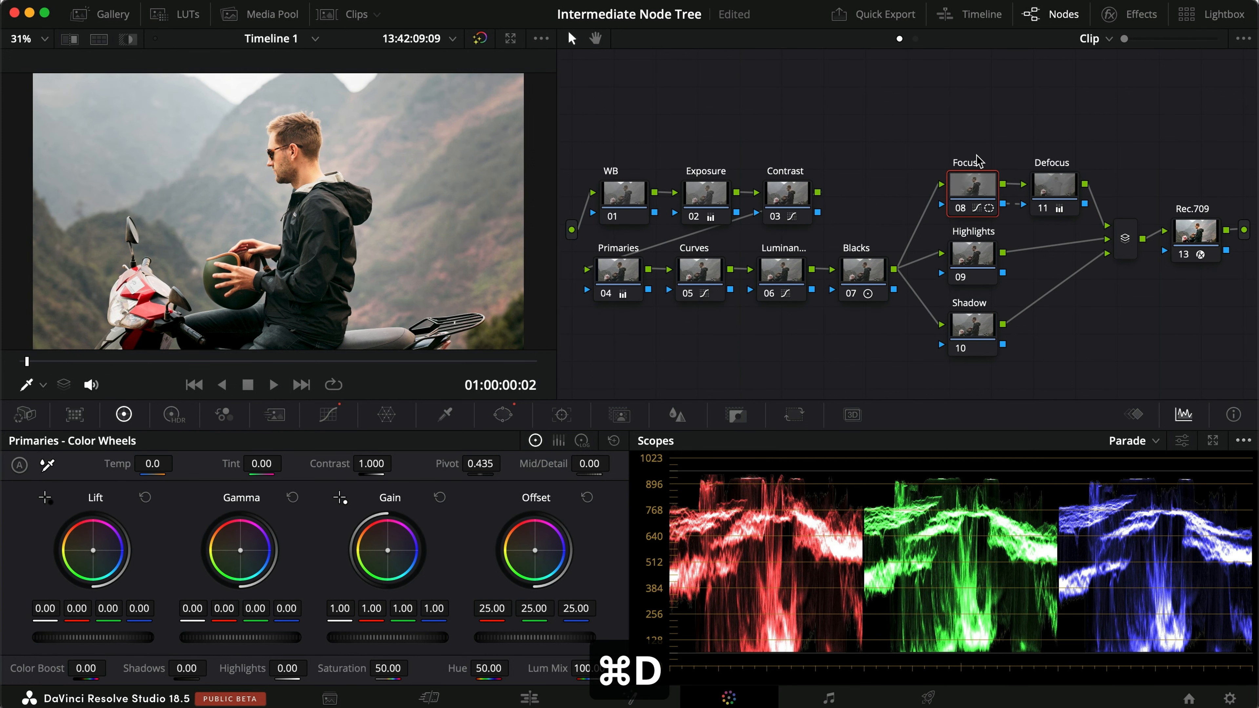
{"action": "key", "text": "super+f"}
{"action": "key", "text": "super+d"}
{"action": "key", "text": "super+d"}
{"action": "key", "text": "super+d"}
{"action": "key", "text": "super+d"}
{"action": "key", "text": "super+d"}
{"action": "key", "text": "super+d"}
{"action": "key", "text": "super+d"}
{"action": "key", "text": "super+d"}
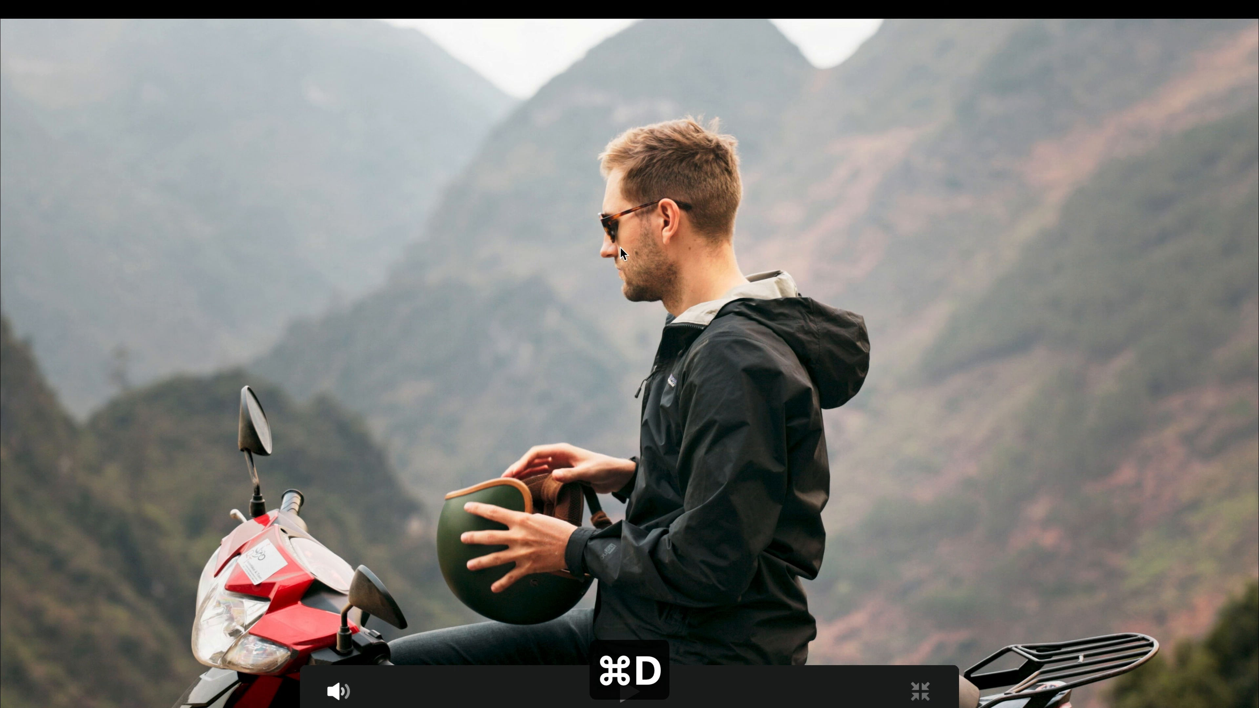
{"action": "key", "text": "super+d"}
{"action": "key", "text": "super+d"}
{"action": "key", "text": "super+d"}
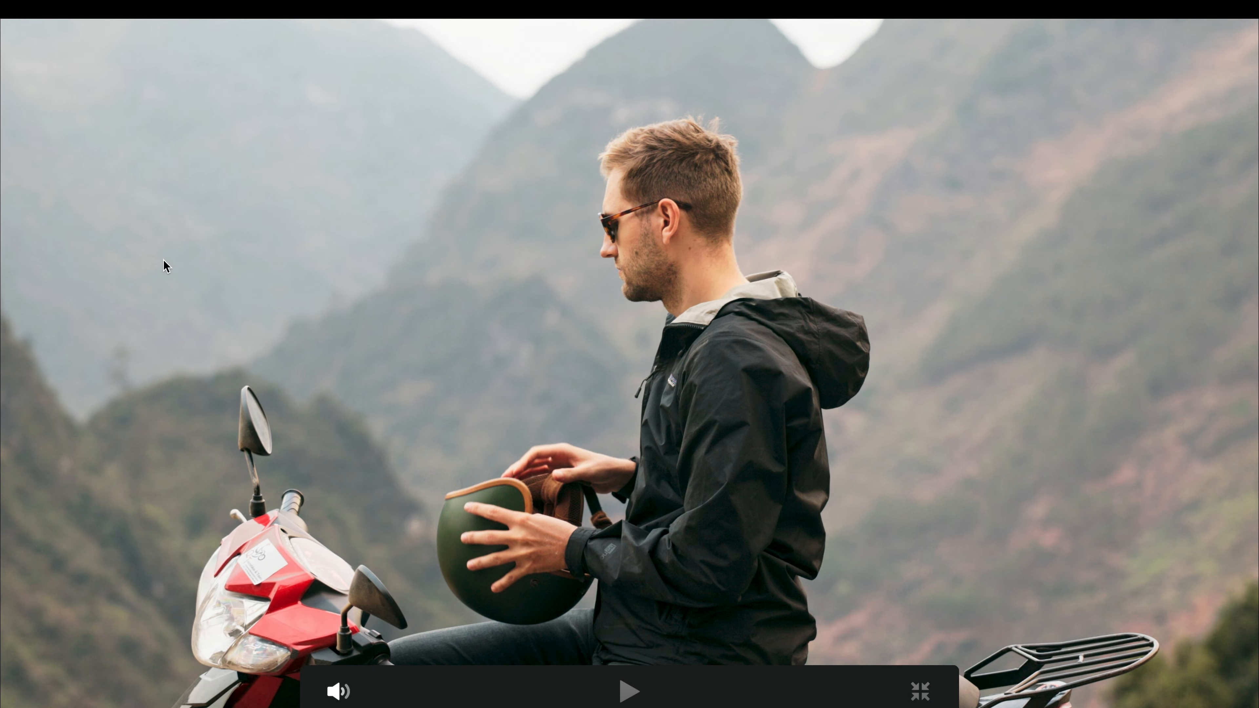
{"action": "key", "text": "super+d"}
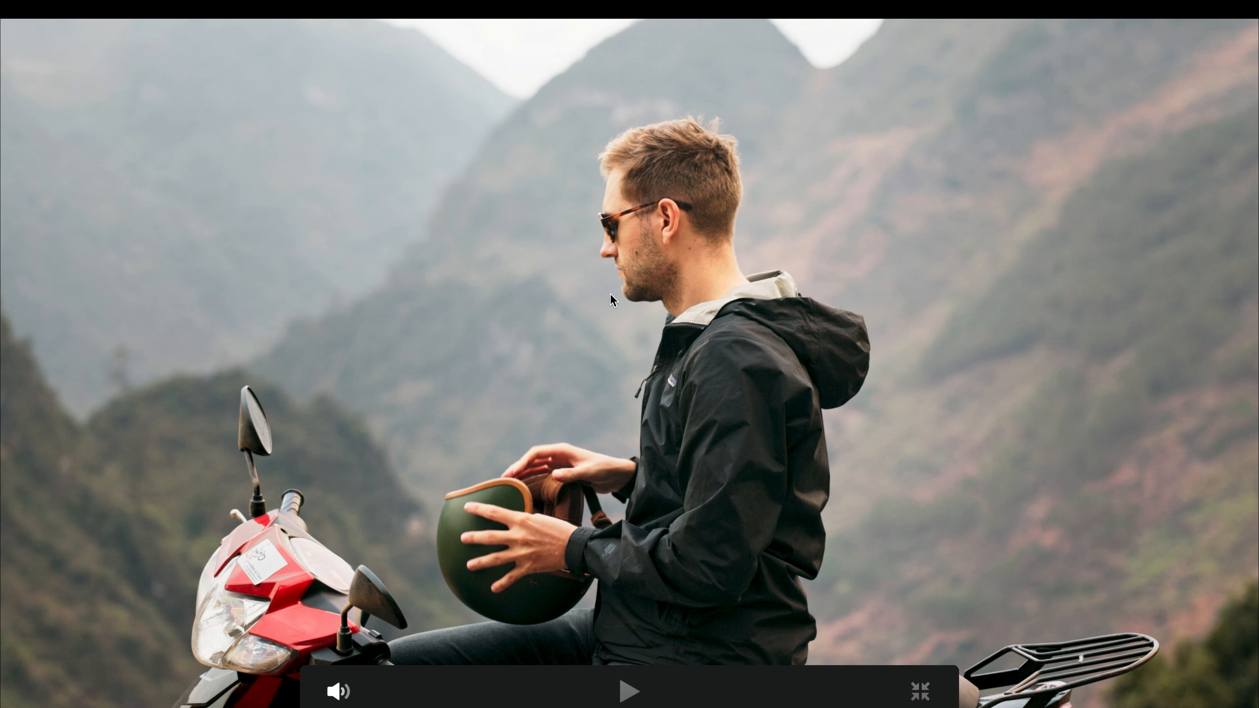
{"action": "key", "text": "super+f"}
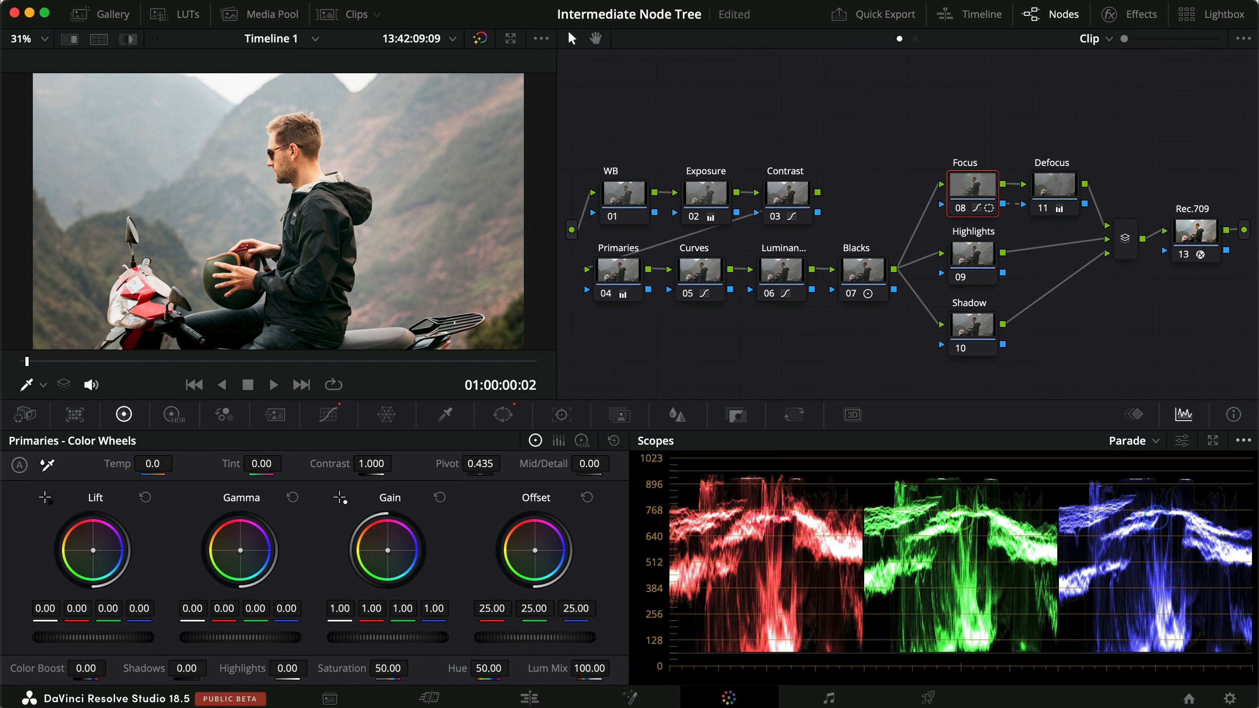
Step: Add a circular window to the Highlights node over the area ahead of the rider, Size about 59, Aspect 60, Pan 40 and Tilt 54
{"action": "left_click", "coordinate": [973, 258]}
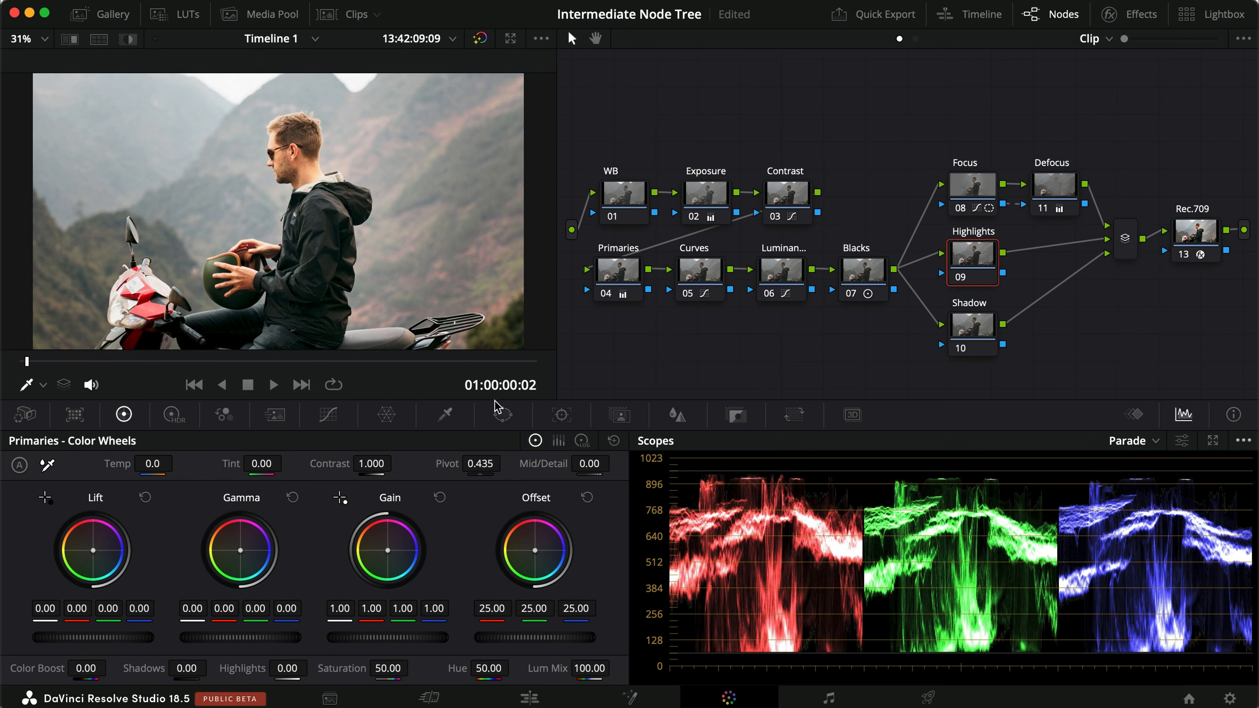
{"action": "left_click", "coordinate": [502, 415]}
{"action": "scroll", "coordinate": [225, 272], "scroll_direction": "down", "scroll_amount": 3}
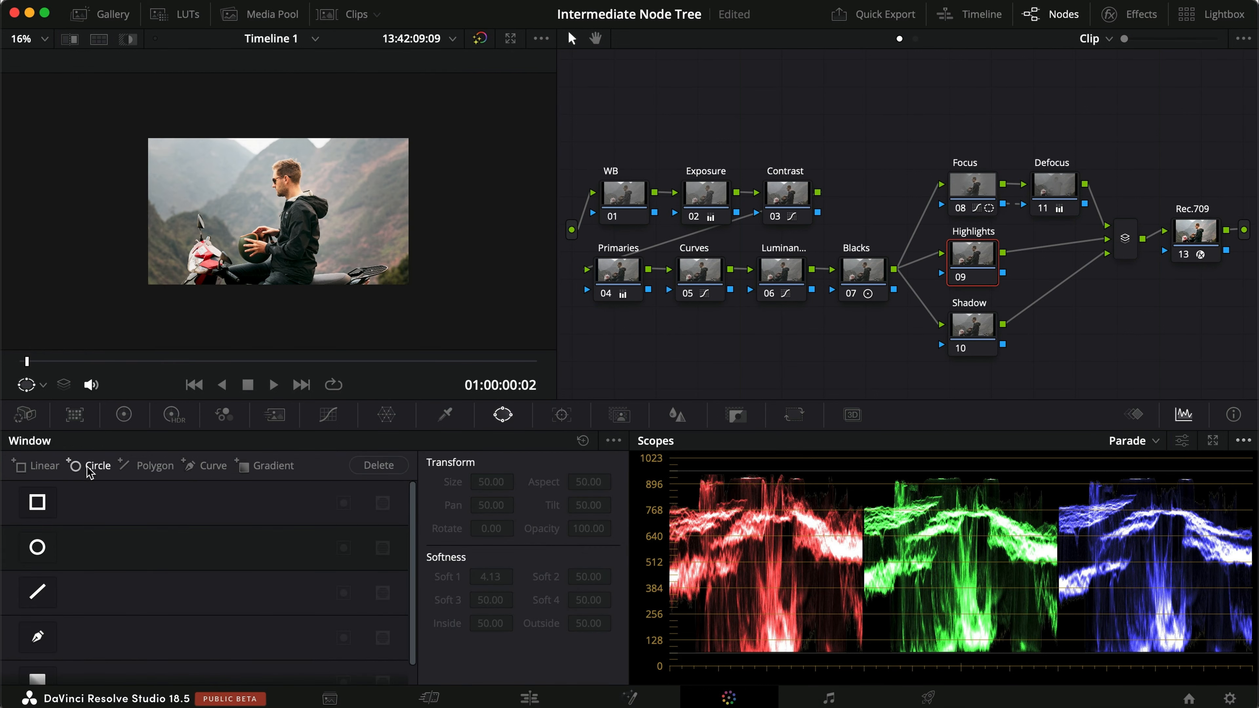
{"action": "left_click", "coordinate": [38, 547]}
{"action": "left_click_drag", "start_coordinate": [317, 212], "coordinate": [364, 211]}
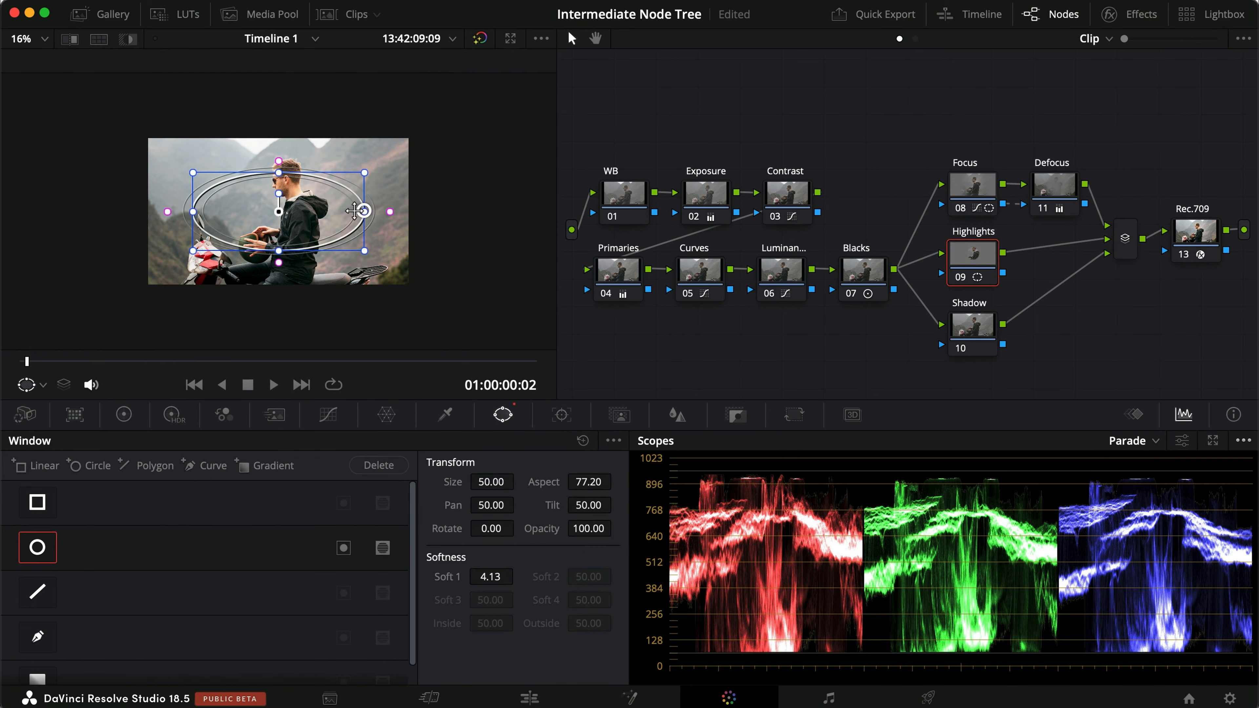
{"action": "left_click_drag", "start_coordinate": [283, 249], "coordinate": [283, 280]}
{"action": "left_click_drag", "start_coordinate": [340, 224], "coordinate": [282, 201]}
{"action": "scroll", "coordinate": [283, 201], "scroll_direction": "up", "scroll_amount": 1}
{"action": "scroll", "coordinate": [283, 200], "scroll_direction": "up", "scroll_amount": 4}
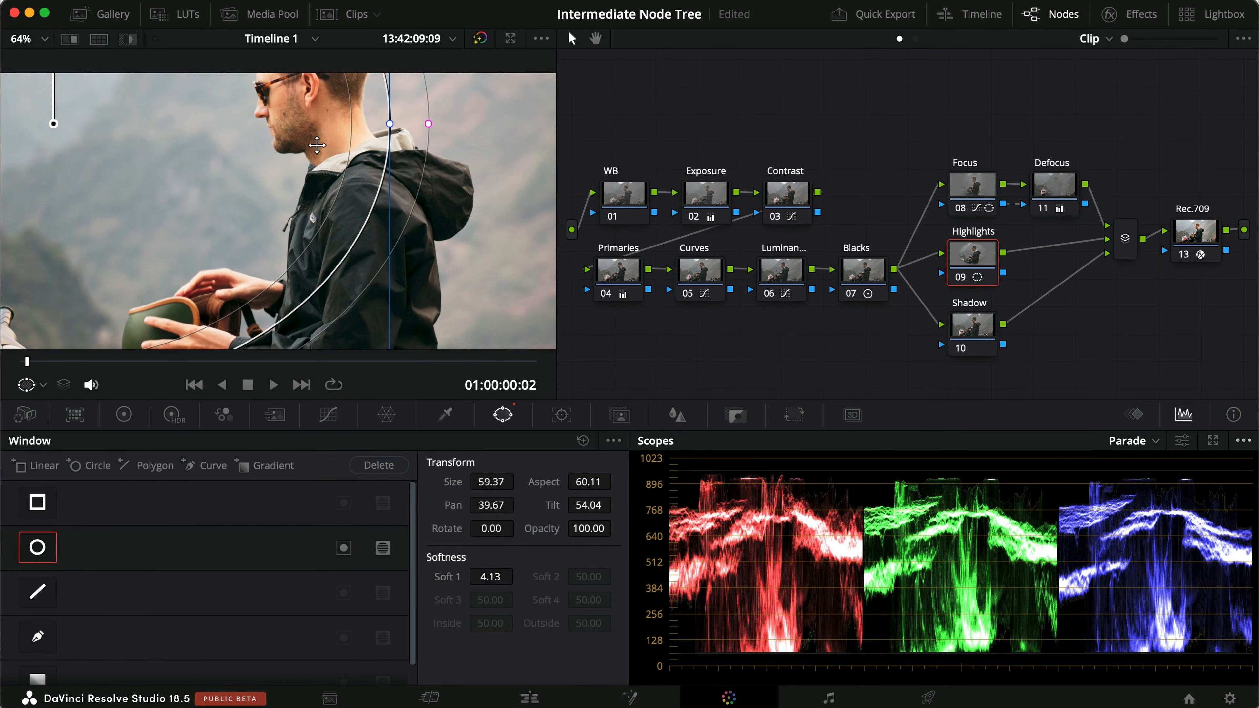
{"action": "scroll", "coordinate": [308, 164], "scroll_direction": "up", "scroll_amount": 4}
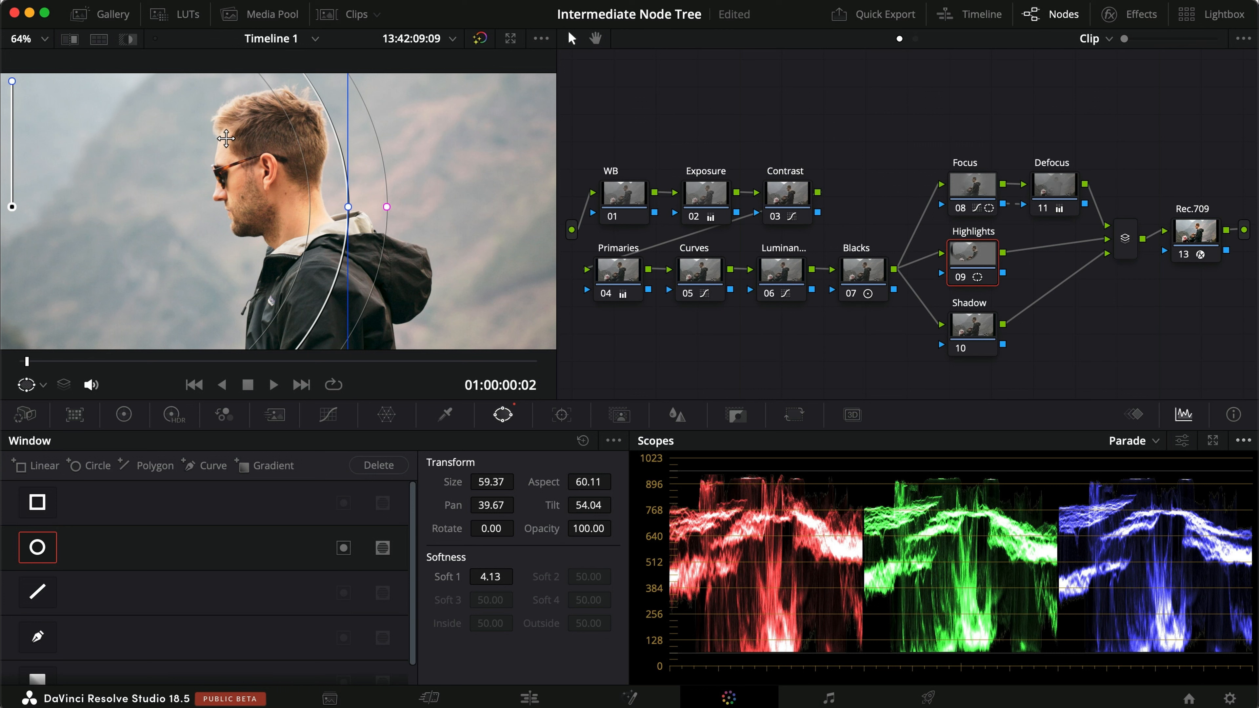
{"action": "scroll", "coordinate": [265, 124], "scroll_direction": "down", "scroll_amount": 6}
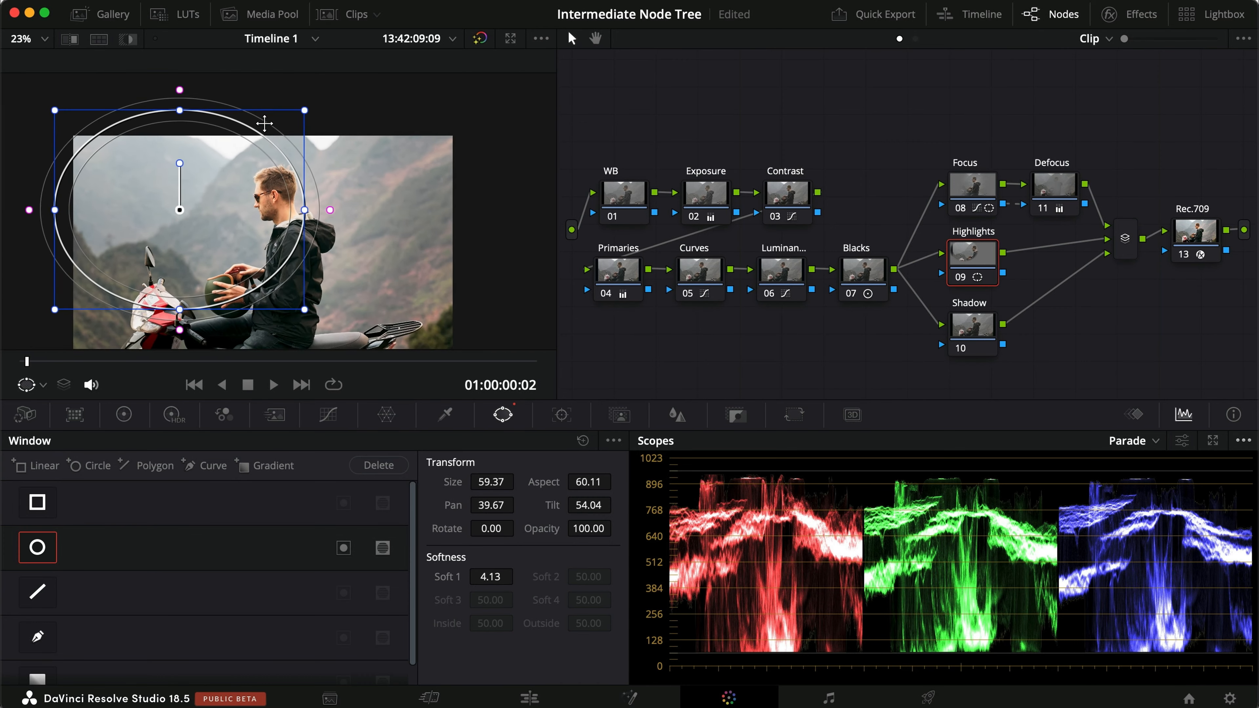
Step: Reshape the Highlights node's circular window above the rider to Size about 63, Aspect 68, Pan 35 and Tilt 74, with Soft 1 at 100
{"action": "left_click_drag", "start_coordinate": [234, 223], "coordinate": [317, 145]}
{"action": "left_click_drag", "start_coordinate": [258, 174], "coordinate": [248, 146]}
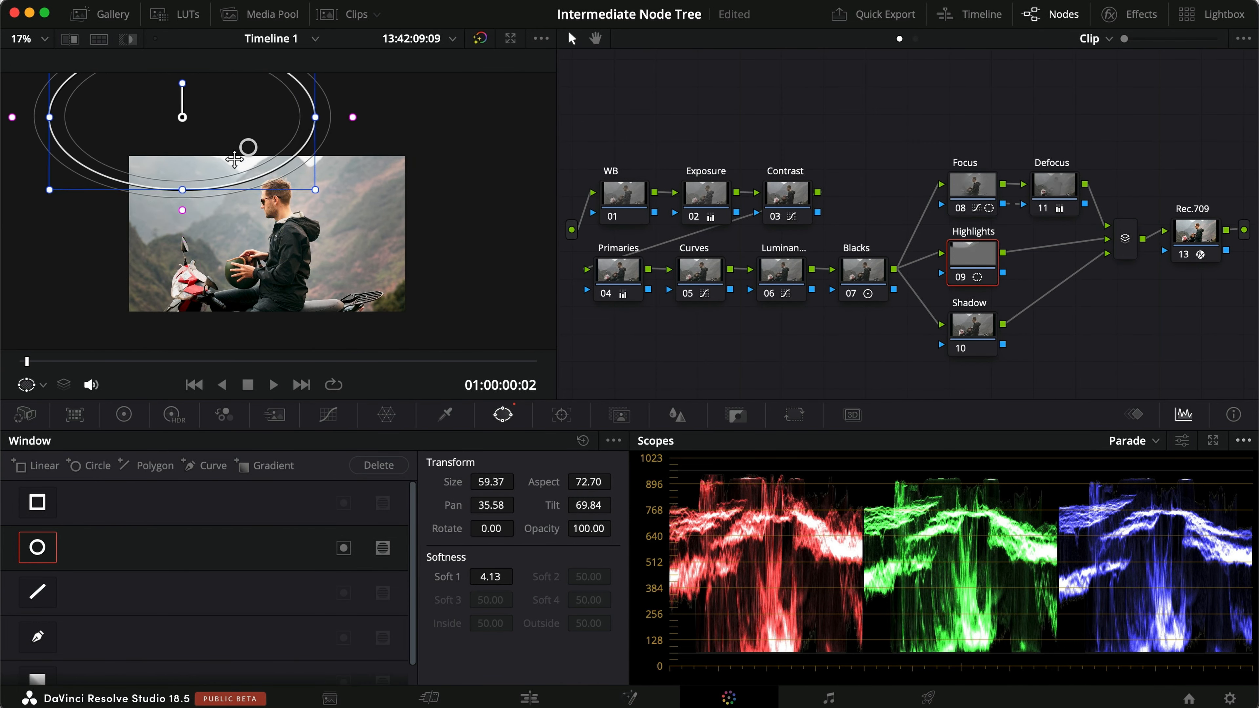
{"action": "left_click_drag", "start_coordinate": [183, 194], "coordinate": [184, 205]}
{"action": "left_click_drag", "start_coordinate": [227, 146], "coordinate": [223, 118]}
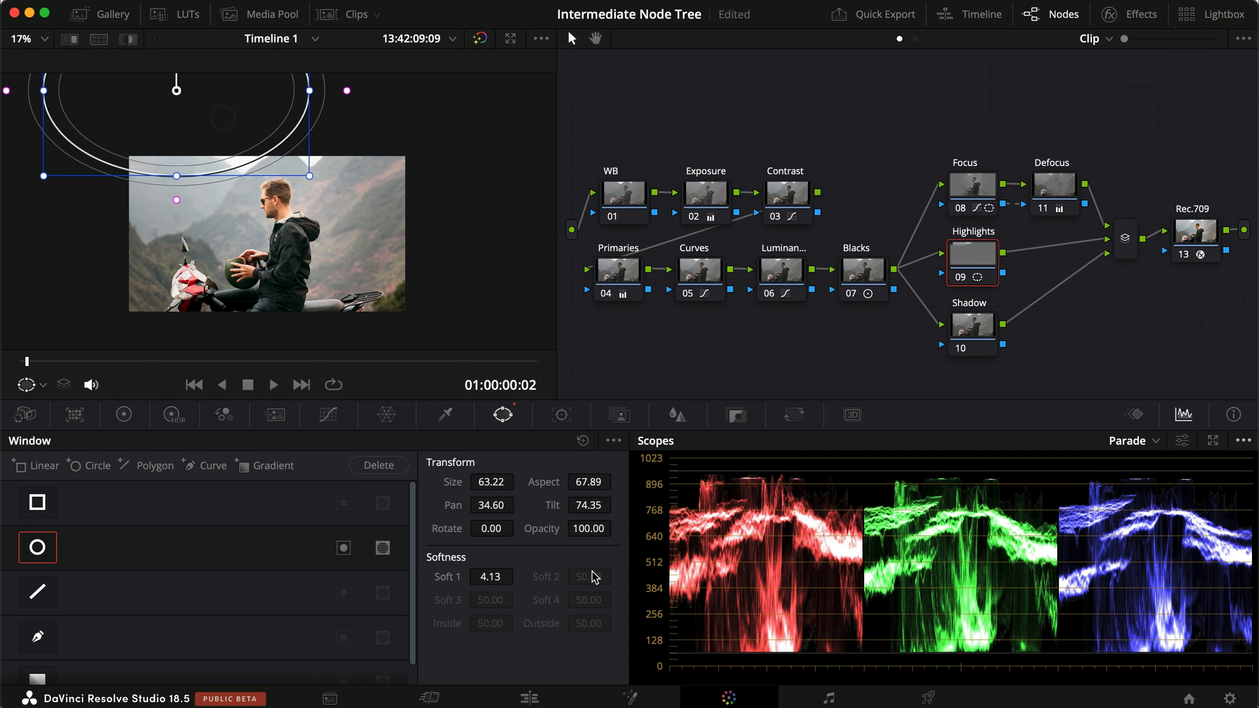
{"action": "left_click", "coordinate": [503, 570]}
{"action": "type", "text": "100"}
{"action": "key", "text": "Return"}
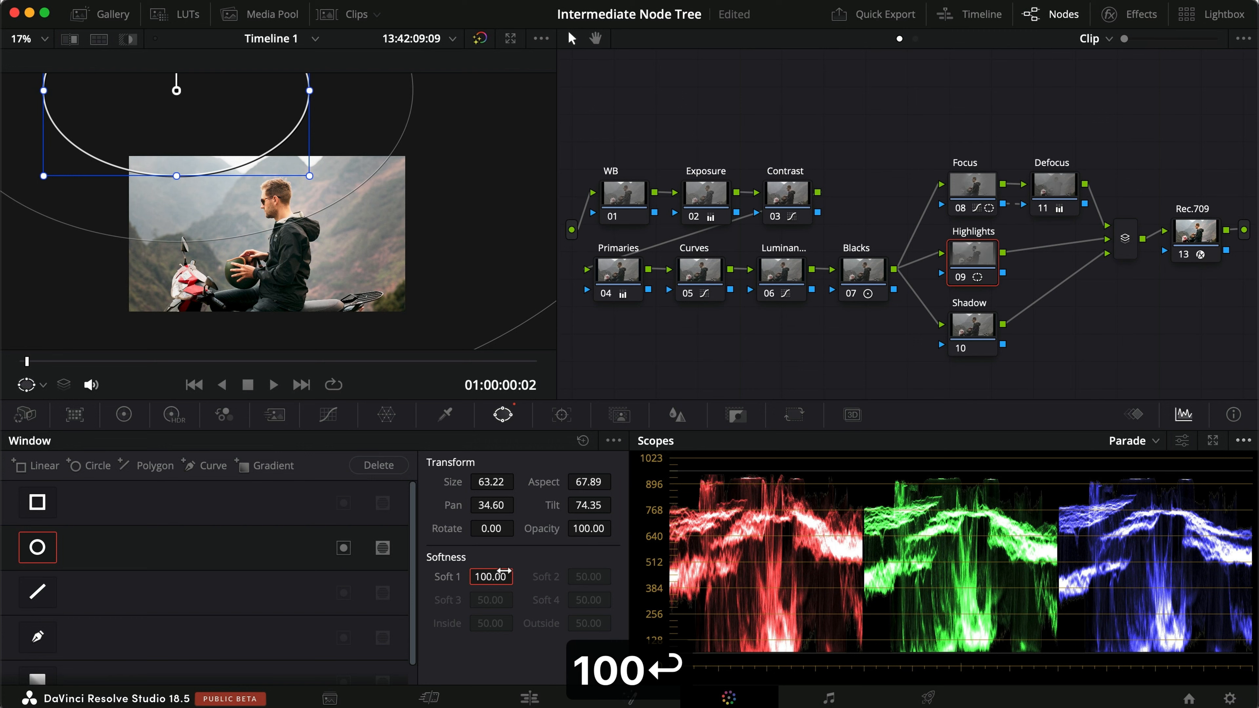
Step: Show the Highlights node's selection in highlight view and reposition its circular window to Pan about 26 and Tilt about 78
{"action": "key", "text": "shift+h"}
{"action": "left_click_drag", "start_coordinate": [208, 133], "coordinate": [196, 111]}
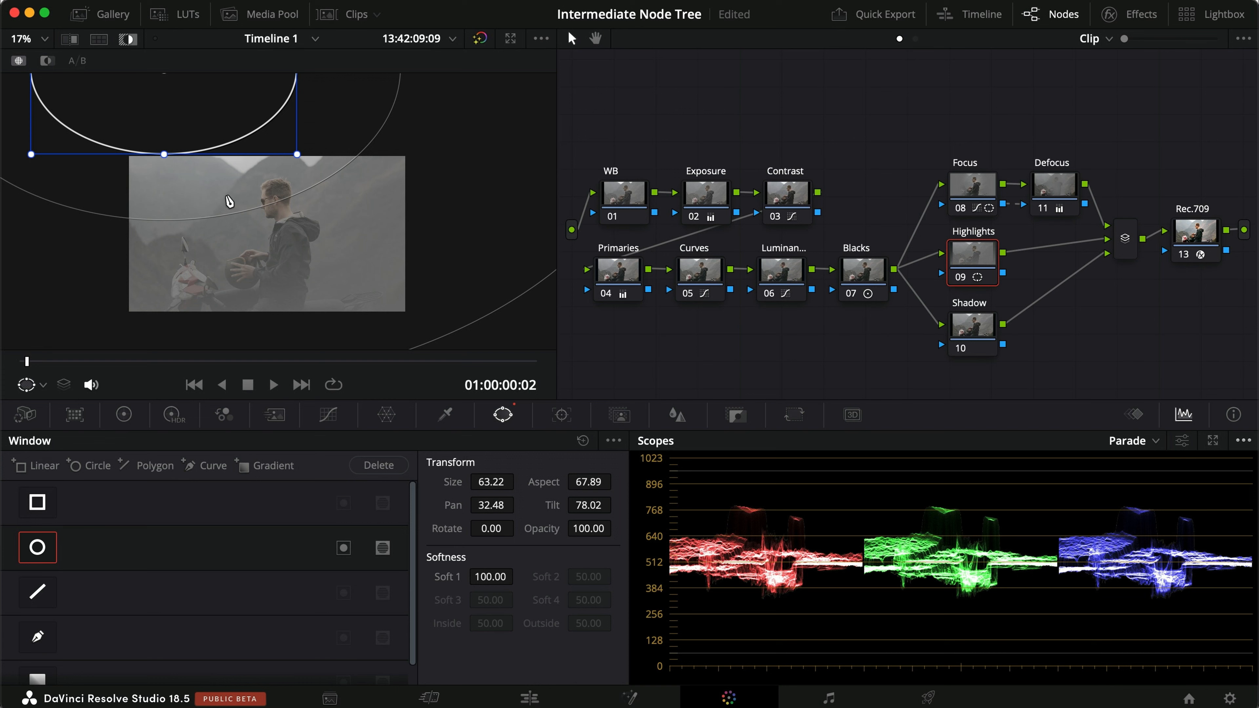
{"action": "left_click_drag", "start_coordinate": [170, 114], "coordinate": [134, 110]}
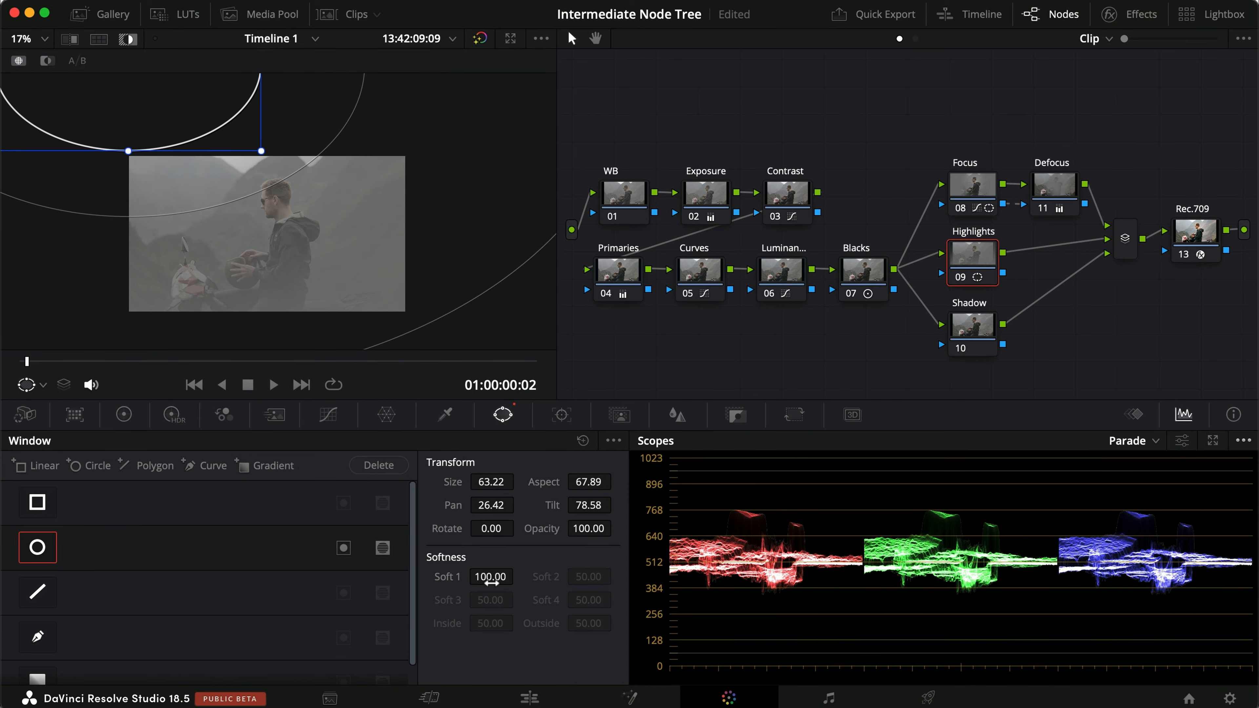
{"action": "left_click_drag", "start_coordinate": [153, 128], "coordinate": [153, 131]}
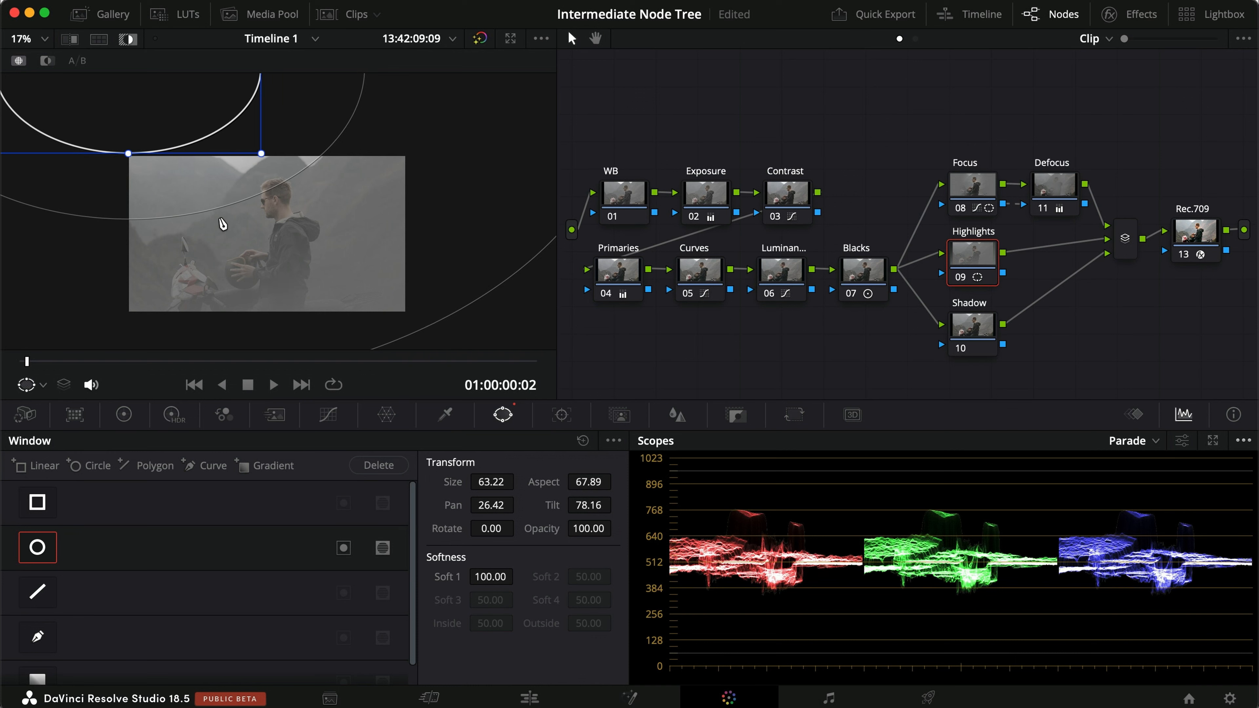
{"action": "key", "text": "shift+z"}
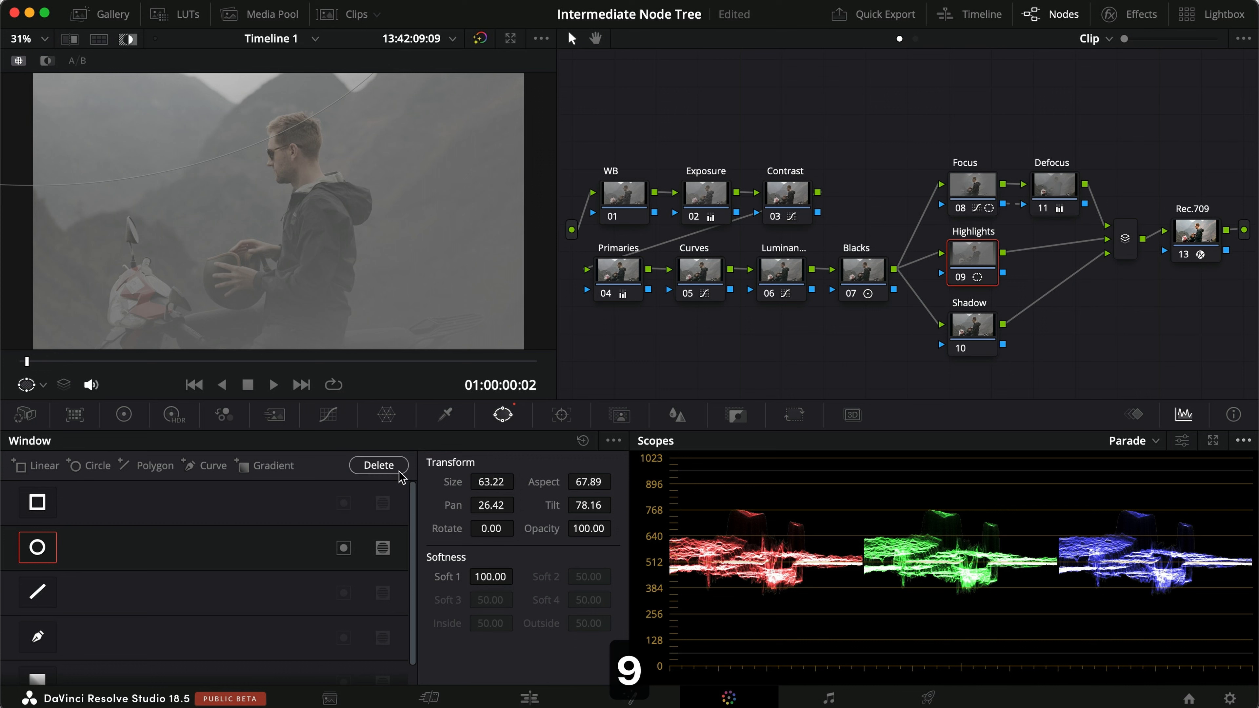
Step: Restrict the Highlights node to bright tones with an HSL qualifier, Hue and Saturation disabled, Luminance Low about 61.7 and L. Soft 15
{"action": "left_click", "coordinate": [446, 417]}
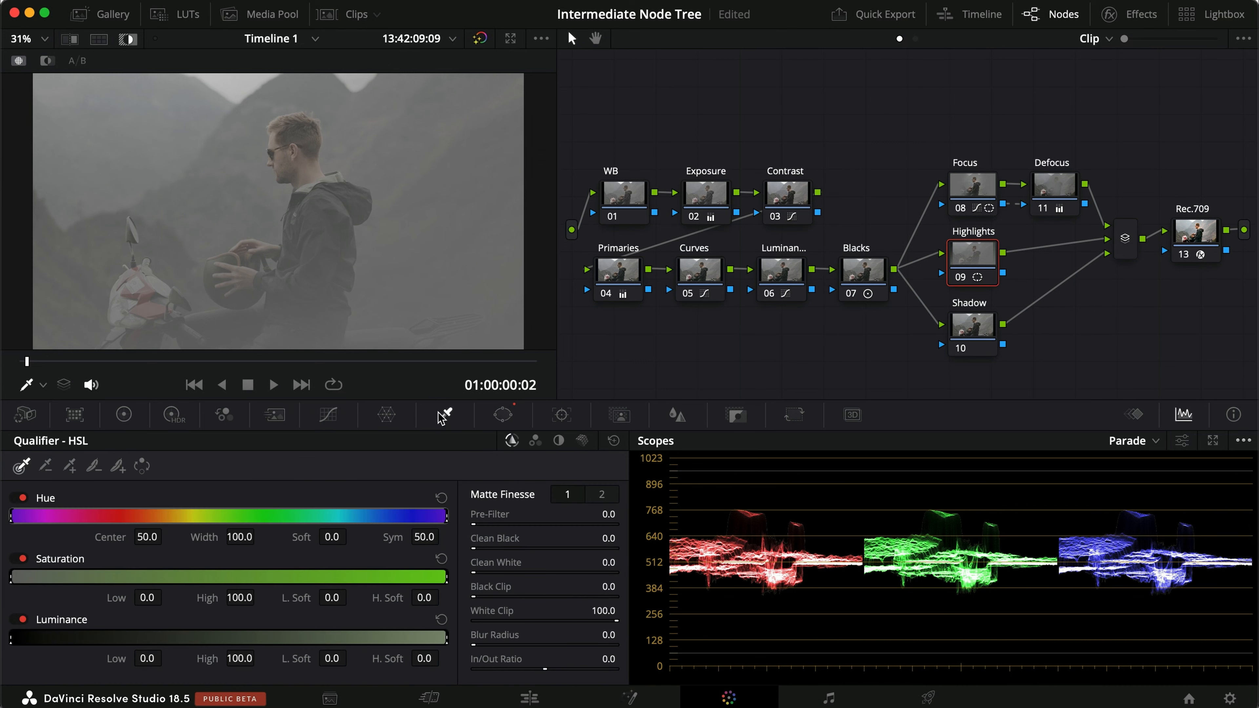
{"action": "left_click", "coordinate": [16, 498]}
{"action": "left_click", "coordinate": [15, 559]}
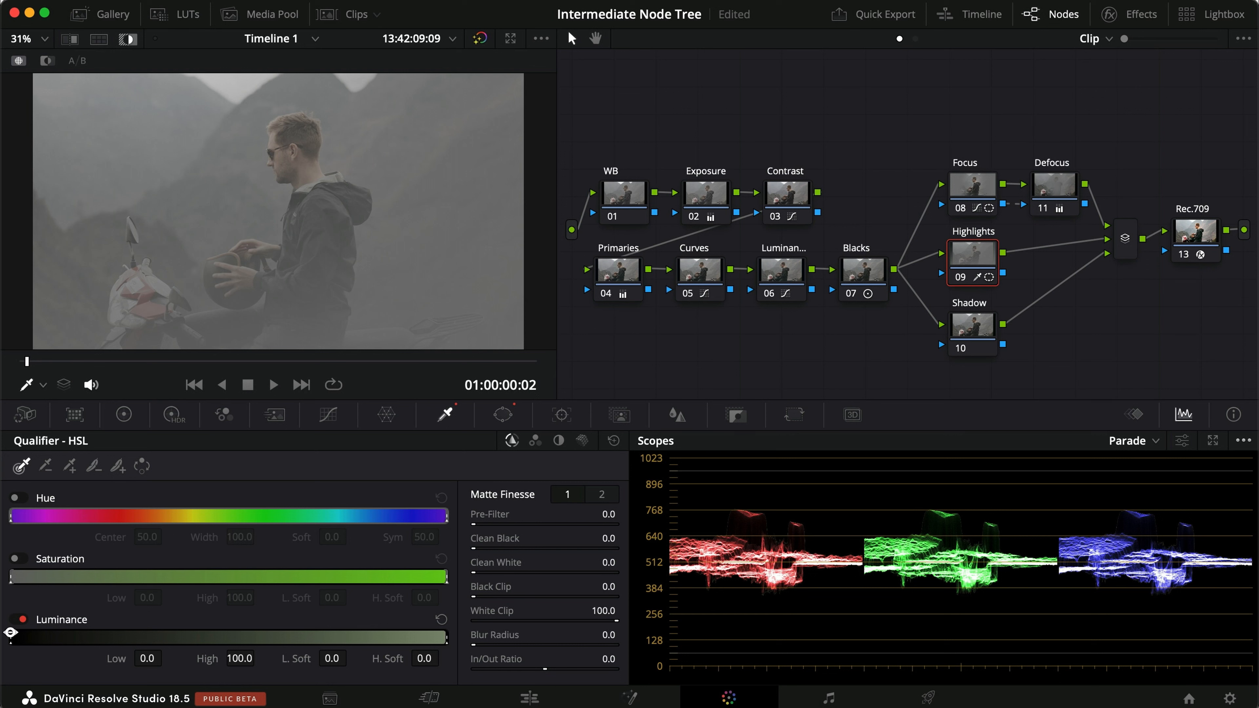
{"action": "left_click_drag", "start_coordinate": [10, 632], "coordinate": [263, 625]}
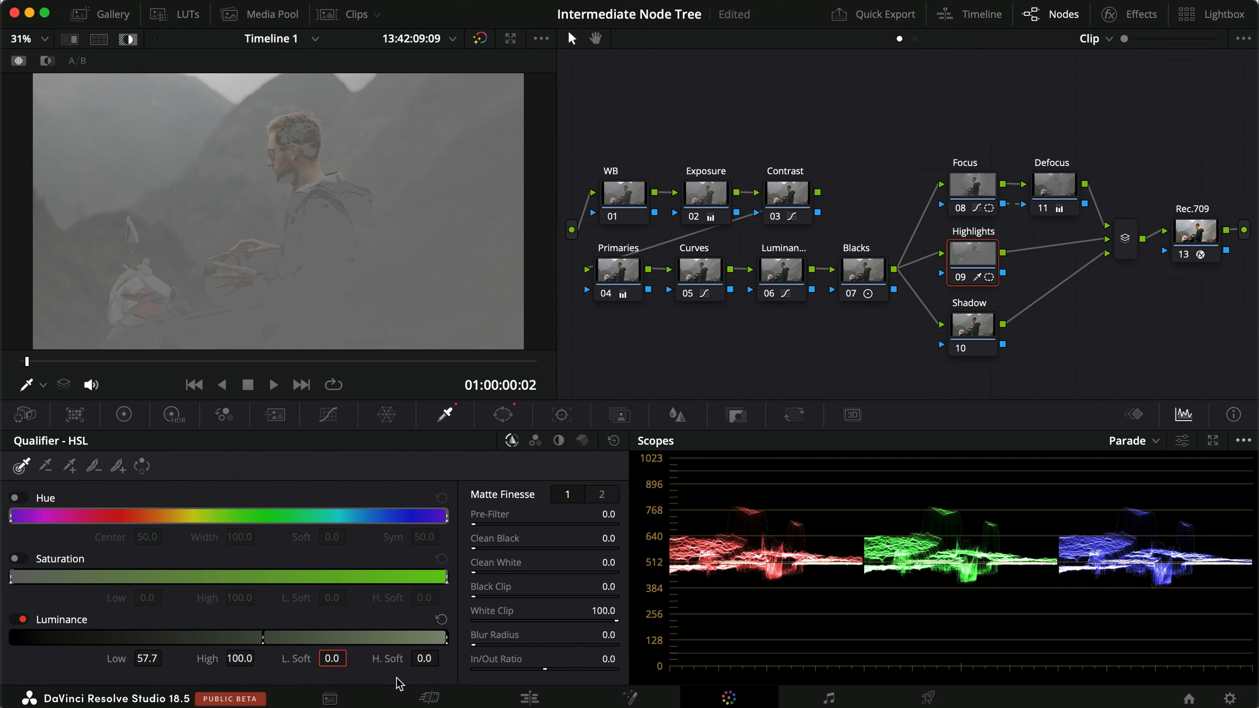
{"action": "type", "text": "15"}
{"action": "key", "text": "Return"}
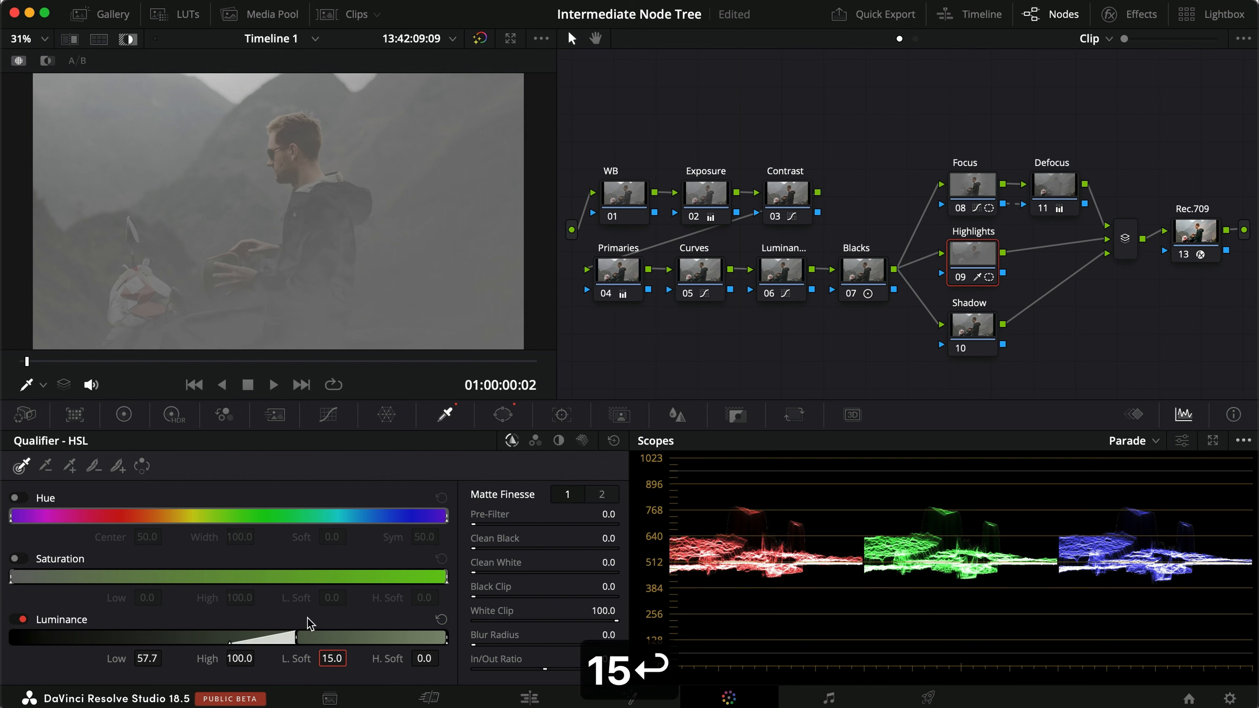
{"action": "left_click_drag", "start_coordinate": [295, 630], "coordinate": [326, 630]}
{"action": "left_click_drag", "start_coordinate": [314, 629], "coordinate": [312, 629]}
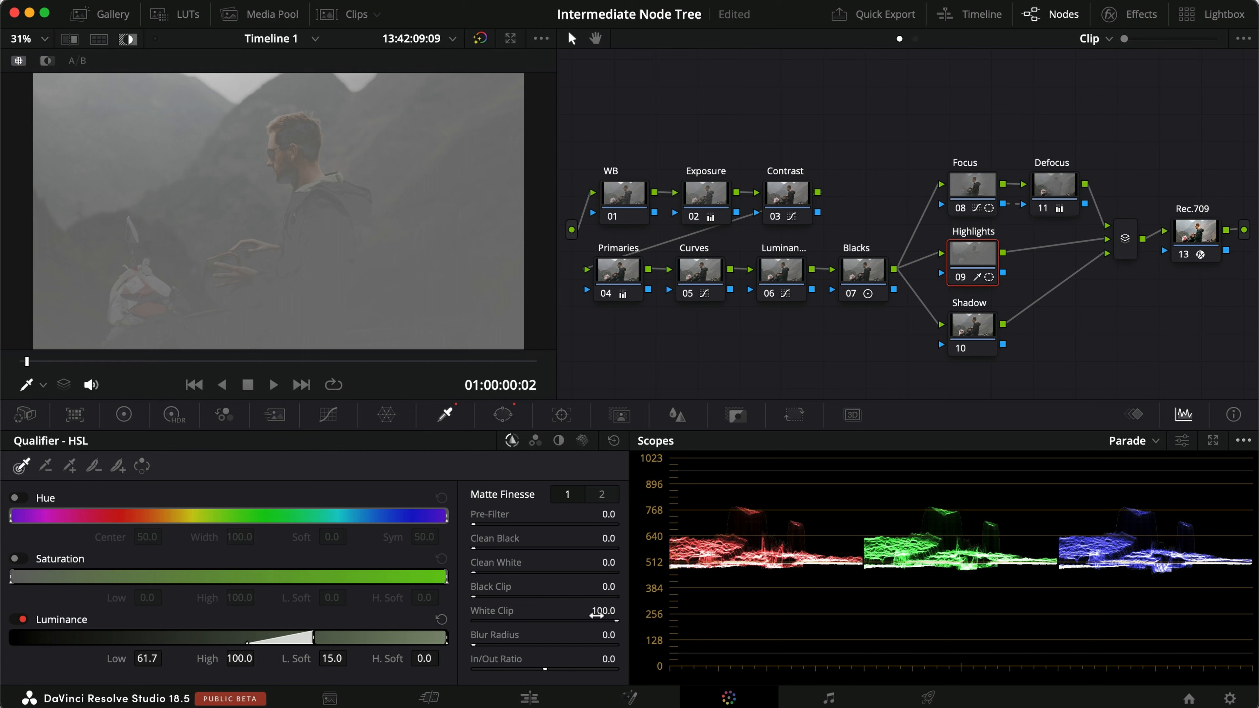
Step: Refine the Highlights luminance key with Blur Radius 30 and Low about 62.4, and turn off the highlight view
{"action": "left_click", "coordinate": [609, 636]}
{"action": "type", "text": "30"}
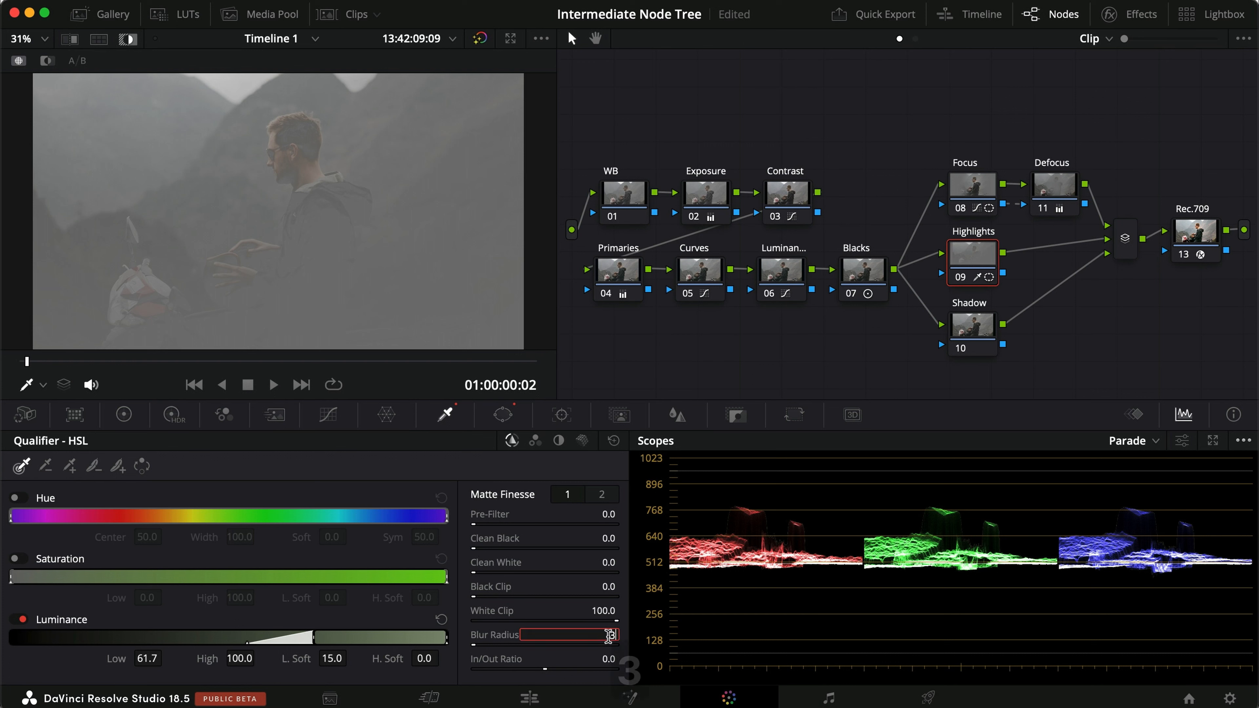
{"action": "key", "text": "Return"}
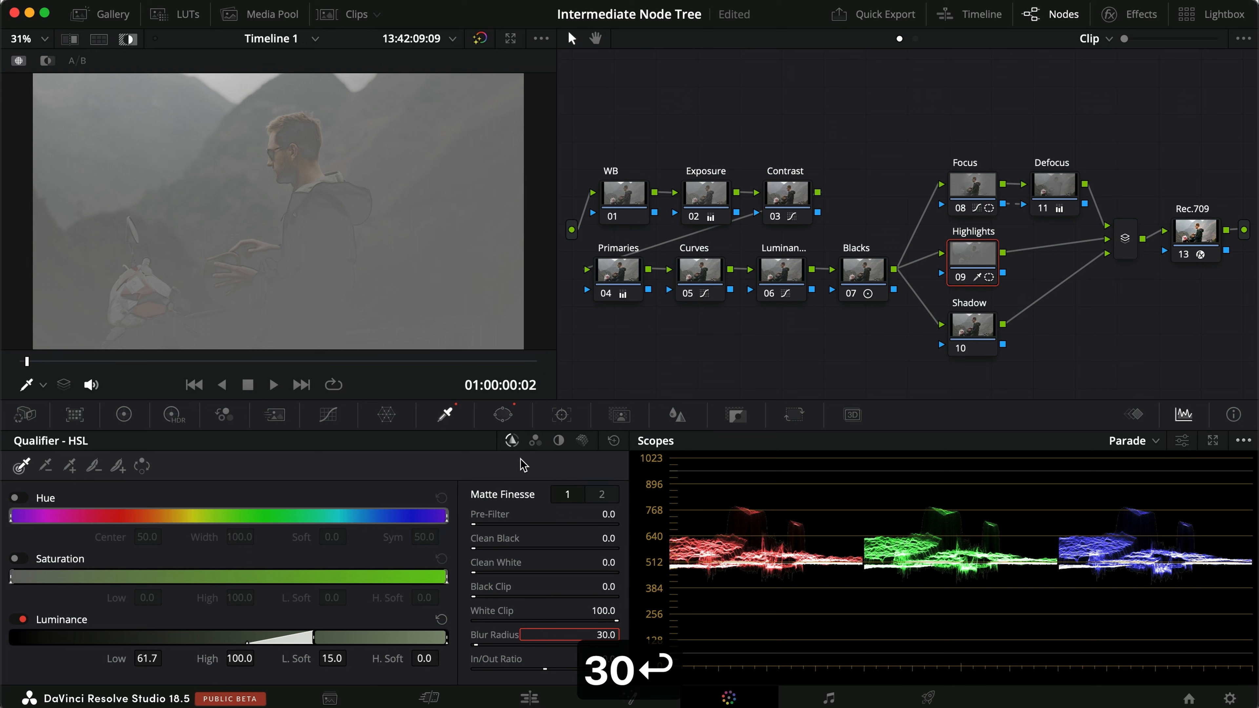
{"action": "left_click_drag", "start_coordinate": [314, 636], "coordinate": [319, 635]}
{"action": "key", "text": "shift+h"}
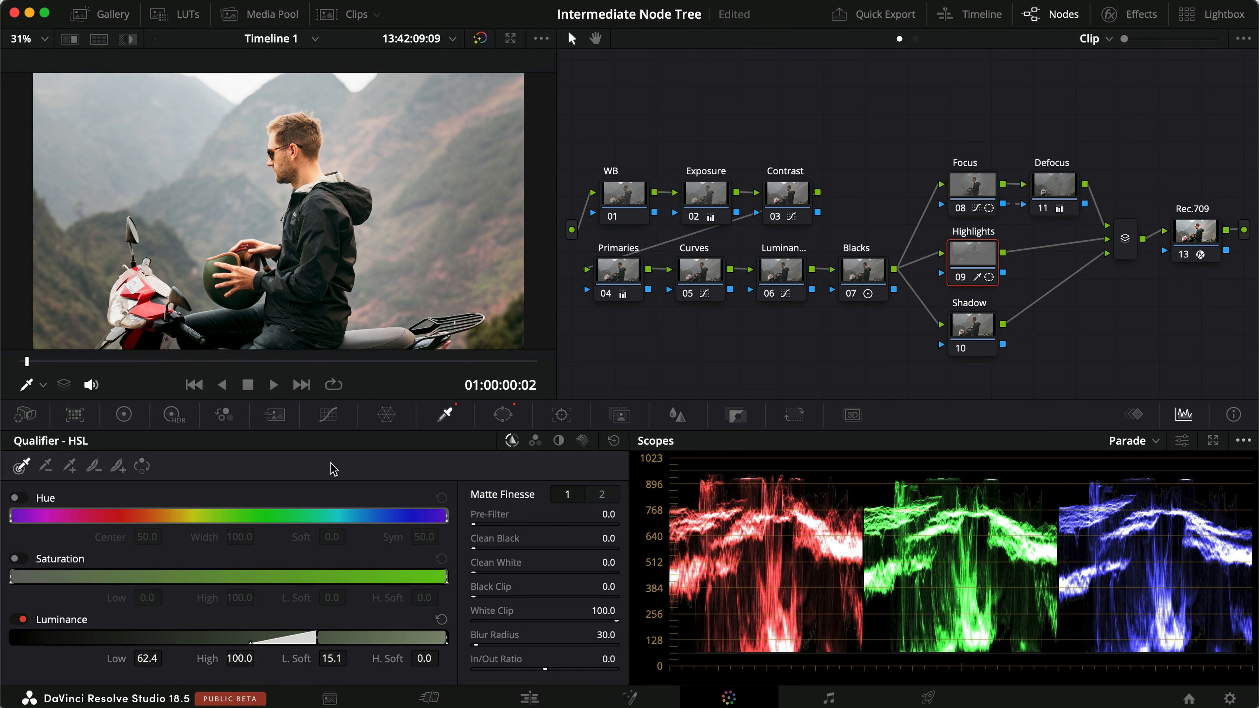
Step: Brighten the Highlights node by raising the middle of its custom curve slightly and lowering the curve's white end point
{"action": "left_click", "coordinate": [328, 414]}
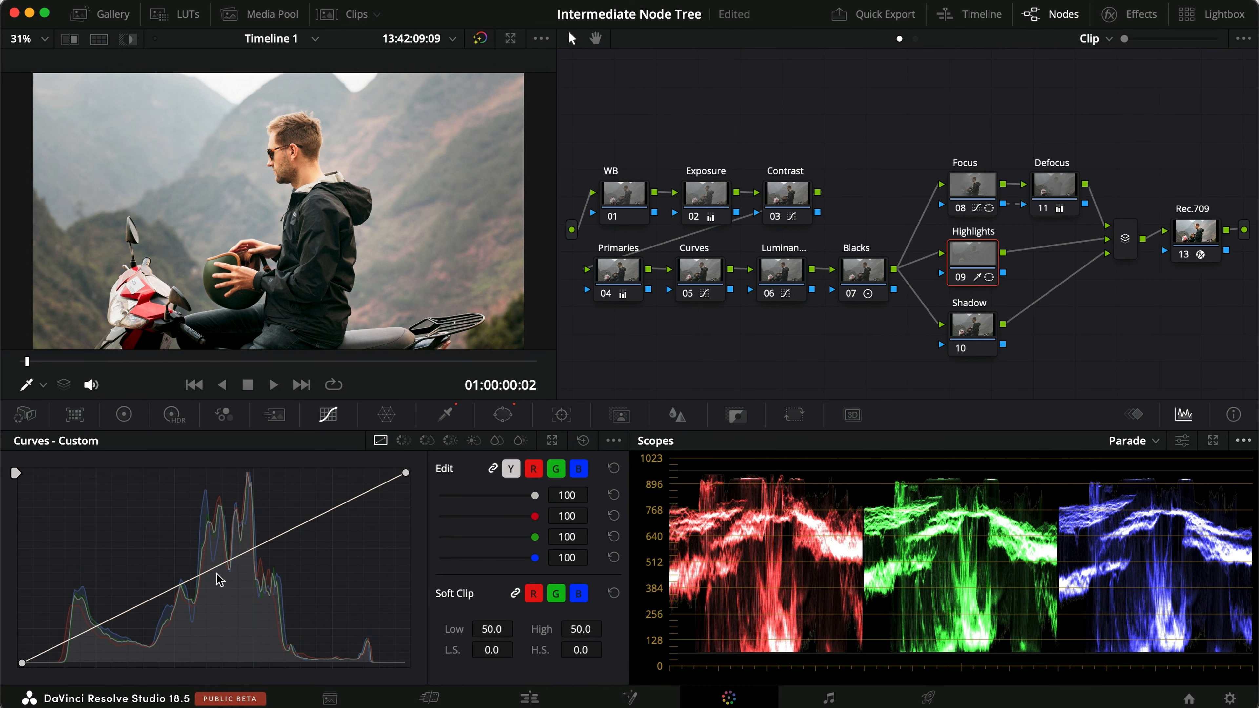
{"action": "left_click_drag", "start_coordinate": [243, 556], "coordinate": [232, 539]}
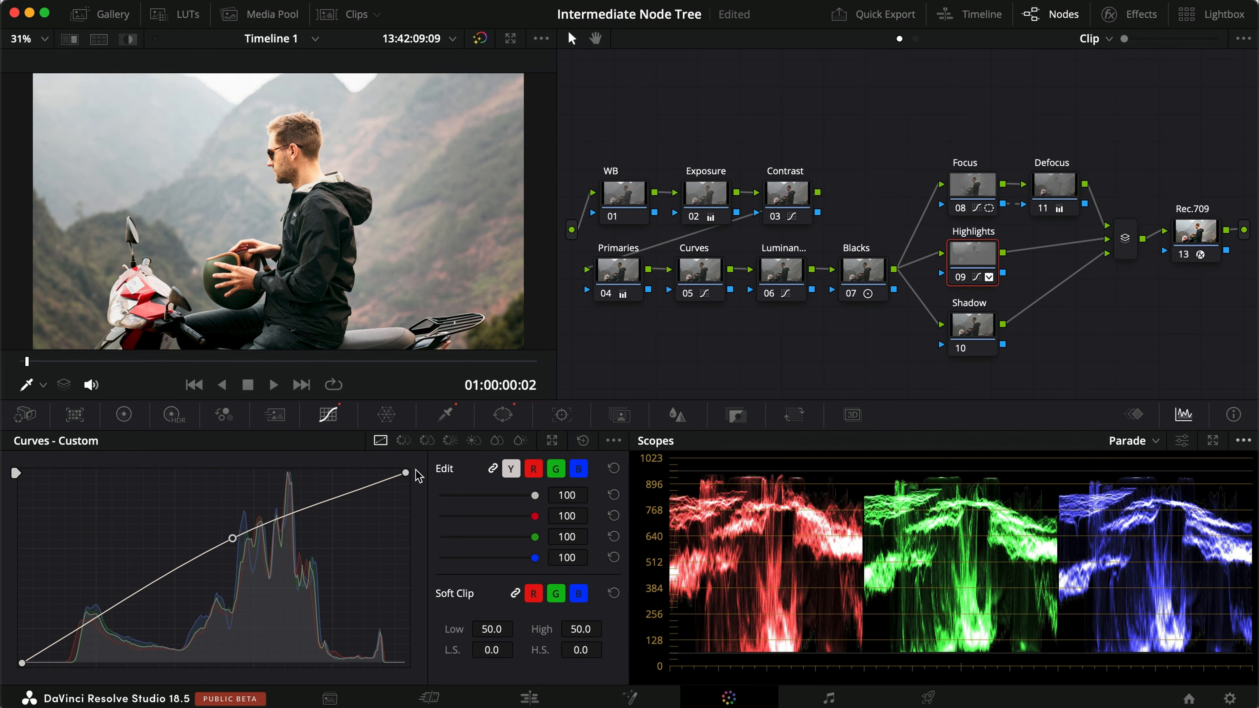
{"action": "left_click_drag", "start_coordinate": [406, 476], "coordinate": [406, 494]}
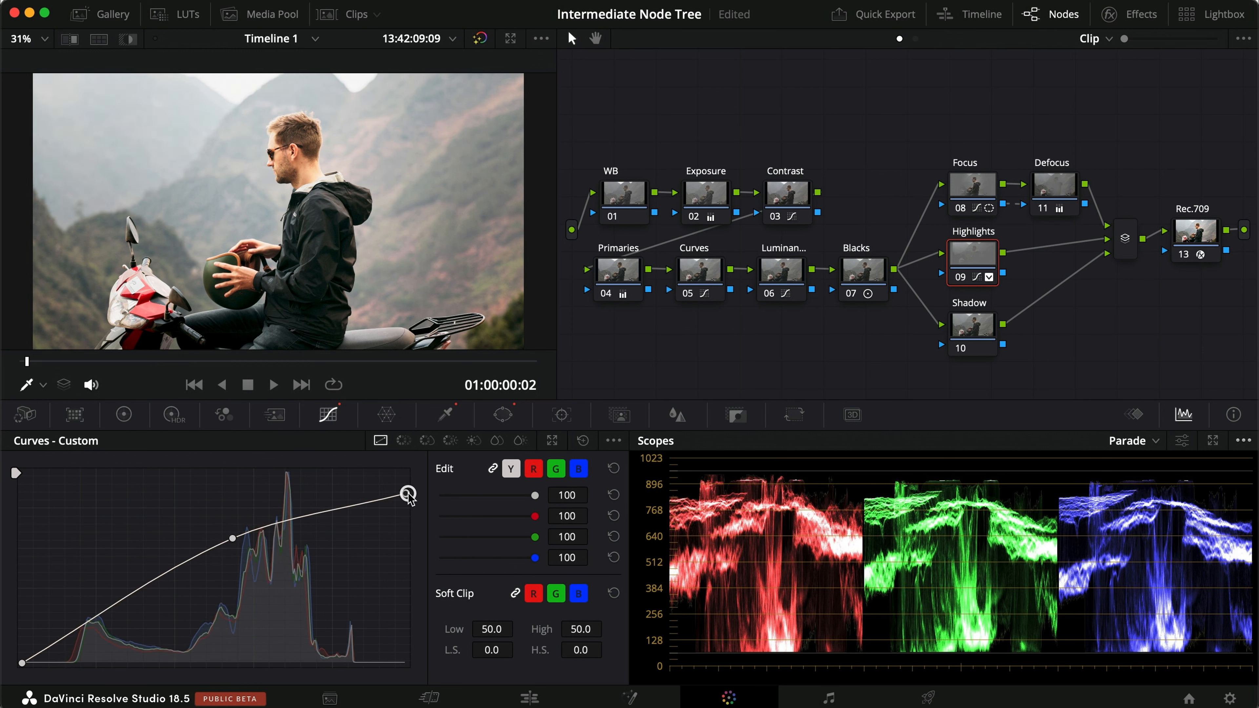
{"action": "left_click_drag", "start_coordinate": [237, 542], "coordinate": [241, 545]}
Step: Compare the image with the Highlights node's curve adjustment on and off, and save the project
{"action": "key", "text": "super+d"}
{"action": "key", "text": "super+d"}
{"action": "key", "text": "super+d"}
{"action": "key", "text": "super+d"}
{"action": "key", "text": "super+d"}
{"action": "key", "text": "super+d"}
{"action": "key", "text": "super+s"}
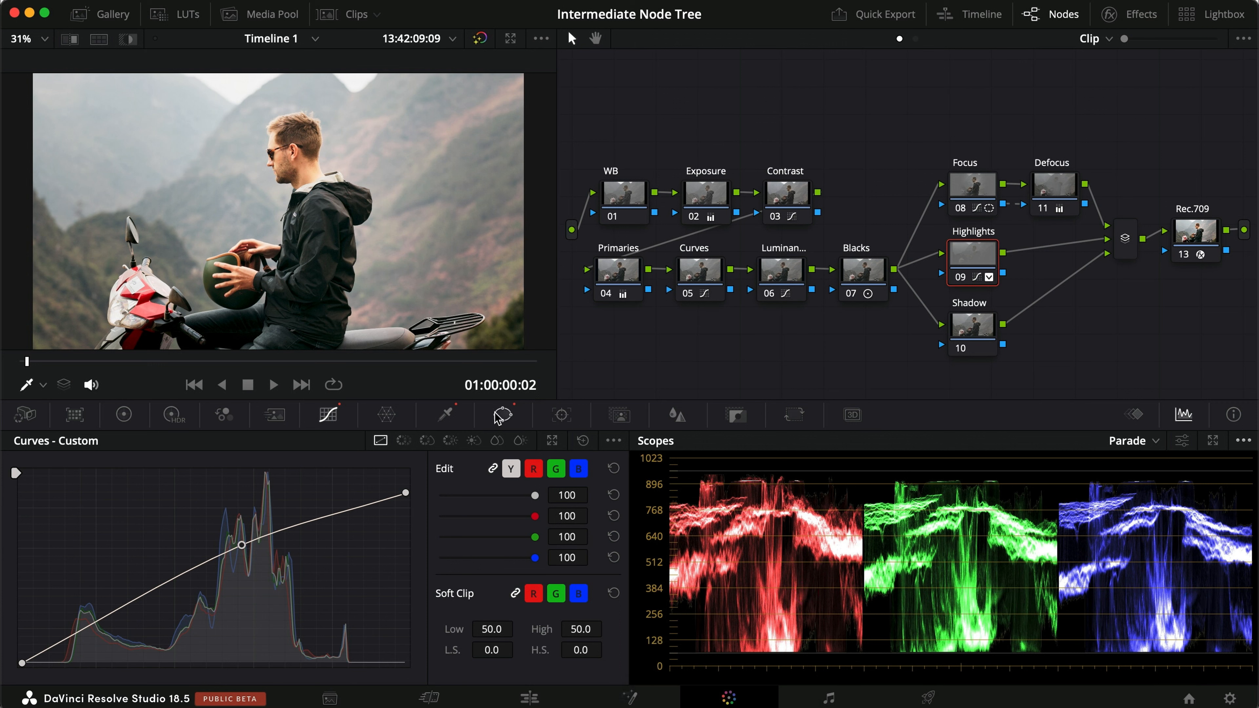
Step: Warm the Highlights node on the primary color wheels with red Gain at 1.03 and green Gain at 1.02
{"action": "left_click", "coordinate": [123, 414]}
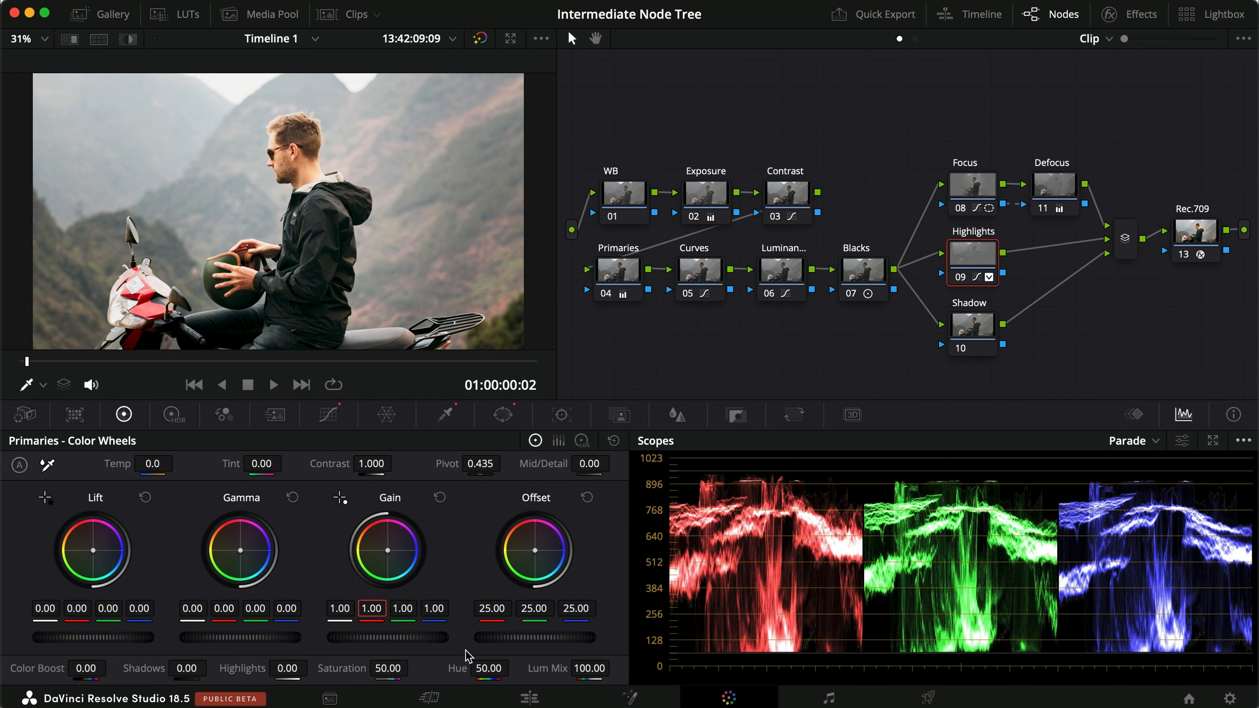
{"action": "type", "text": "1.03"}
{"action": "key", "text": "Return"}
{"action": "left_click", "coordinate": [408, 616]}
{"action": "type", "text": "1.02"}
{"action": "key", "text": "Return"}
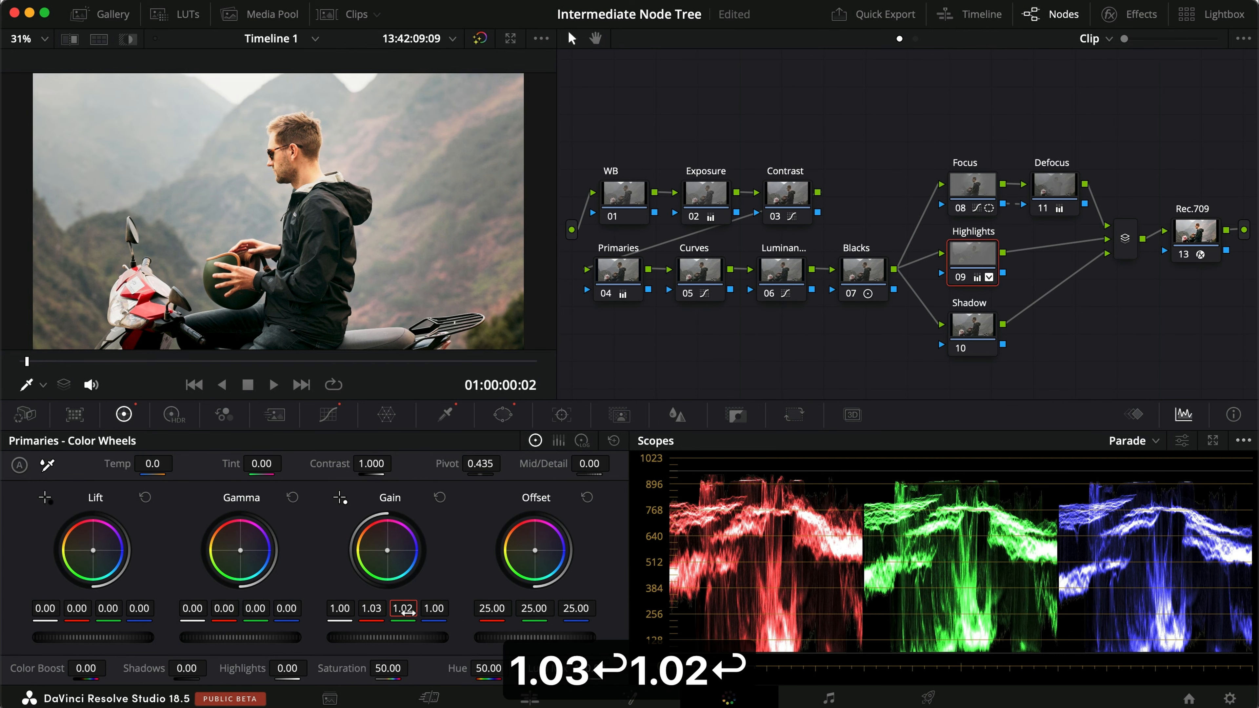
Step: Compare the warmed Highlights node on and off in full screen, and save the project
{"action": "key", "text": "super+f"}
{"action": "key", "text": "super+d"}
{"action": "key", "text": "super+d"}
{"action": "key", "text": "super+d"}
{"action": "key", "text": "super+d"}
{"action": "key", "text": "super+d"}
{"action": "key", "text": "super+d"}
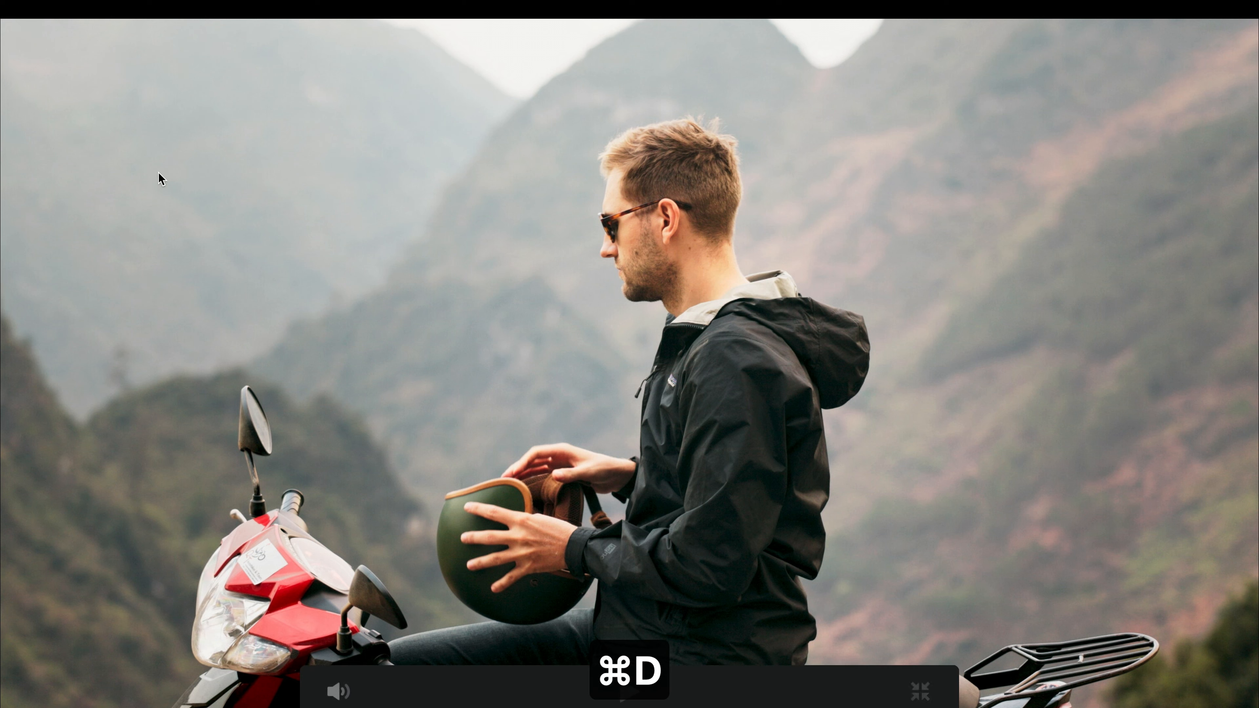
{"action": "key", "text": "super+d"}
{"action": "key", "text": "super+d"}
{"action": "key", "text": "super+s"}
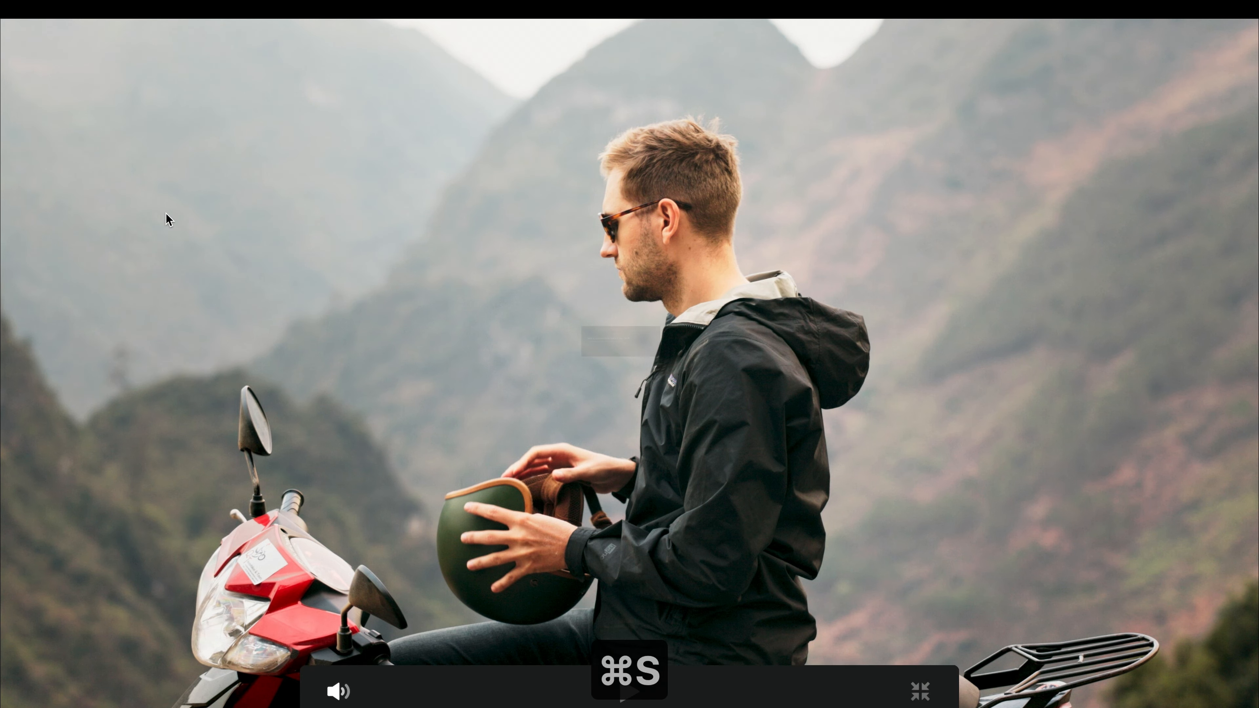
{"action": "key", "text": "super+f"}
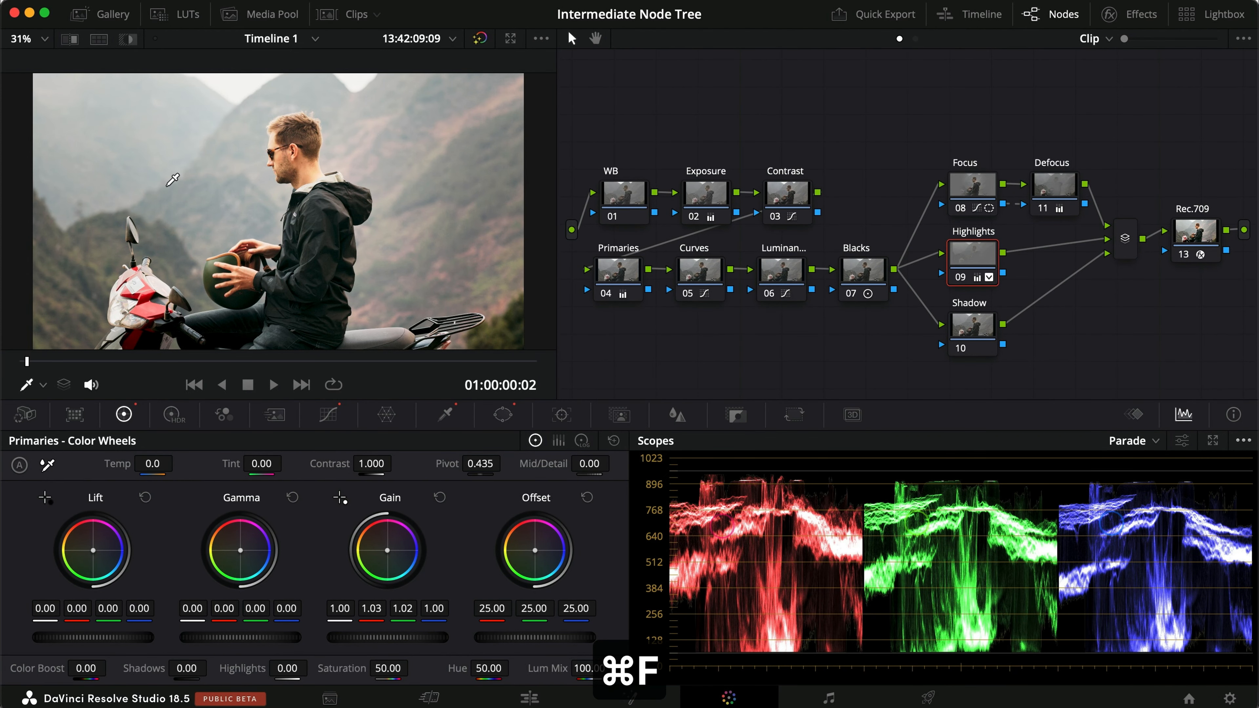
Step: Add a rectangular window to the Shadow node as a tall box past the frame's right edge, Pan about 78 and Tilt about 61
{"action": "left_click", "coordinate": [981, 329]}
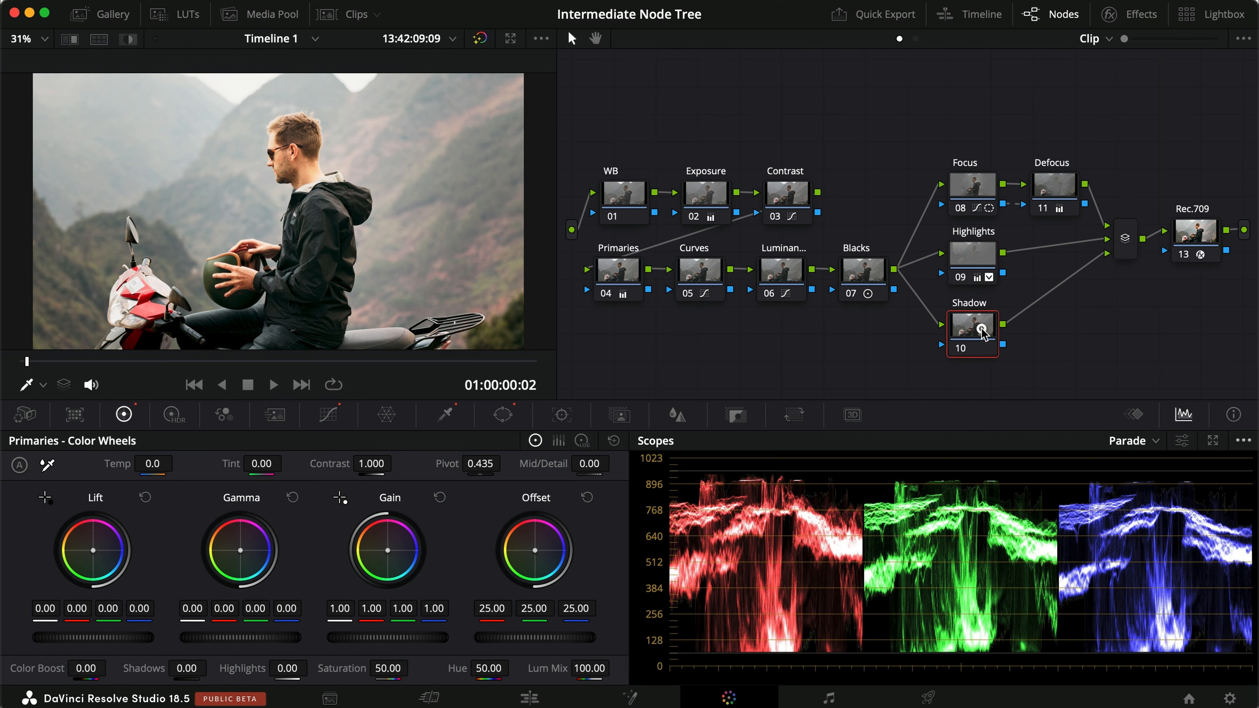
{"action": "left_click", "coordinate": [502, 415]}
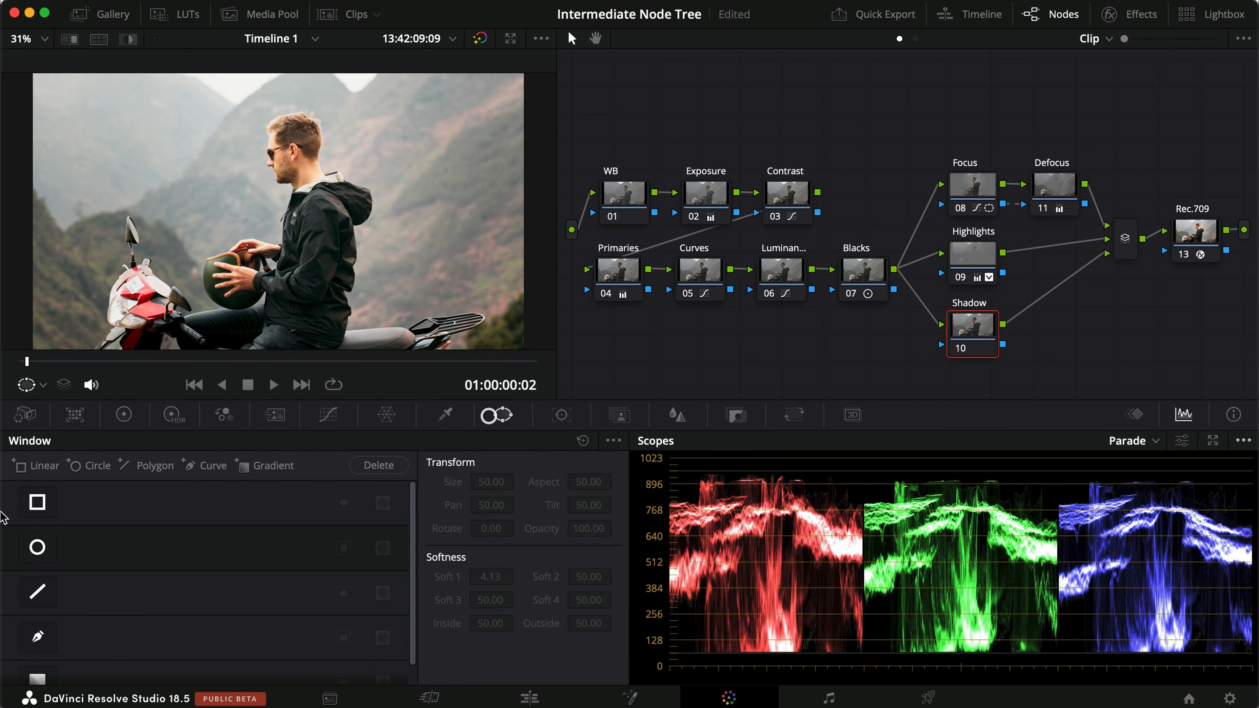
{"action": "left_click", "coordinate": [37, 503]}
{"action": "scroll", "coordinate": [254, 274], "scroll_direction": "down", "scroll_amount": 1}
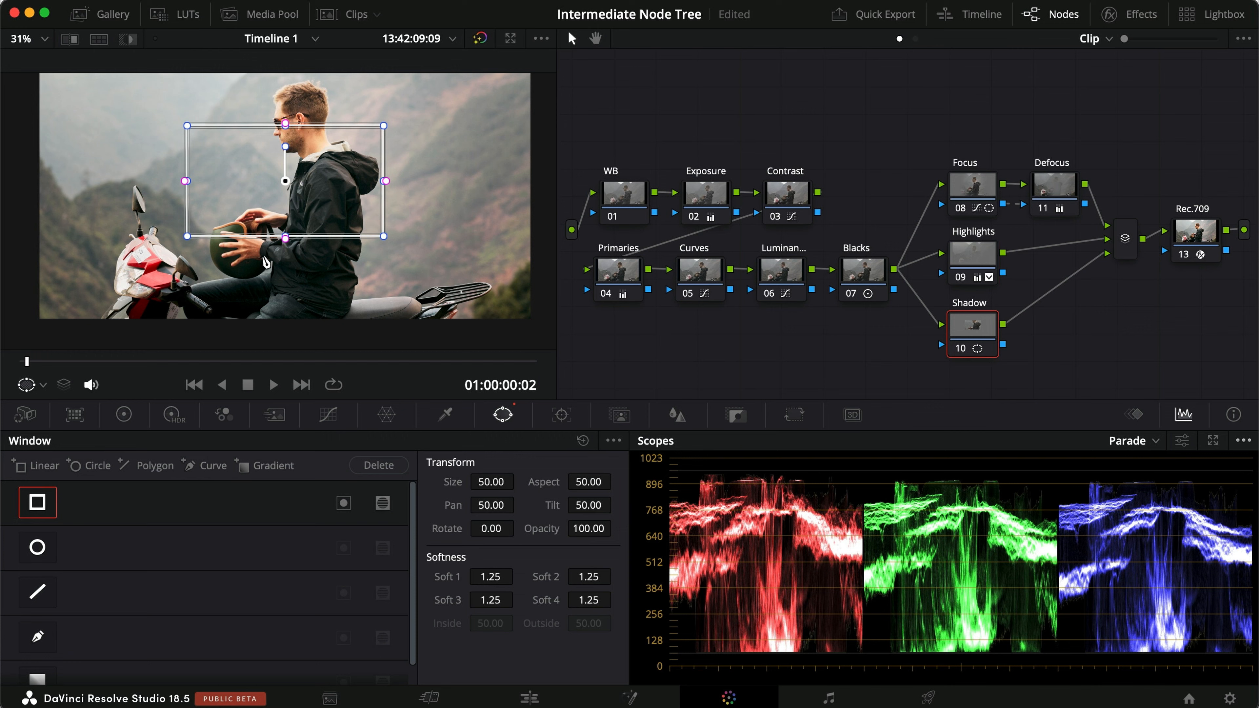
{"action": "scroll", "coordinate": [272, 241], "scroll_direction": "down", "scroll_amount": 5}
{"action": "left_click_drag", "start_coordinate": [295, 205], "coordinate": [457, 339]}
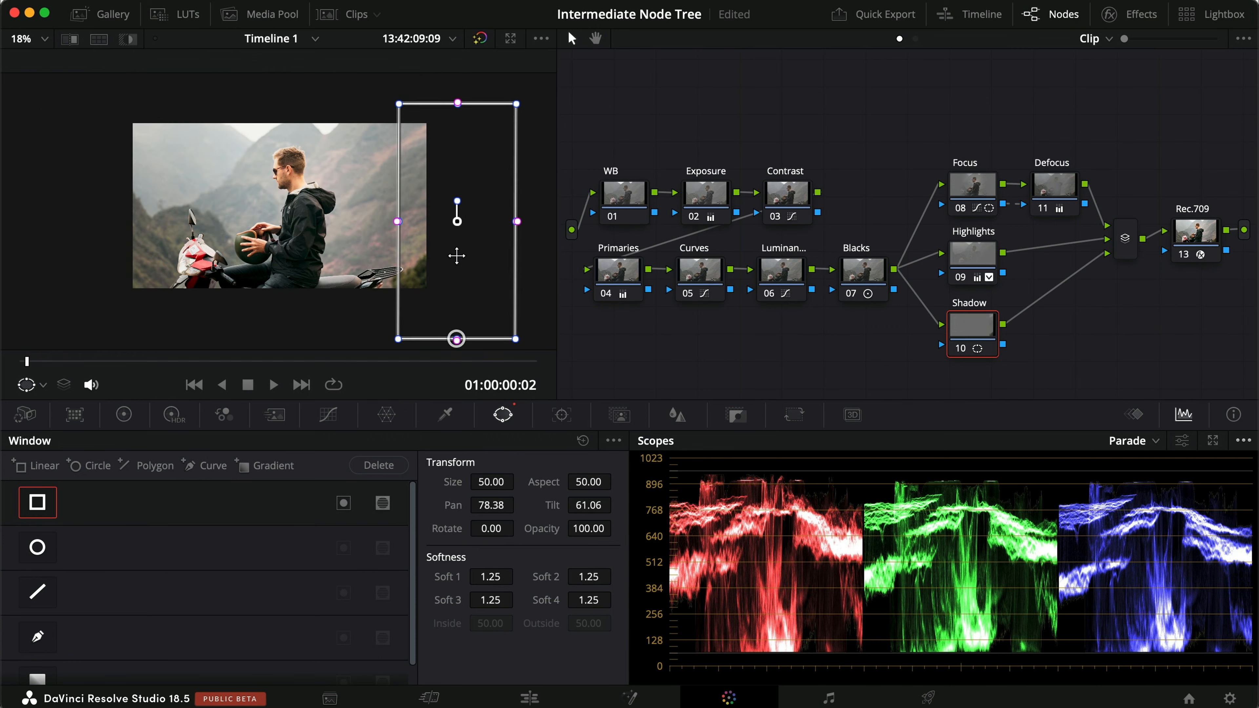
Step: Rotate the Shadow window about 12 degrees, place it at Pan 83 and Tilt 56, and soften its inner side with Soft 1 at 100
{"action": "left_click_drag", "start_coordinate": [454, 198], "coordinate": [459, 199]}
{"action": "left_click_drag", "start_coordinate": [452, 259], "coordinate": [481, 278]}
{"action": "left_click_drag", "start_coordinate": [425, 228], "coordinate": [127, 200]}
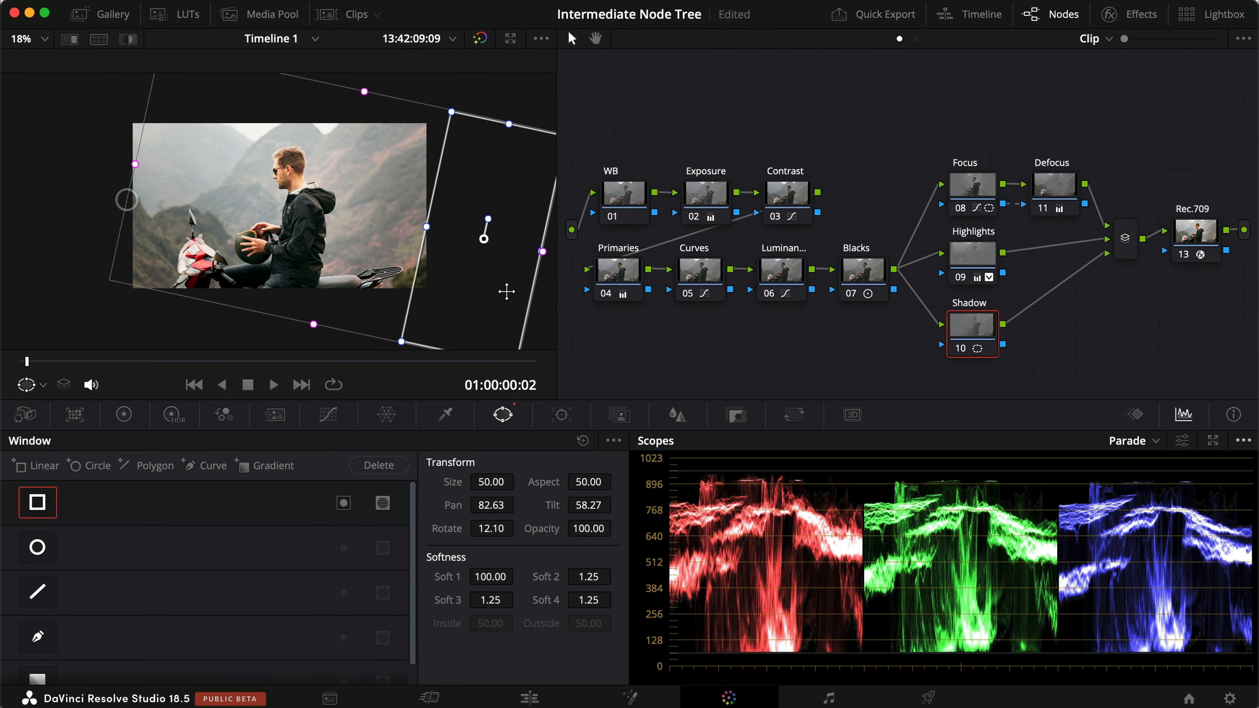
{"action": "left_click_drag", "start_coordinate": [481, 285], "coordinate": [479, 296]}
Step: In highlight view, limit the Shadow node to darker tones with the HSL qualifier, Luminance High about 61.5 and H. Soft 15
{"action": "key", "text": "shift+h"}
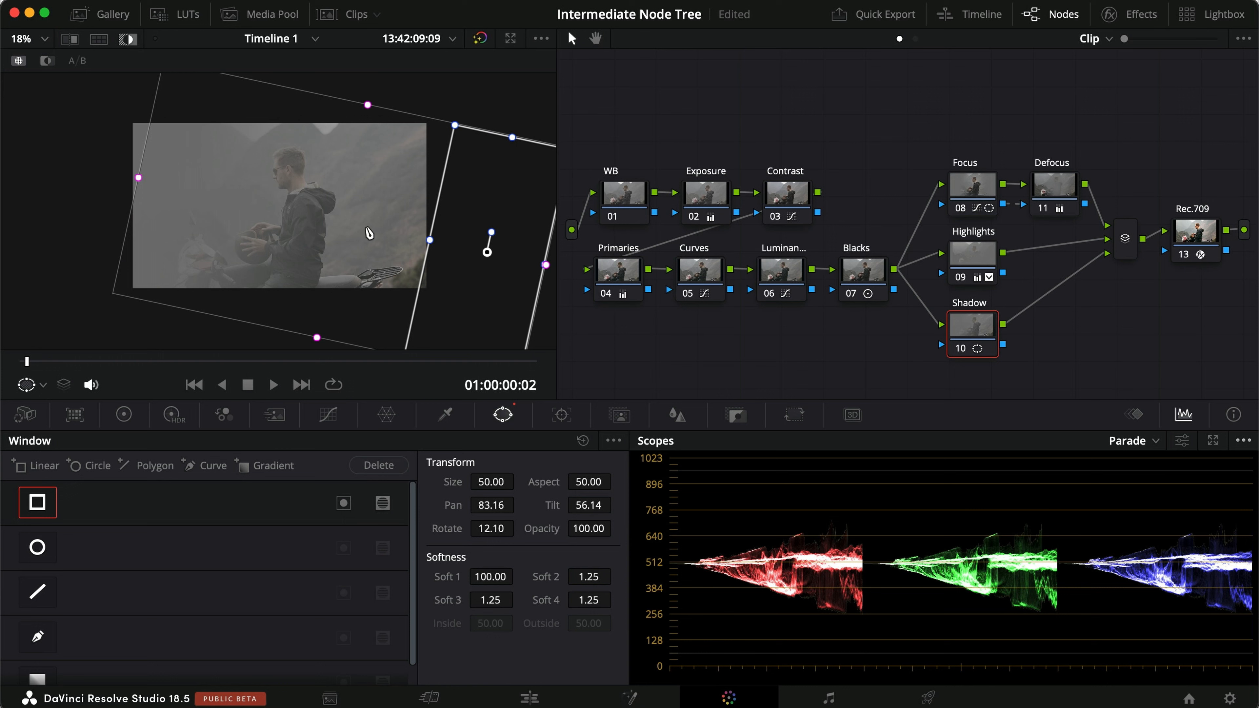
{"action": "left_click", "coordinate": [448, 414]}
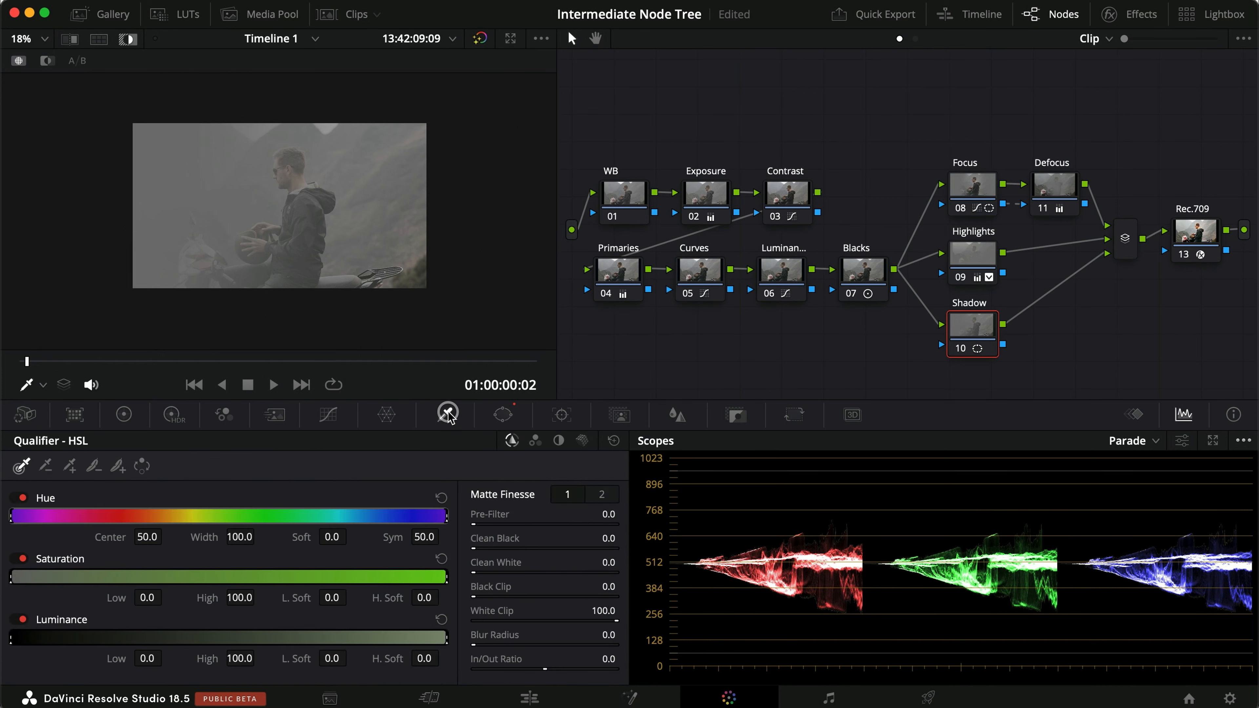
{"action": "left_click_drag", "start_coordinate": [447, 630], "coordinate": [281, 620]}
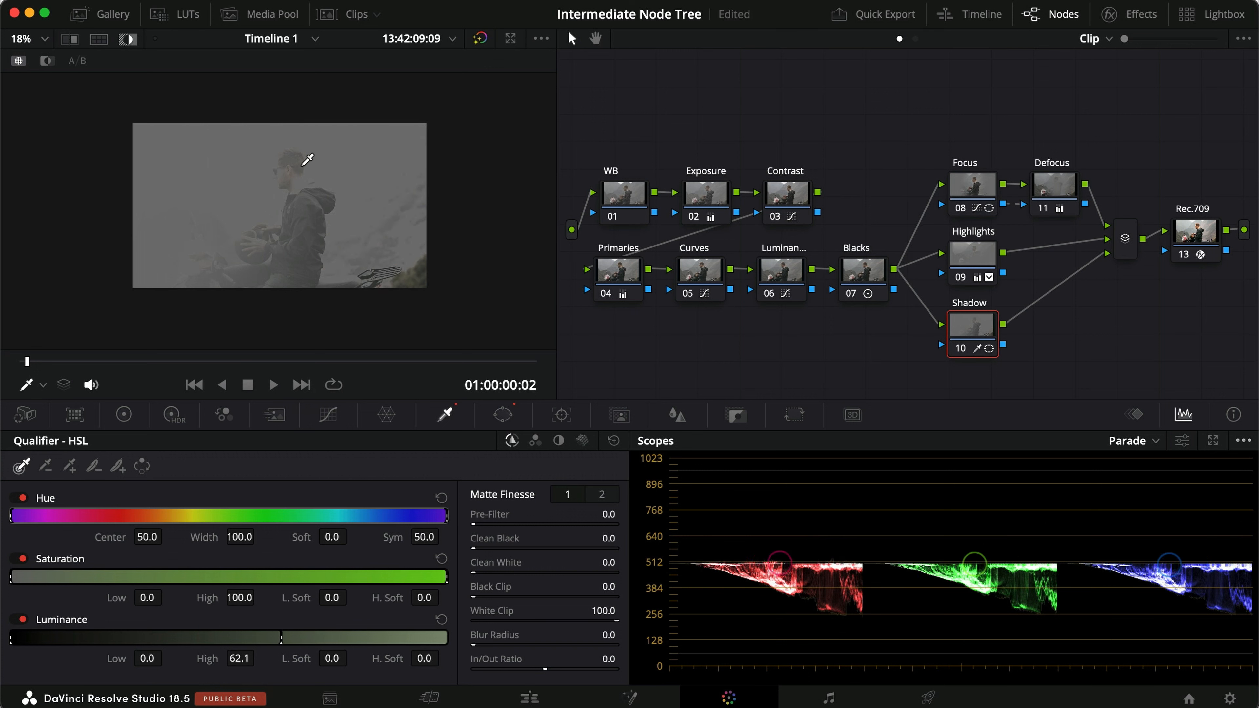
{"action": "scroll", "coordinate": [236, 205], "scroll_direction": "up", "scroll_amount": 3}
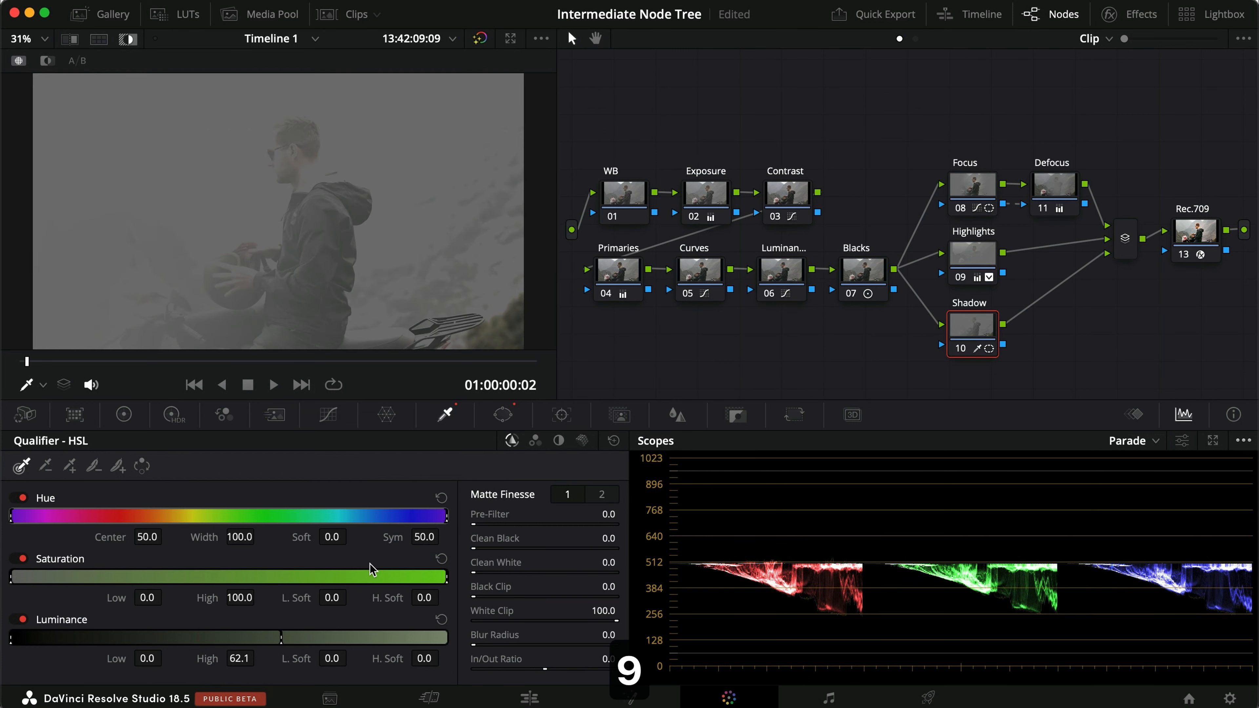
{"action": "left_click", "coordinate": [425, 658]}
{"action": "type", "text": "15"}
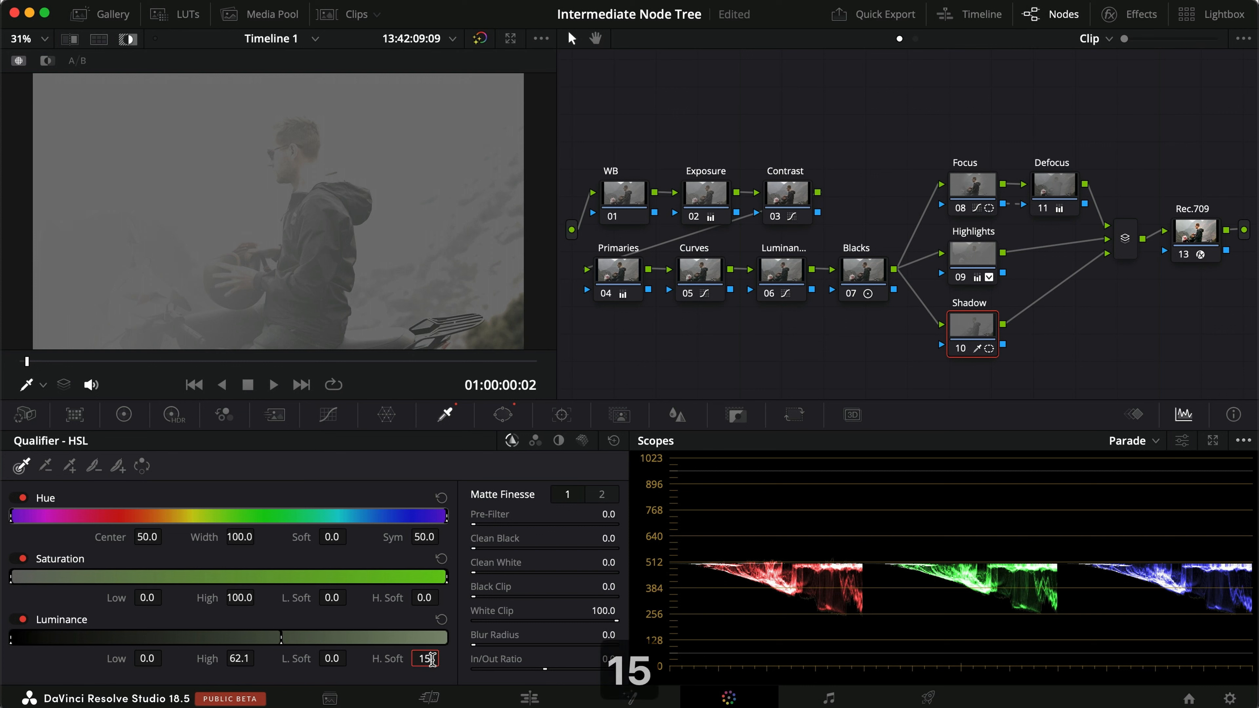
{"action": "key", "text": "Return"}
{"action": "mouse_move", "coordinate": [249, 636]}
{"action": "left_mouse_down"}
{"action": "mouse_move", "coordinate": [307, 636]}
{"action": "mouse_move", "coordinate": [228, 631]}
{"action": "mouse_move", "coordinate": [247, 629]}
{"action": "left_mouse_up"}
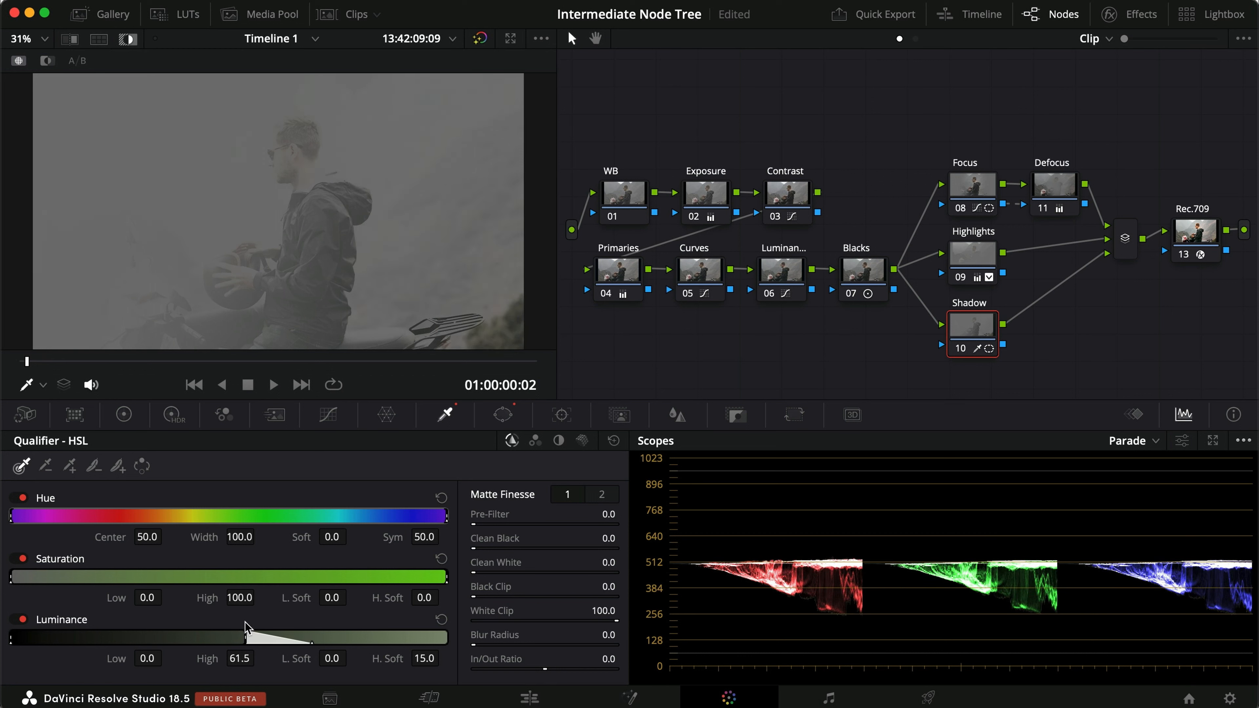
Step: Leave the highlight view and darken the Shadow node with a custom curve point pulled down in the lower tones
{"action": "key", "text": "shift+h"}
{"action": "left_click", "coordinate": [328, 415]}
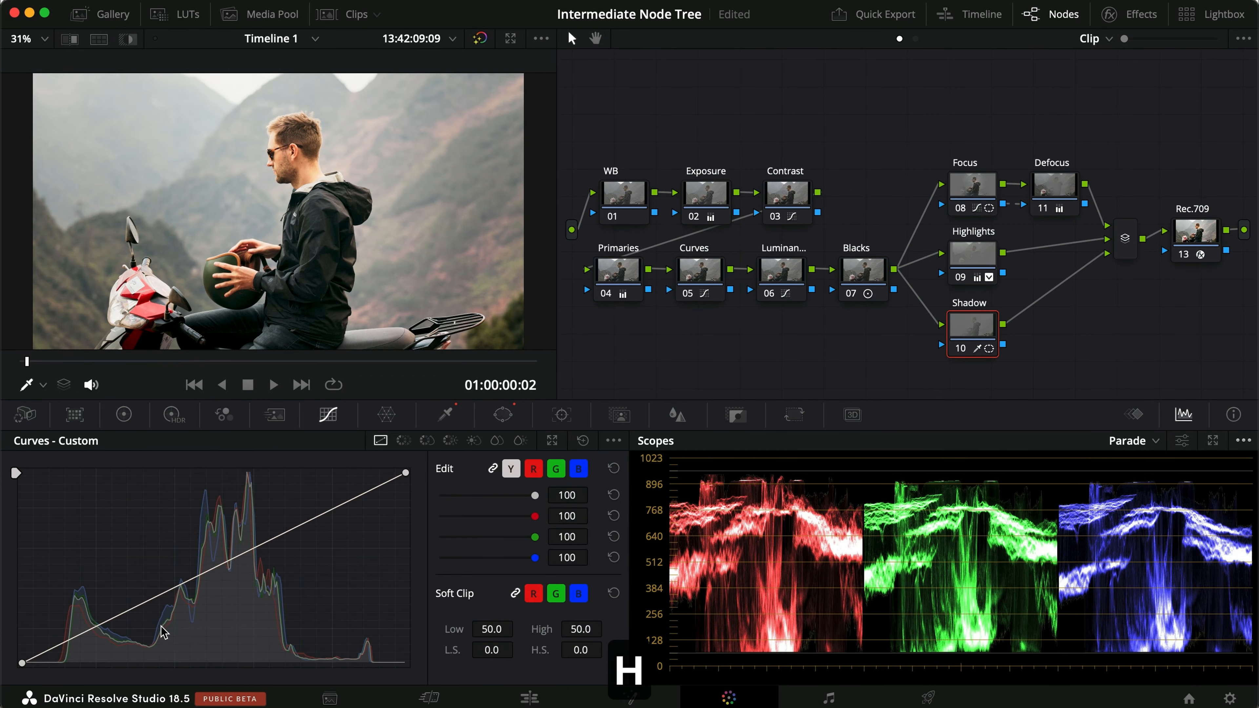
{"action": "left_click", "coordinate": [163, 599]}
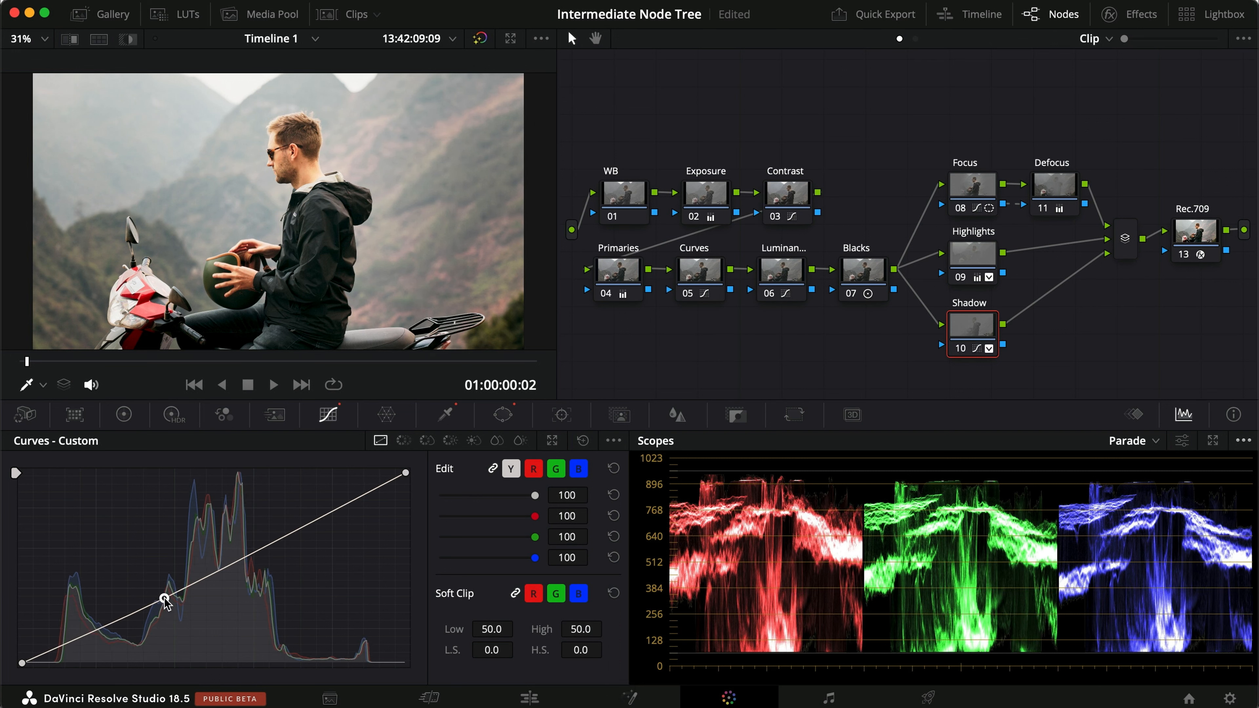
{"action": "left_click_drag", "start_coordinate": [164, 599], "coordinate": [128, 626]}
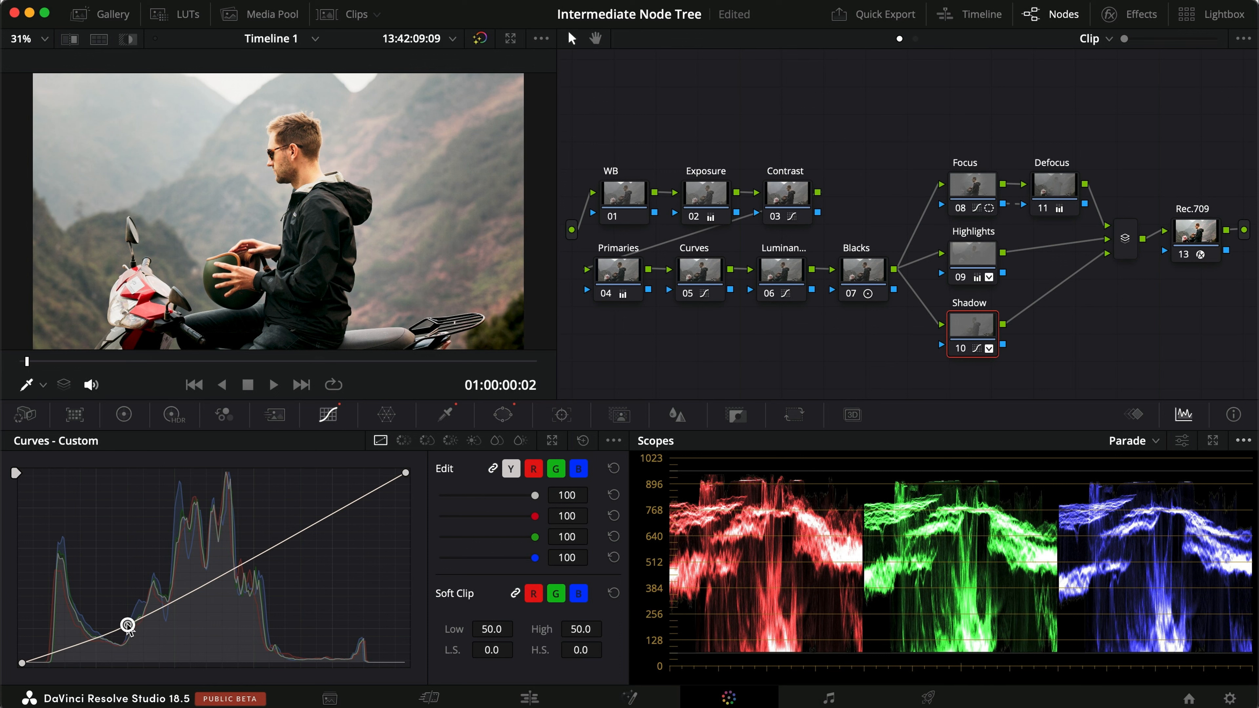
Step: With the scope set to Waveform, raise the Shadow curve's black point slightly and shift its lower control point toward the midtones
{"action": "left_click", "coordinate": [1137, 440]}
{"action": "left_click", "coordinate": [1148, 485]}
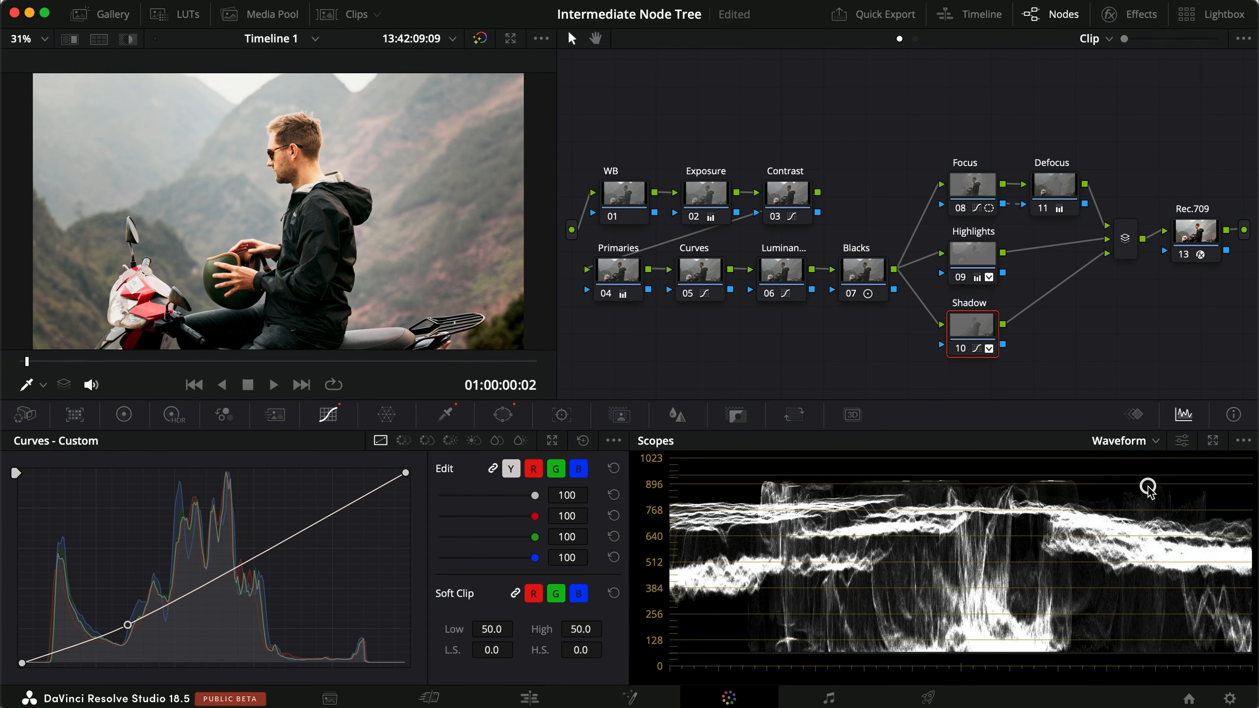
{"action": "mouse_move", "coordinate": [127, 627]}
{"action": "left_mouse_down"}
{"action": "mouse_move", "coordinate": [127, 616]}
{"action": "mouse_move", "coordinate": [132, 627]}
{"action": "left_mouse_up"}
{"action": "left_click_drag", "start_coordinate": [20, 663], "coordinate": [36, 648]}
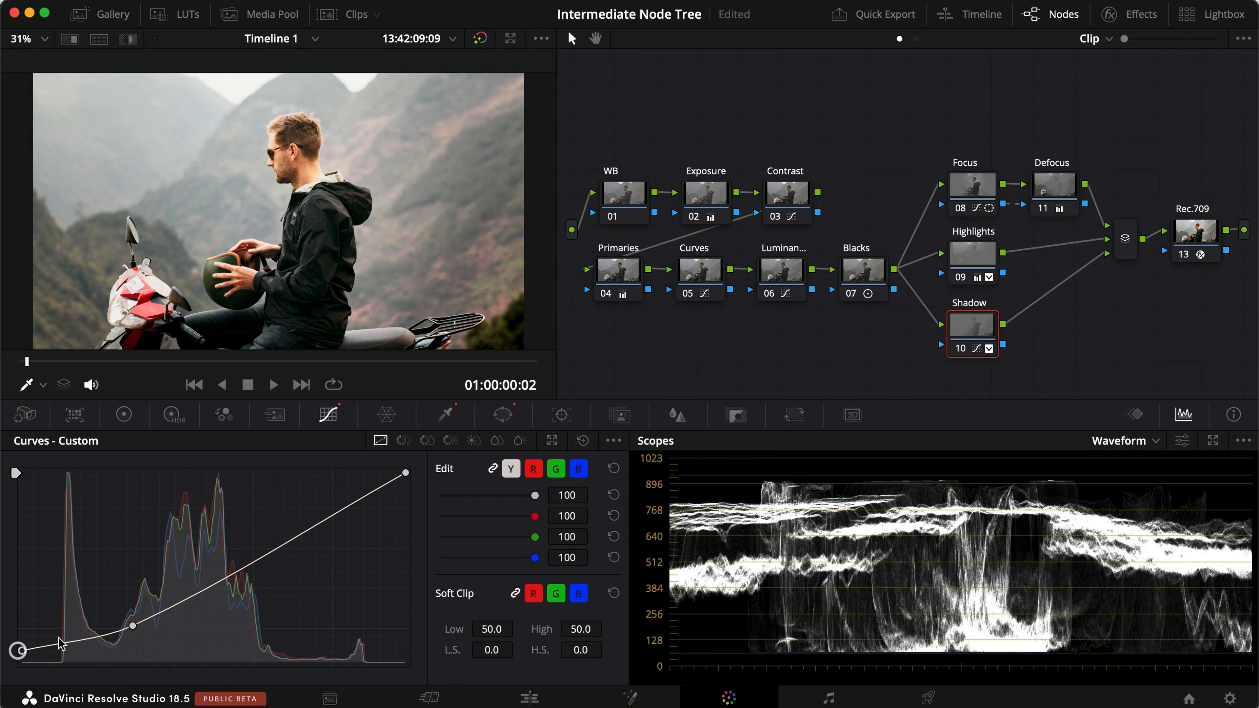
{"action": "left_click_drag", "start_coordinate": [132, 626], "coordinate": [144, 624]}
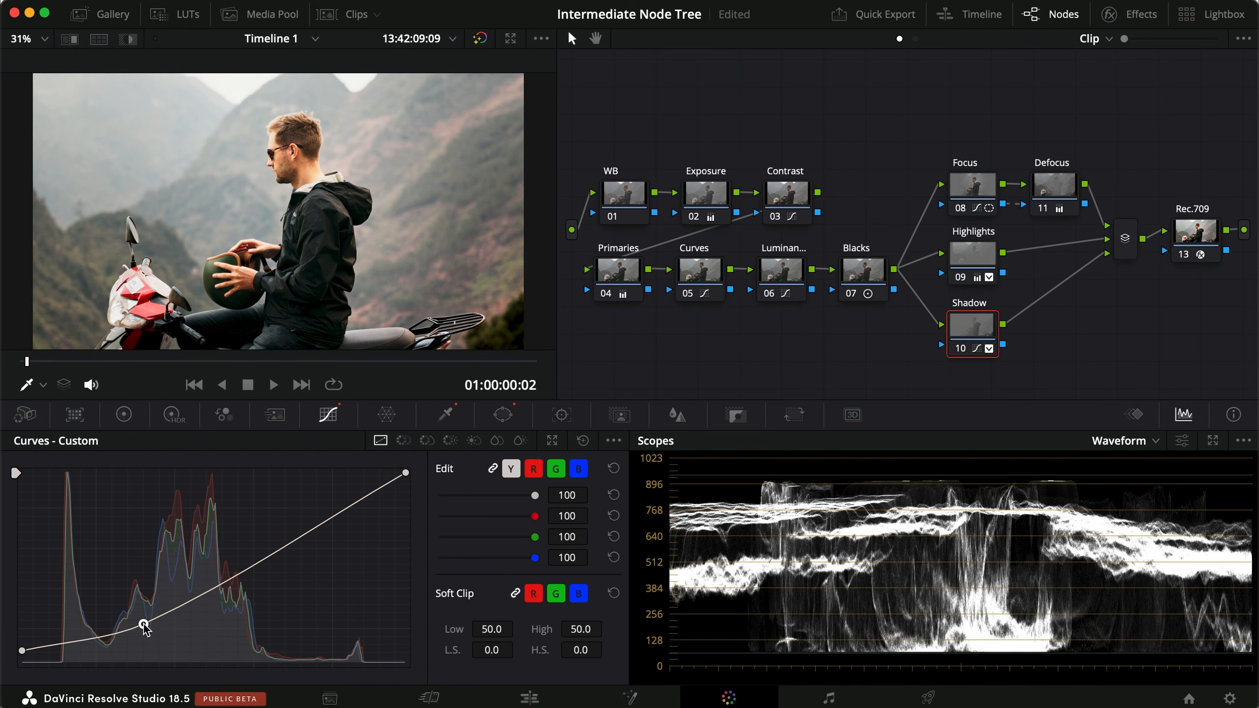
Step: Compare the Shadow node's curve adjustment on and off in full screen, and save the project
{"action": "key", "text": "super+f"}
{"action": "key", "text": "super+d"}
{"action": "key", "text": "super+d"}
{"action": "key", "text": "super+d"}
{"action": "key", "text": "super+d"}
{"action": "key", "text": "super+f"}
{"action": "key", "text": "super+s"}
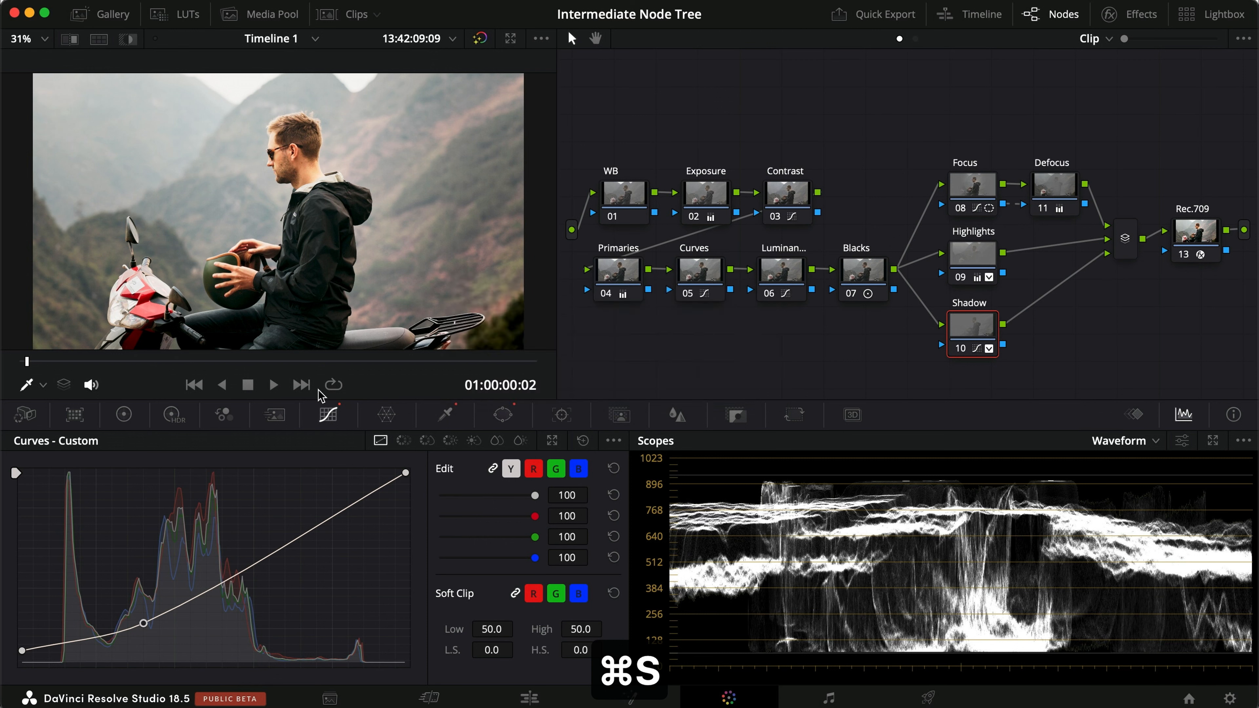
Step: Tint the Shadow node cooler by setting the Lift color wheel's blue to 0.02 and green to 0.01
{"action": "left_click", "coordinate": [124, 415]}
{"action": "left_click", "coordinate": [141, 609]}
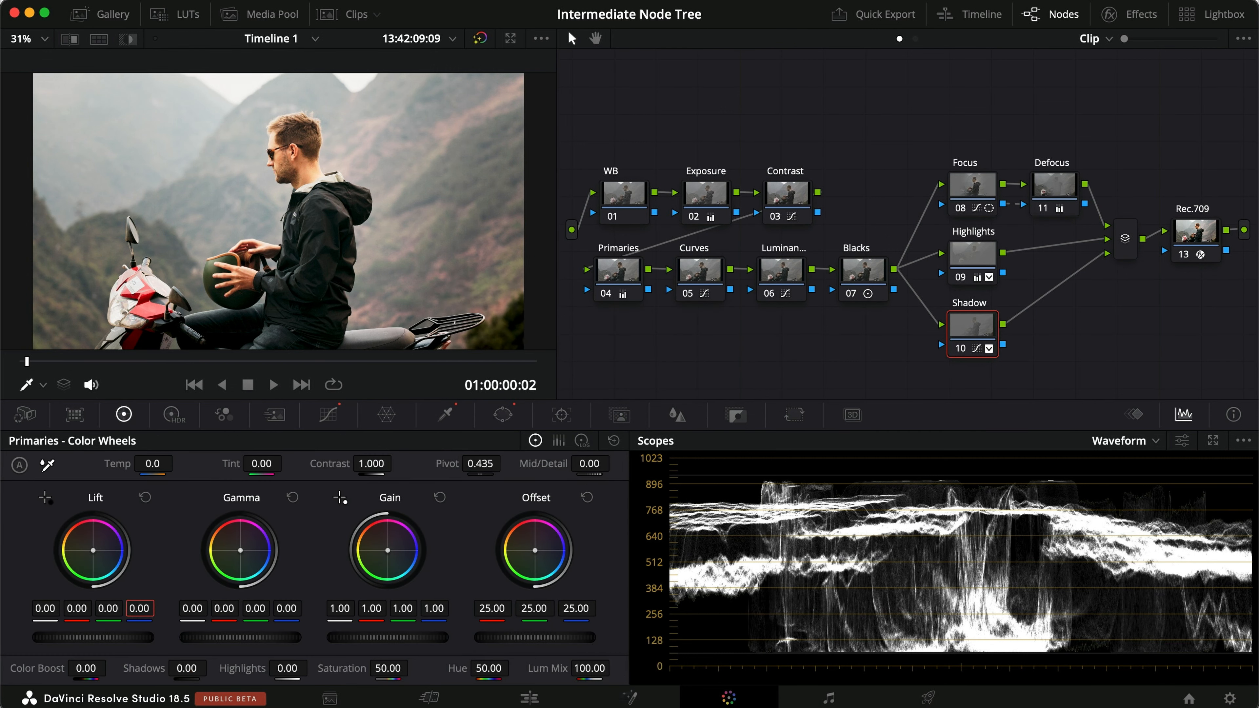
{"action": "type", "text": ".02"}
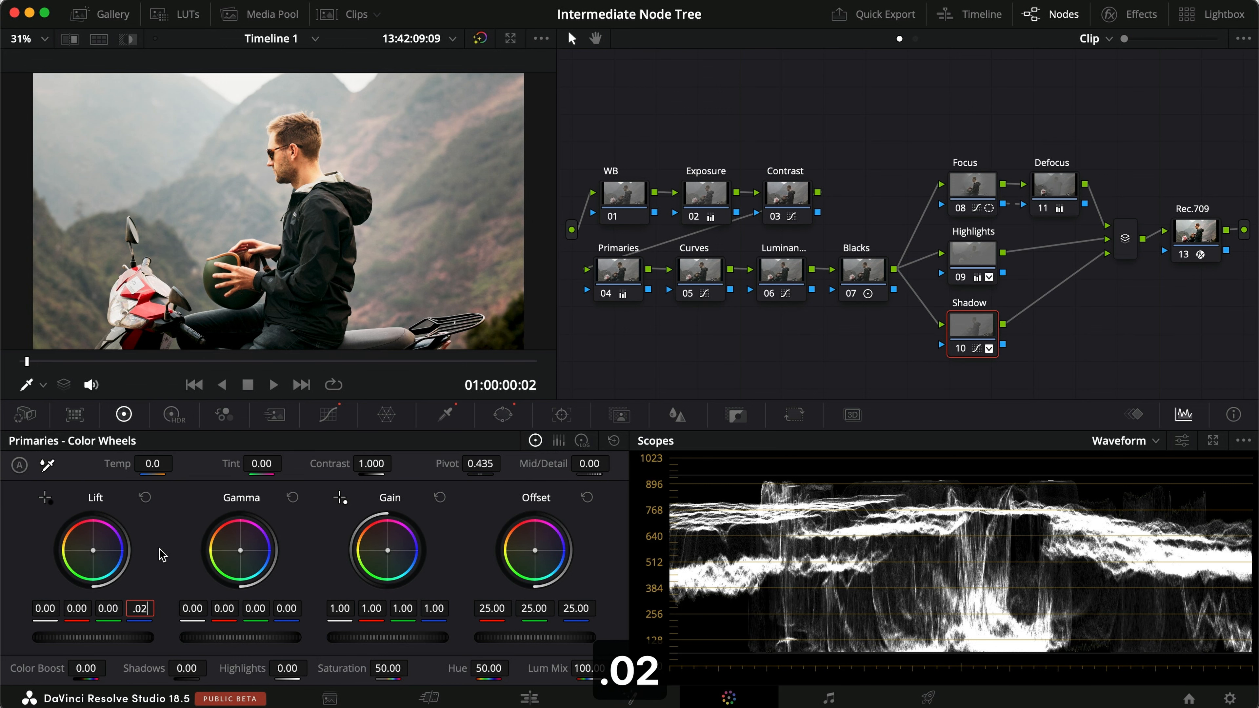
{"action": "key", "text": "Return"}
{"action": "left_click", "coordinate": [102, 605]}
{"action": "type", "text": ".01"}
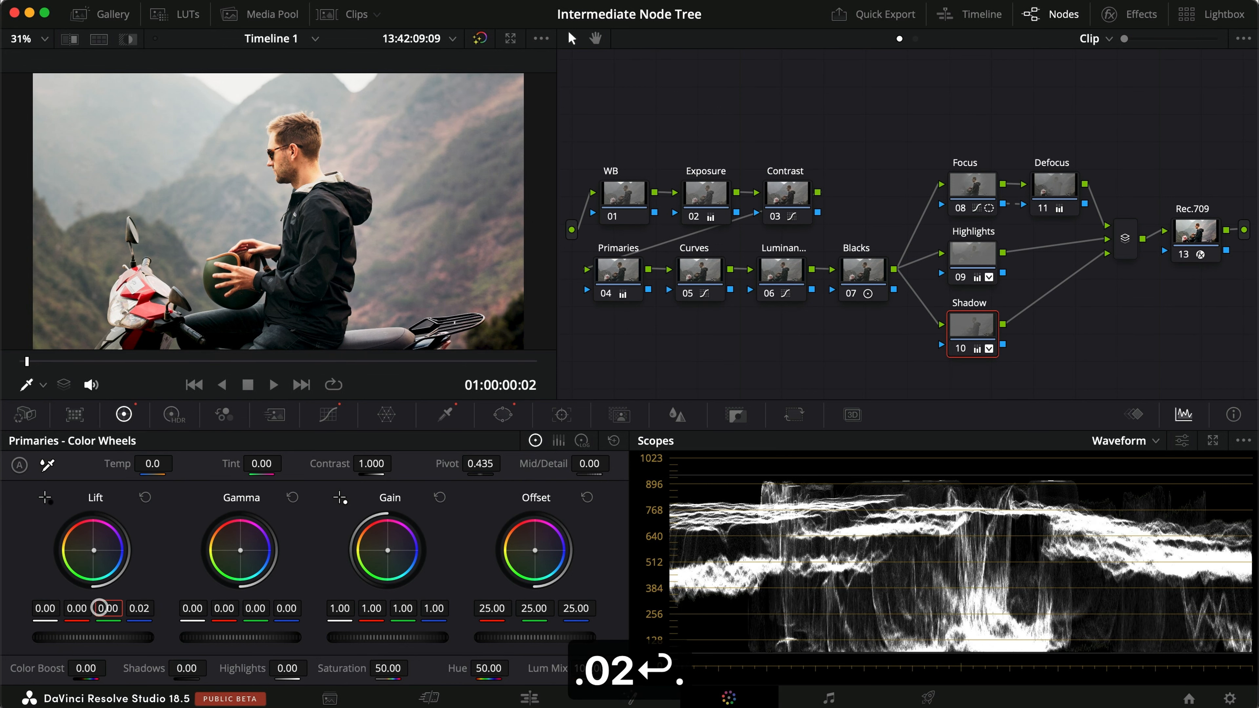
{"action": "key", "text": "Return"}
Step: Compare the cooled Shadow node on and off in full screen, and save the project again
{"action": "key", "text": "super+f"}
{"action": "key", "text": "super+d"}
{"action": "key", "text": "super+d"}
{"action": "key", "text": "super+d"}
{"action": "key", "text": "super+d"}
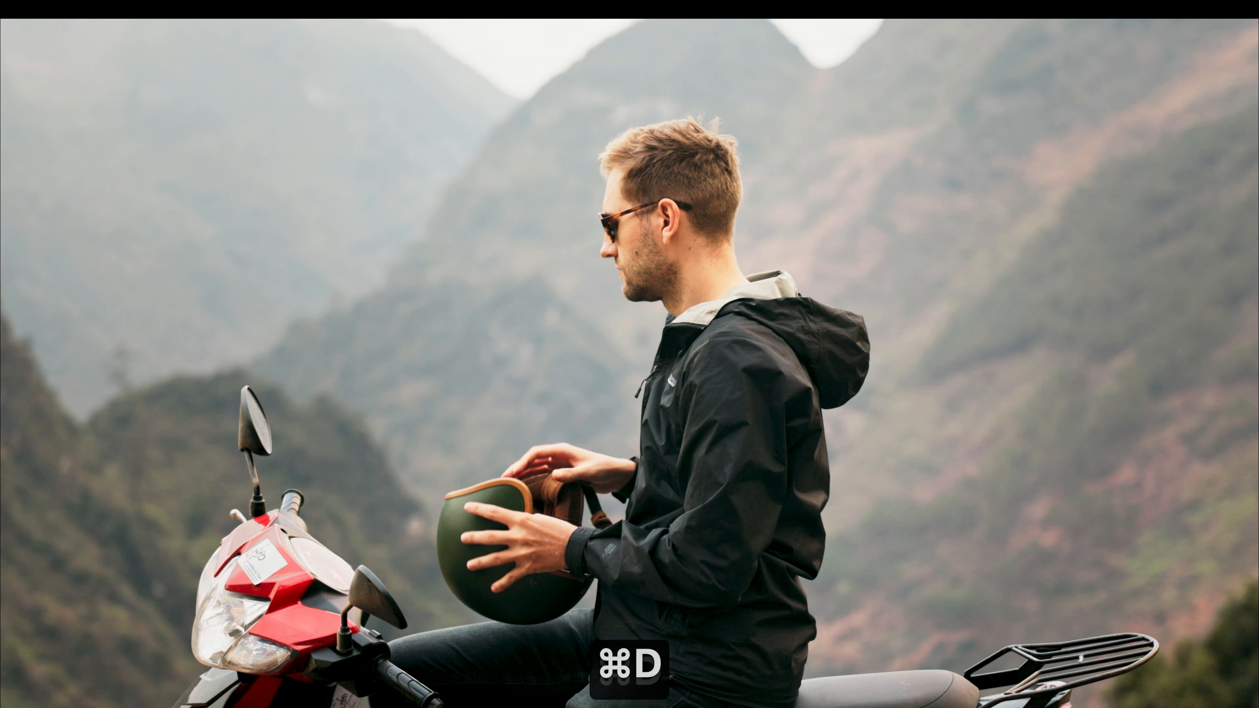
{"action": "key", "text": "super+d"}
{"action": "key", "text": "super+d"}
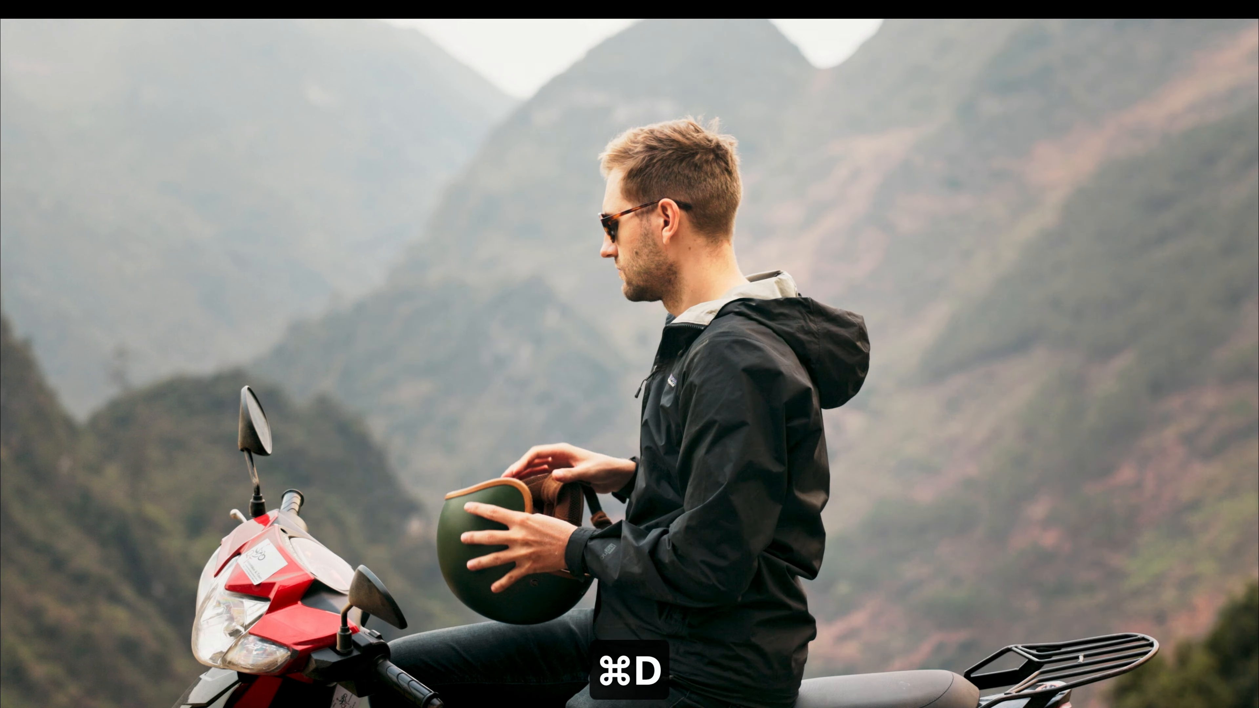
{"action": "key", "text": "super+f"}
{"action": "key", "text": "super+s"}
{"action": "key", "text": "9"}
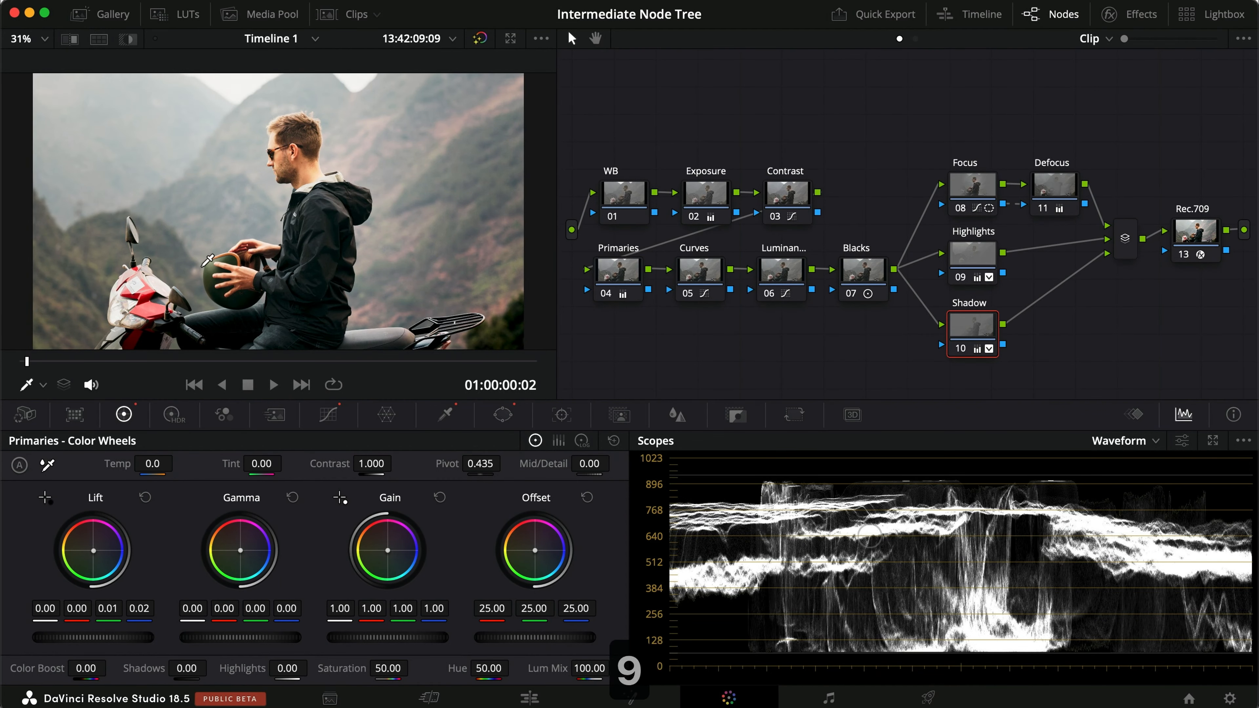
Step: Select the parallel Focus, Defocus, Highlights and Shadow nodes and compare their combined effect on and off in full screen
{"action": "left_click_drag", "start_coordinate": [1124, 363], "coordinate": [969, 174]}
{"action": "key", "text": "super+f"}
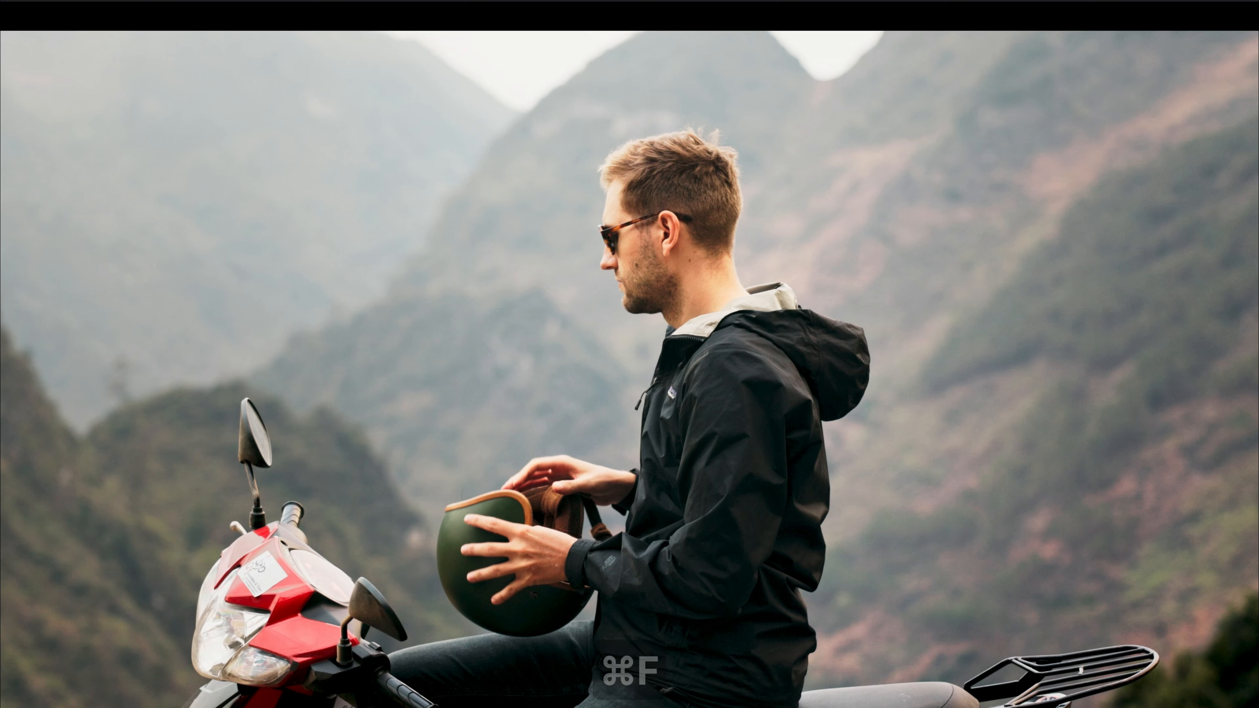
{"action": "key", "text": "super+d"}
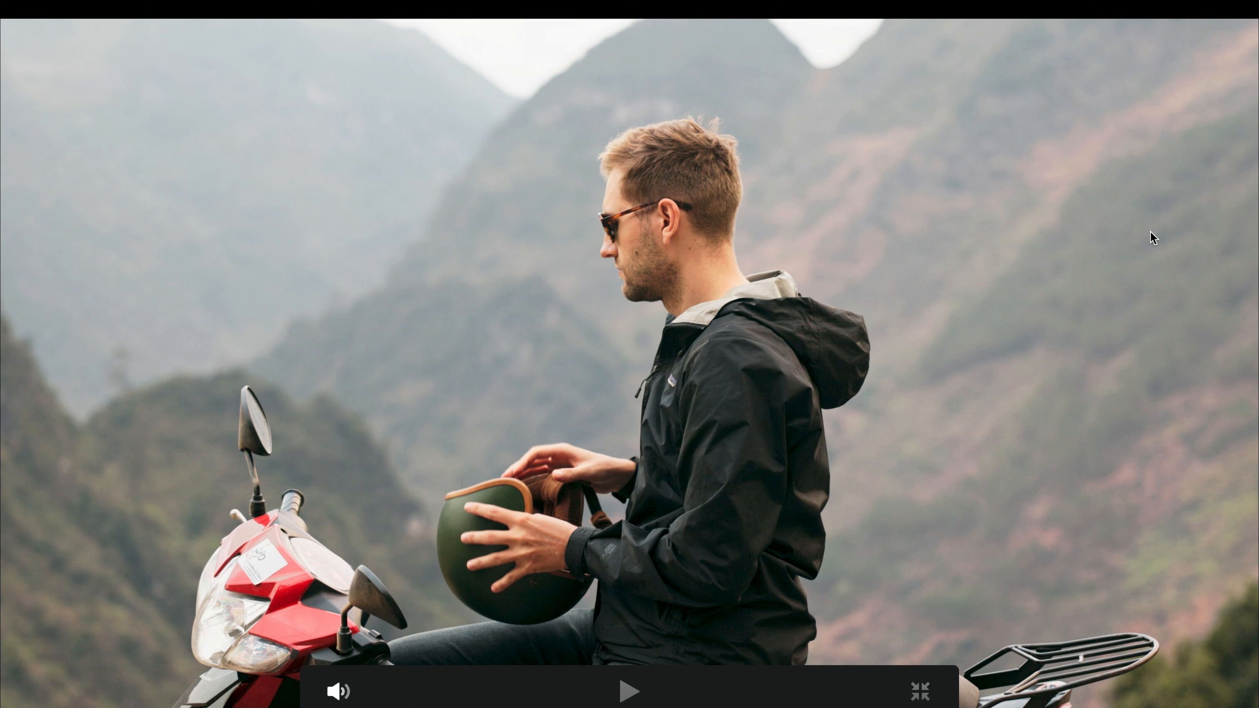
{"action": "key", "text": "super+d"}
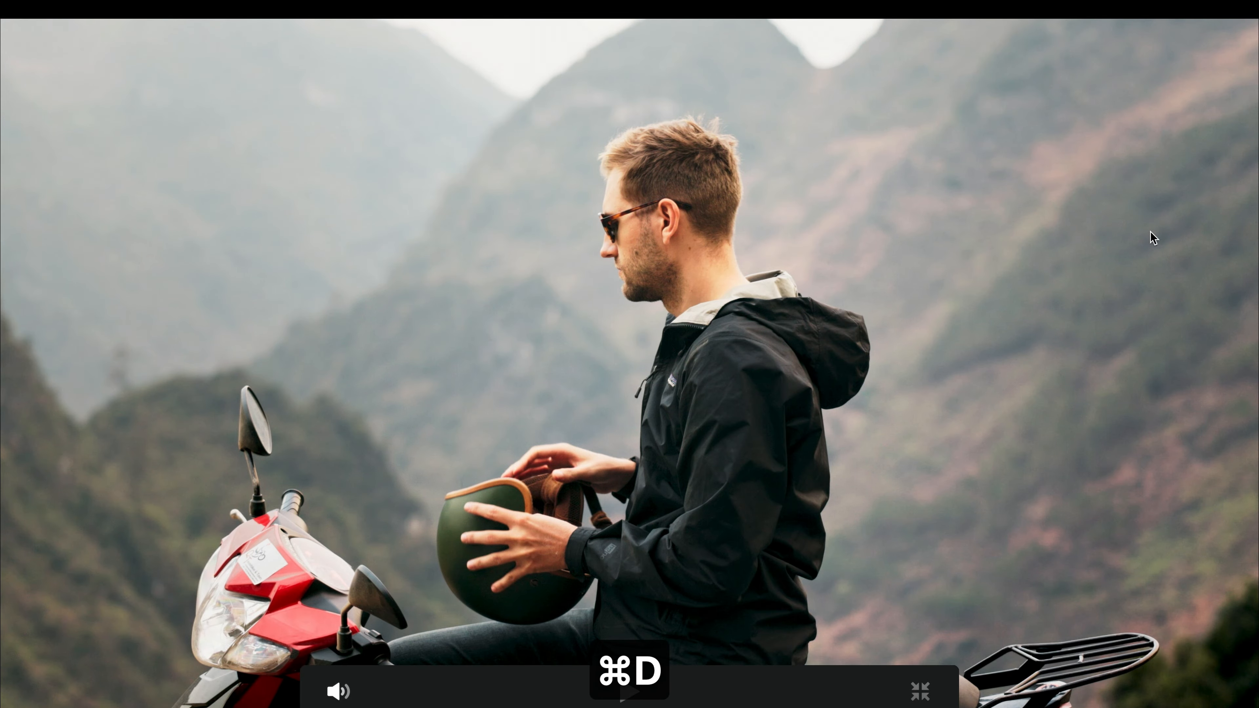
{"action": "key", "text": "super+f"}
Step: Select all nodes from Primaries through the parallel branches and compare the image with and without them in full screen
{"action": "left_click_drag", "start_coordinate": [1126, 362], "coordinate": [951, 184]}
{"action": "left_click_drag", "start_coordinate": [894, 346], "coordinate": [626, 265]}
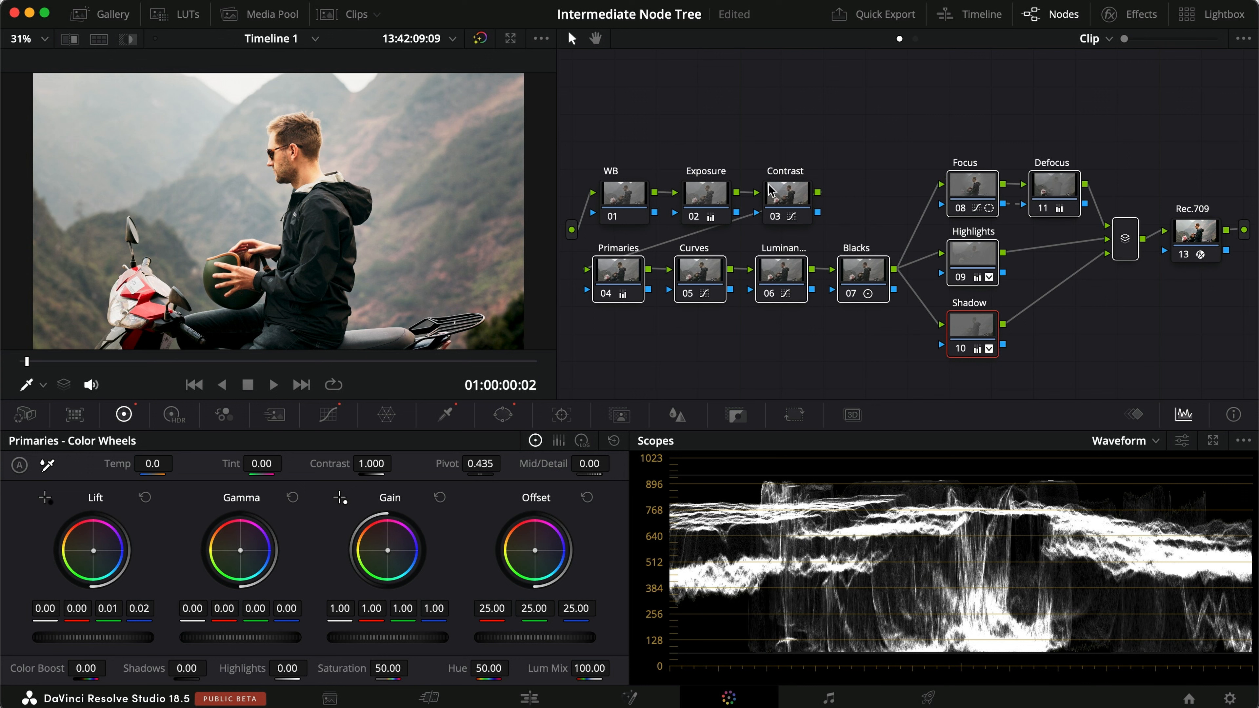
{"action": "key", "text": "super+d"}
{"action": "key", "text": "super+f"}
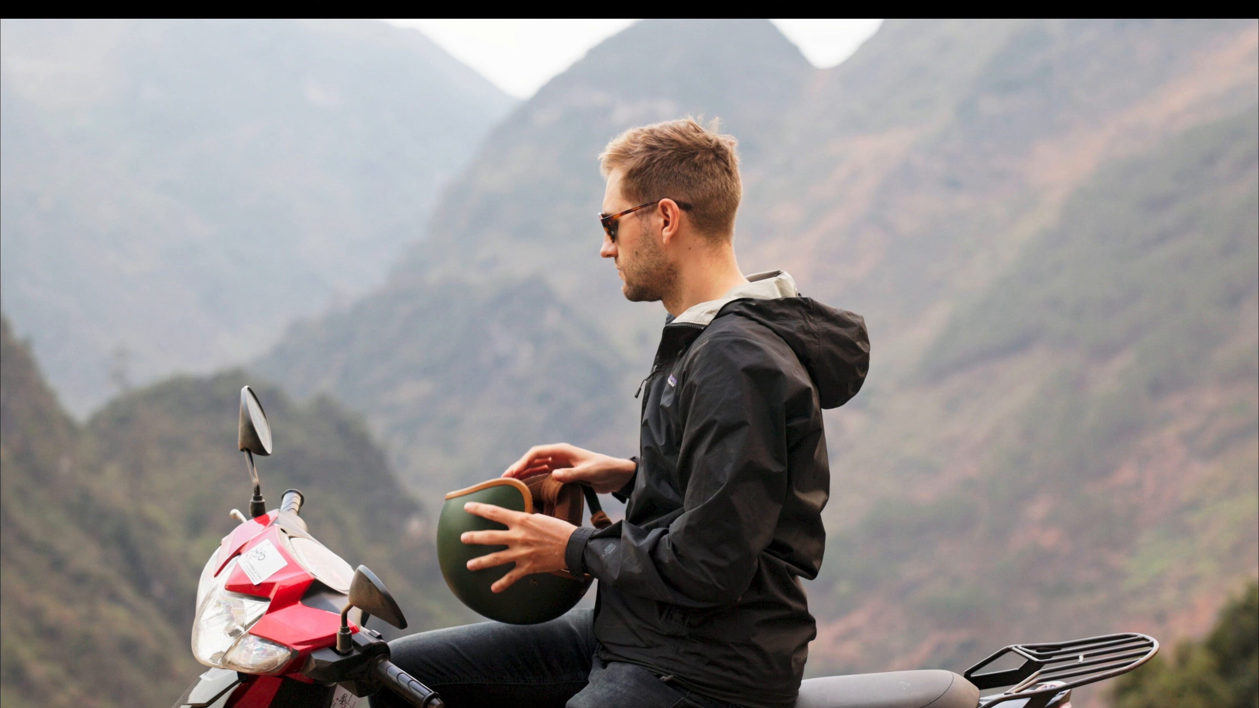
{"action": "key", "text": "super+d"}
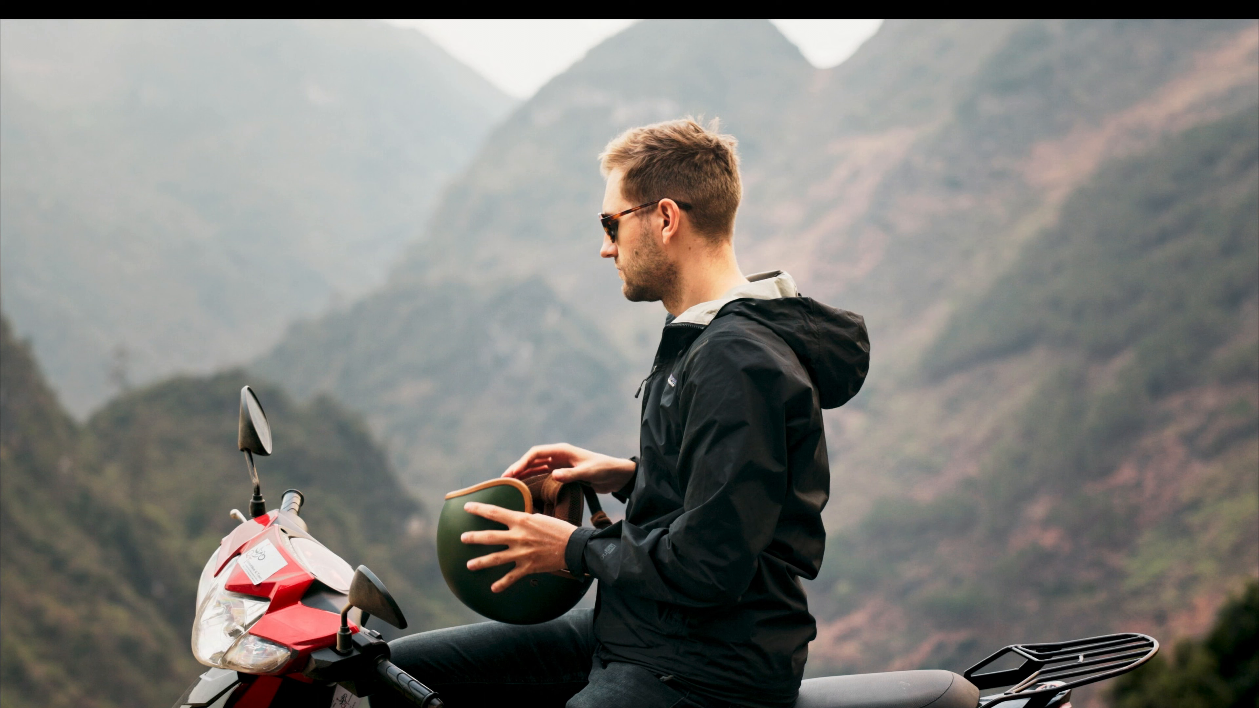
{"action": "key", "text": "super+f"}
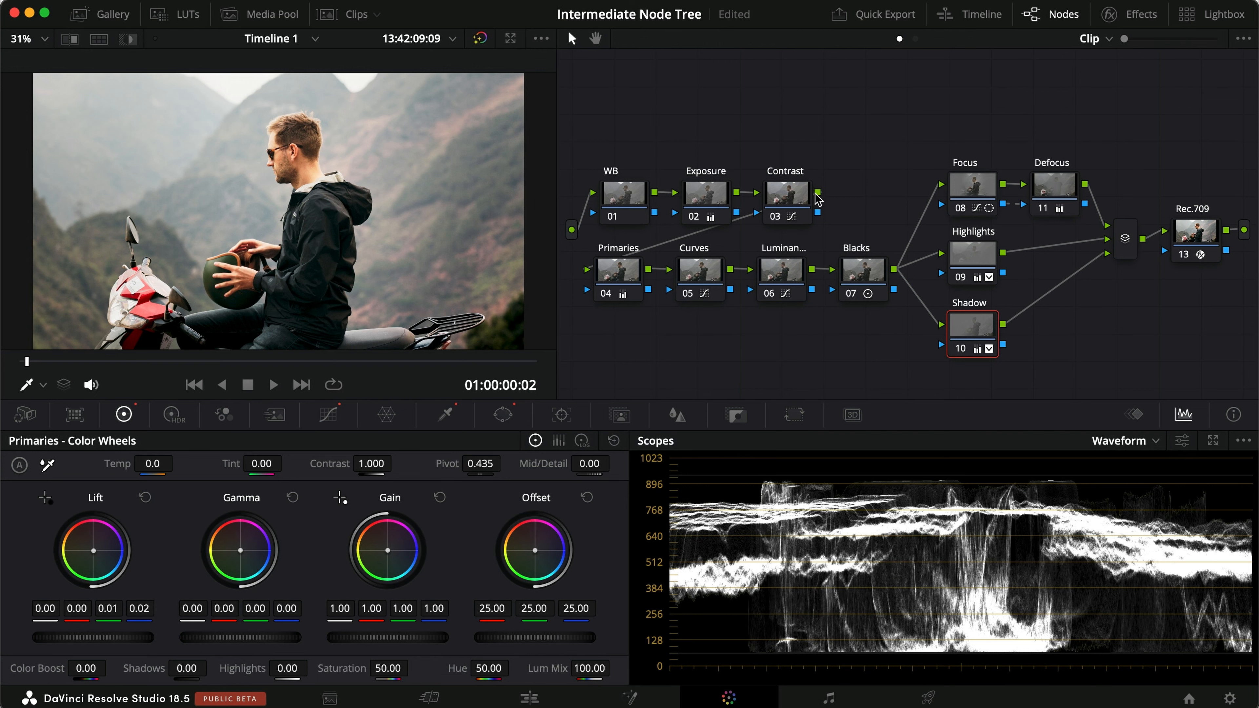
Step: Check the PowerGrade 1 album in the Gallery, then close it and widen the node graph to show the whole tree
{"action": "left_click", "coordinate": [123, 16]}
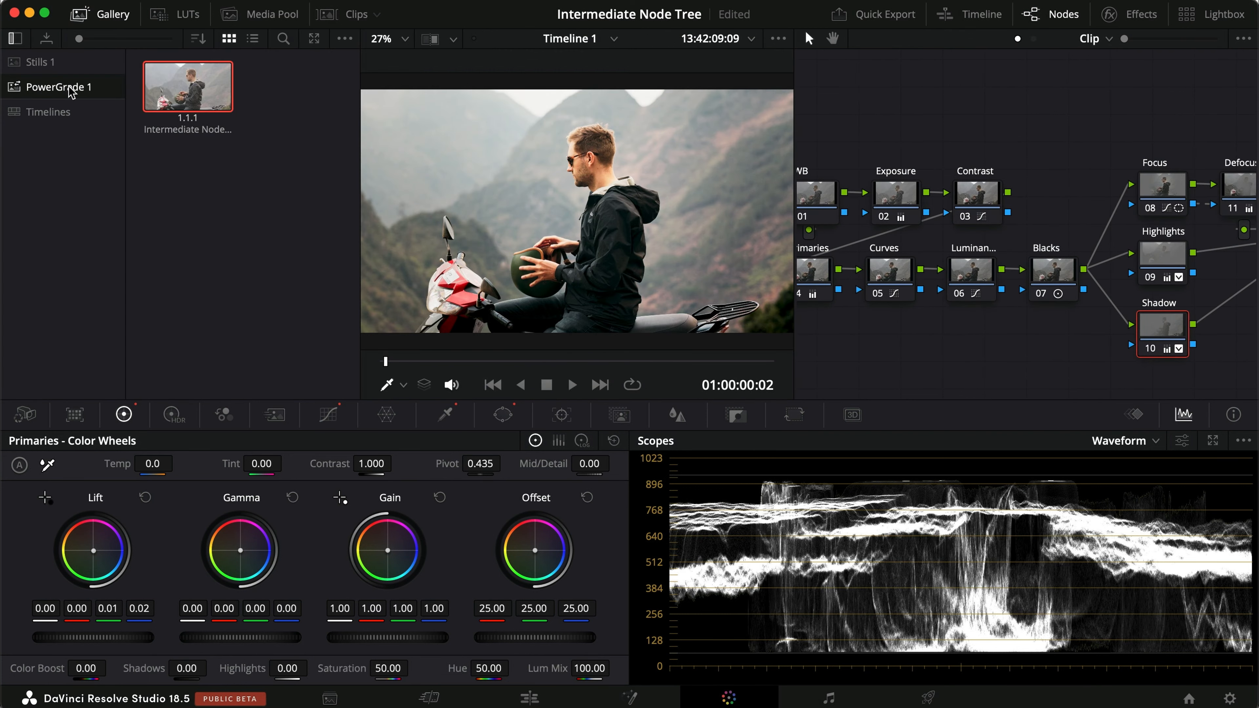
{"action": "left_click", "coordinate": [99, 13]}
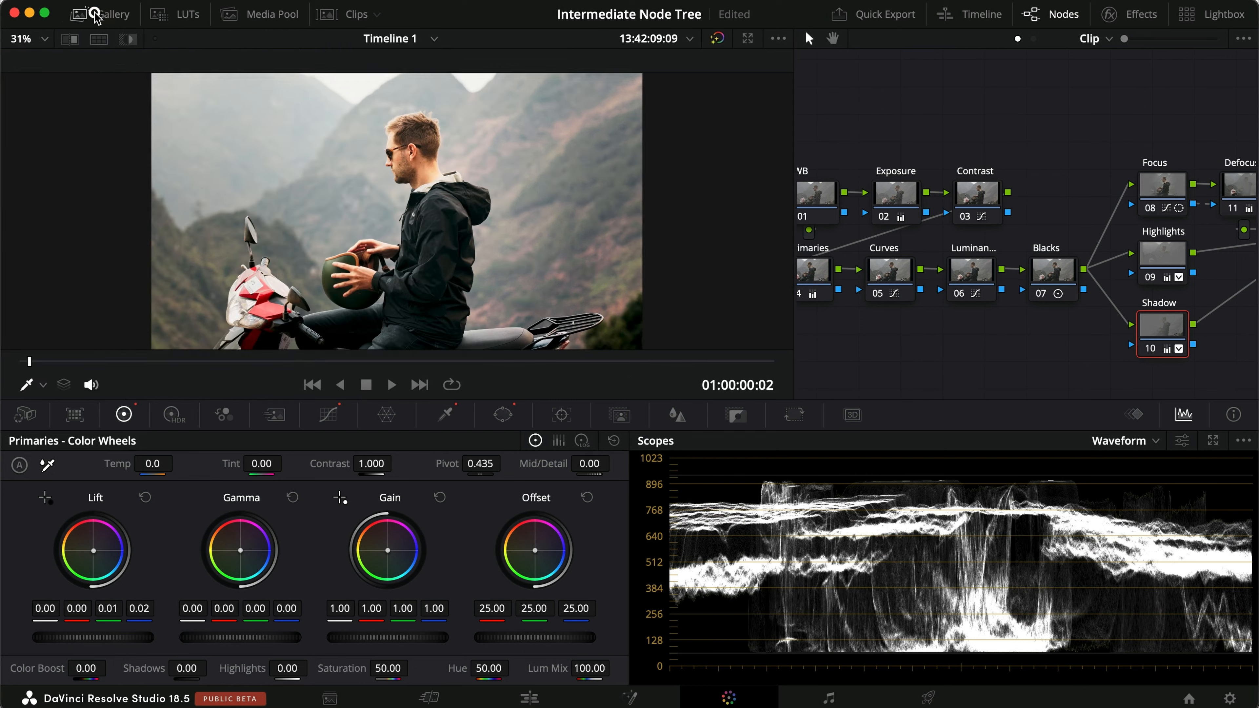
{"action": "left_click_drag", "start_coordinate": [794, 310], "coordinate": [509, 302]}
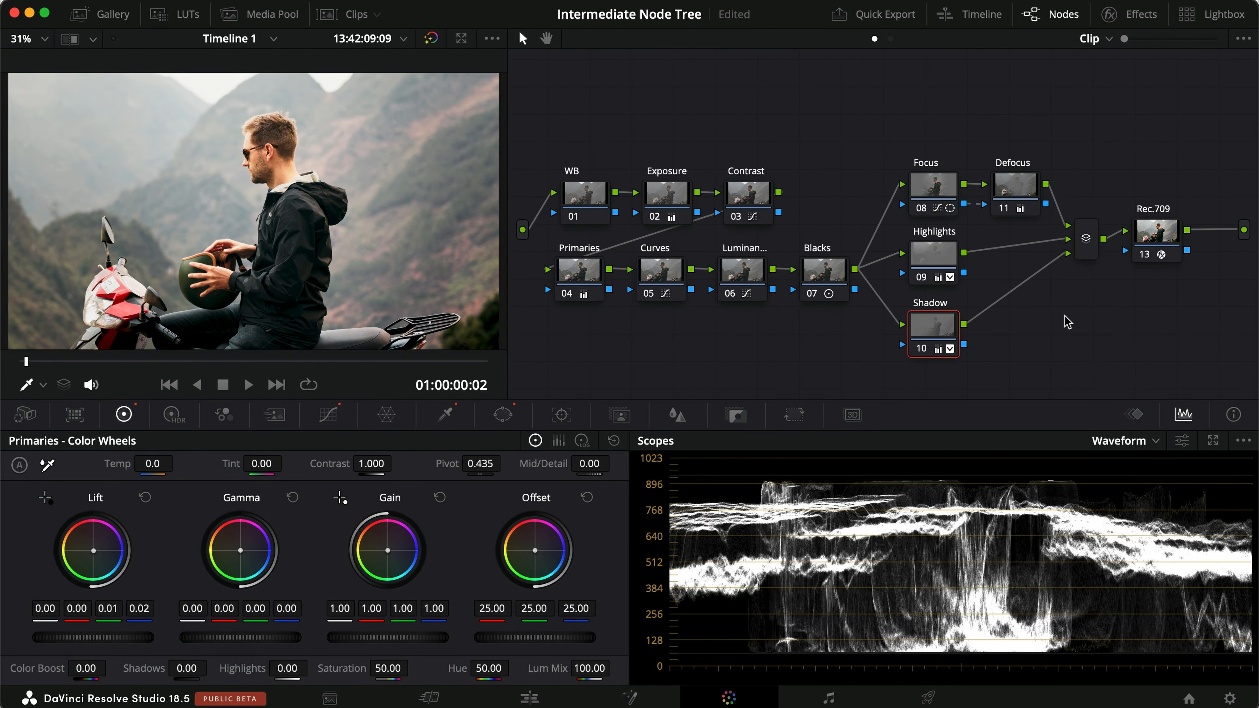